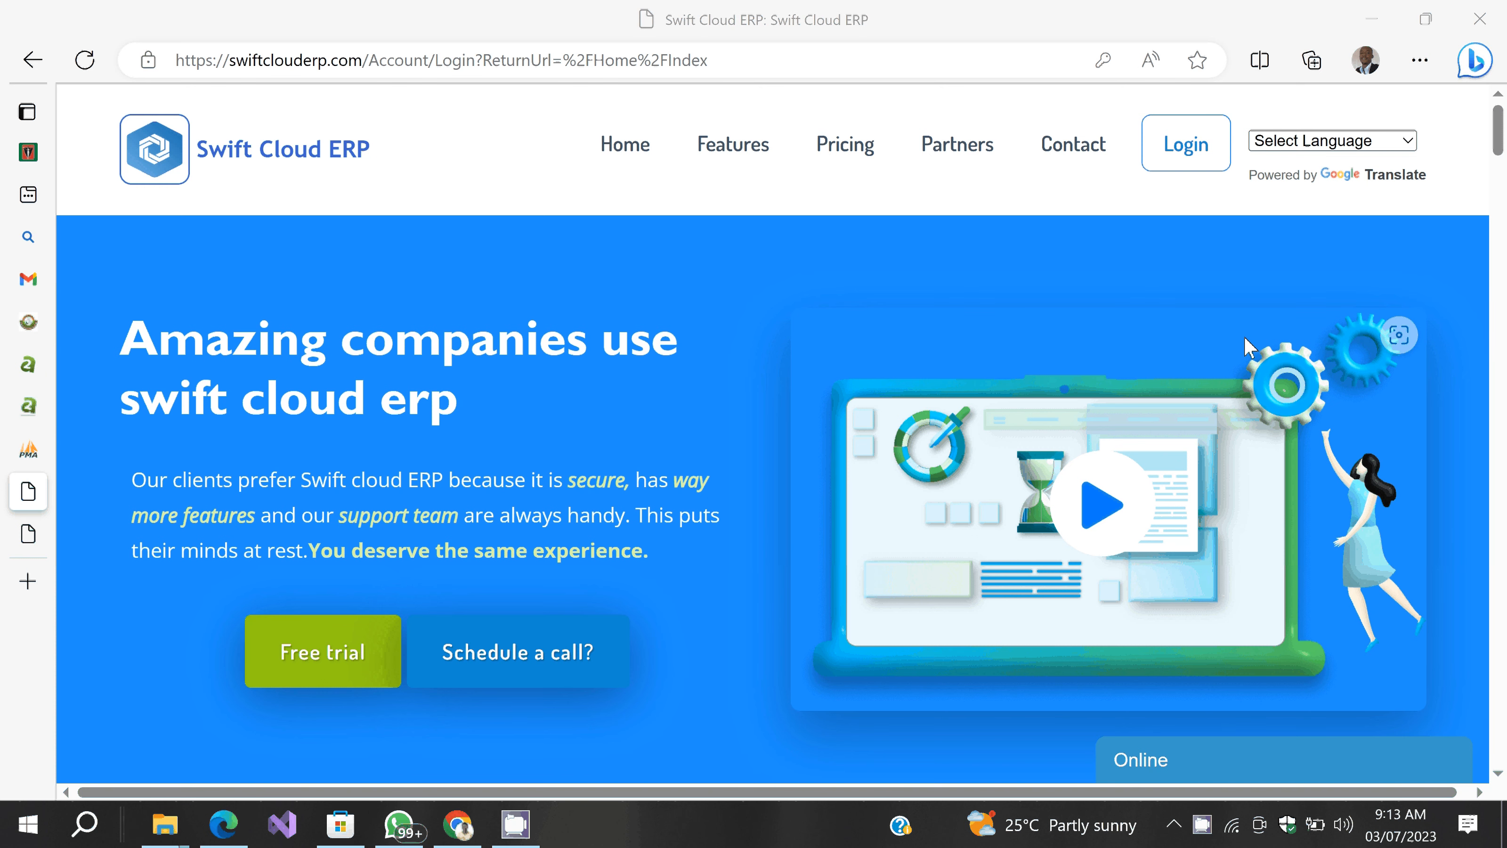
Step: Sign in to Swift Cloud ERP and enter the Head office branch
left_click(1185, 143)
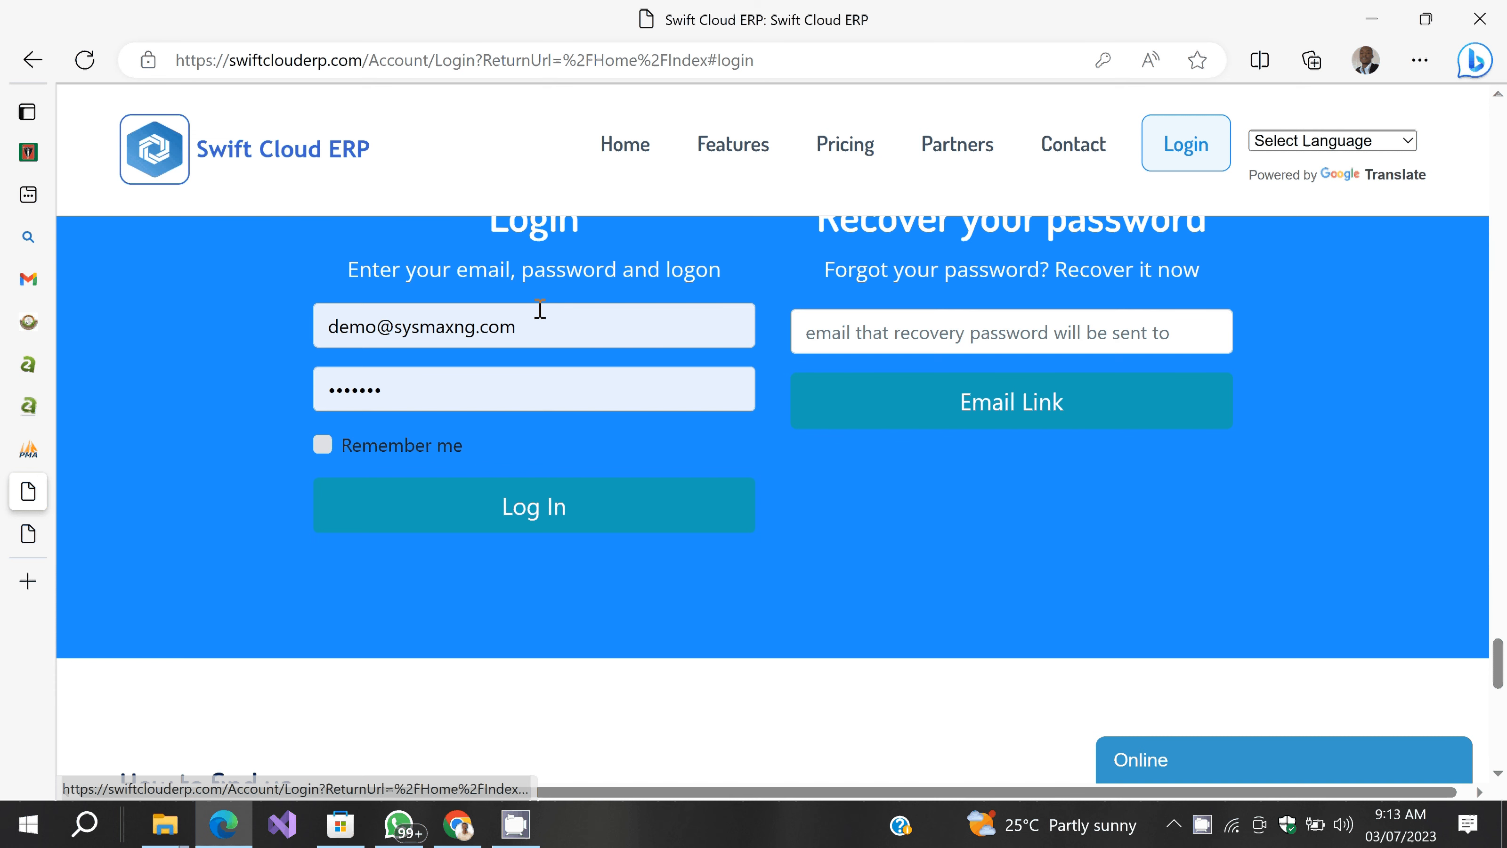
left_click(473, 514)
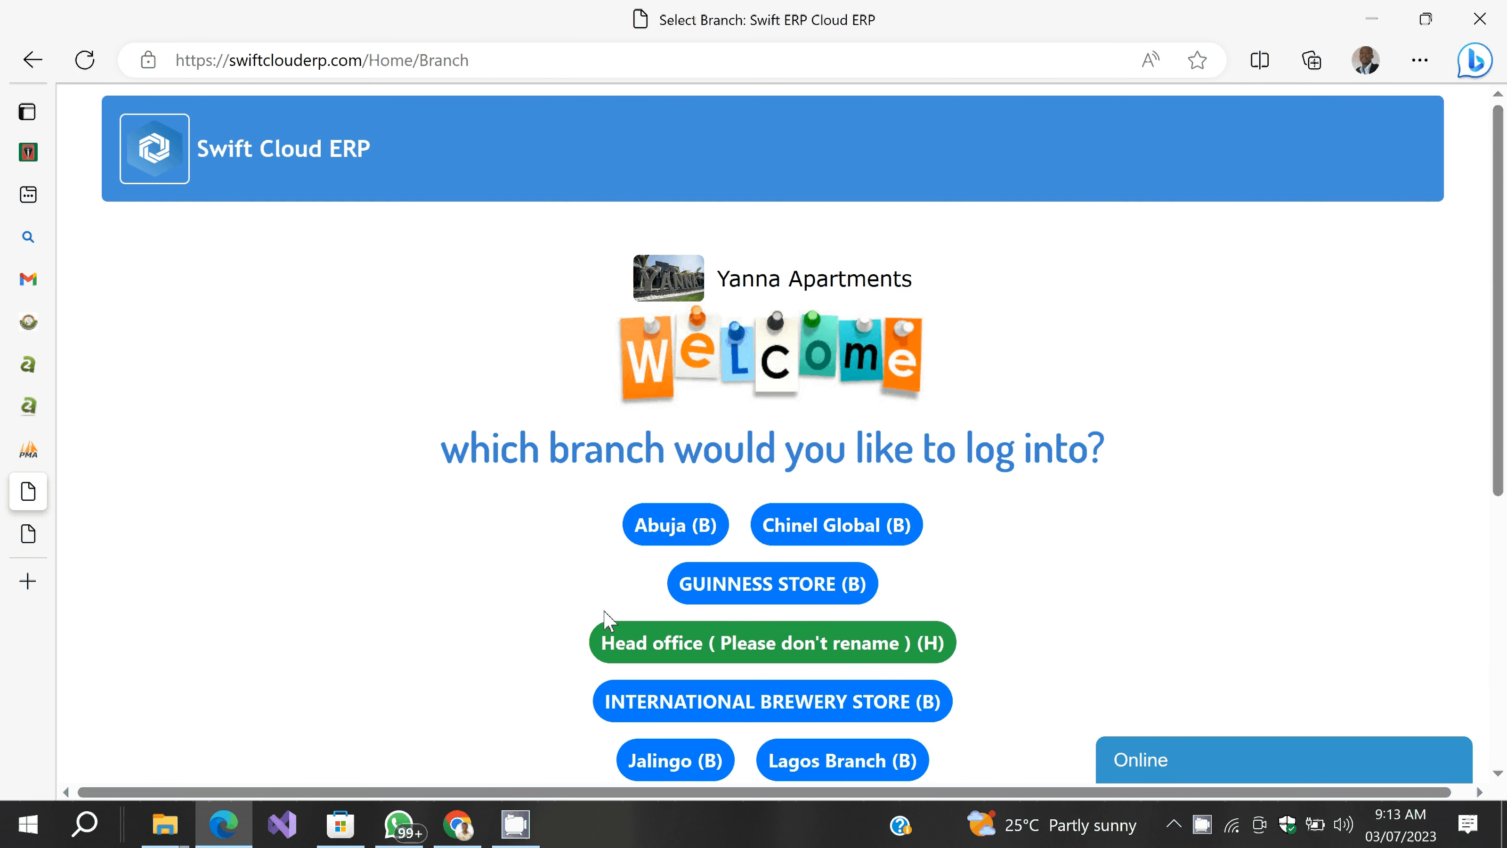
left_click(671, 647)
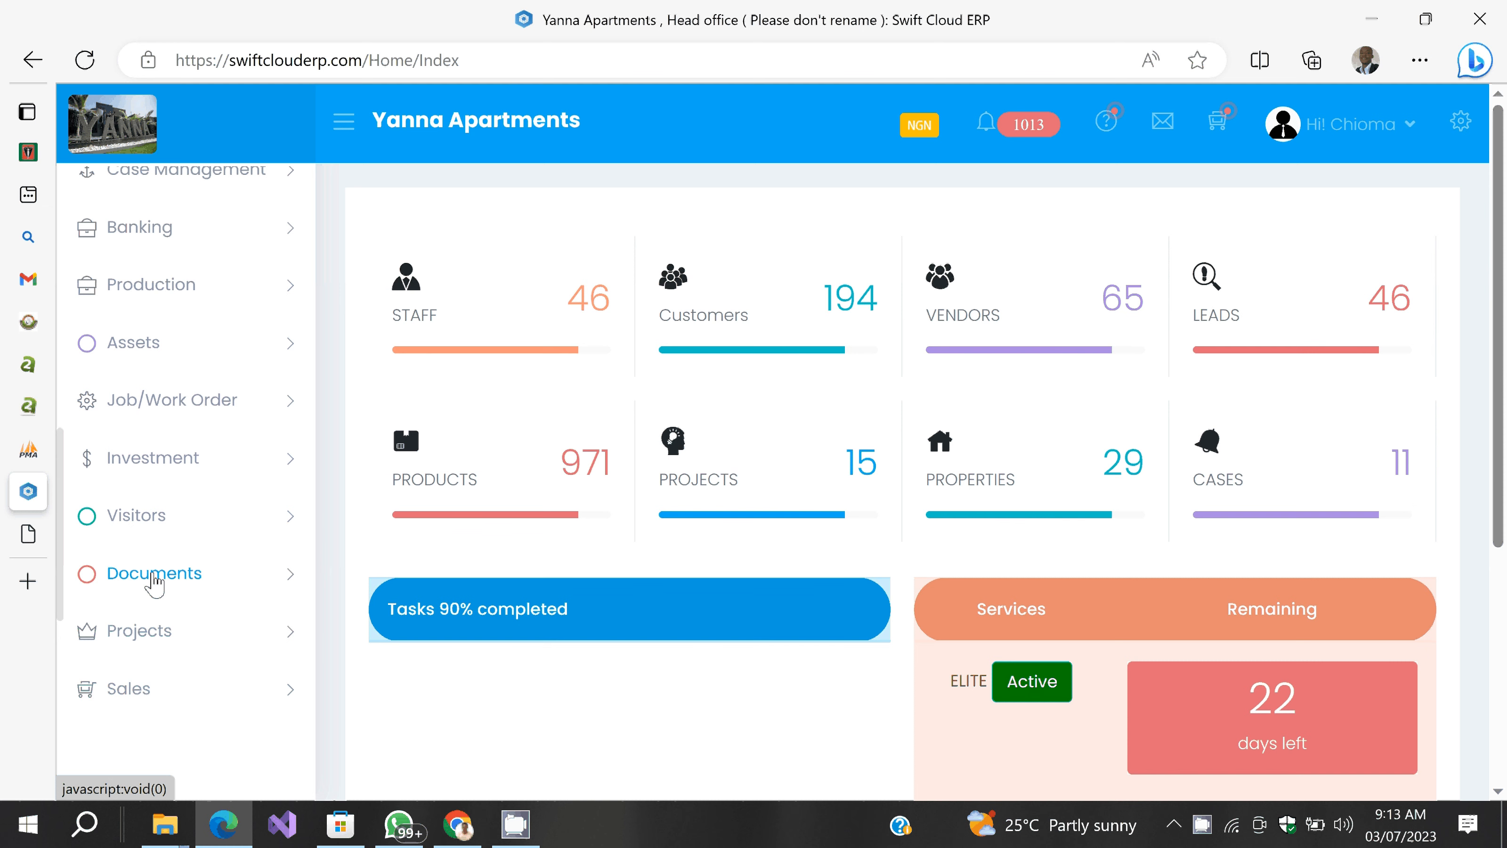
Step: Open the Manage Loan Types list under Banking
scroll(142, 356, "up", 3)
left_click(142, 426)
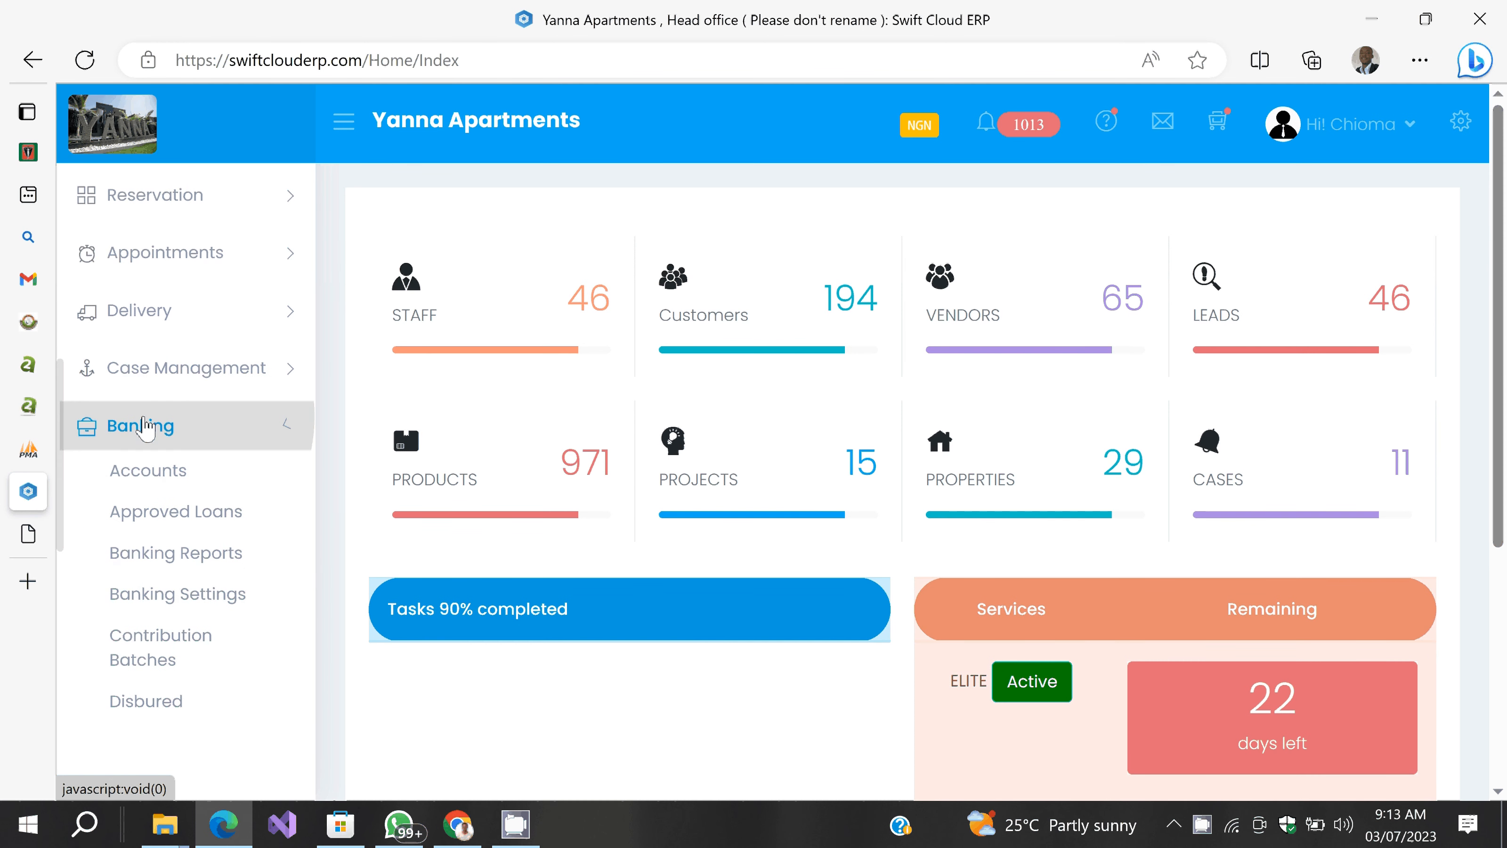
scroll(148, 472, "down", 1)
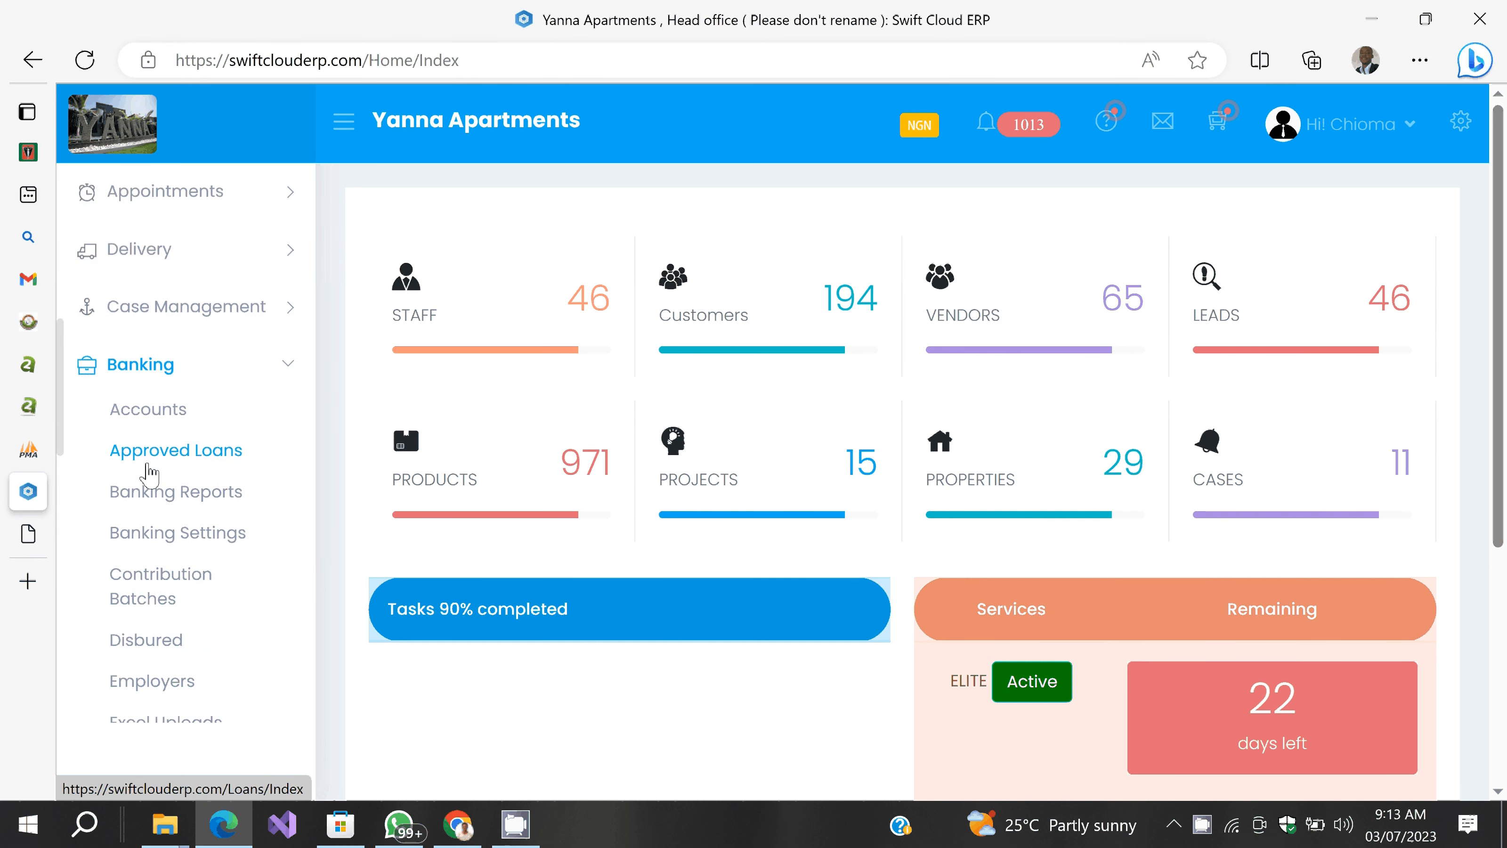
scroll(149, 472, "down", 3)
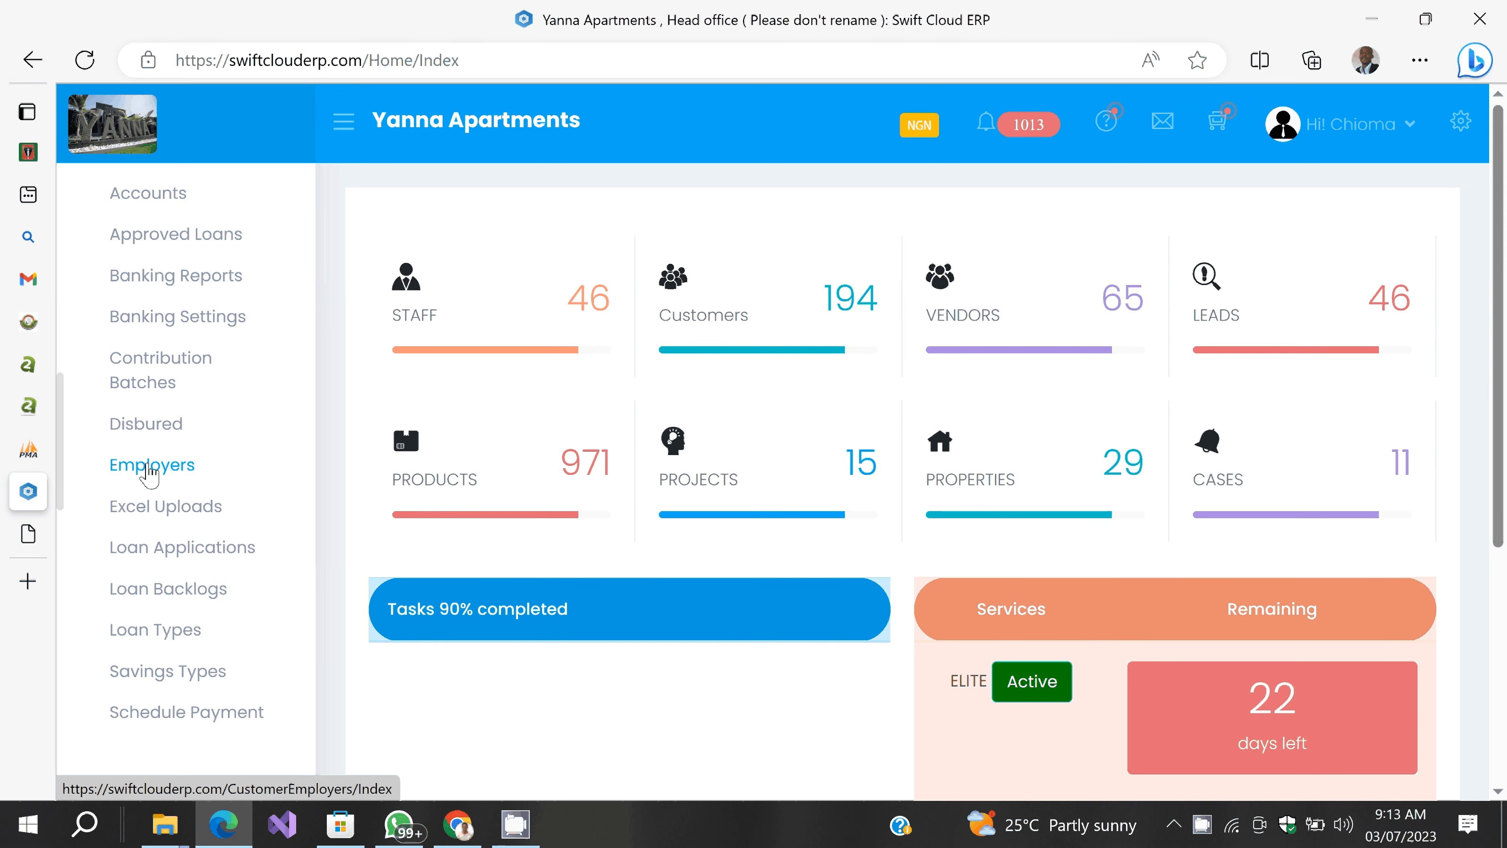
left_click(170, 654)
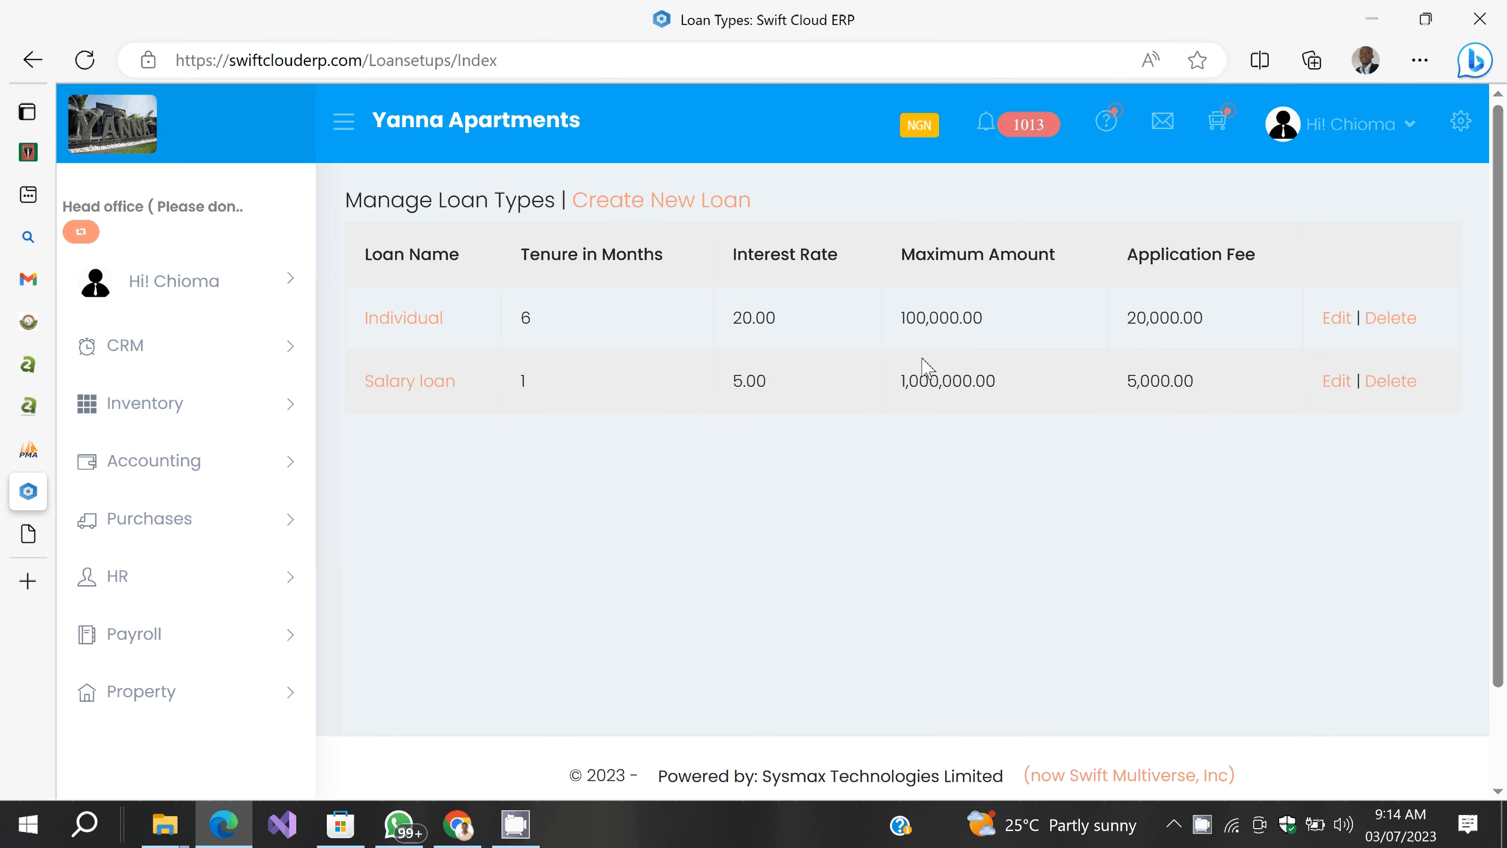
left_click(655, 205)
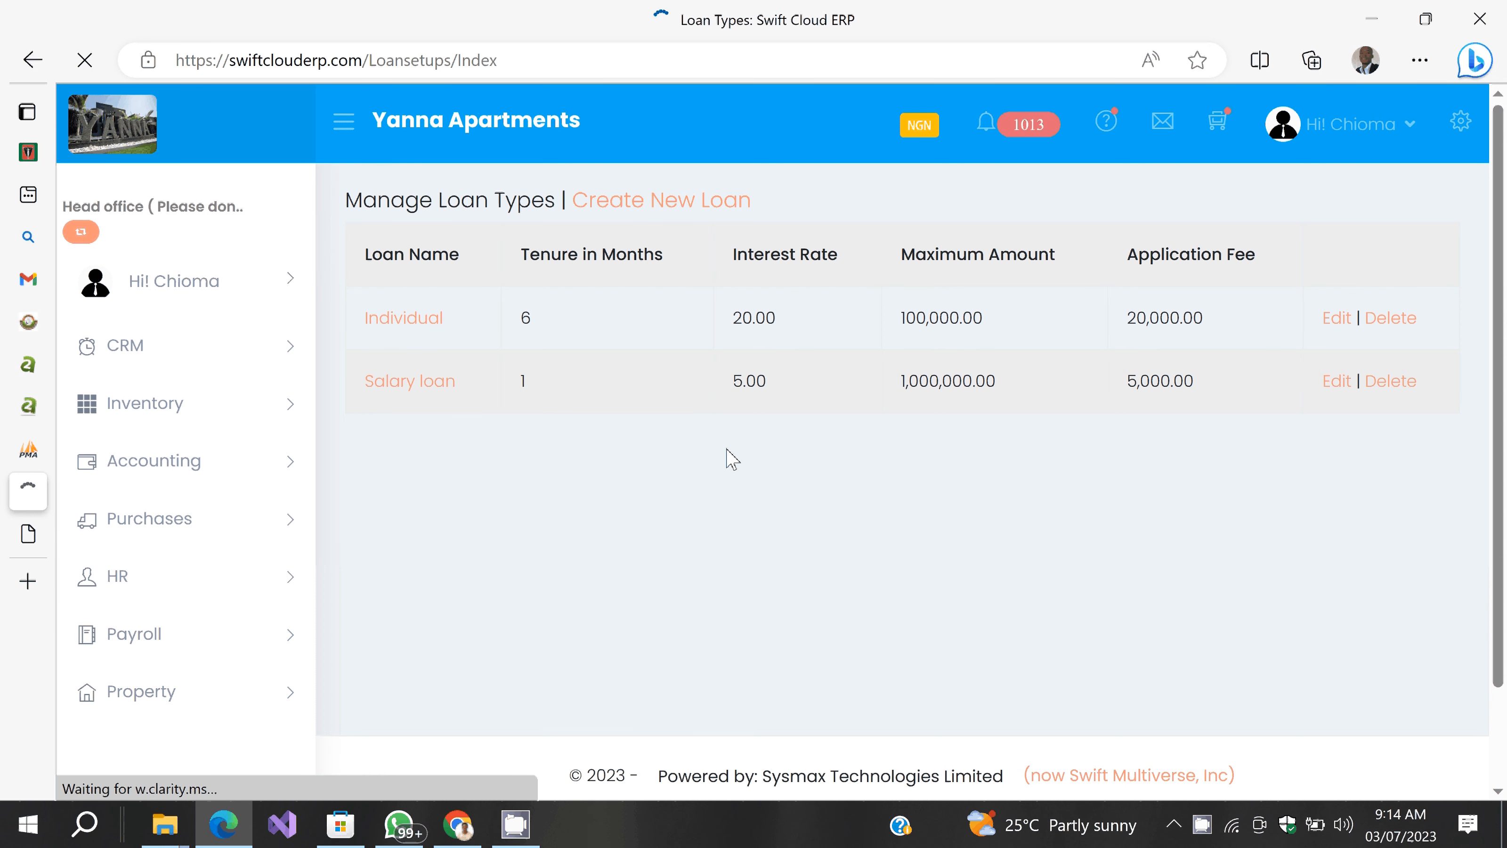
Step: Name and describe the loan type 'Small Biz Loan', with a 12-month tenure and 5% interest
left_click(465, 297)
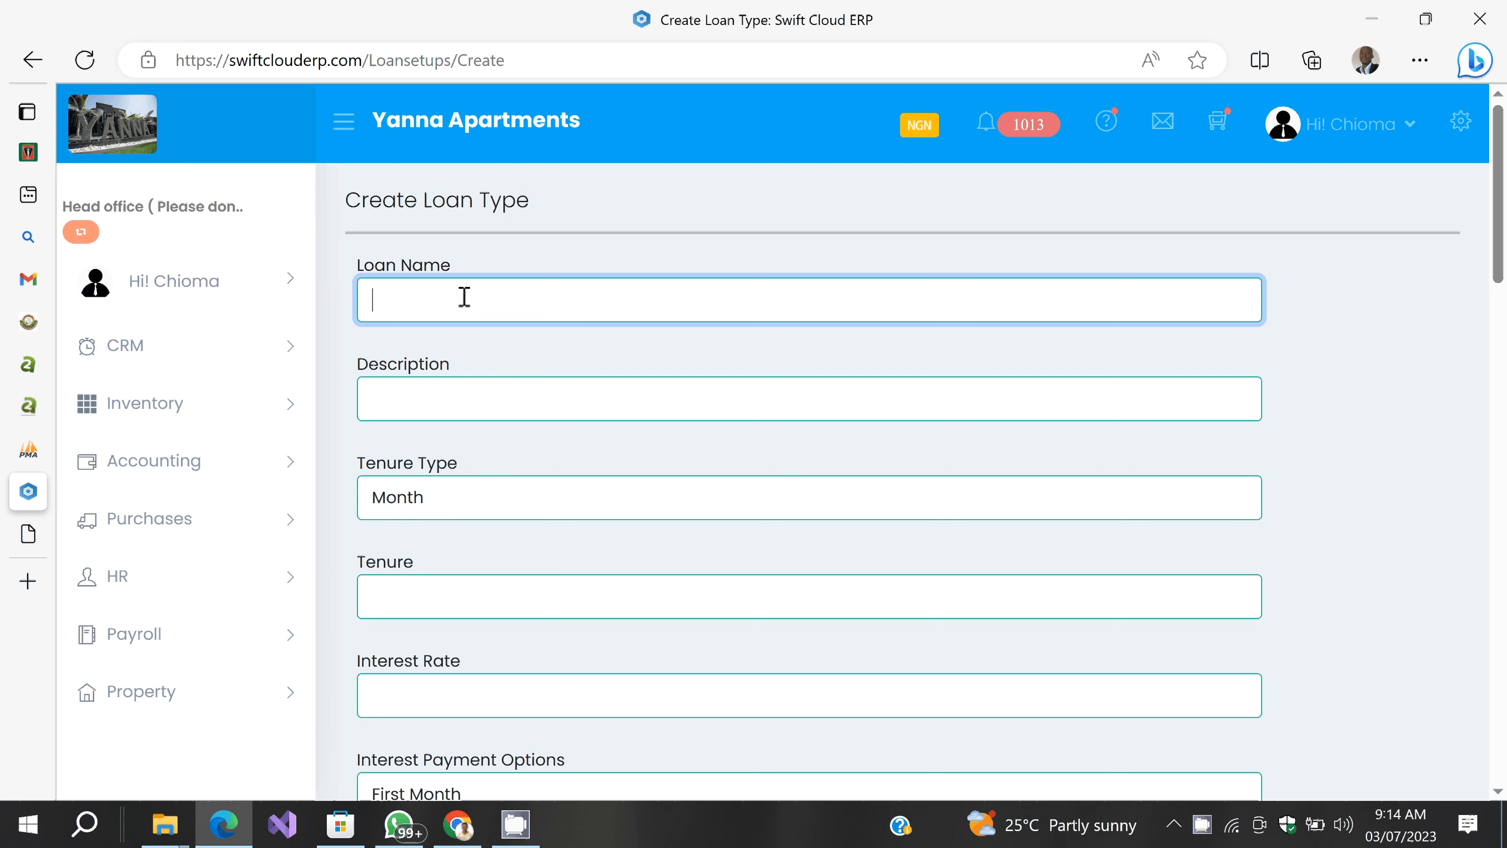
type("Small Biz Loan")
key("ctrl+a")
key("ctrl+c")
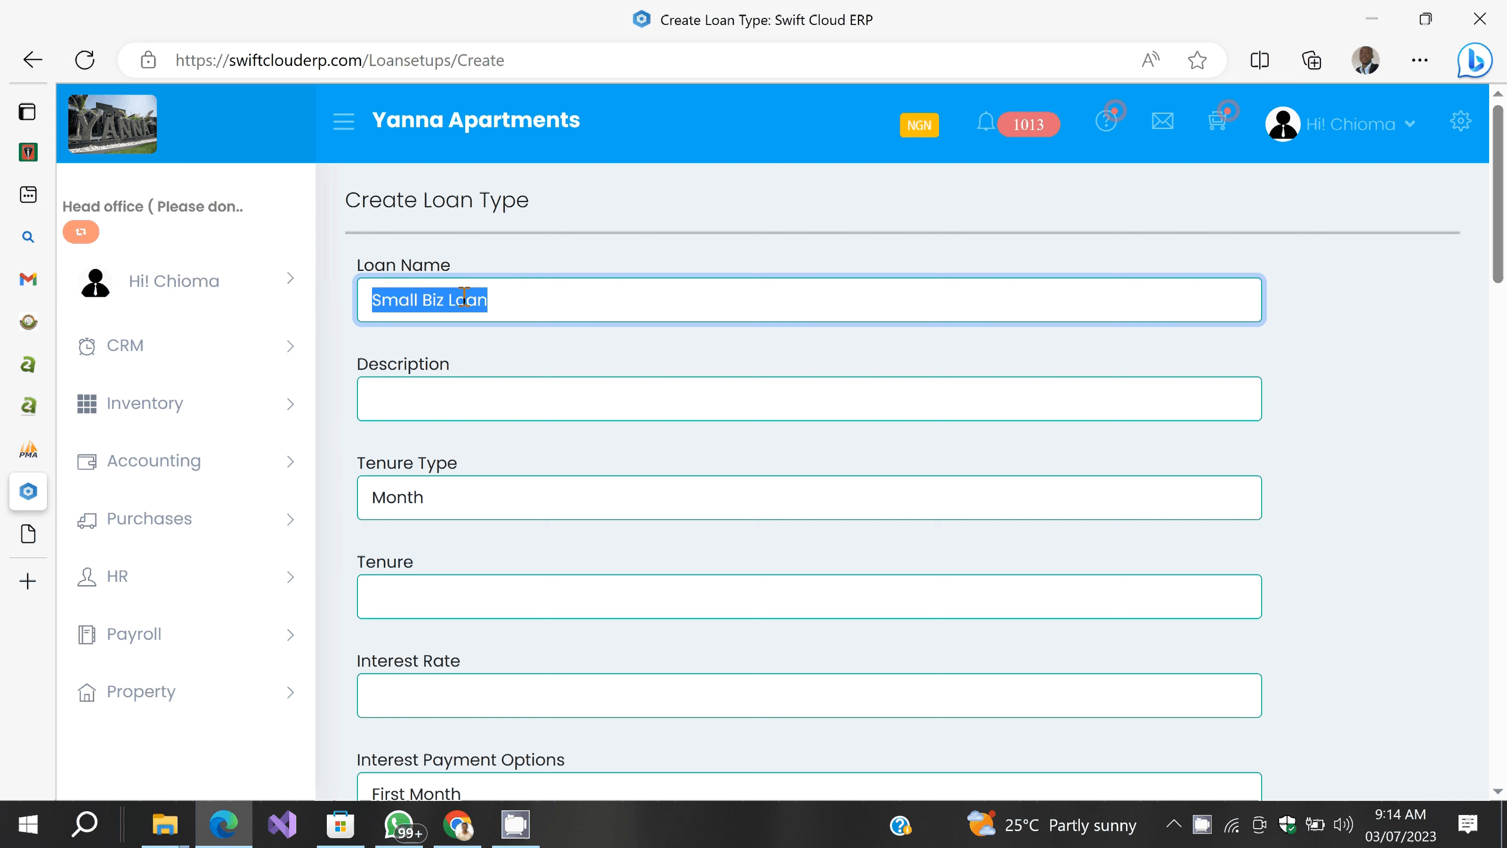
key("Tab")
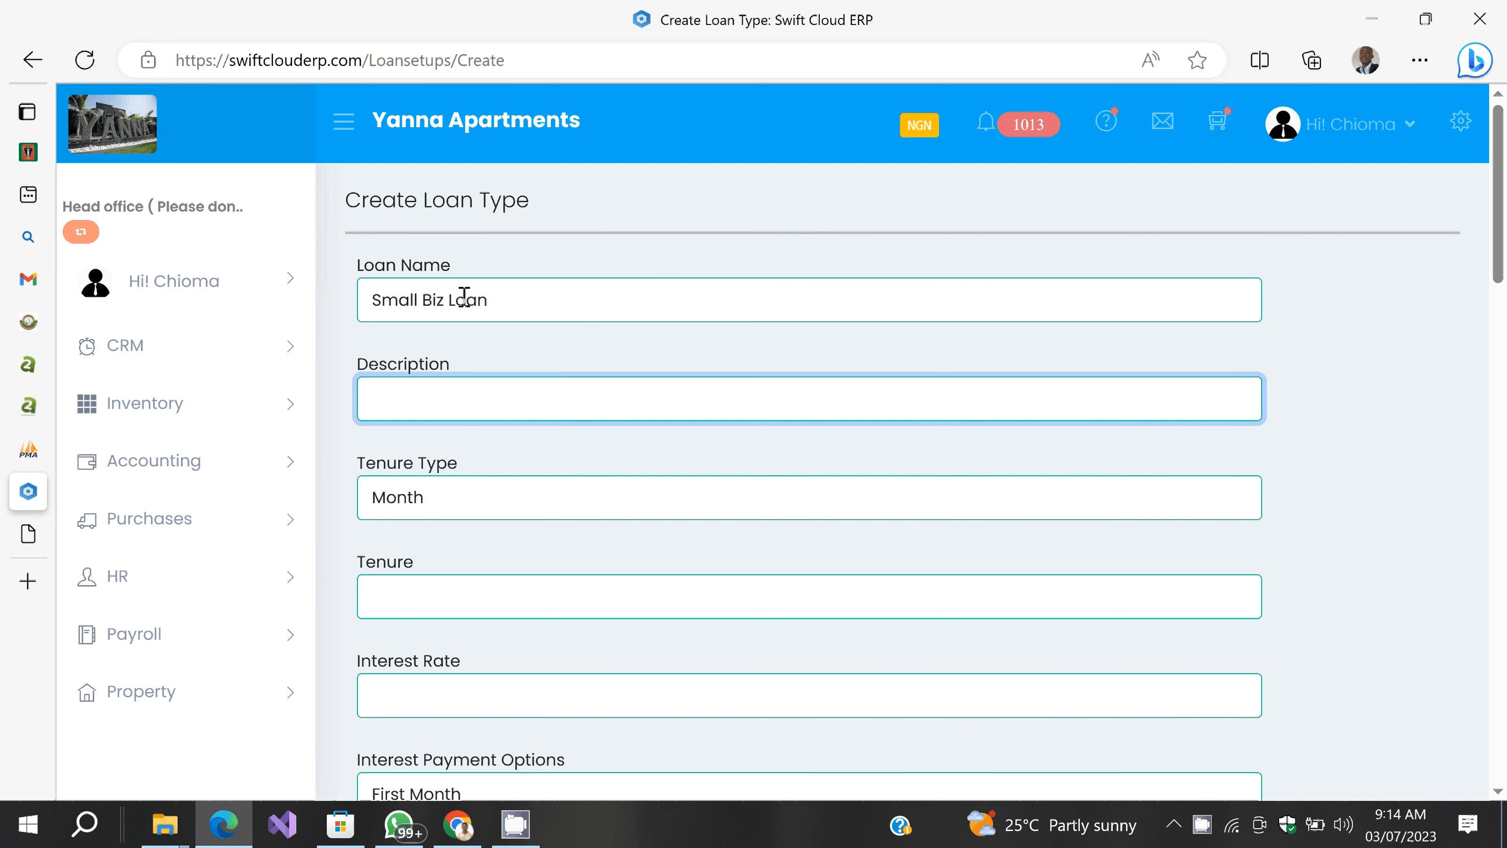
key("ctrl+v")
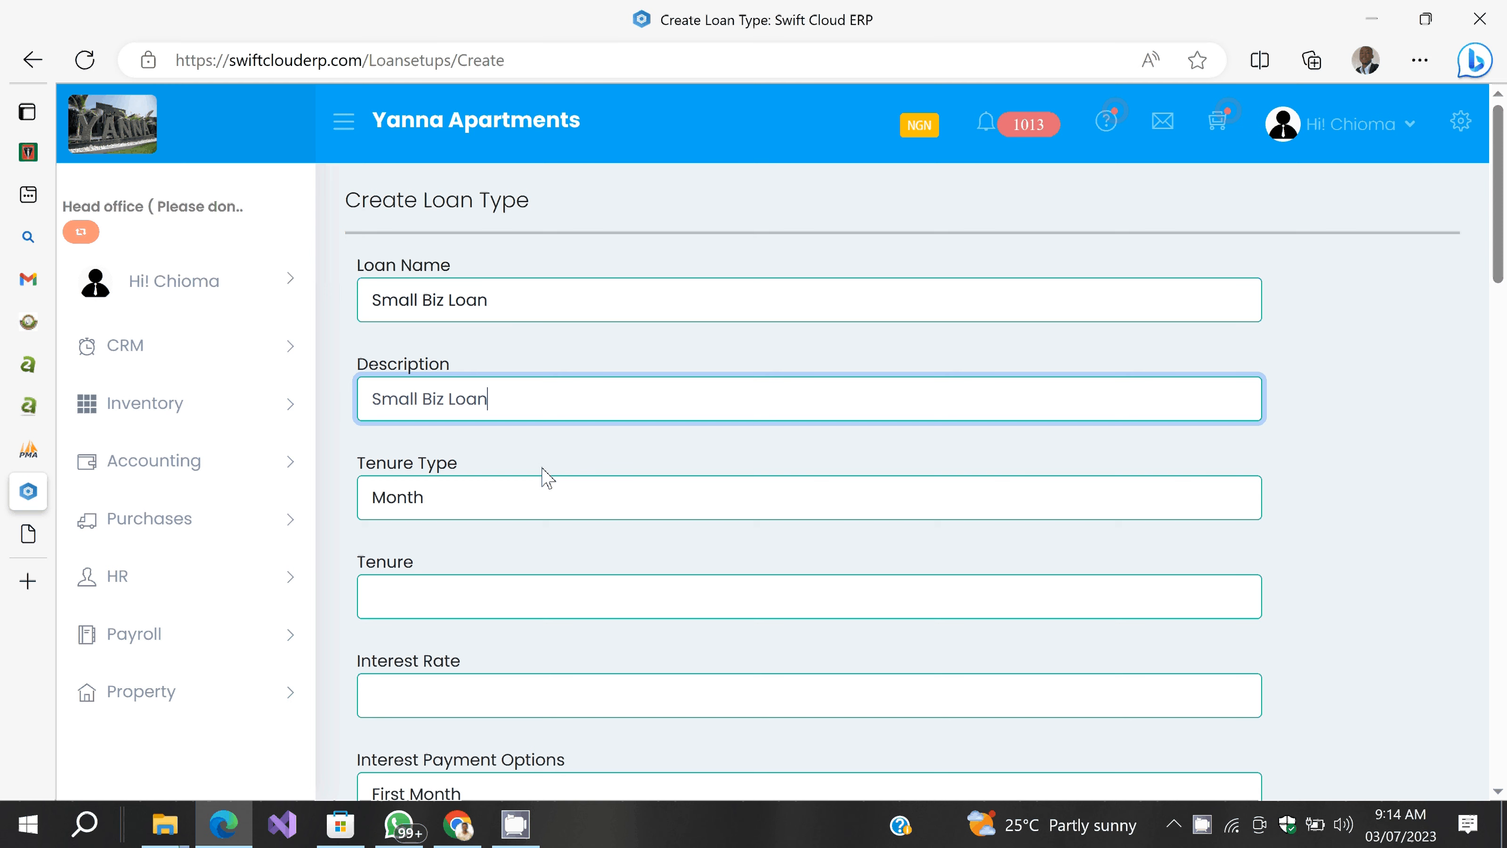
scroll(511, 457, "down", 1)
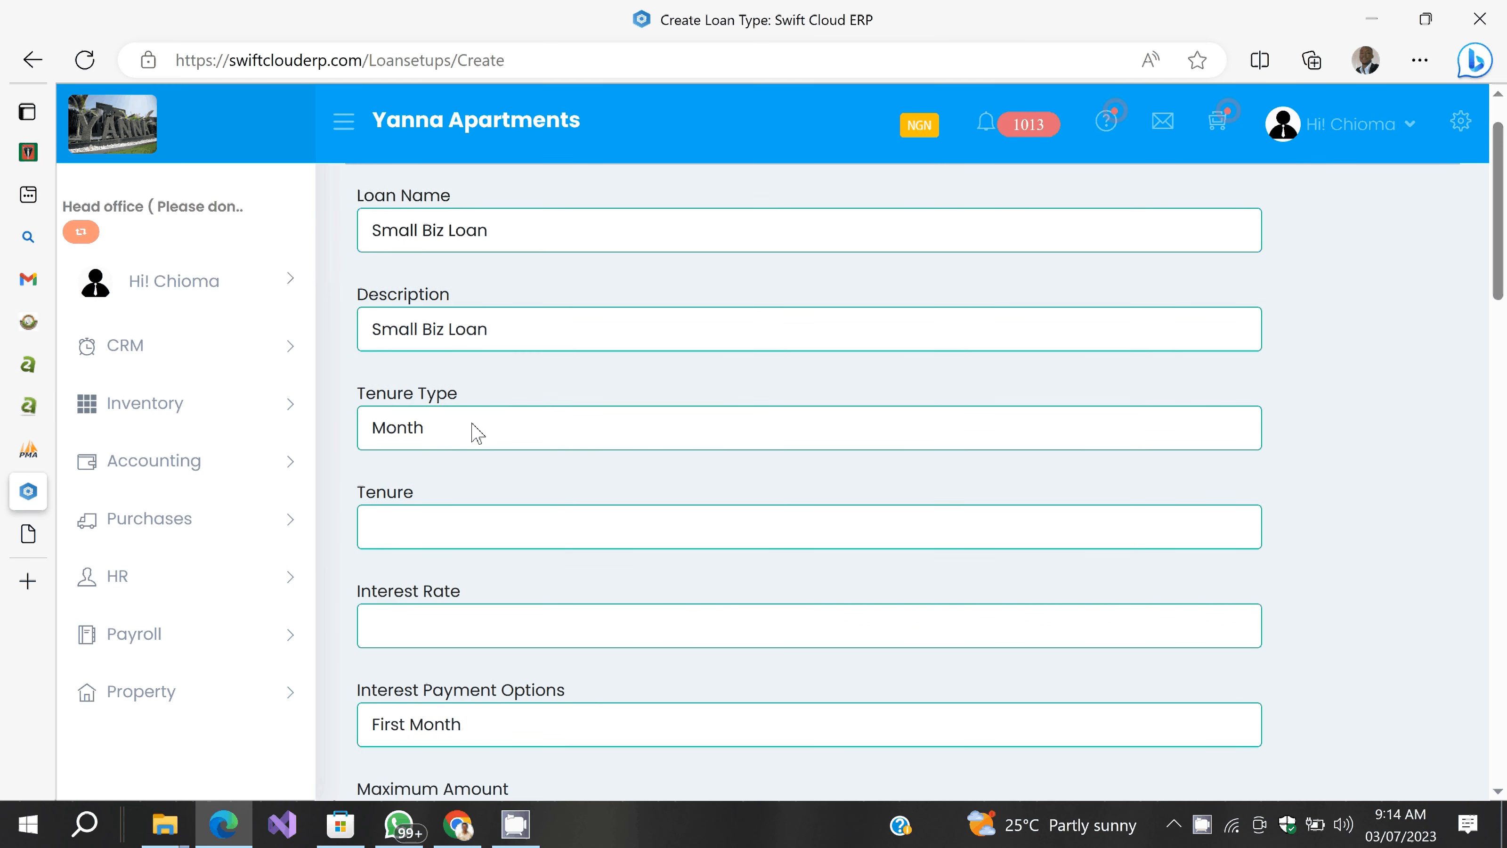
left_click(428, 539)
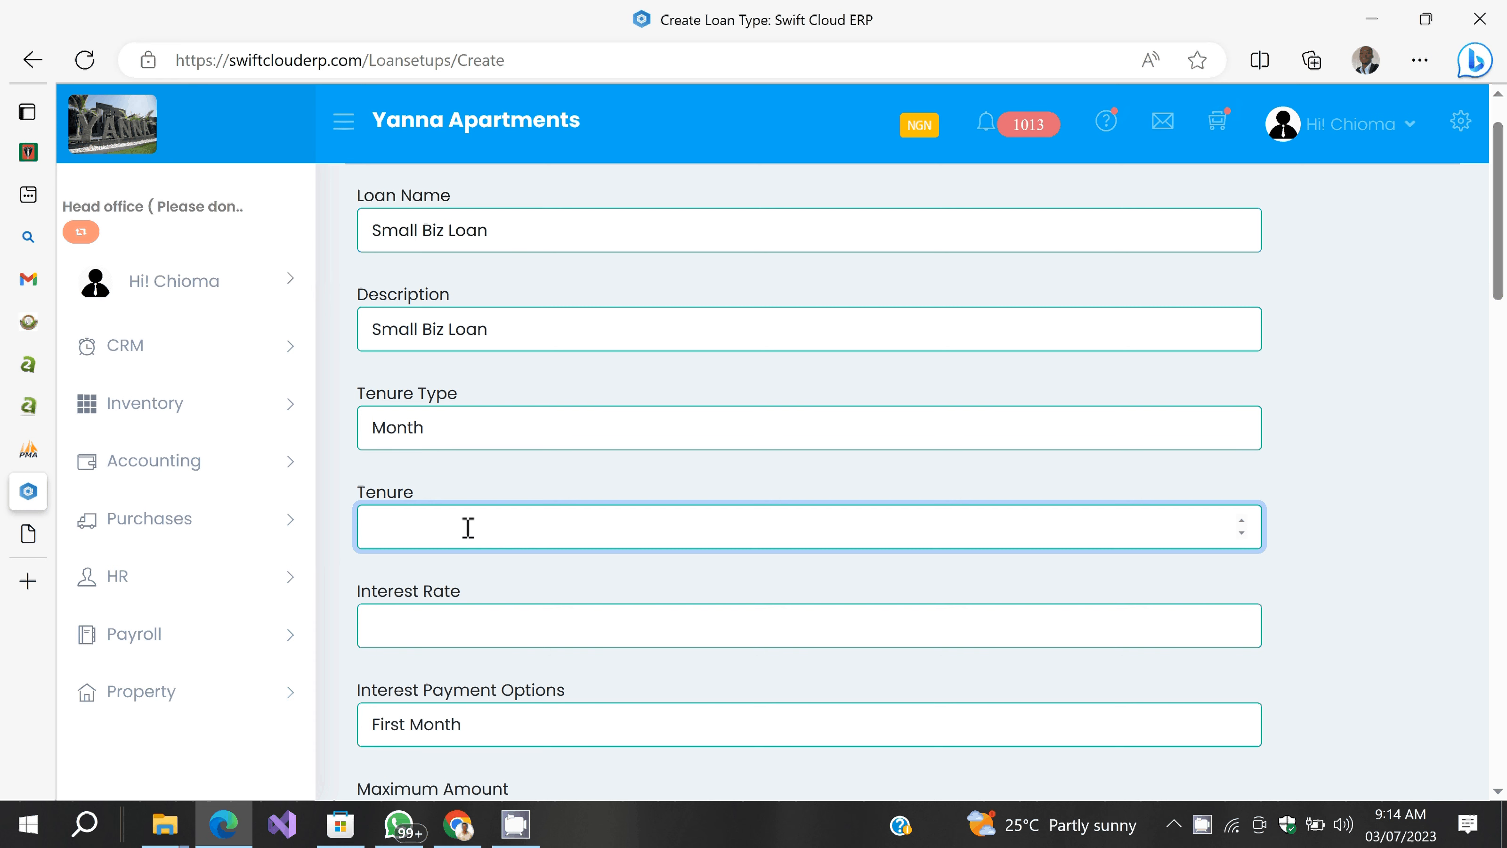
type("12")
left_click(483, 612)
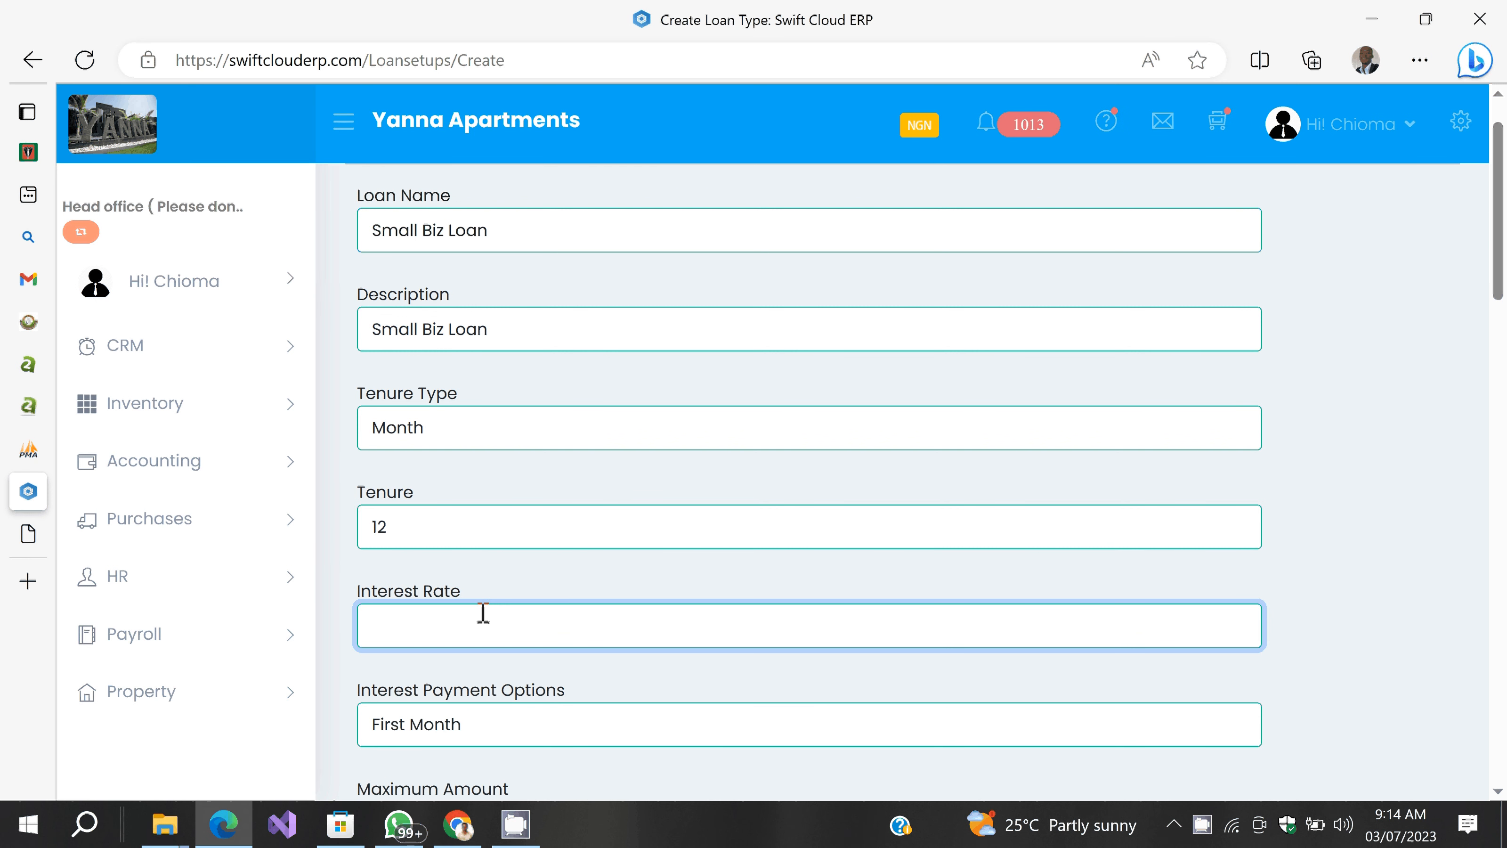
type("5")
key("Tab")
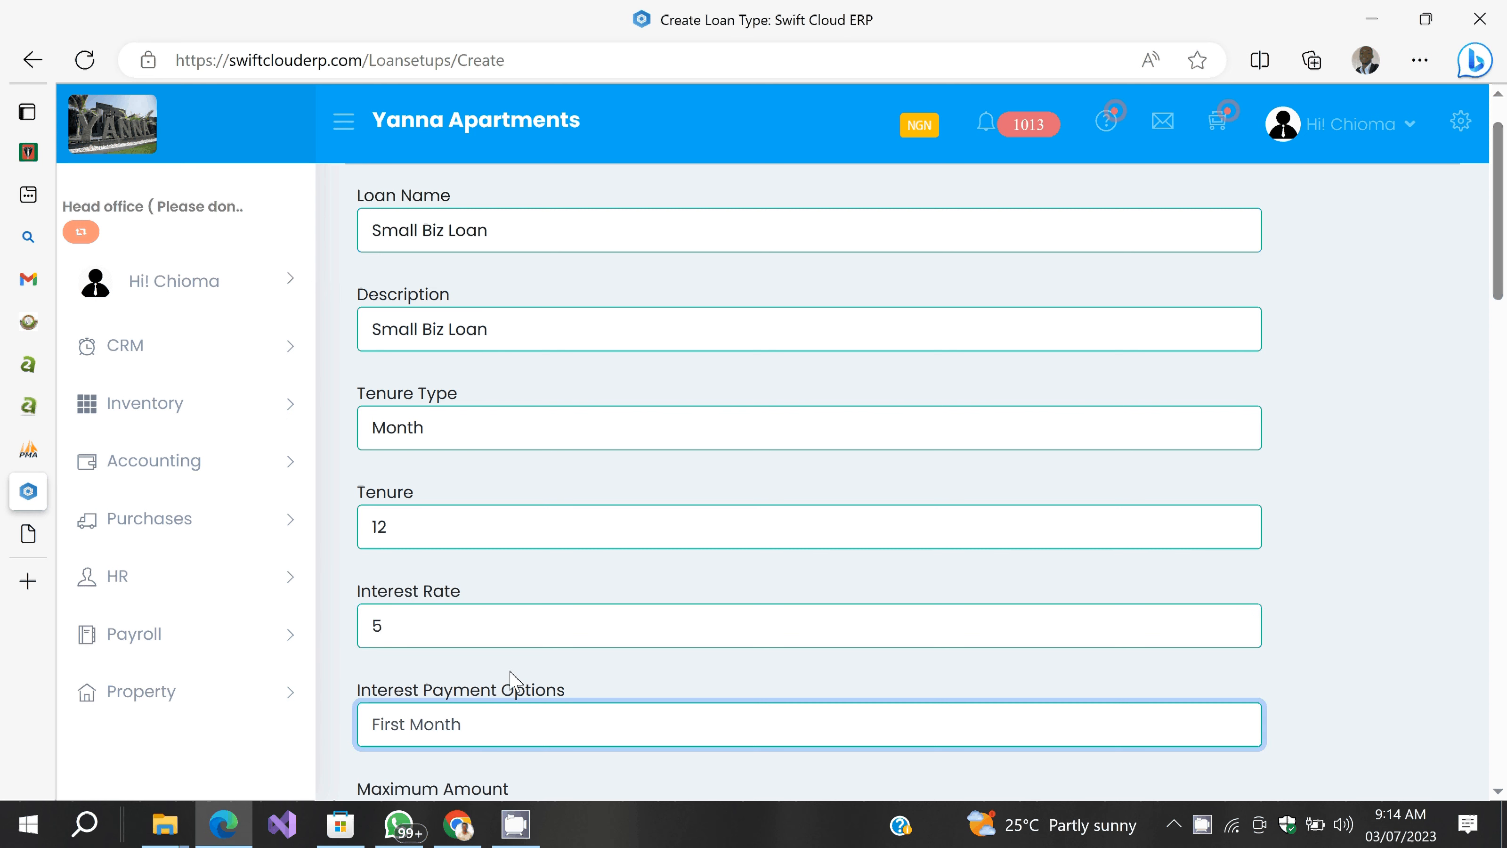
scroll(510, 672, "down", 4)
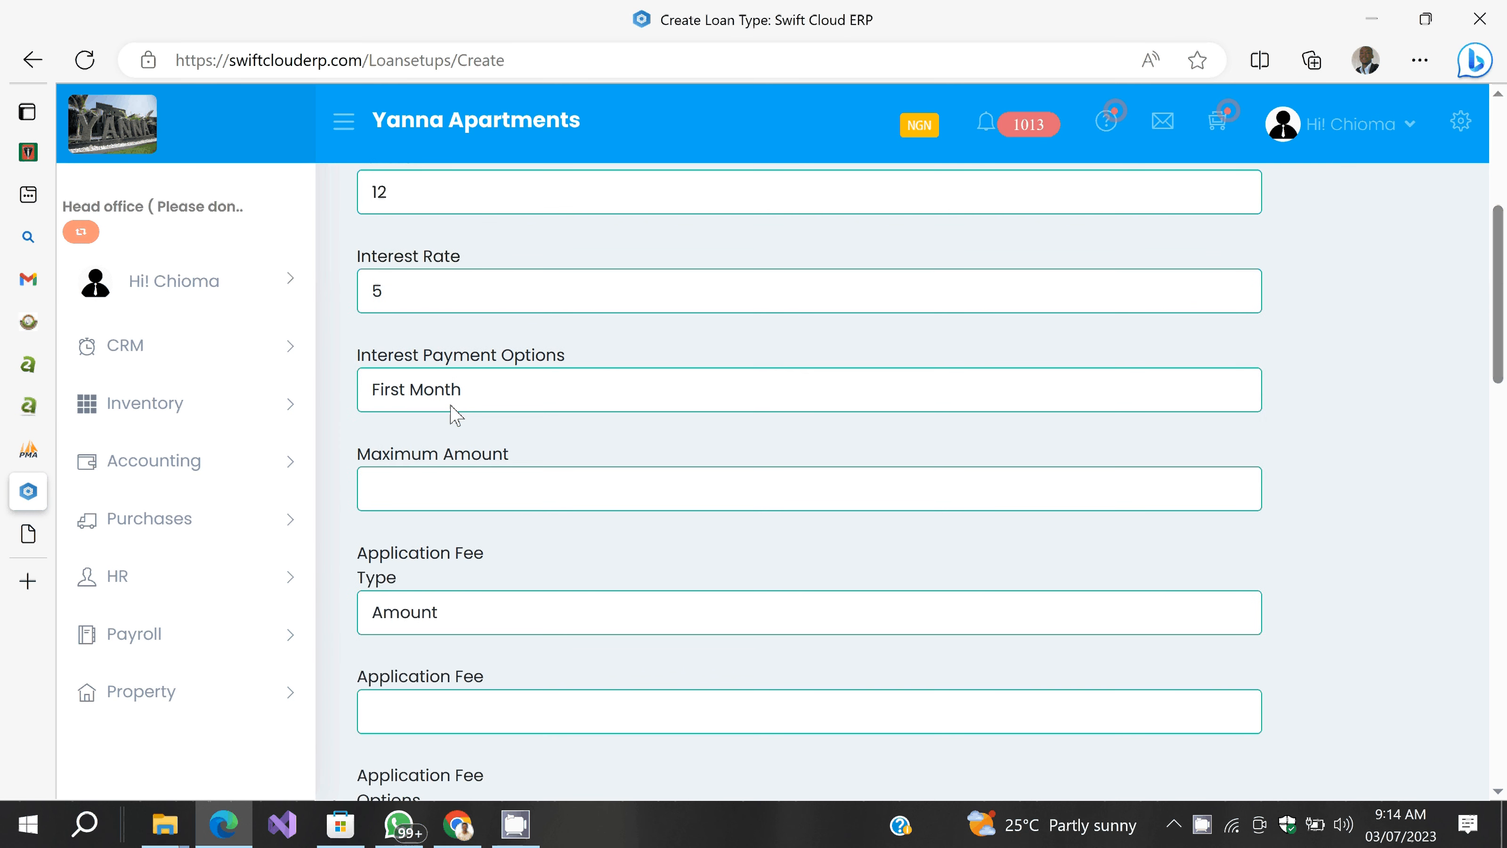
Step: Spread interest payments across the loan and set the maximum loan amount to 50000
left_click(454, 404)
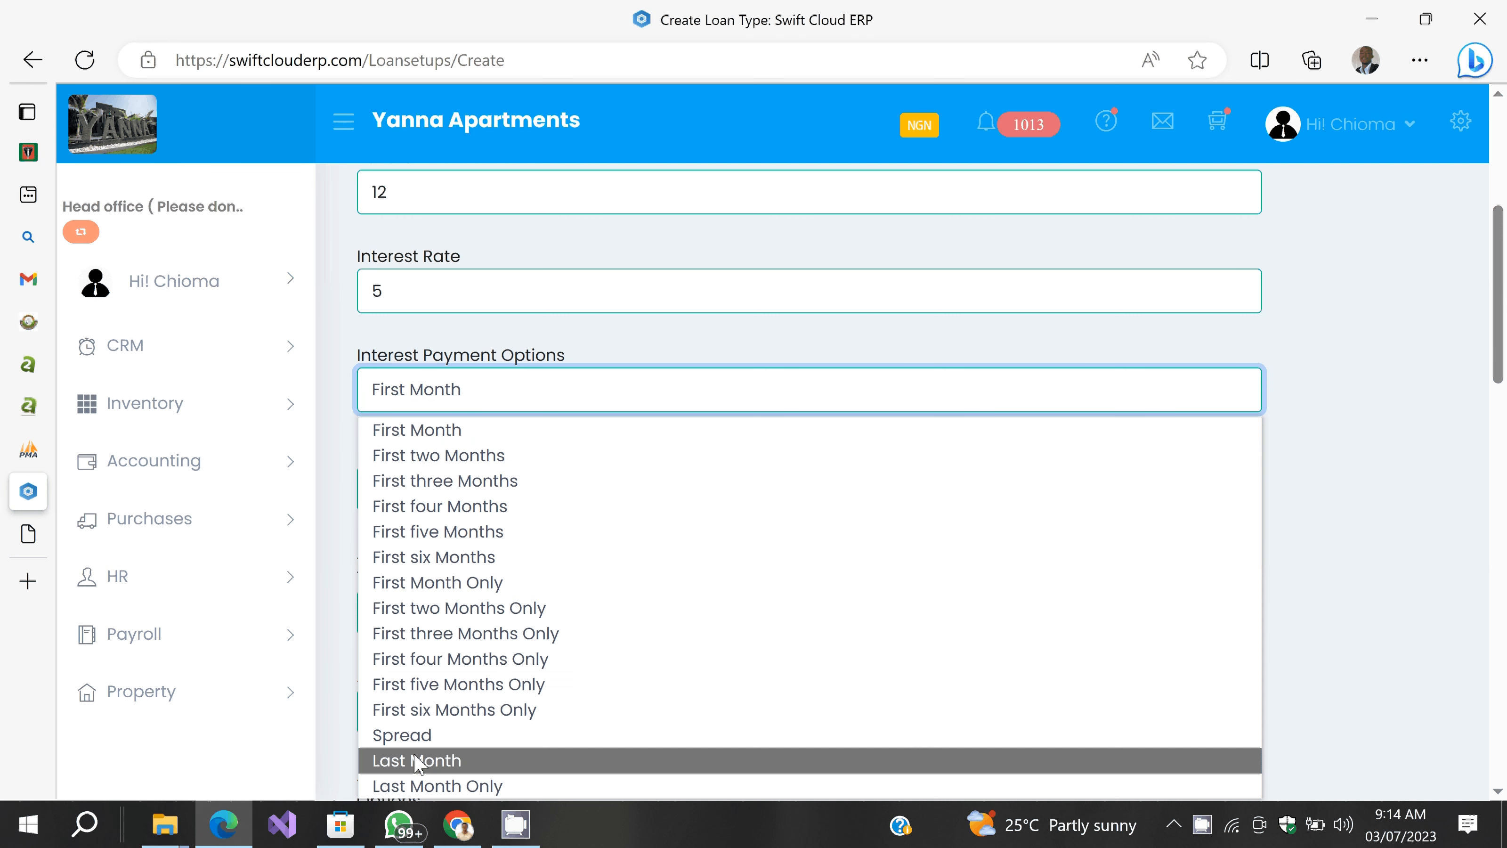
left_click(419, 735)
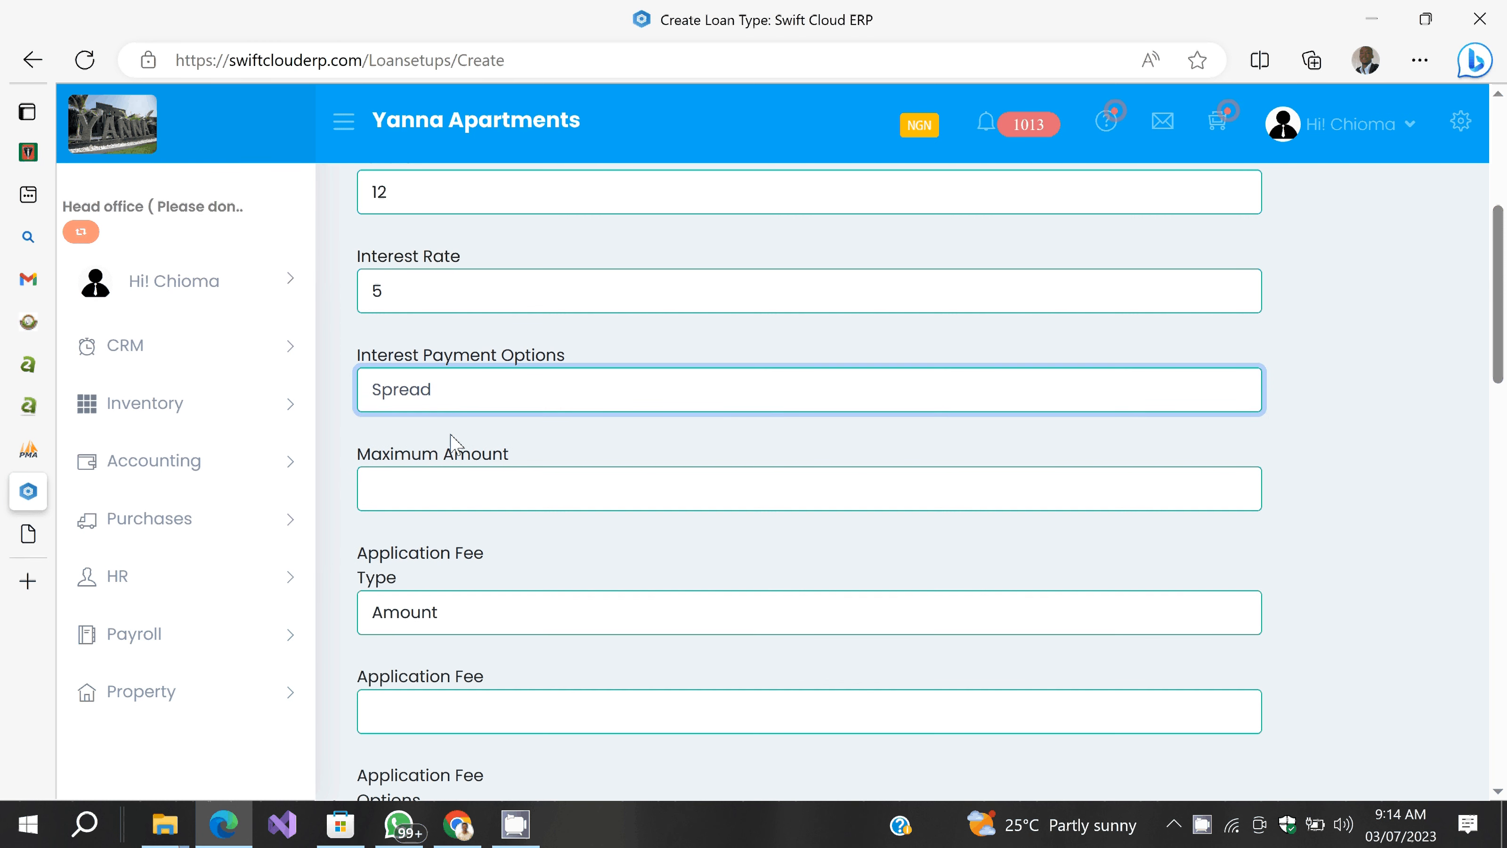
left_click(451, 435)
scroll(451, 327, "down", 2)
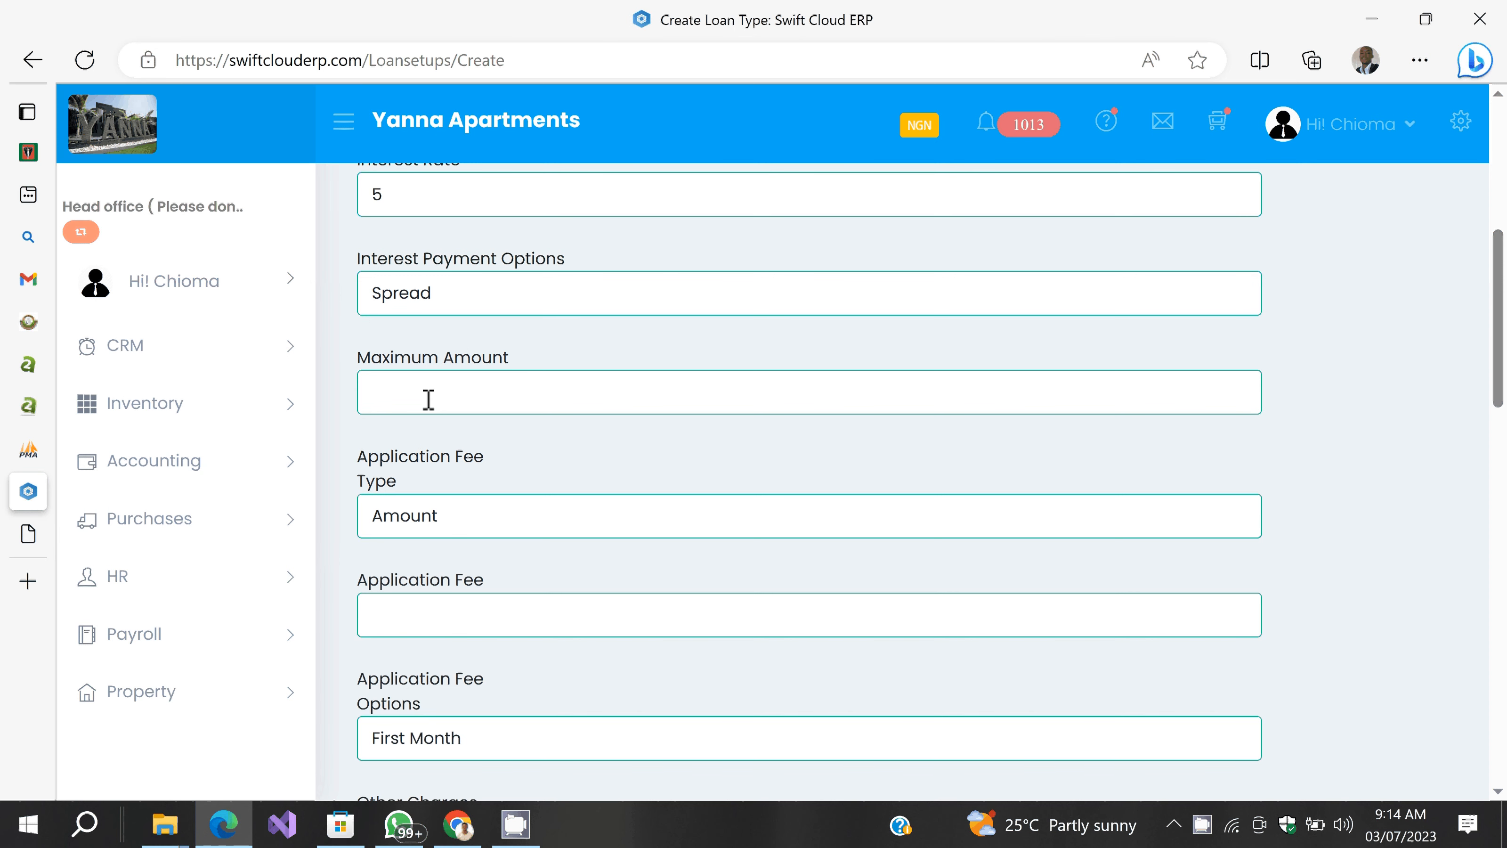
scroll(429, 399, "up", 1)
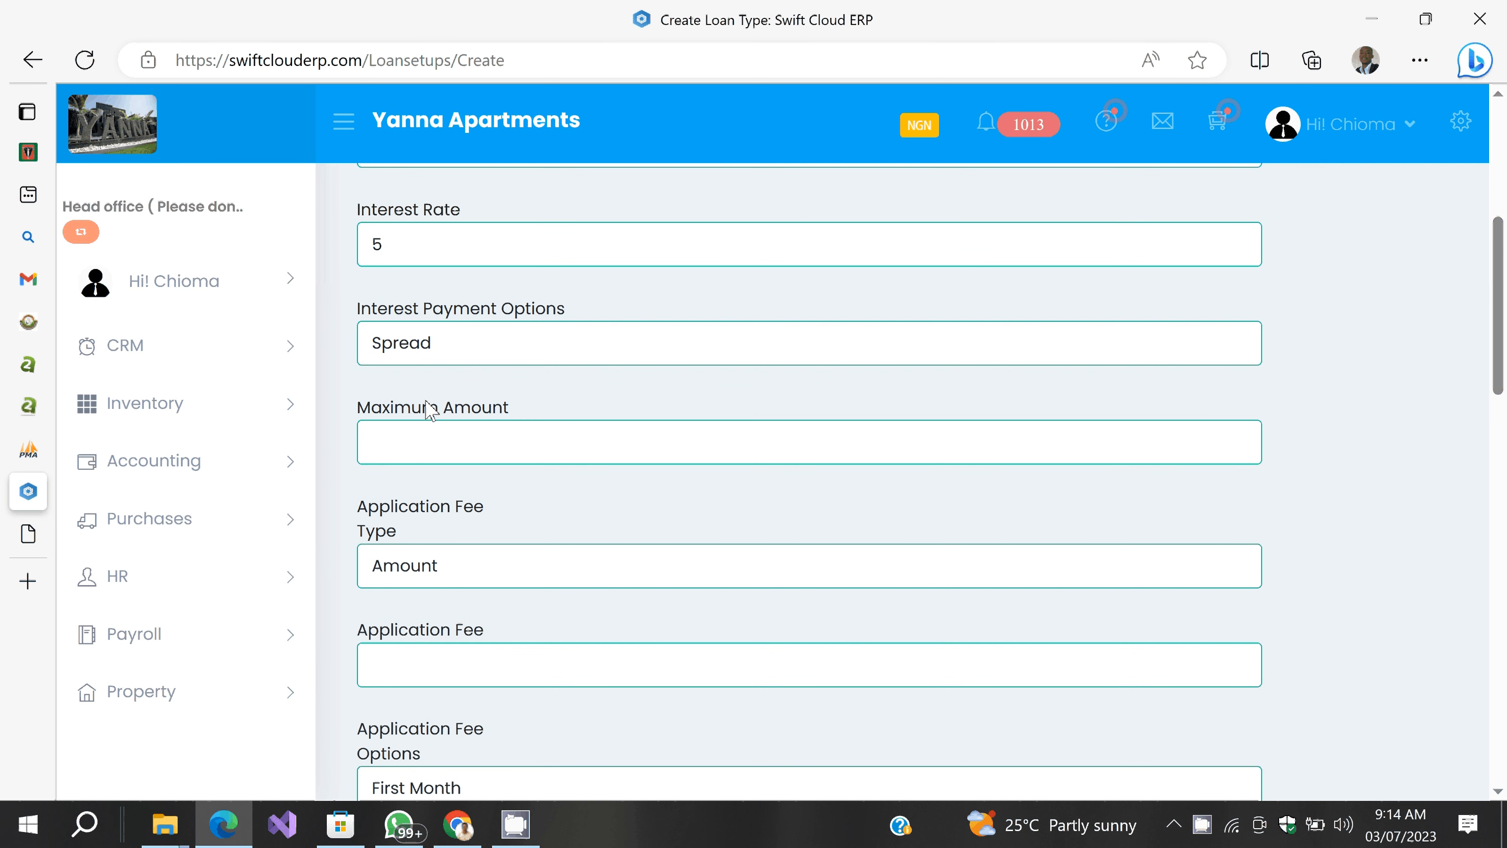
scroll(428, 410, "down", 1)
left_click(429, 403)
type("5")
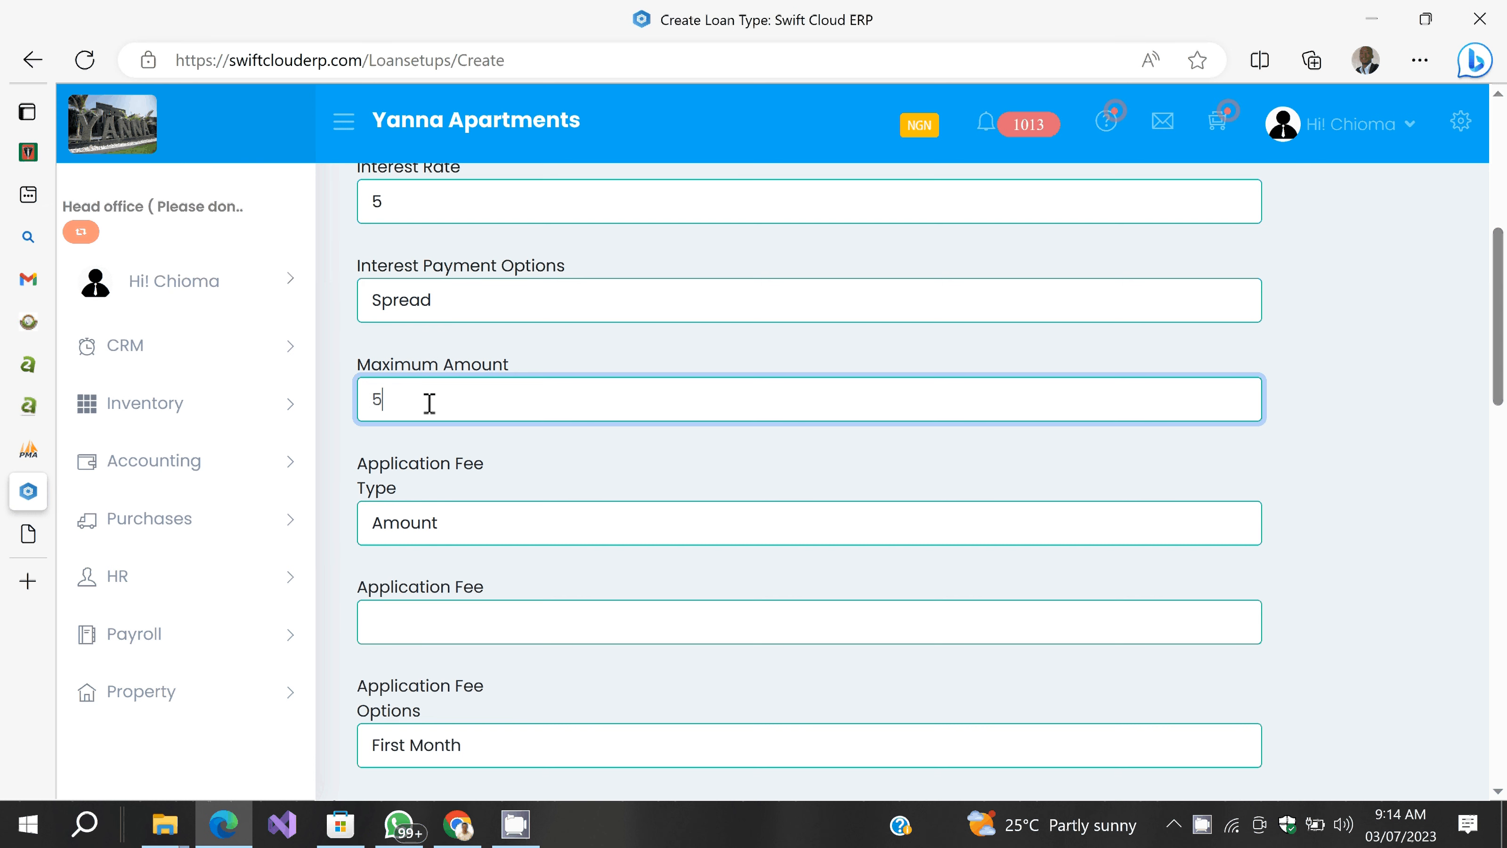
type("0000")
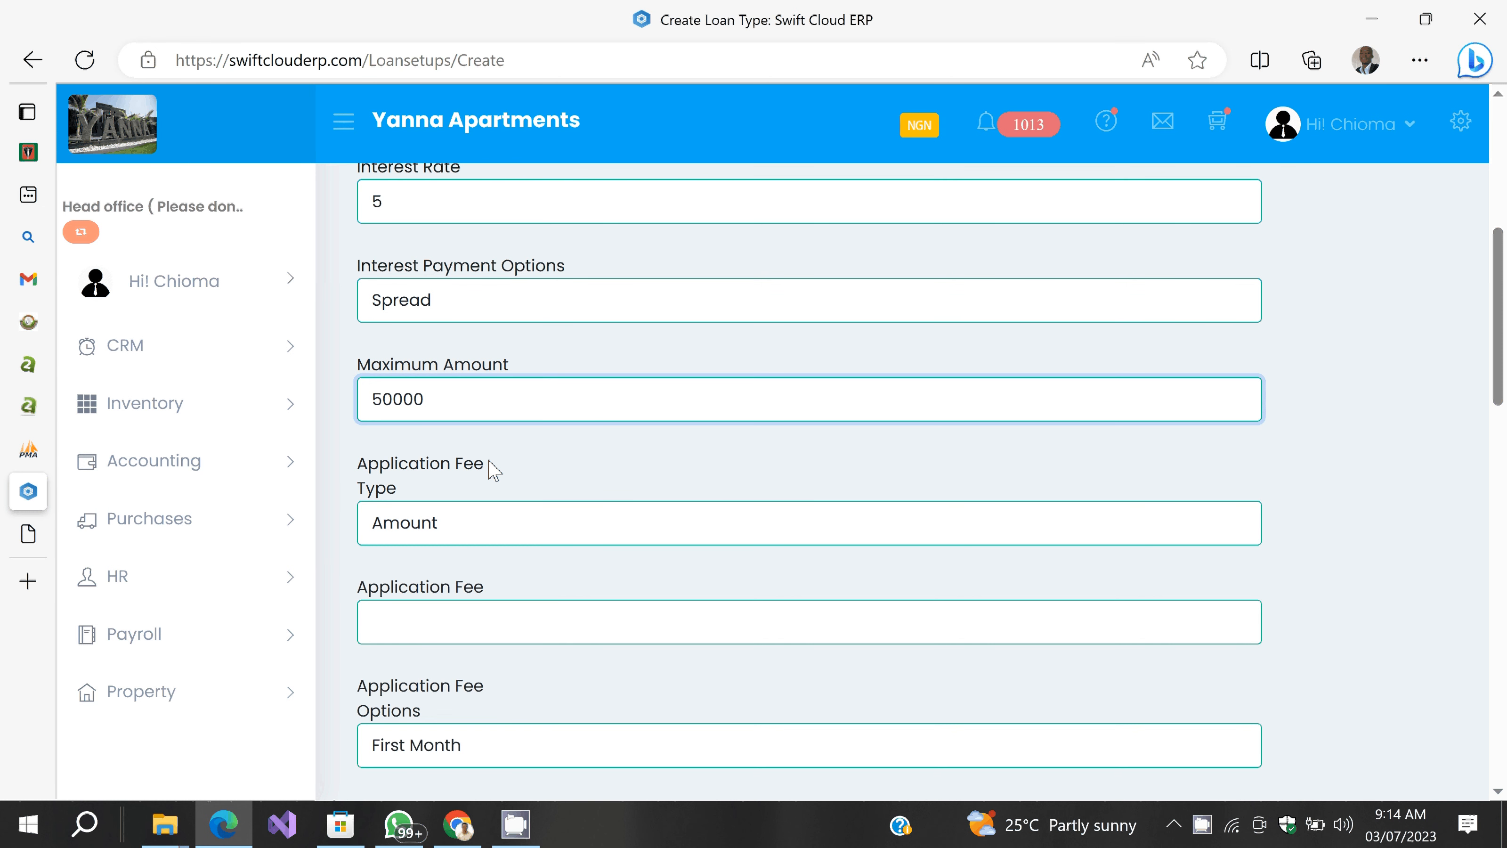
scroll(489, 461, "down", 1)
Step: Make the application fee a fixed amount of 1000, spread over the loan
left_click(464, 417)
left_click(466, 420)
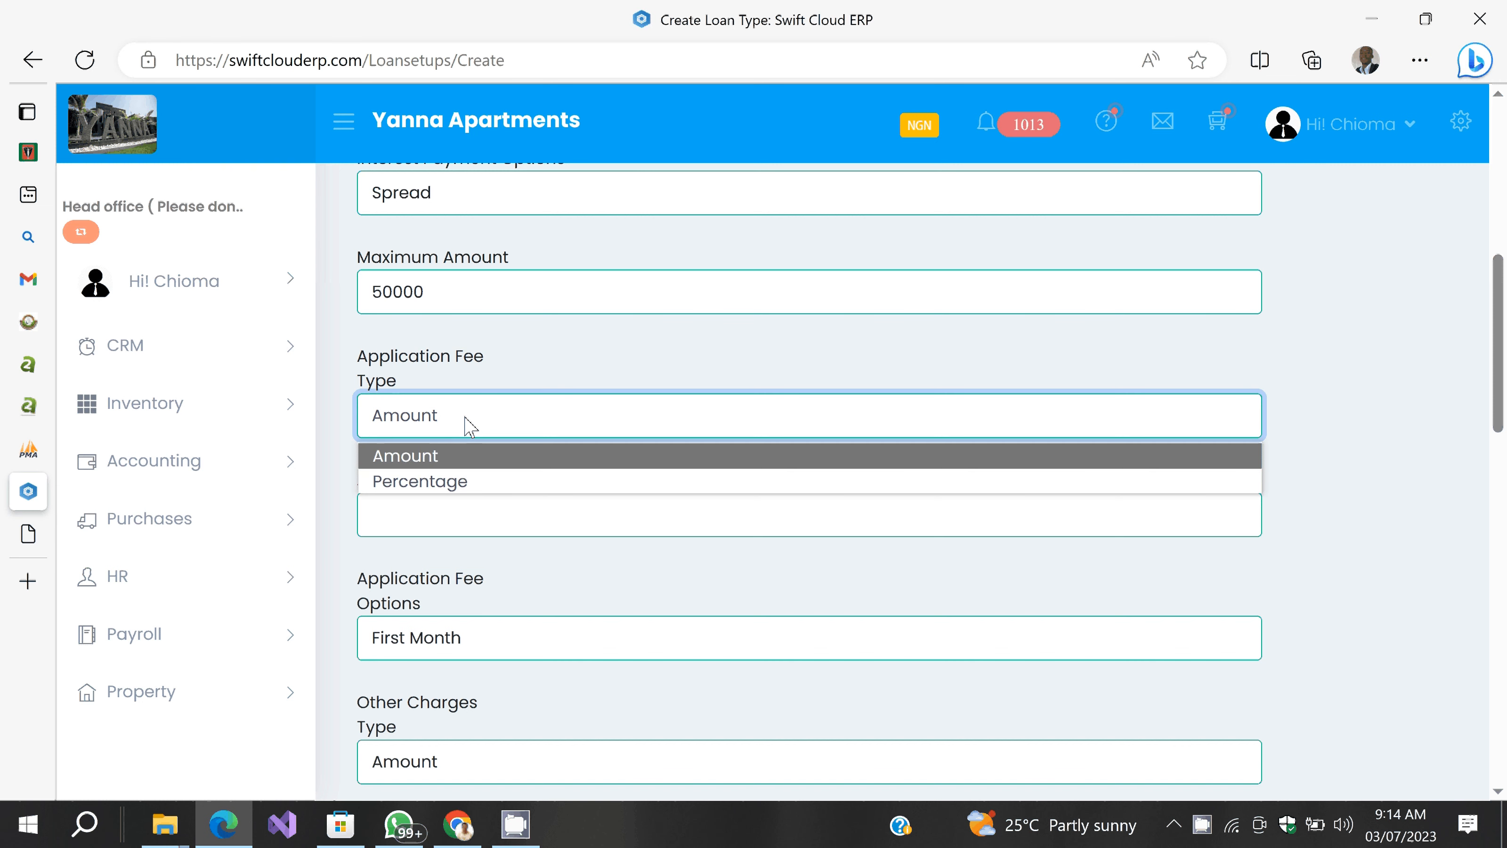
left_click(452, 456)
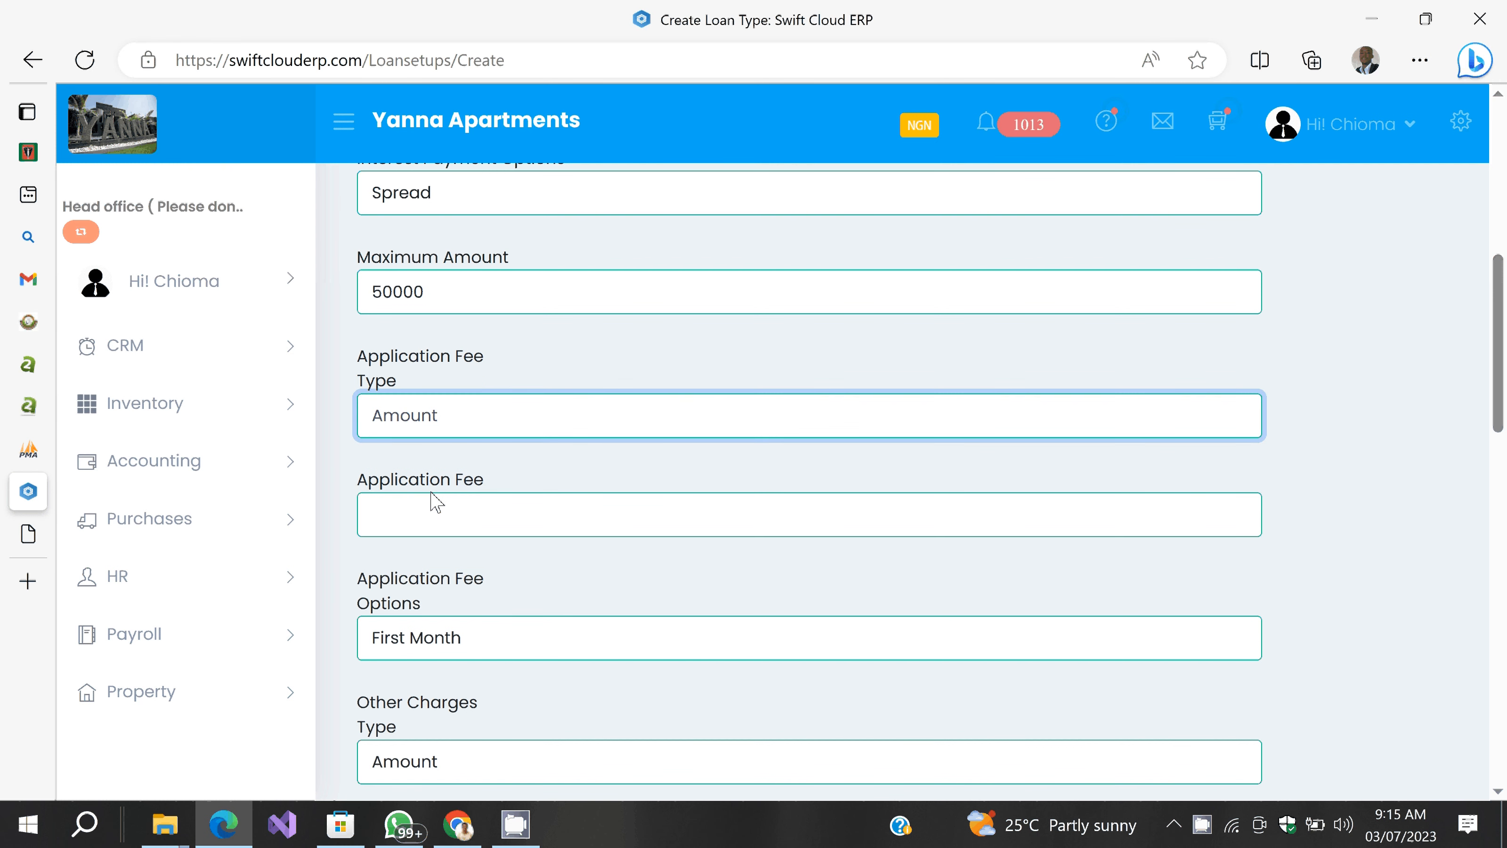
left_click(427, 514)
type("10")
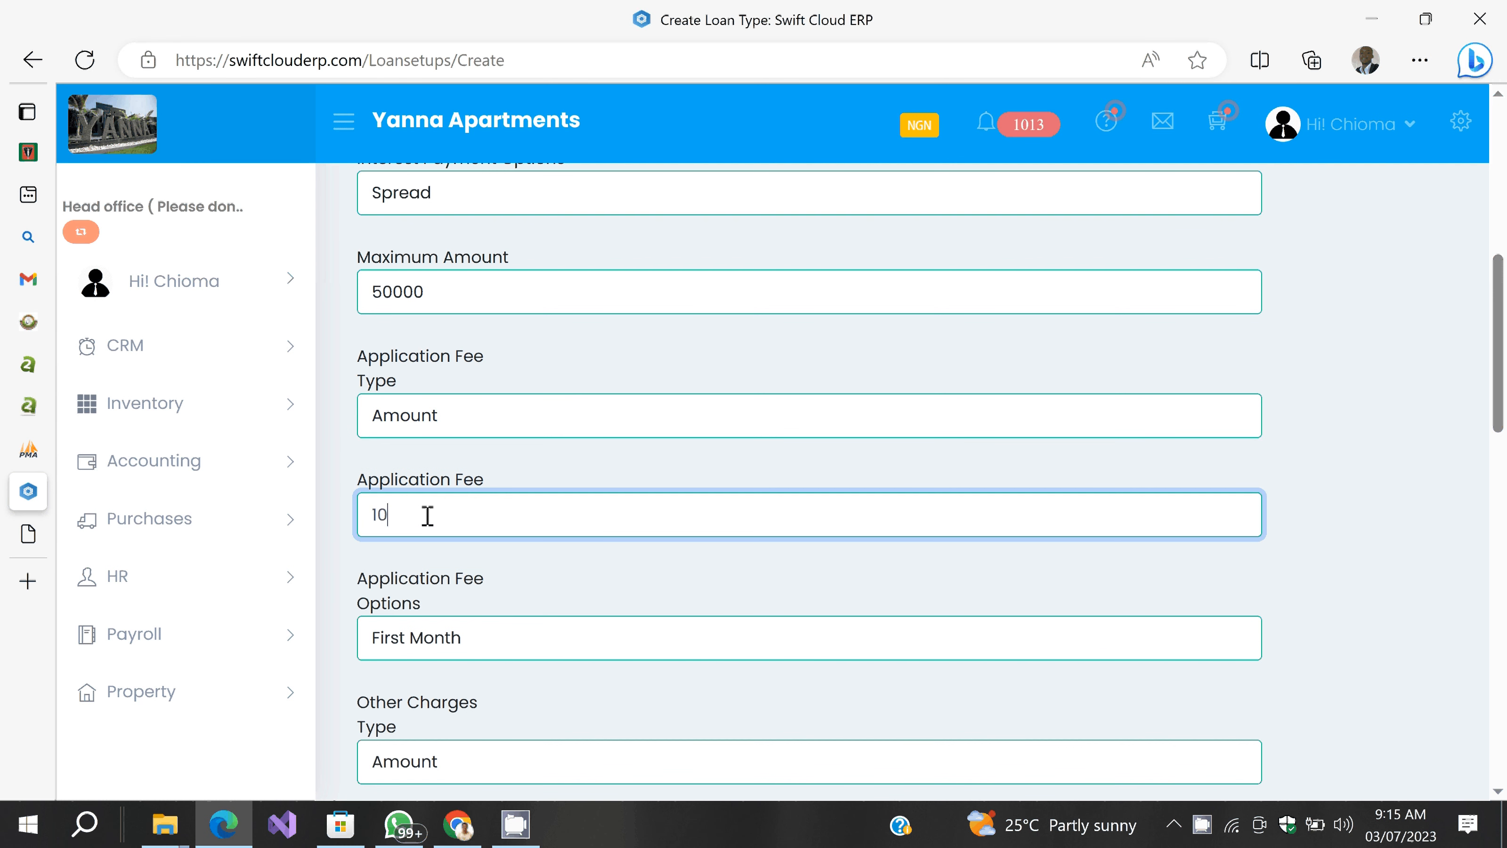
type("00")
scroll(479, 489, "down", 2)
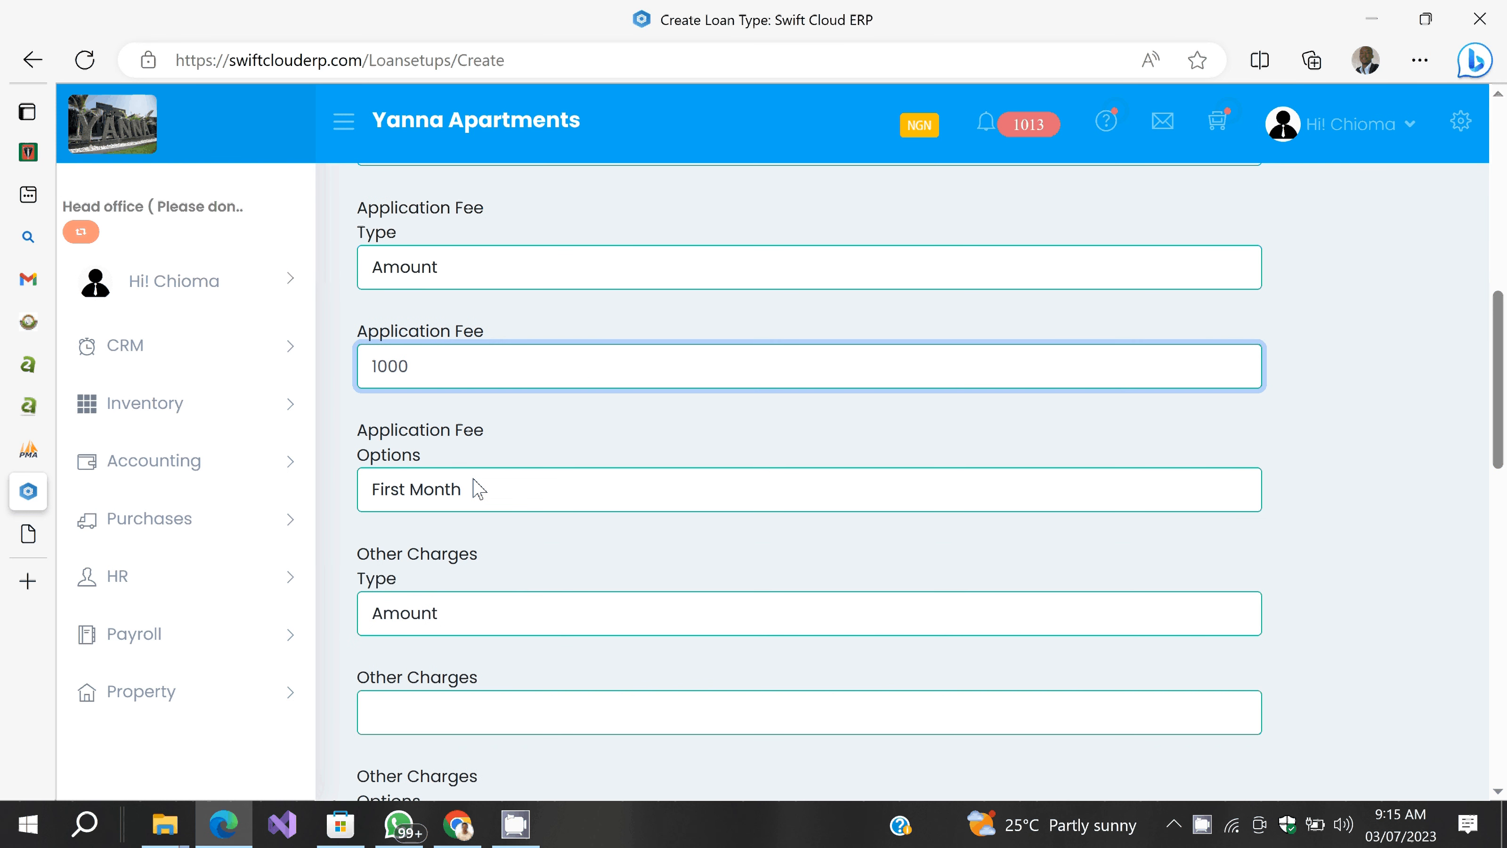
left_click(480, 493)
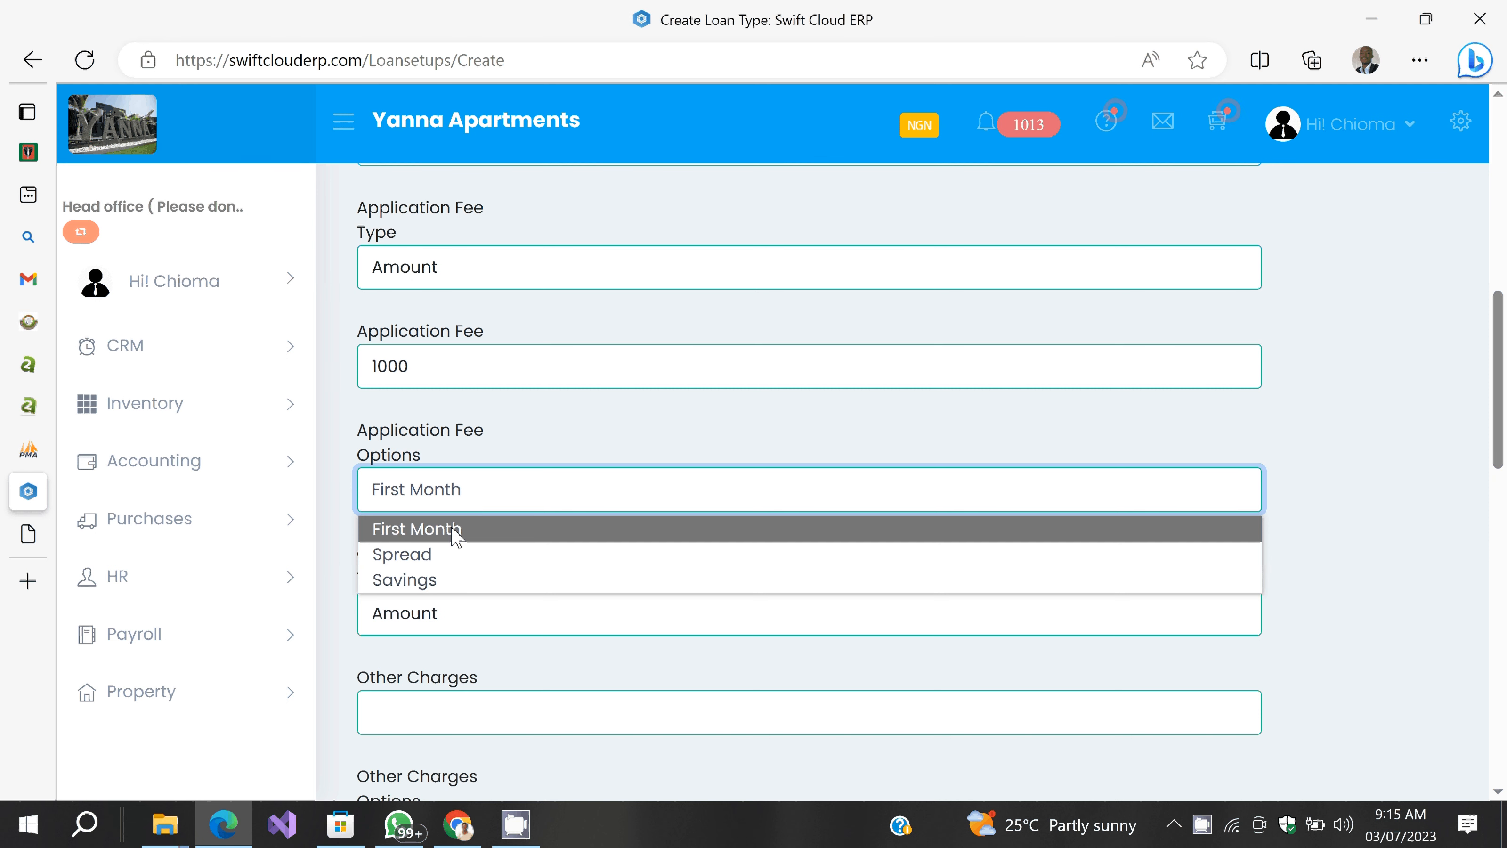
left_click(425, 554)
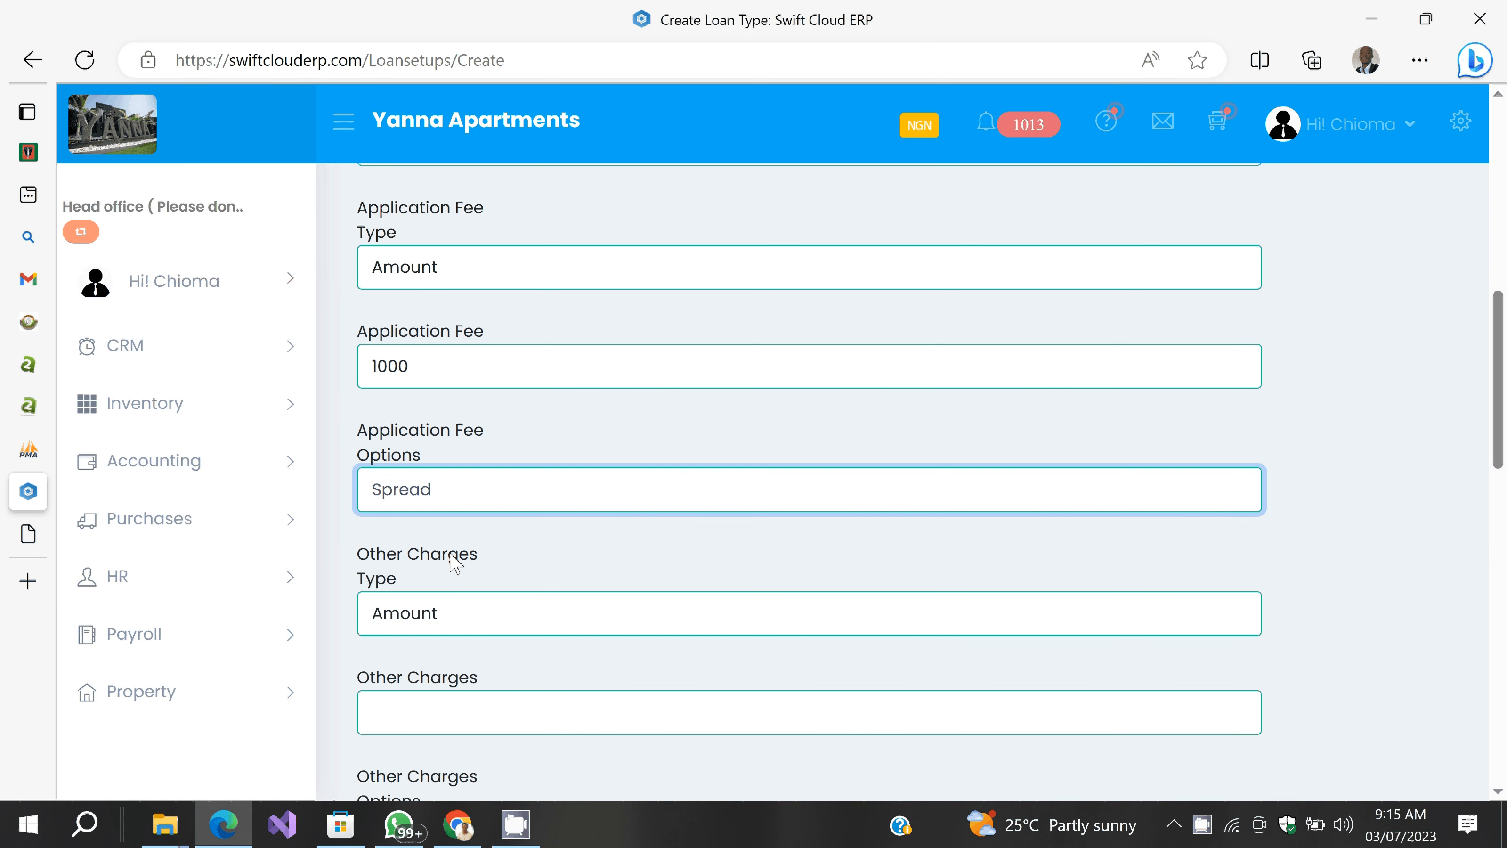
left_click(451, 555)
scroll(509, 549, "down", 2)
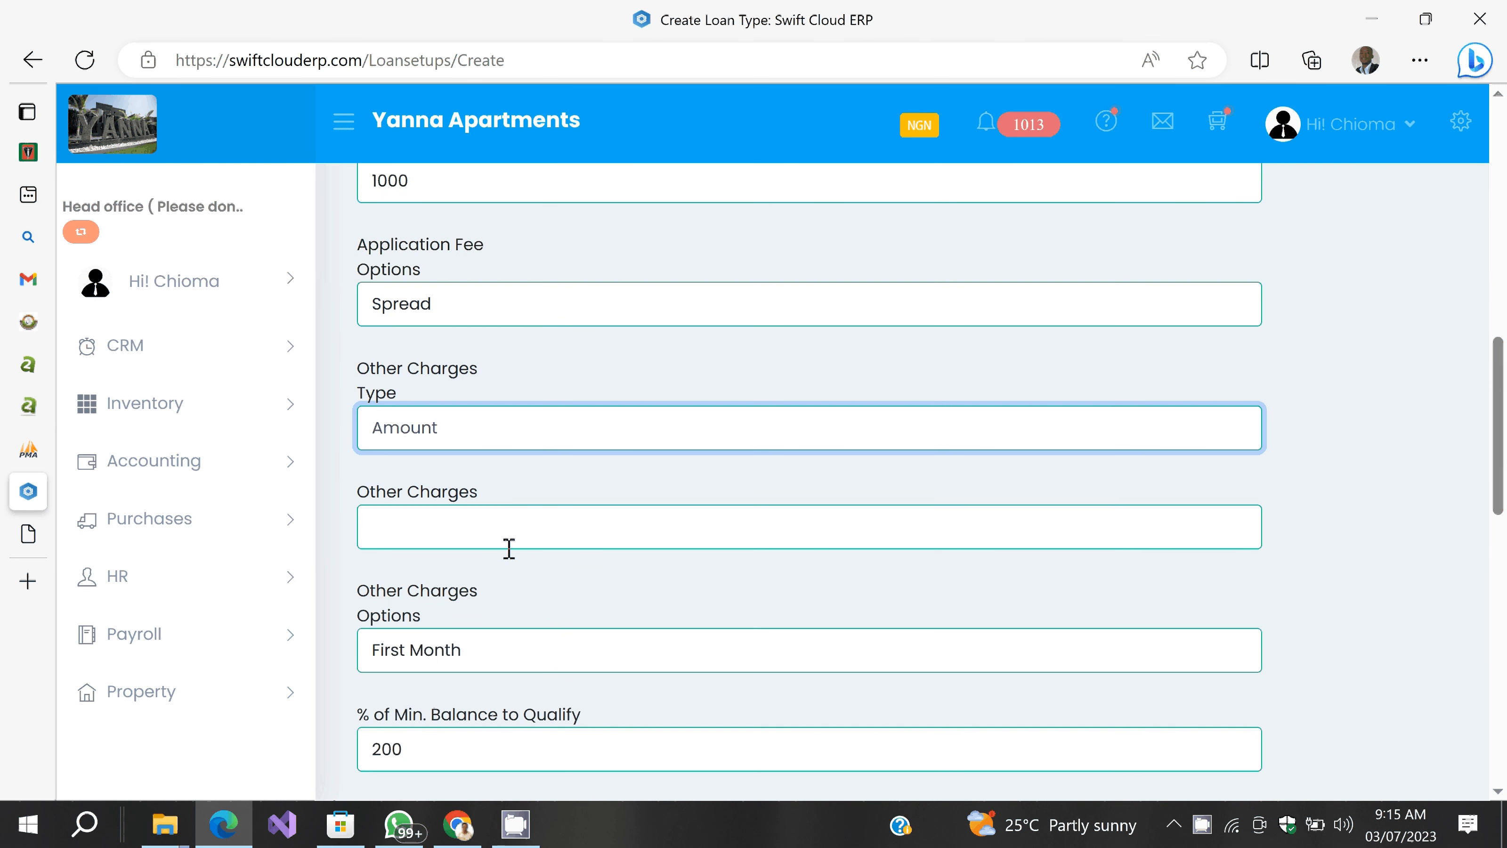
Step: Set other charges to a fixed amount of 1000, spread over the loan
left_click(438, 439)
left_click(437, 470)
left_click(419, 538)
type("100")
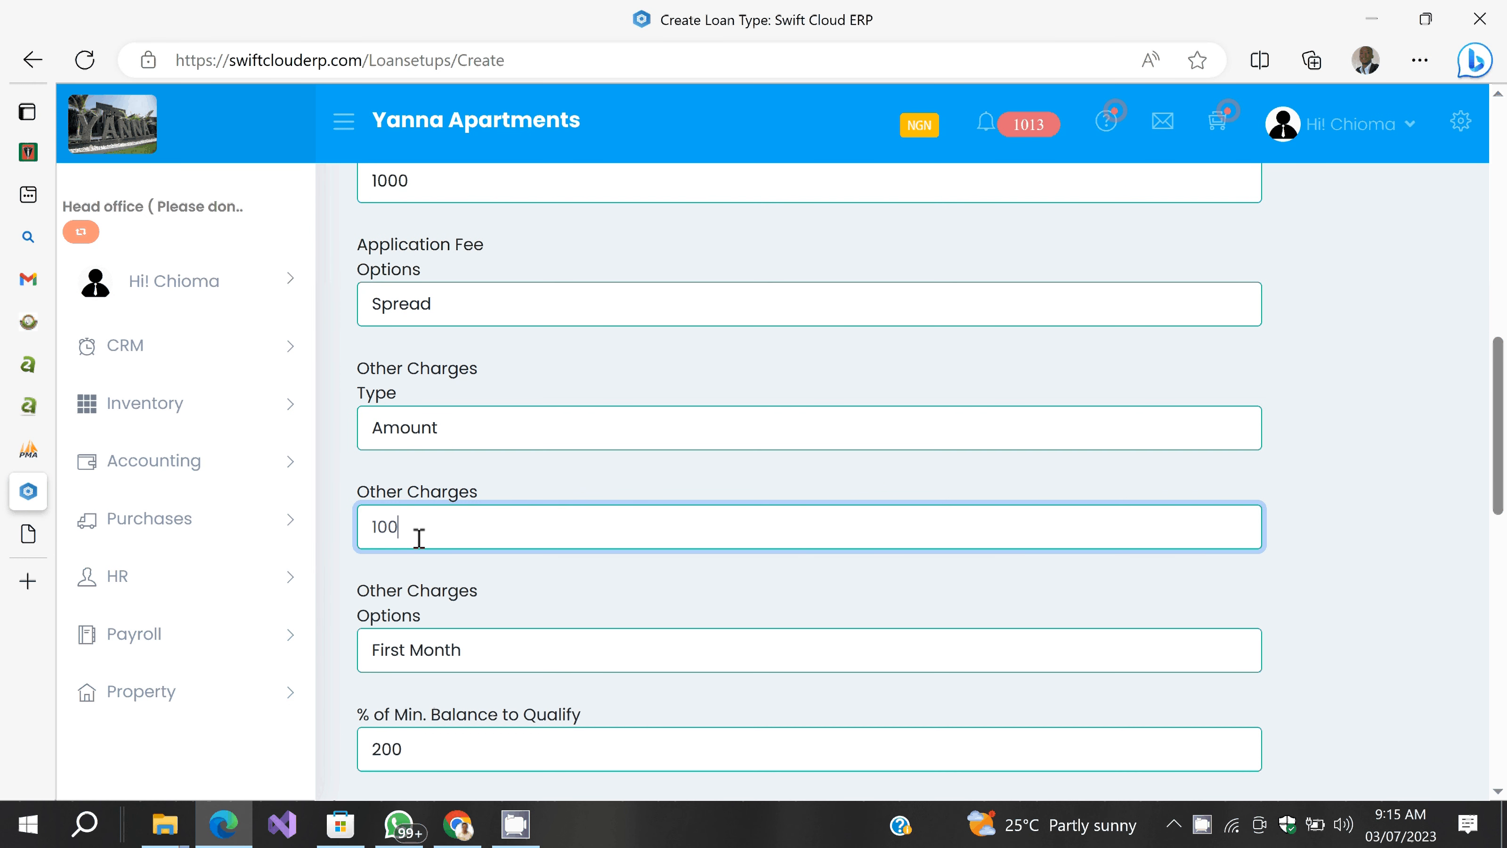
type("0")
left_click_drag(511, 573, 531, 517)
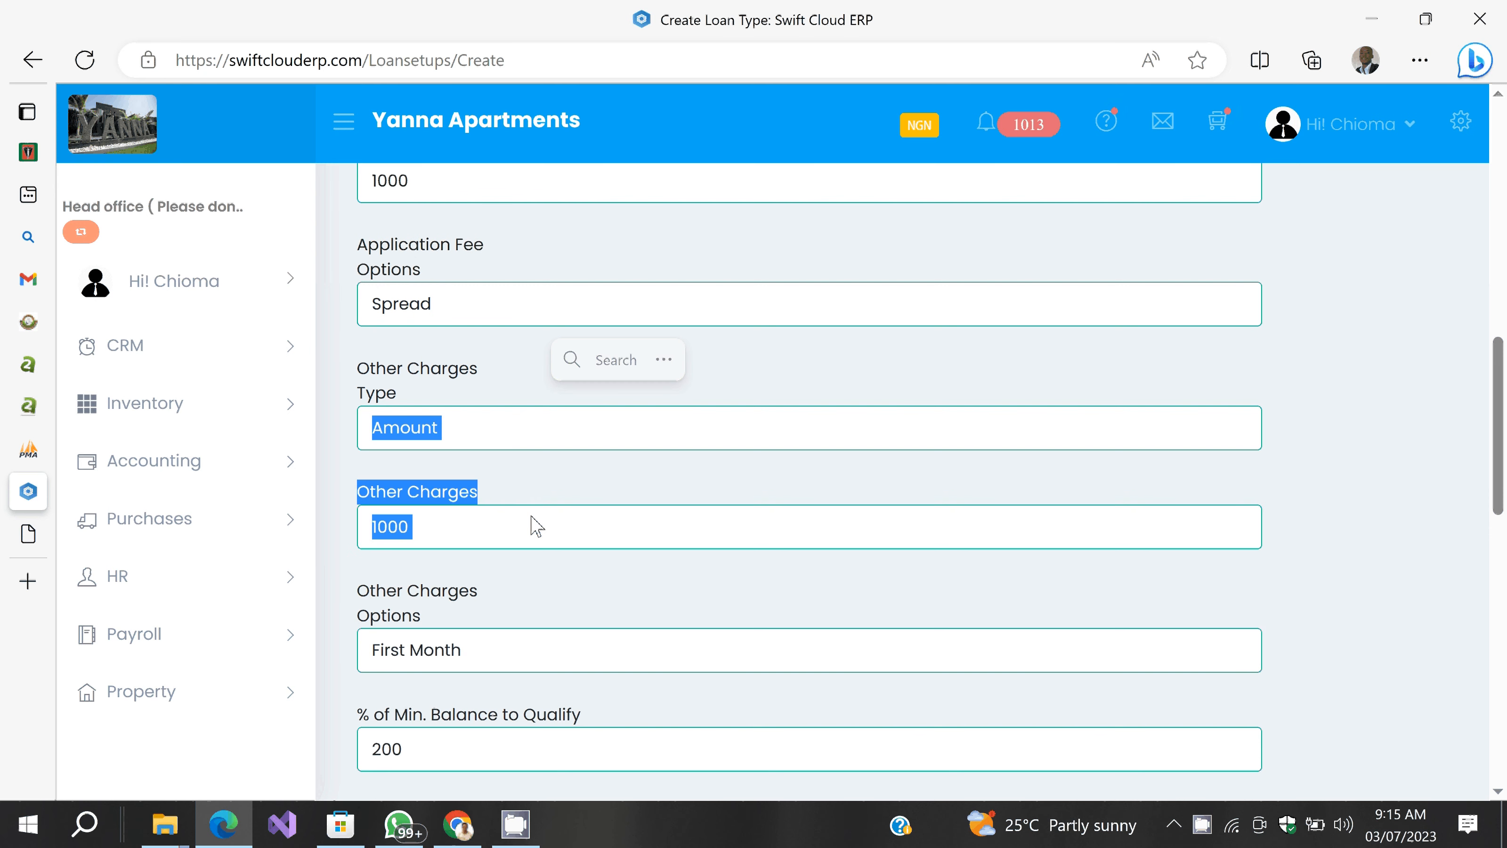
left_click(526, 633)
scroll(525, 614, "down", 2)
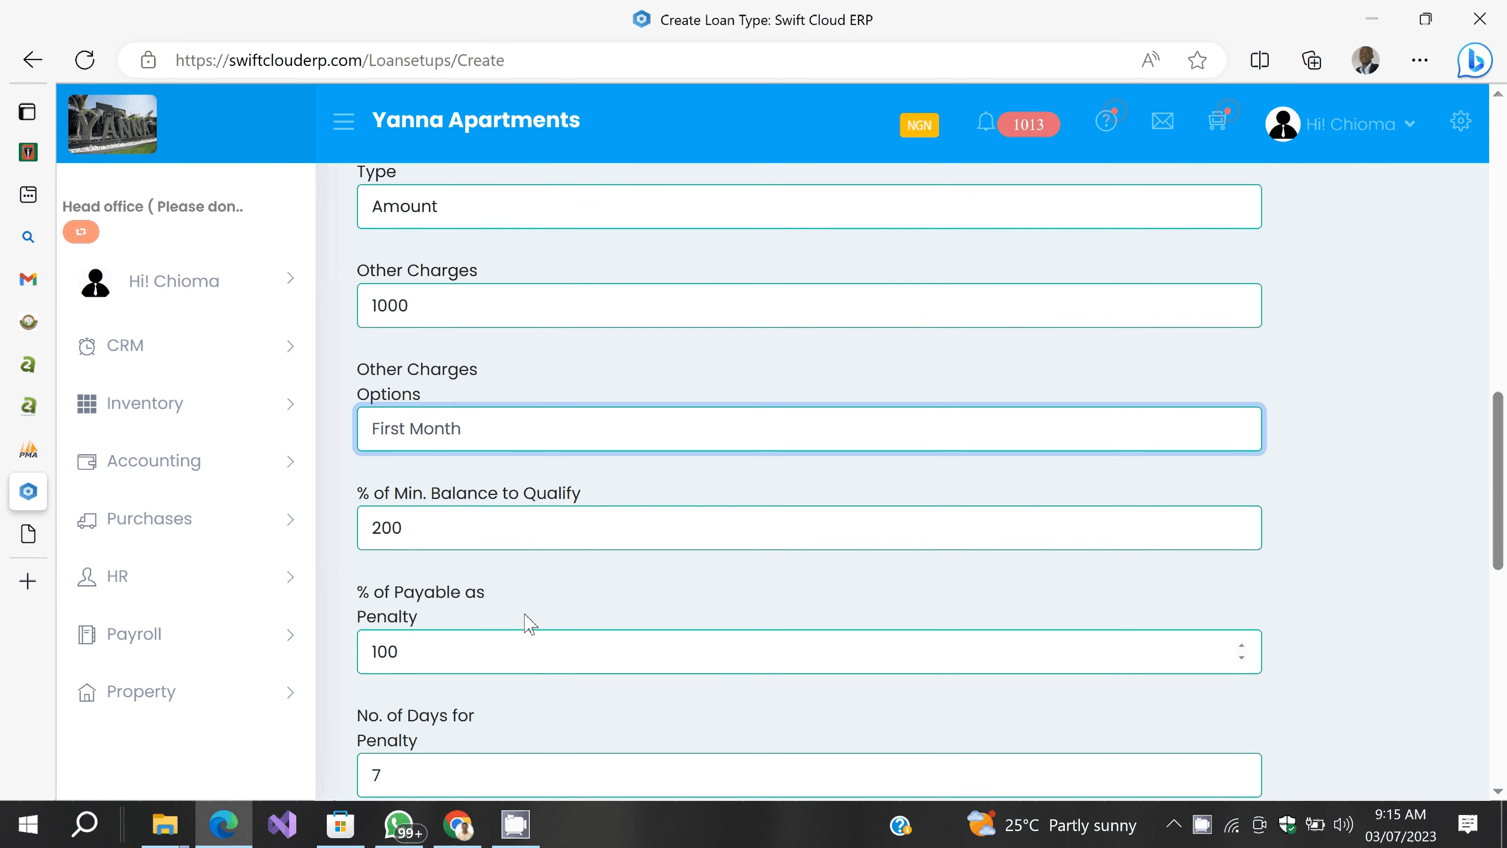
left_click(456, 436)
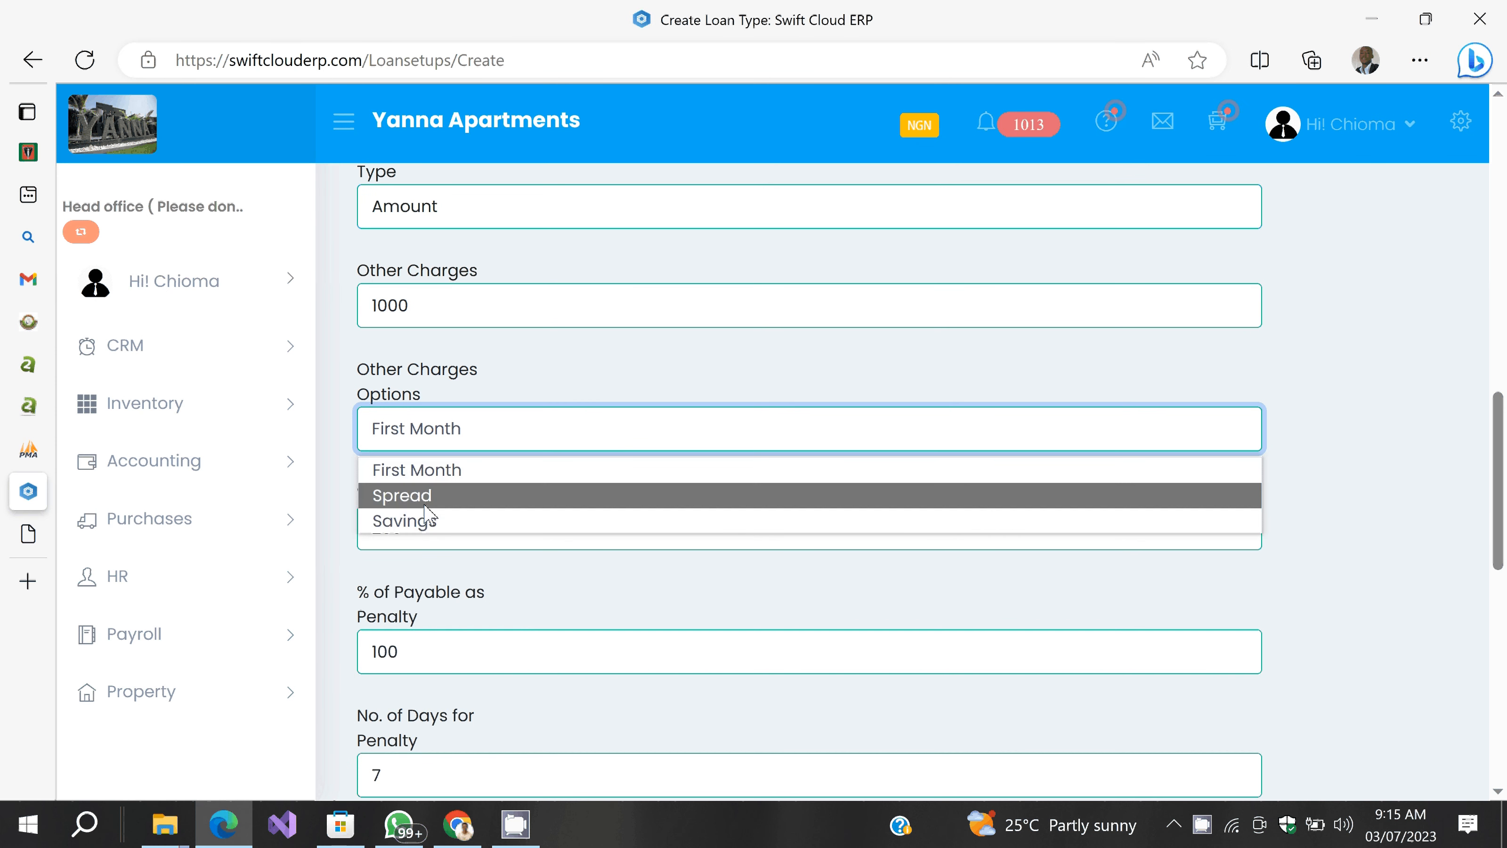
left_click(425, 499)
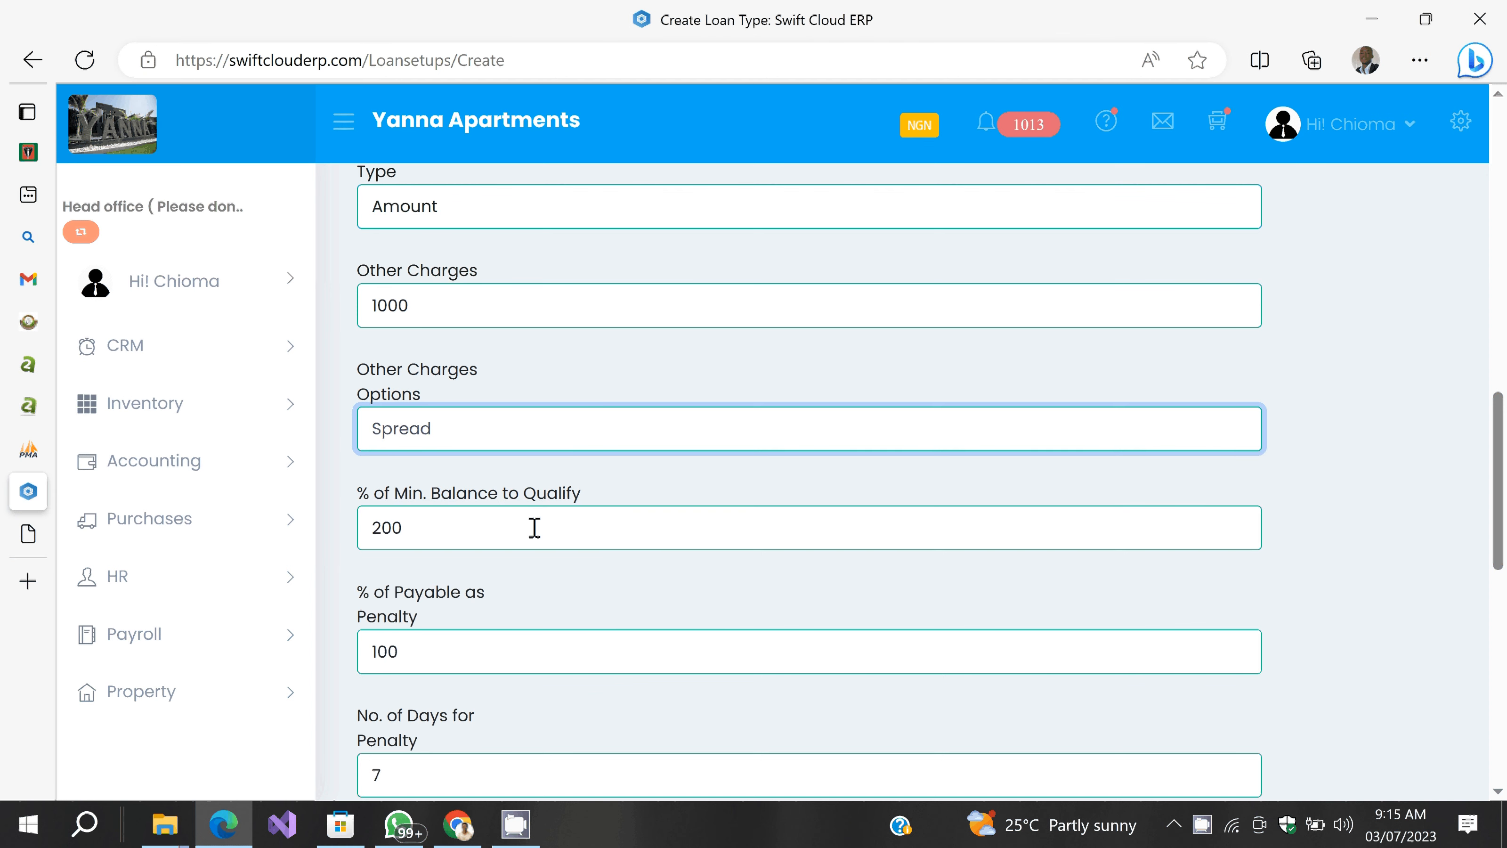
Step: Lower the minimum balance to qualify to 0% and the penalty to 1%
left_click(516, 494)
left_click(575, 569)
scroll(576, 569, "down", 1)
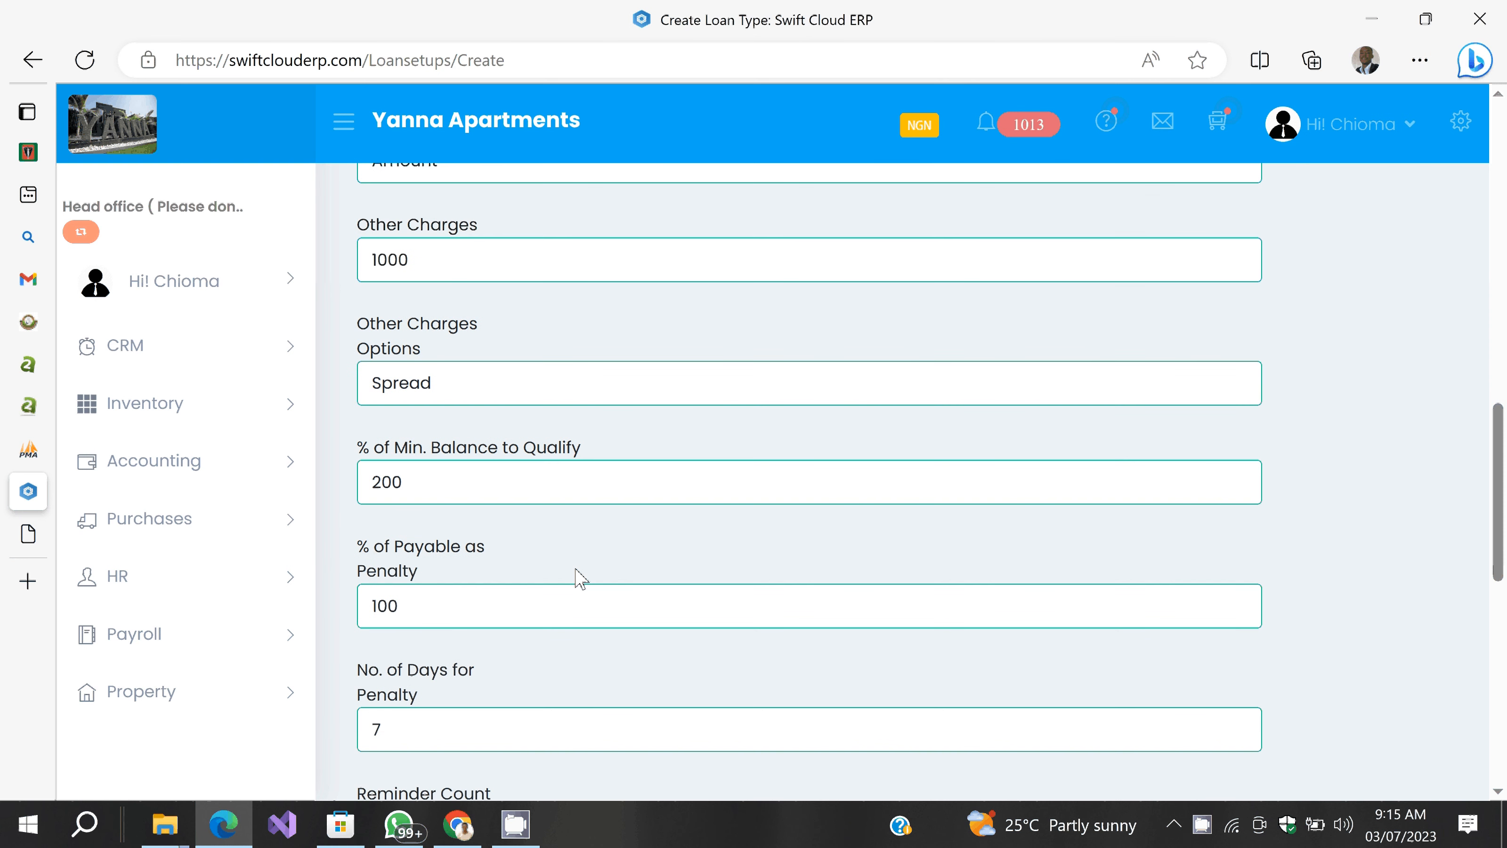
scroll(552, 533, "down", 2)
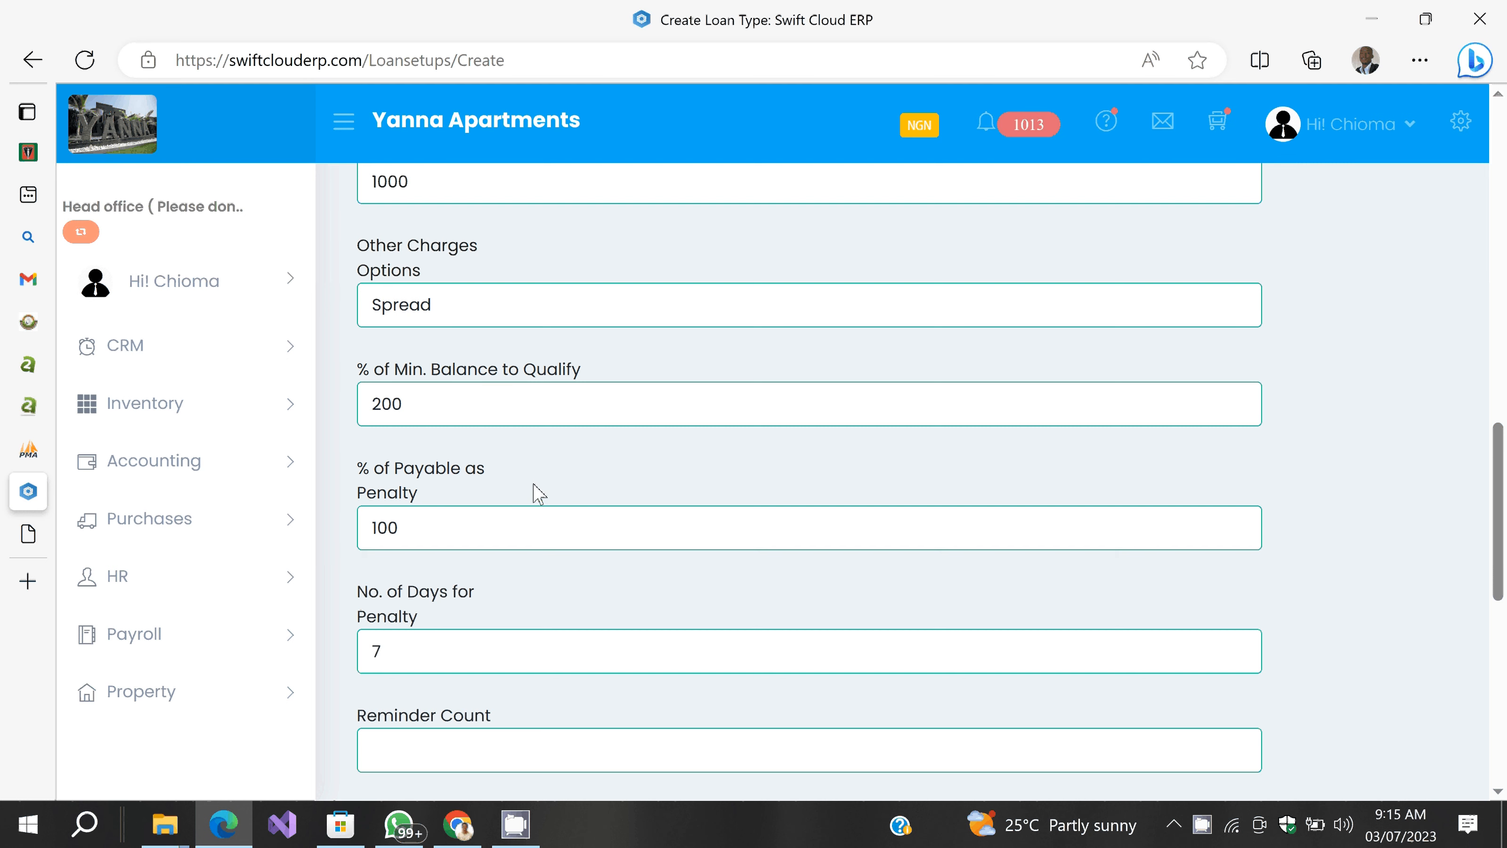
left_click(392, 408)
key("BackSpace")
key("BackSpace")
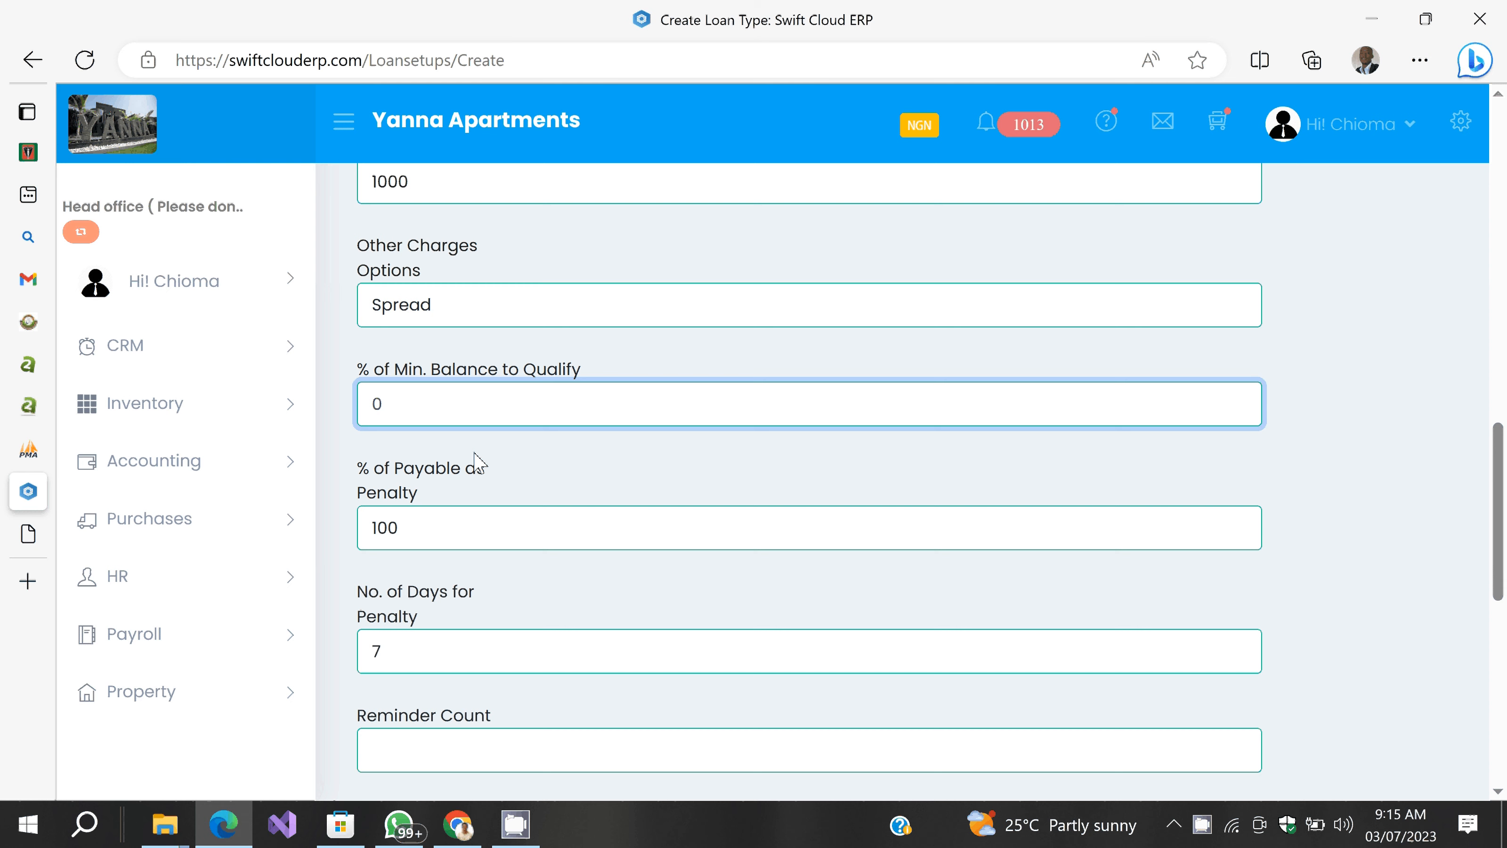
scroll(477, 462, "down", 1)
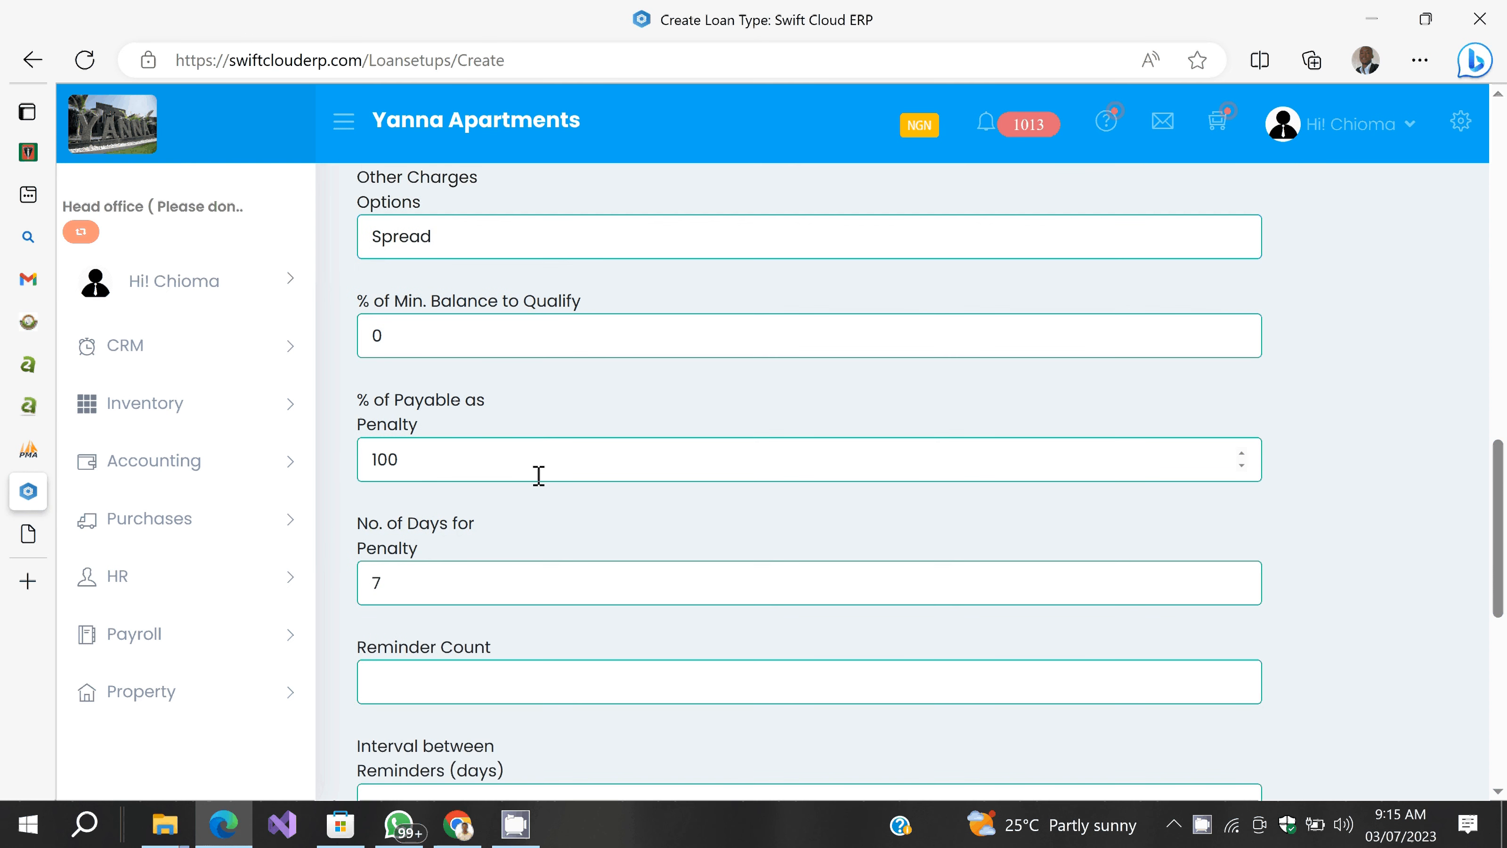
scroll(538, 476, "down", 1)
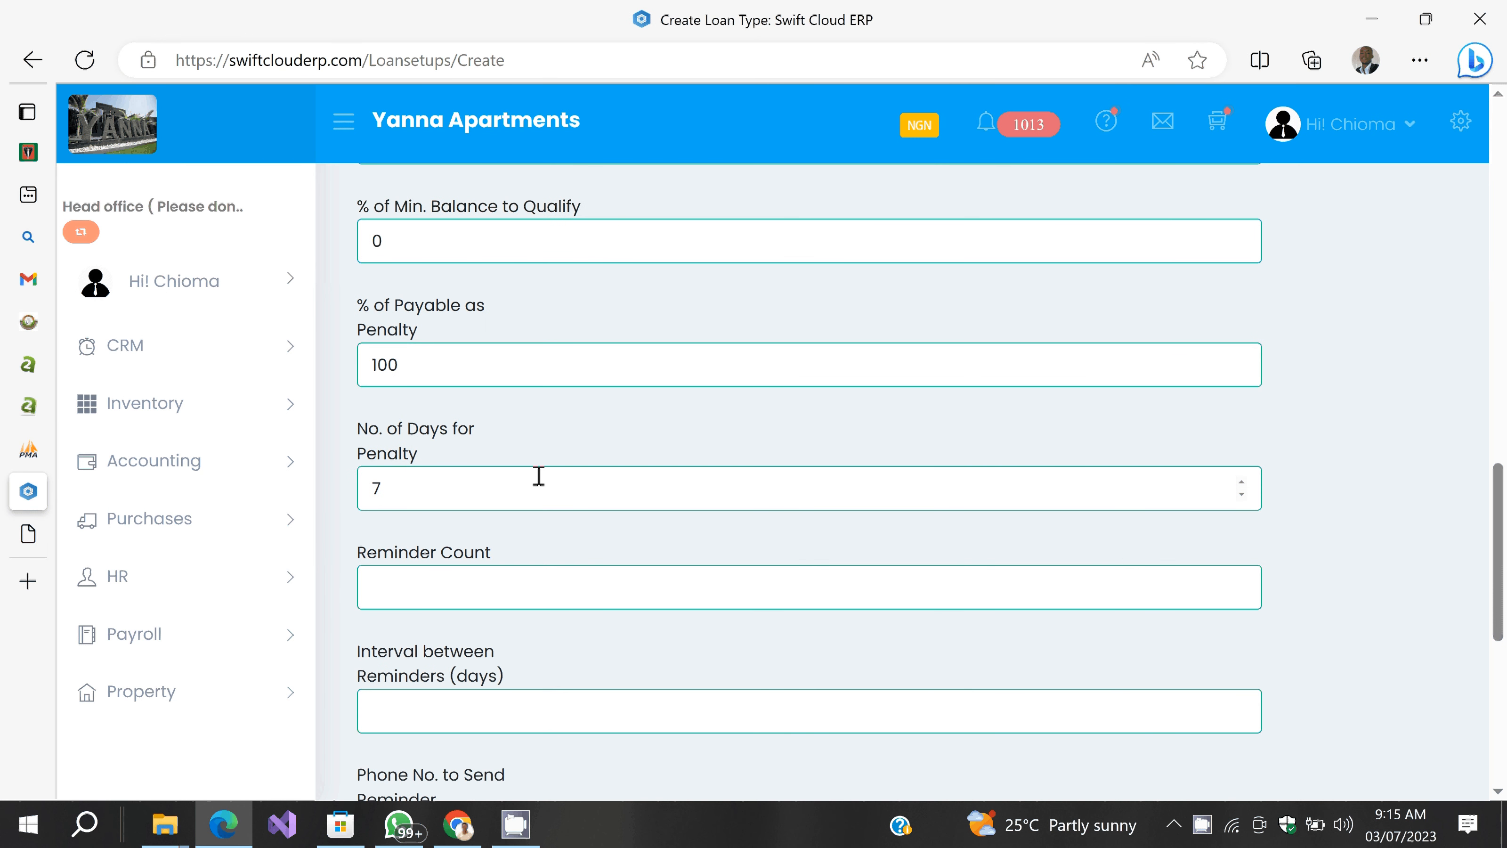
left_click(395, 367)
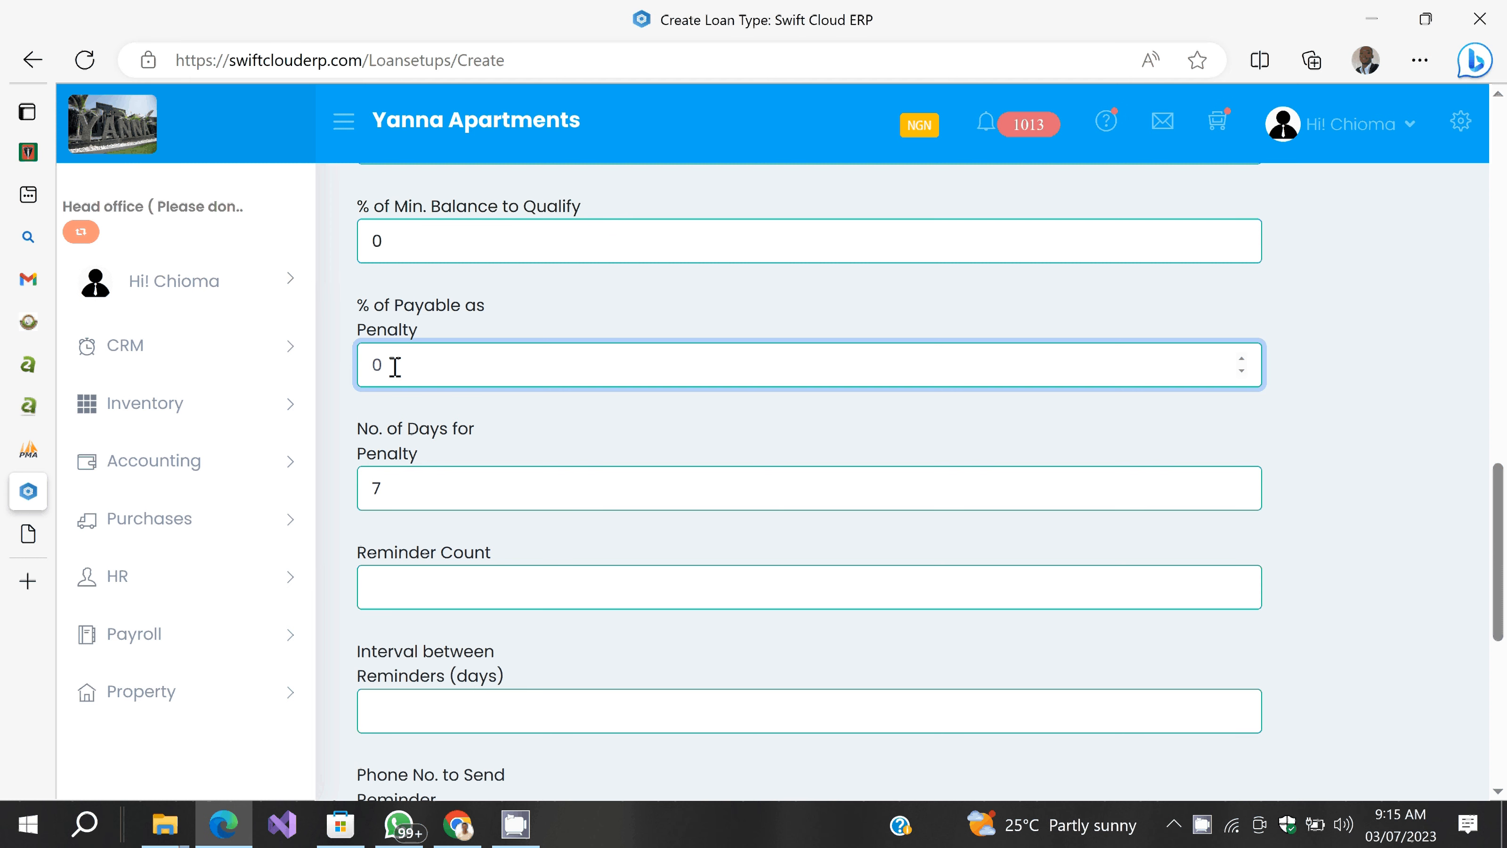
type("1")
Step: Set the reminder count to 2
scroll(504, 439, "down", 1)
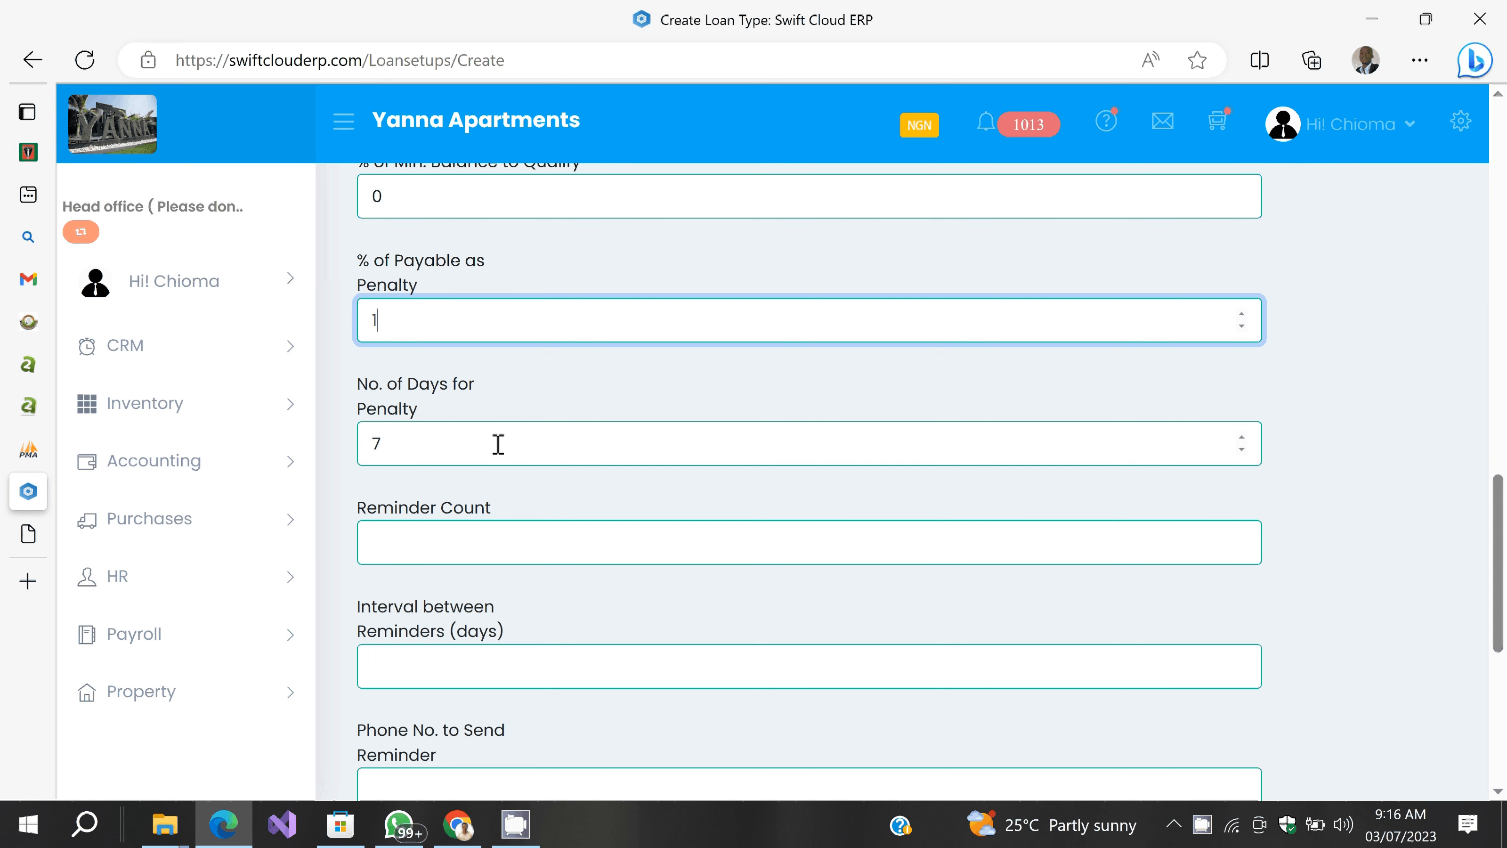
left_click(468, 541)
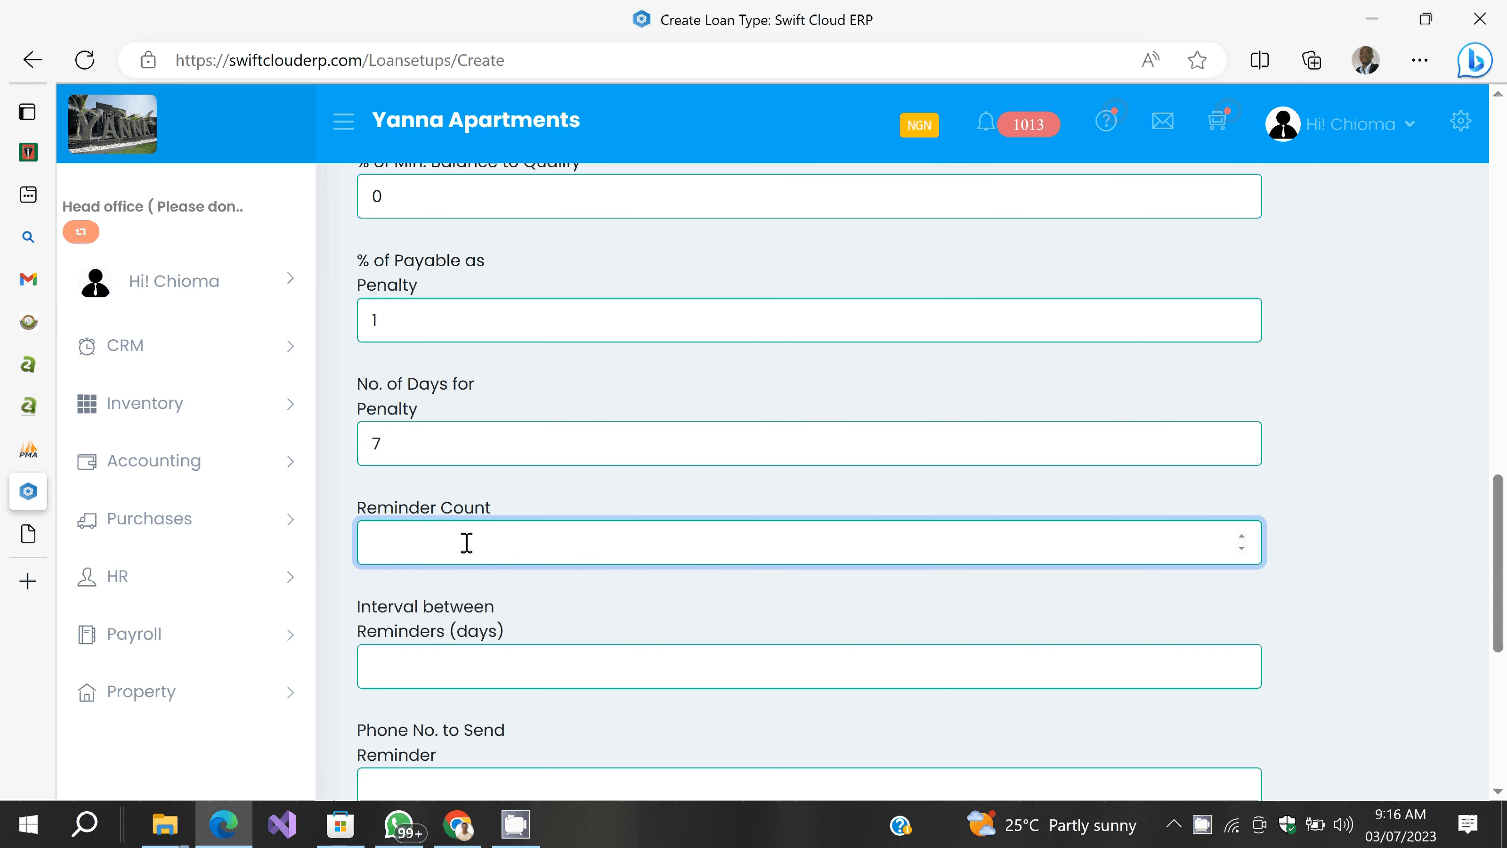
type("2")
scroll(596, 616, "down", 1)
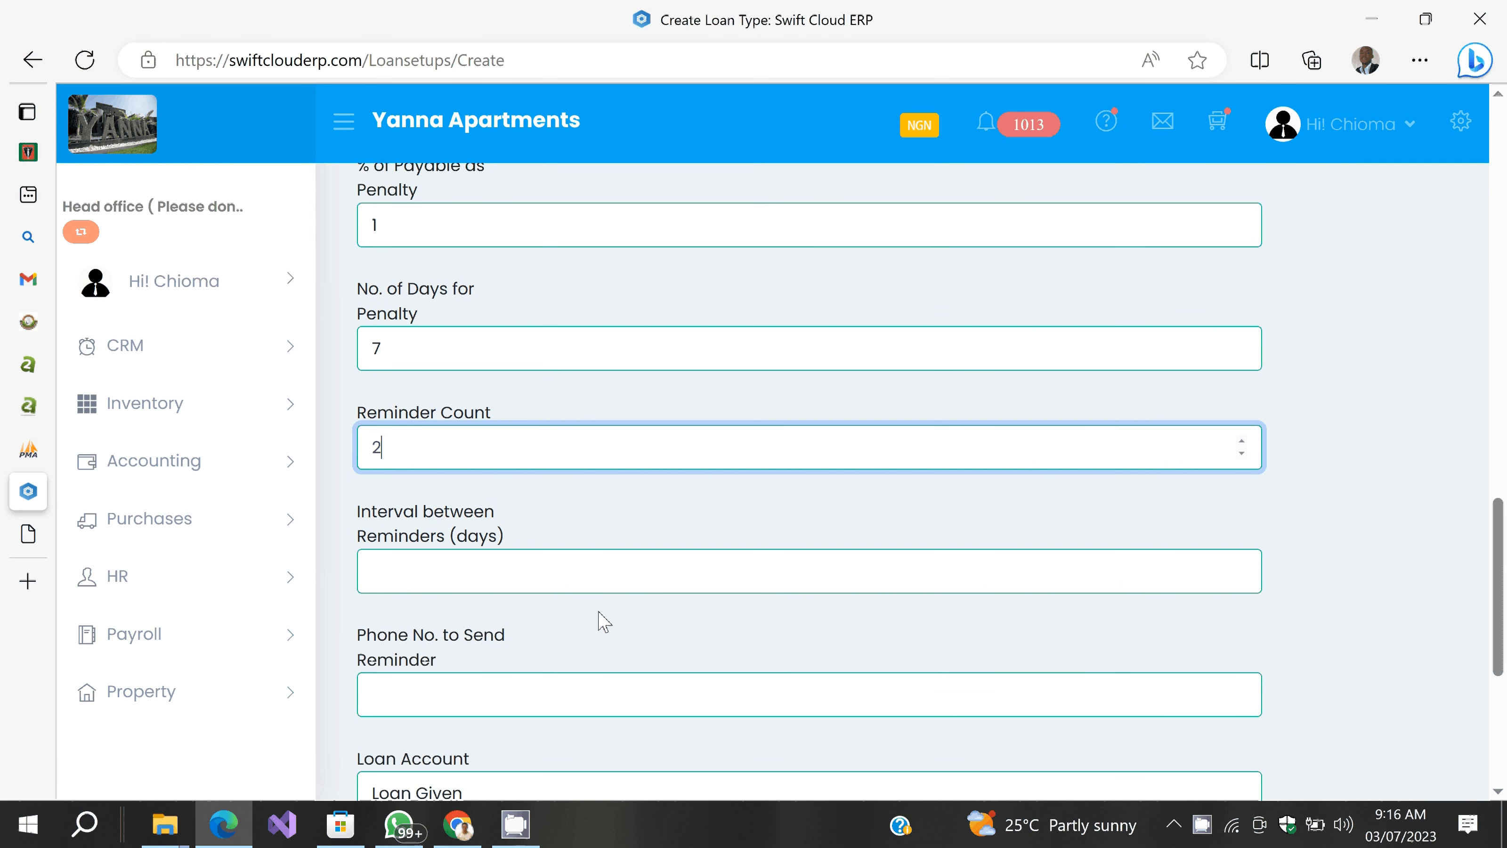
left_click(598, 612)
scroll(599, 610, "down", 1)
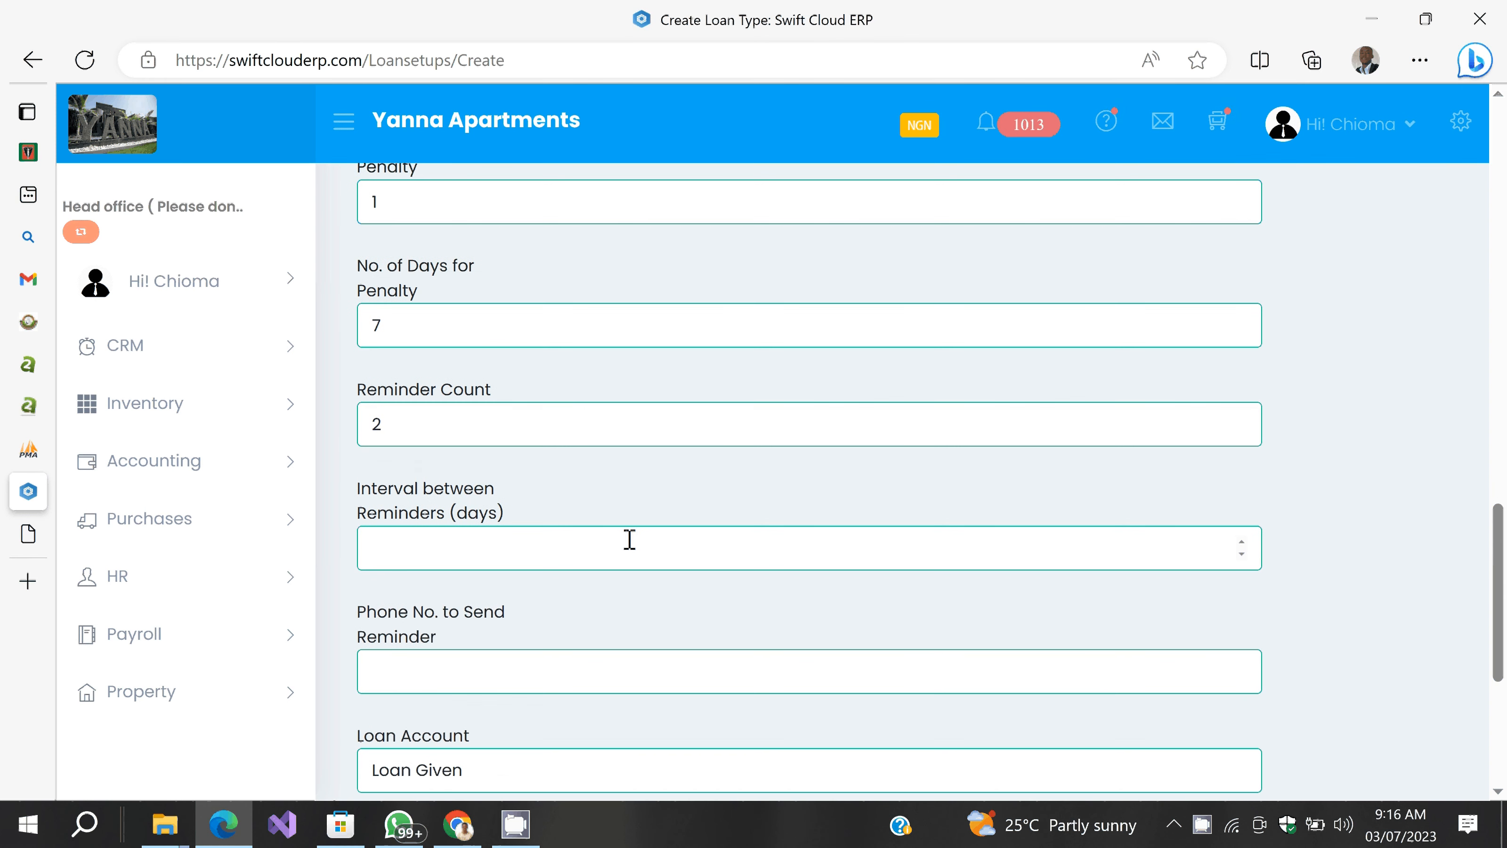
scroll(630, 539, "down", 1)
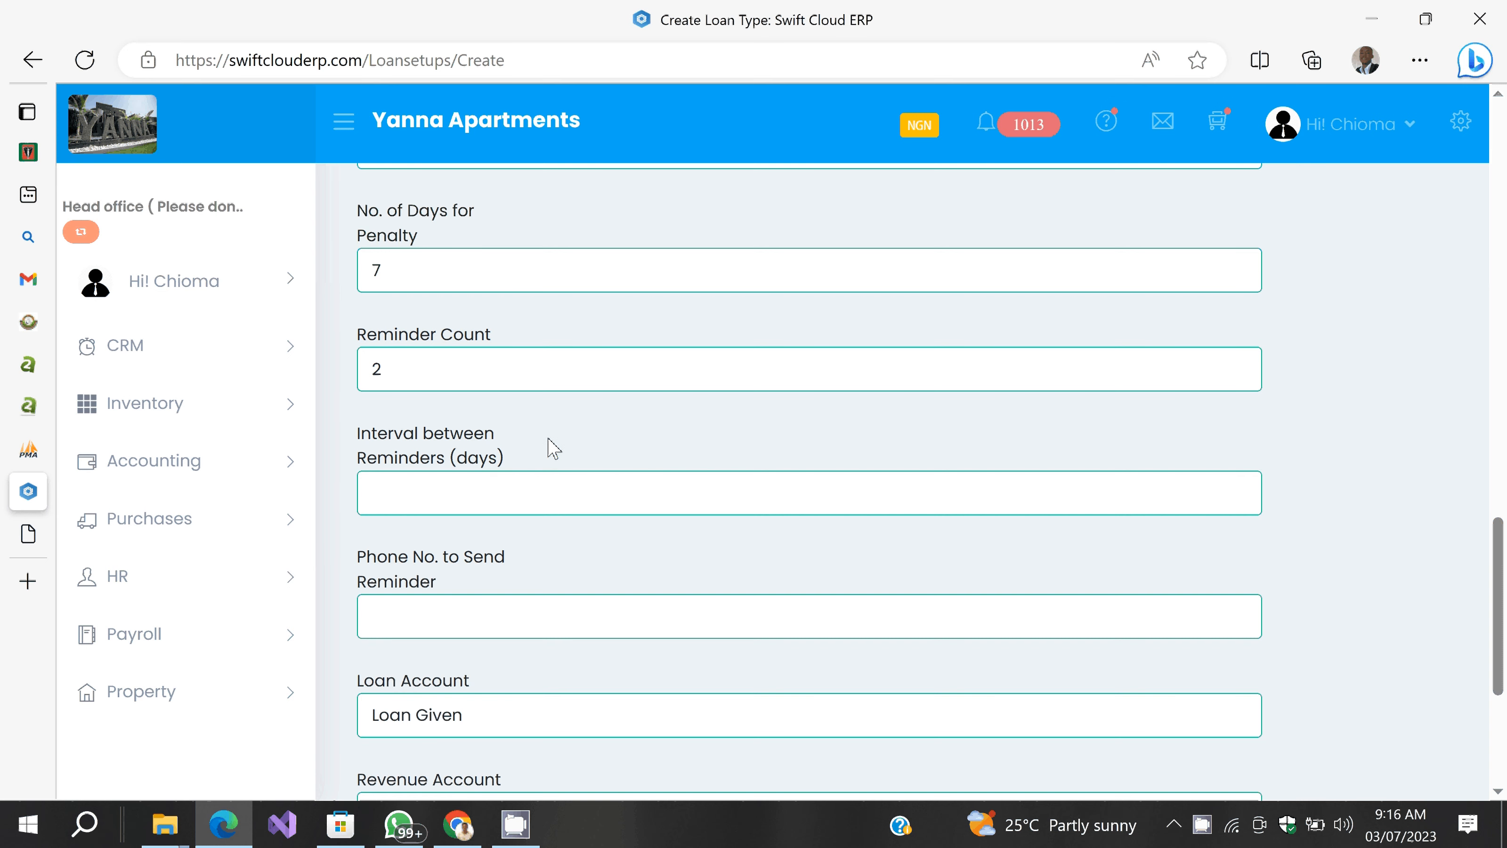
scroll(553, 449, "down", 1)
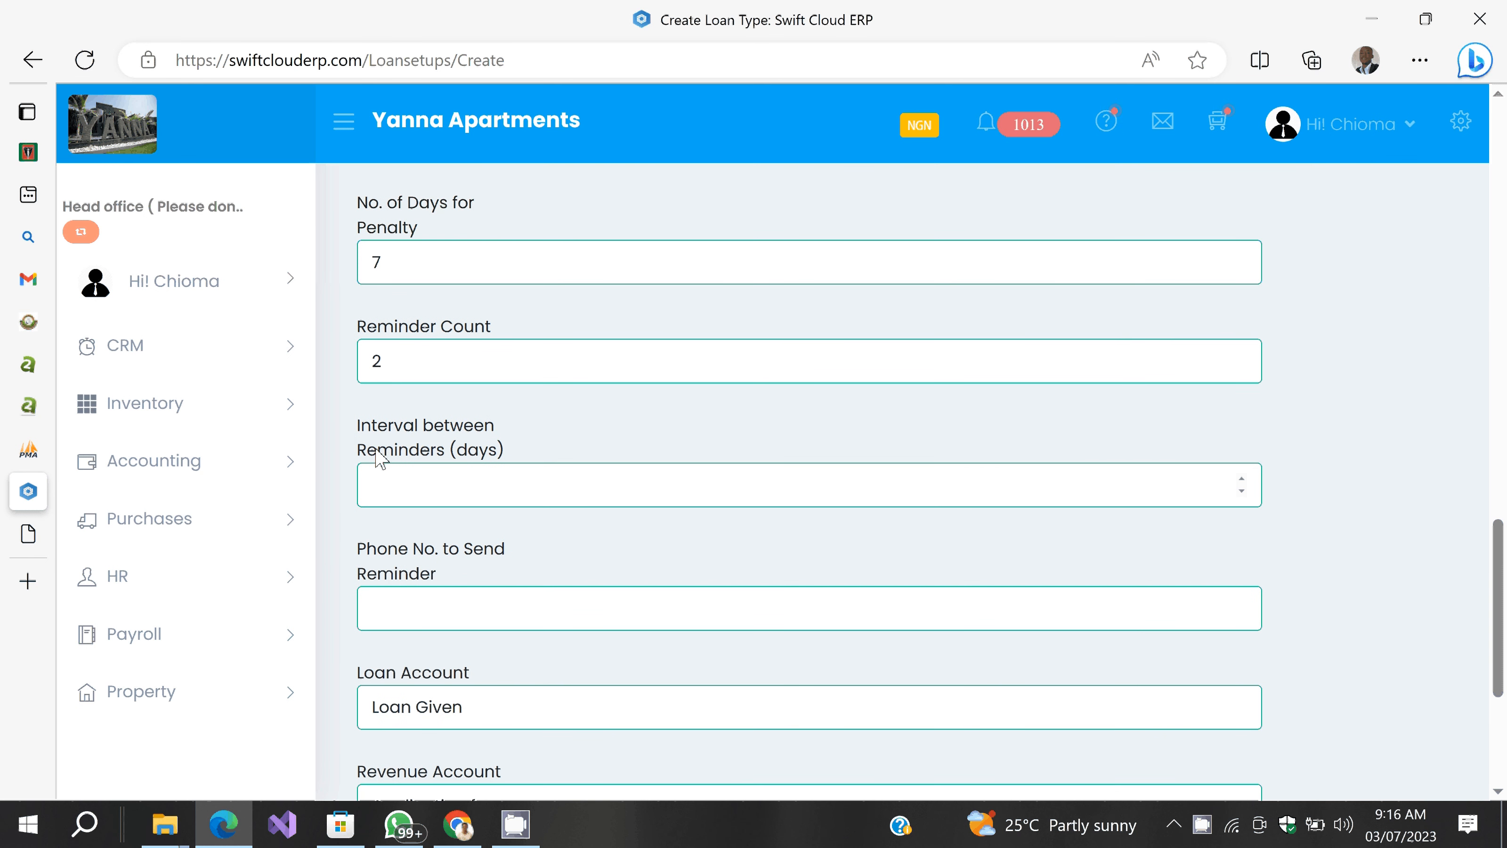
Step: Set a 2-day interval between reminders and enter the reminder phone number
left_click(400, 485)
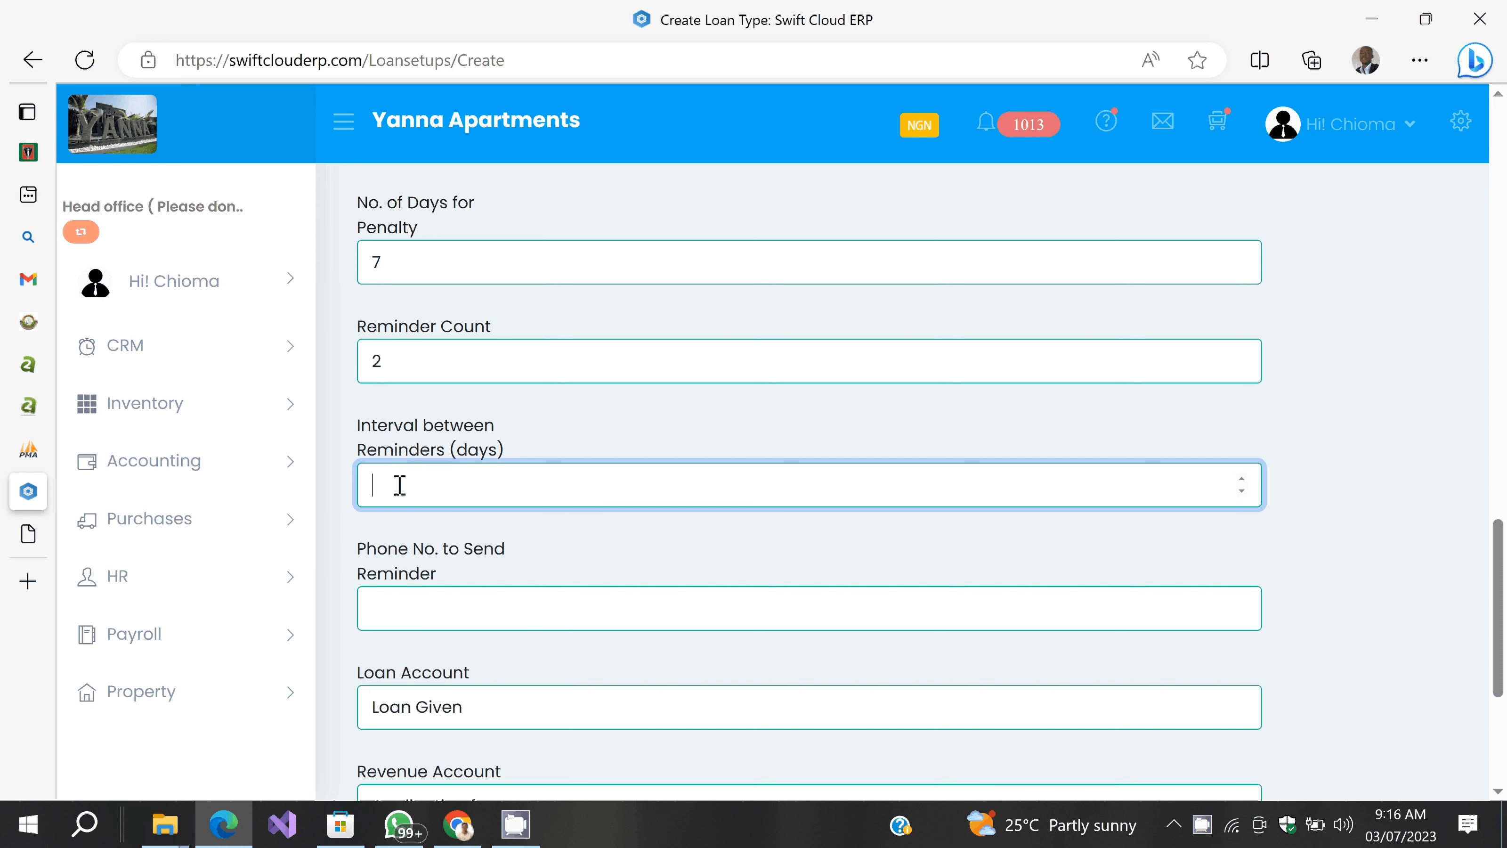
type("2")
left_click(601, 522)
scroll(610, 574, "down", 1)
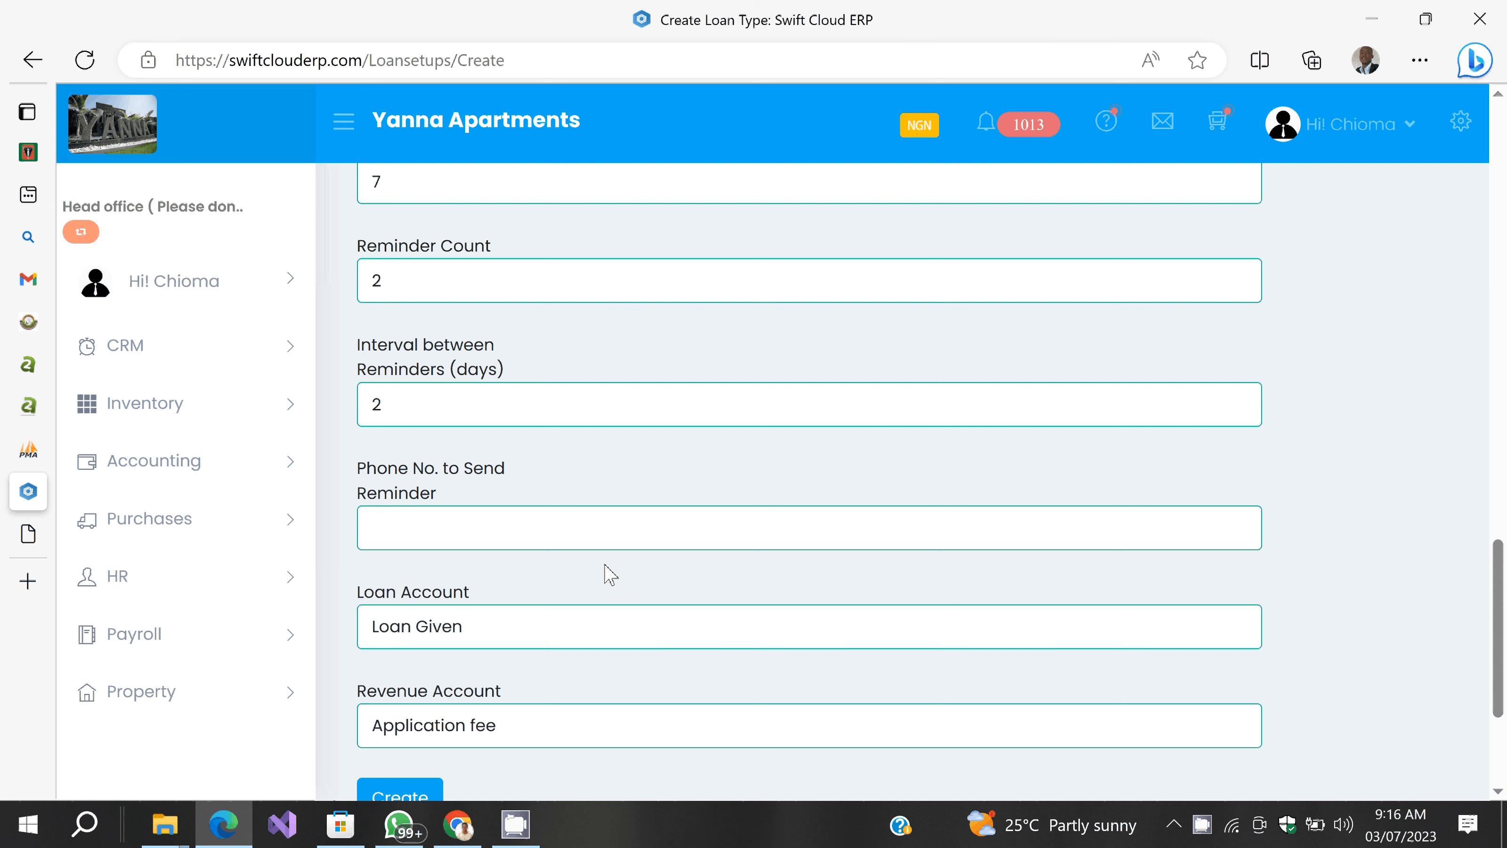
left_click(542, 531)
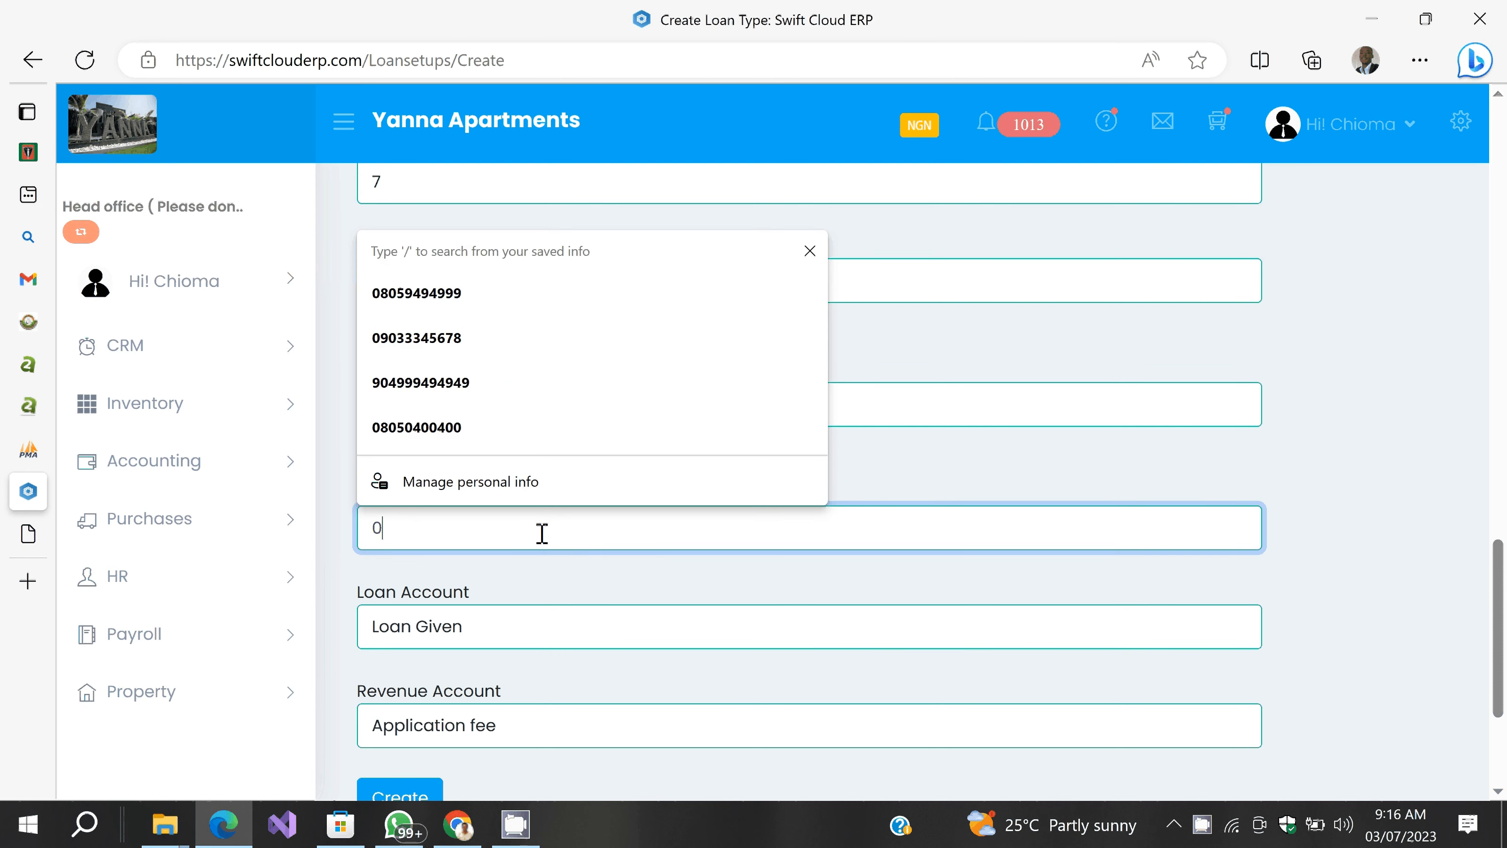
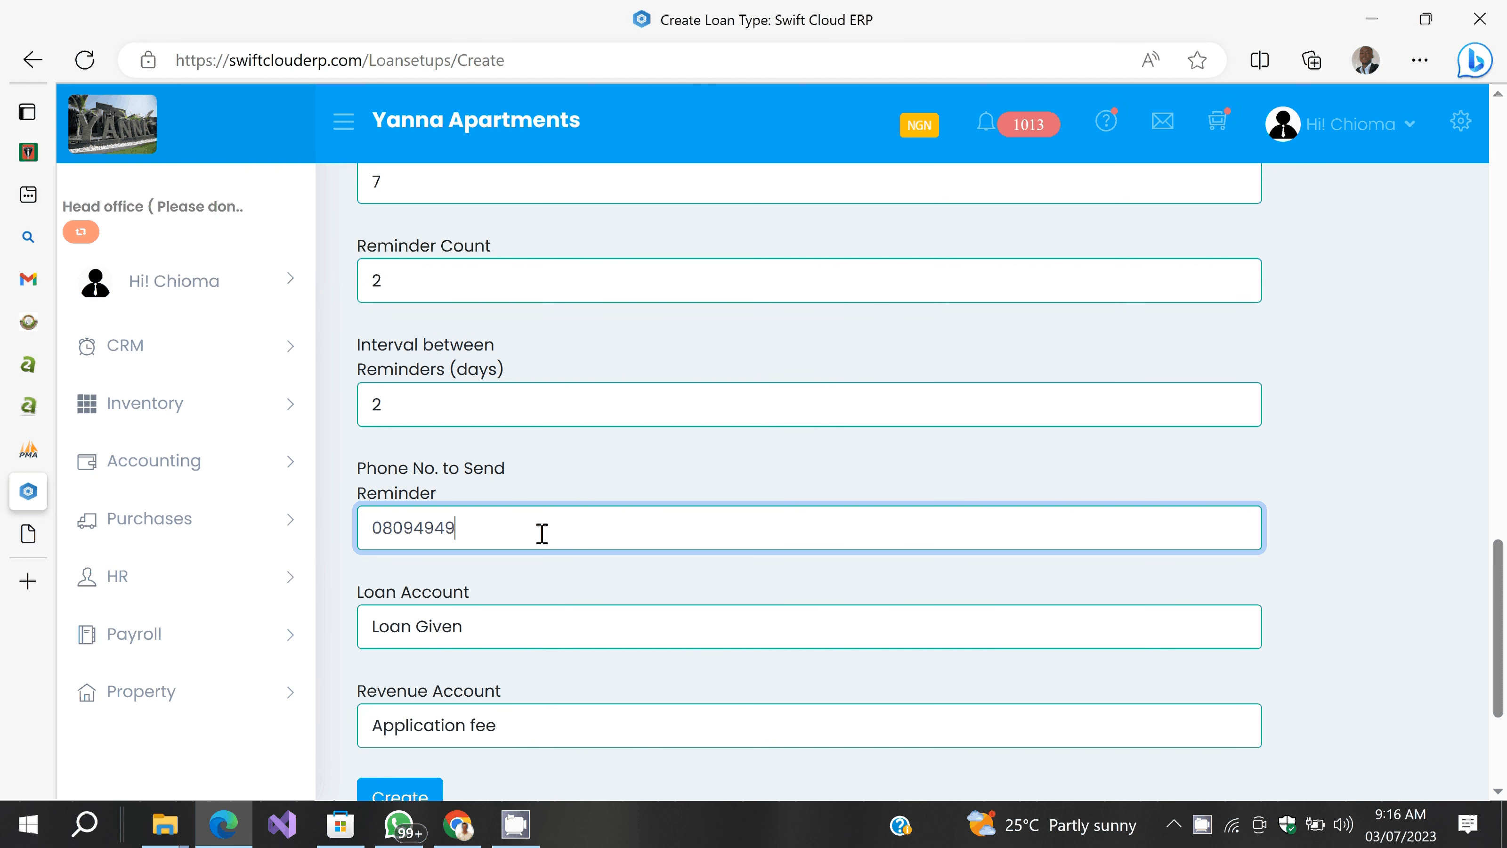
left_click(570, 602)
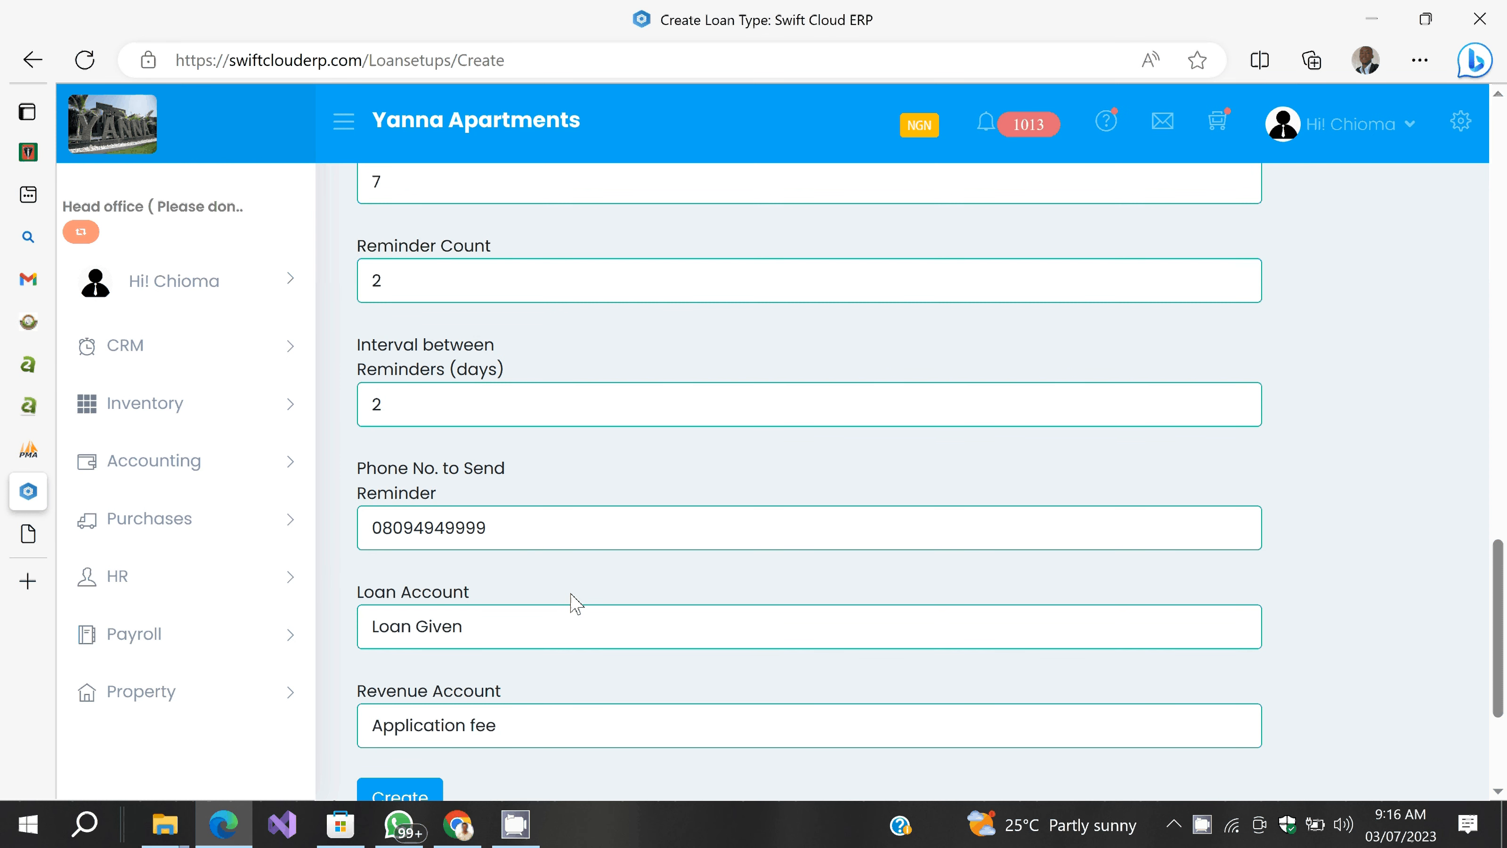
scroll(575, 603, "down", 1)
scroll(575, 604, "down", 2)
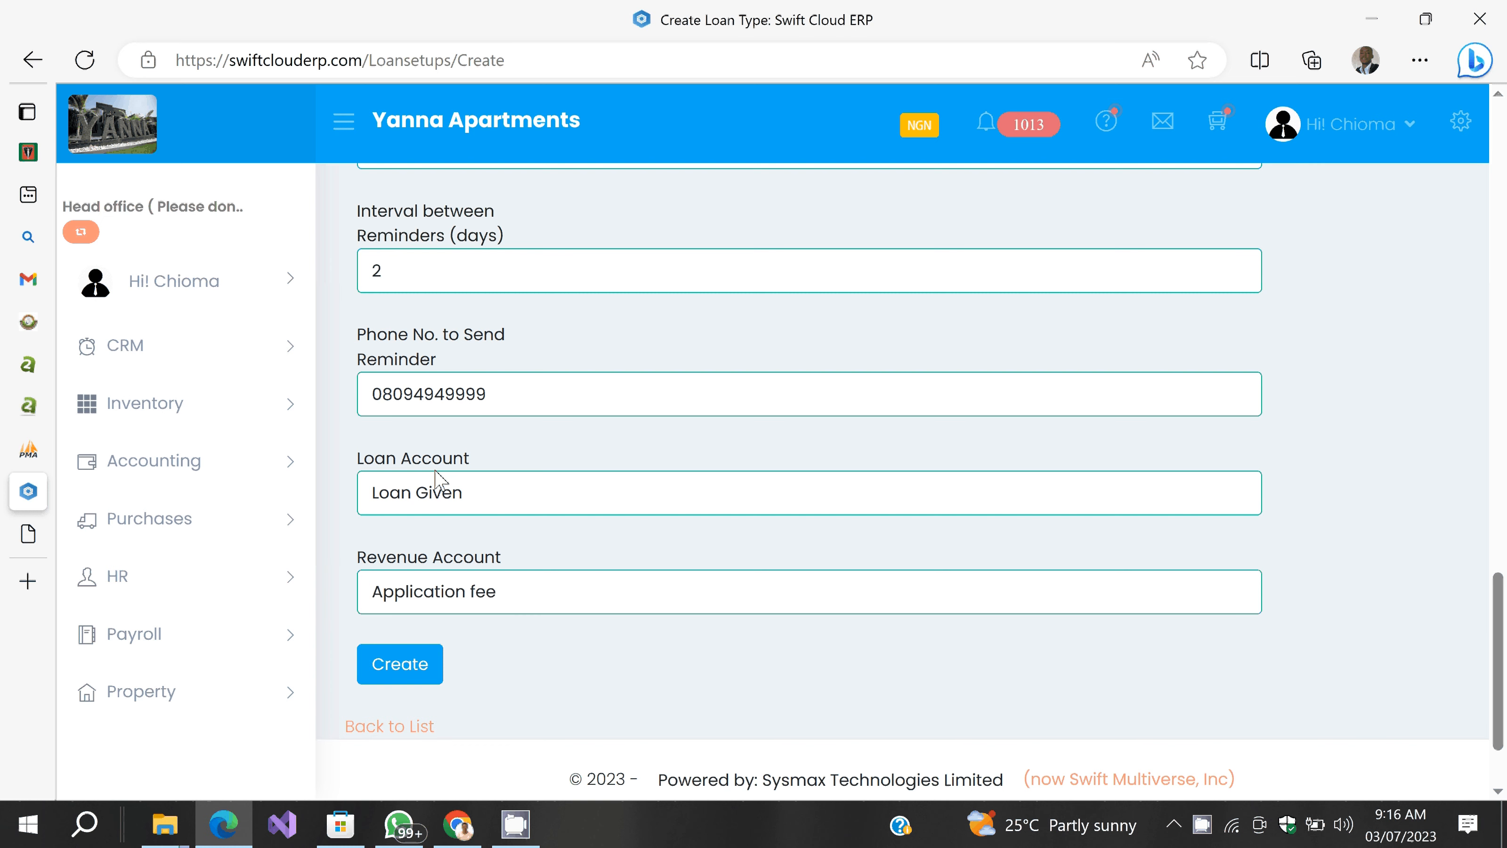
Step: Choose Sales Revenue as the revenue account, keeping Loan Given as the loan account
left_click(439, 496)
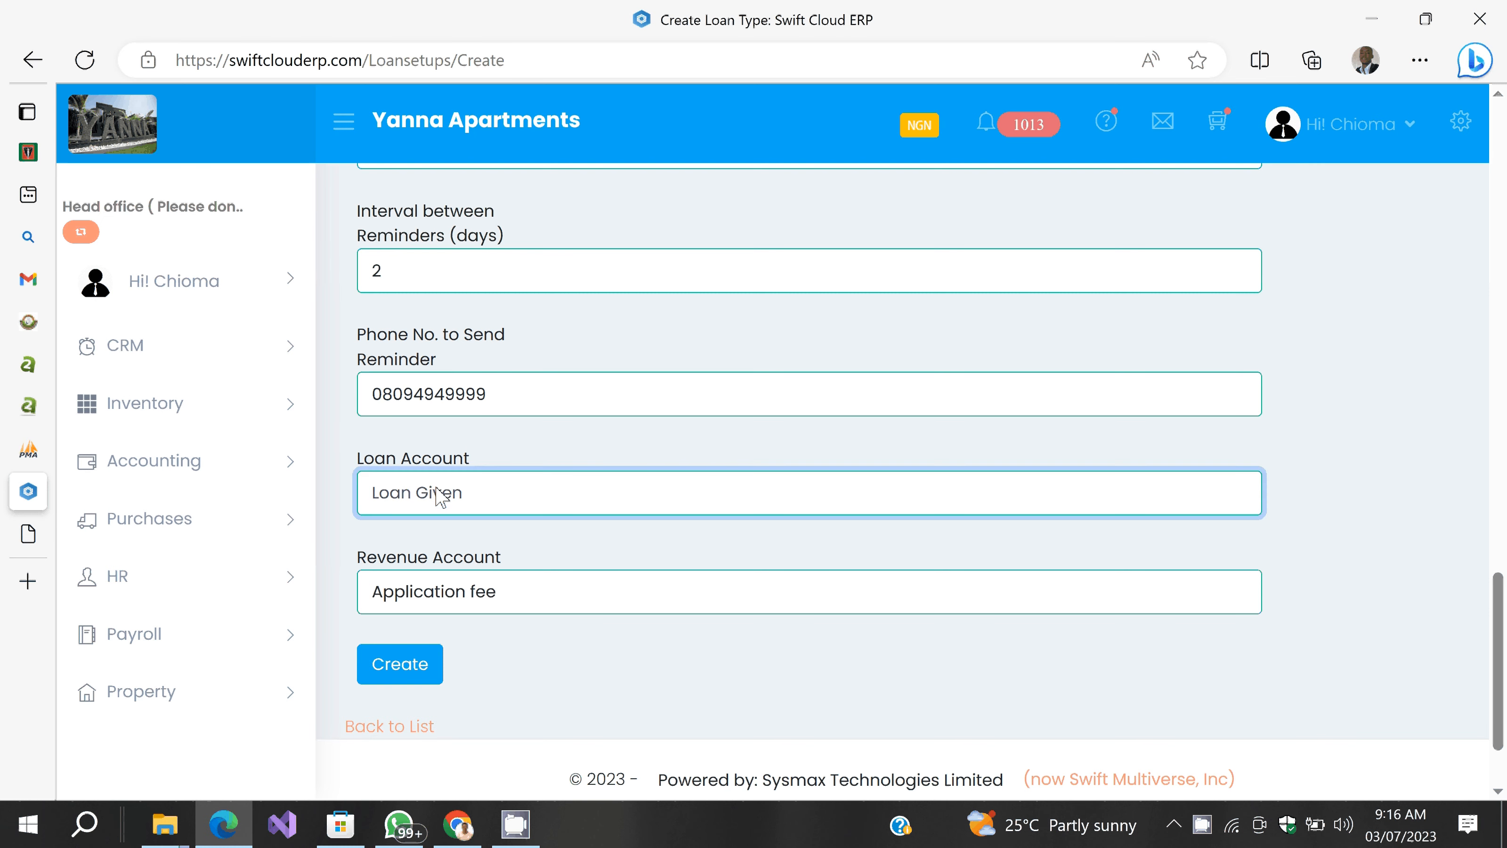
left_click(446, 596)
left_click(446, 597)
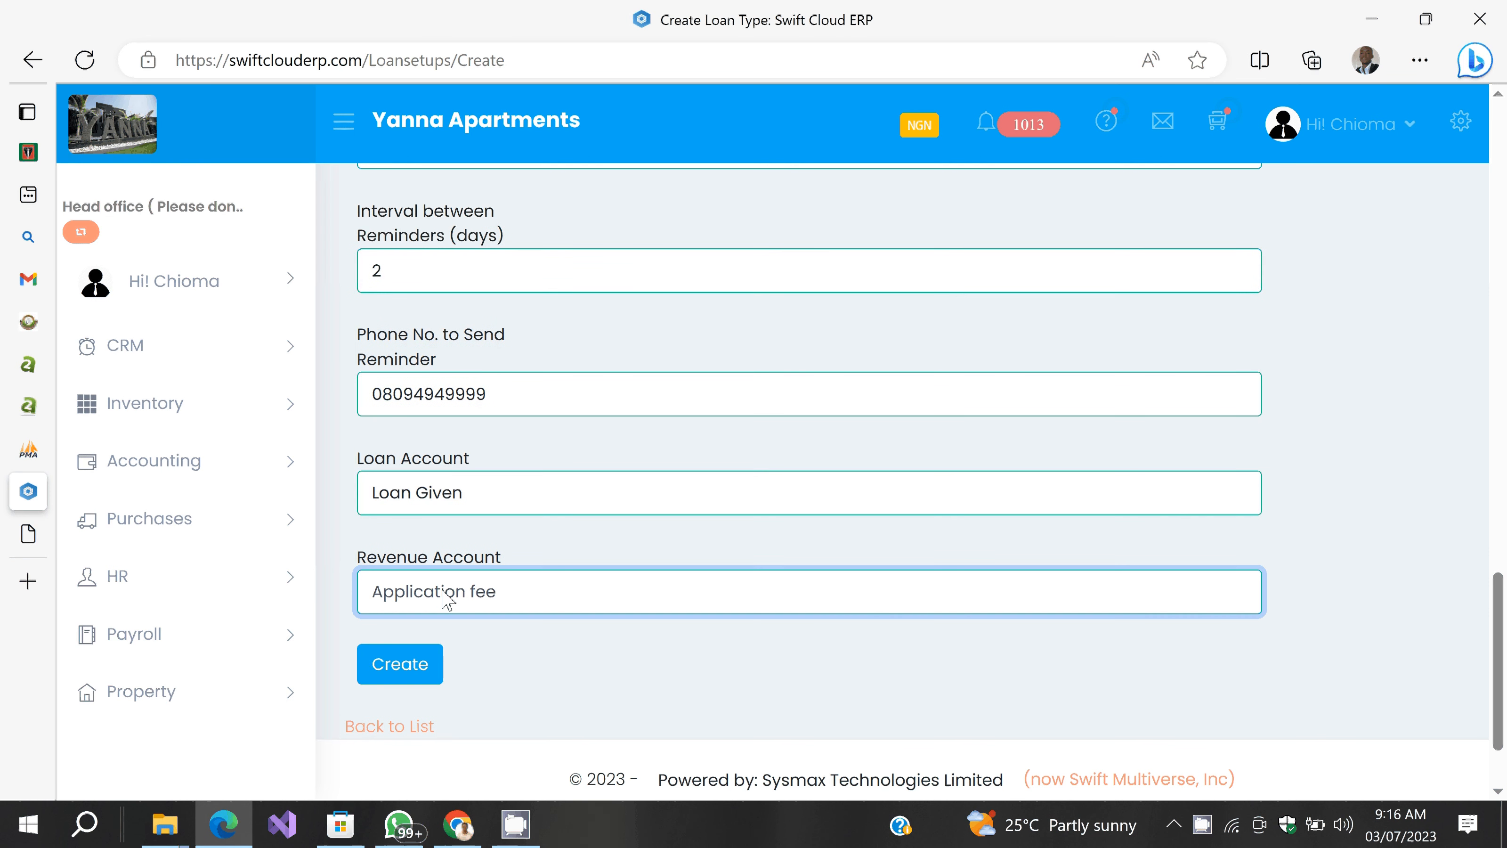
left_click(446, 597)
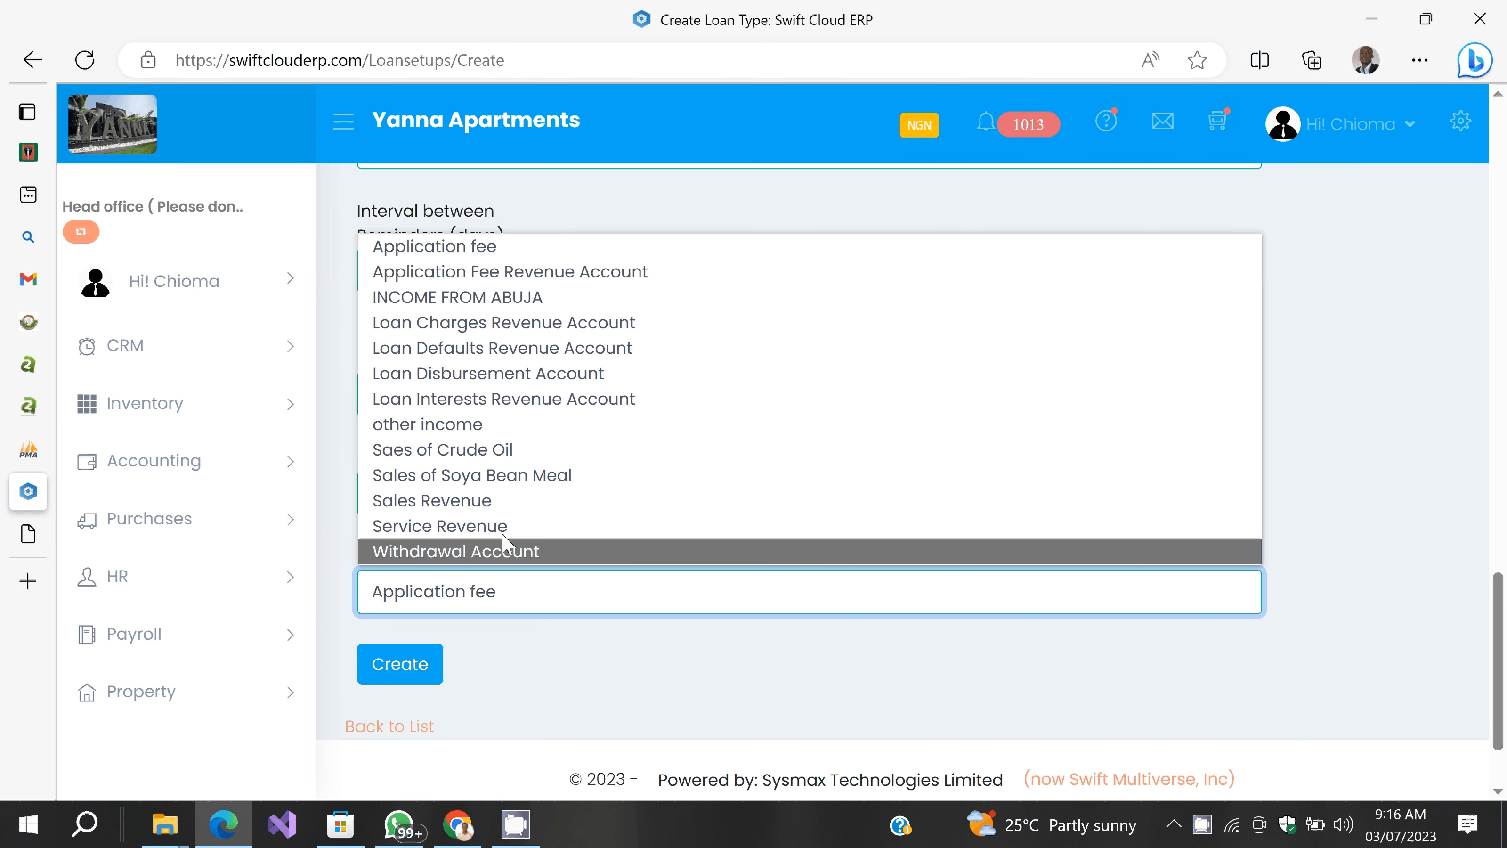
left_click(488, 501)
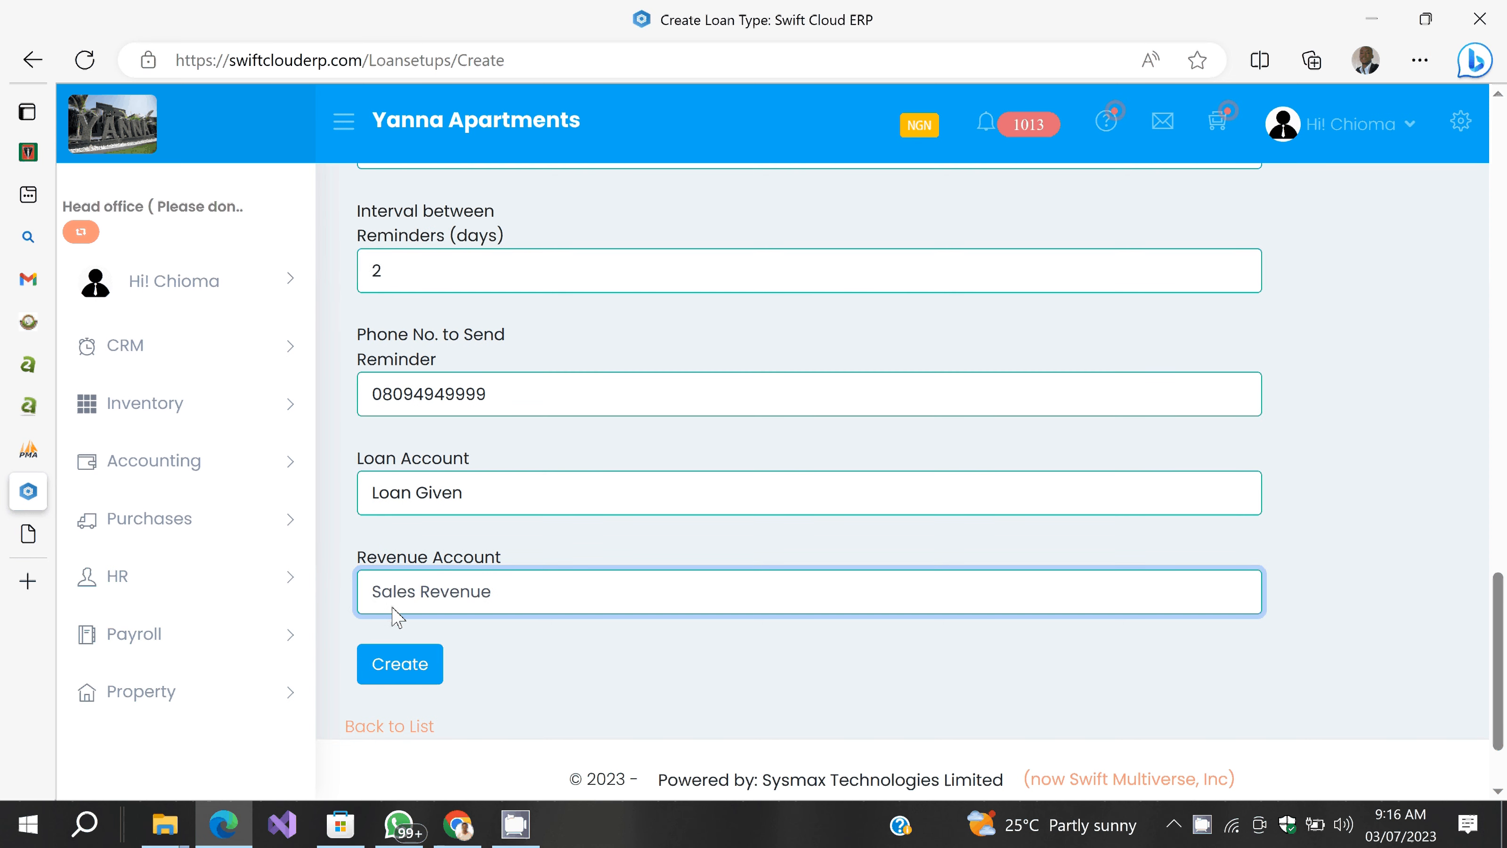
left_click(523, 664)
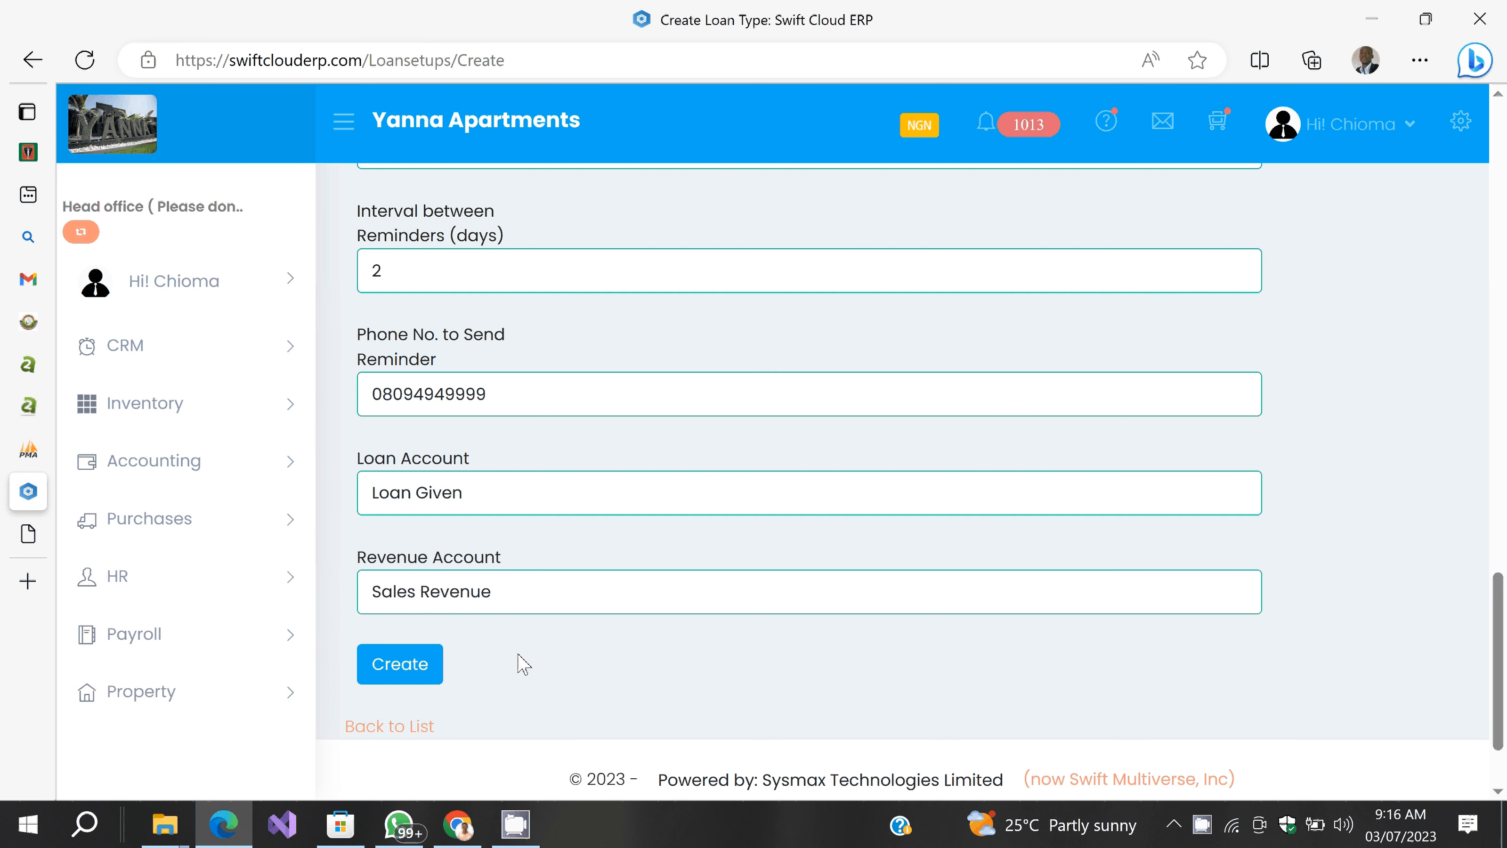
Step: Create the Small Biz Loan type and confirm the creation prompt
left_click(402, 683)
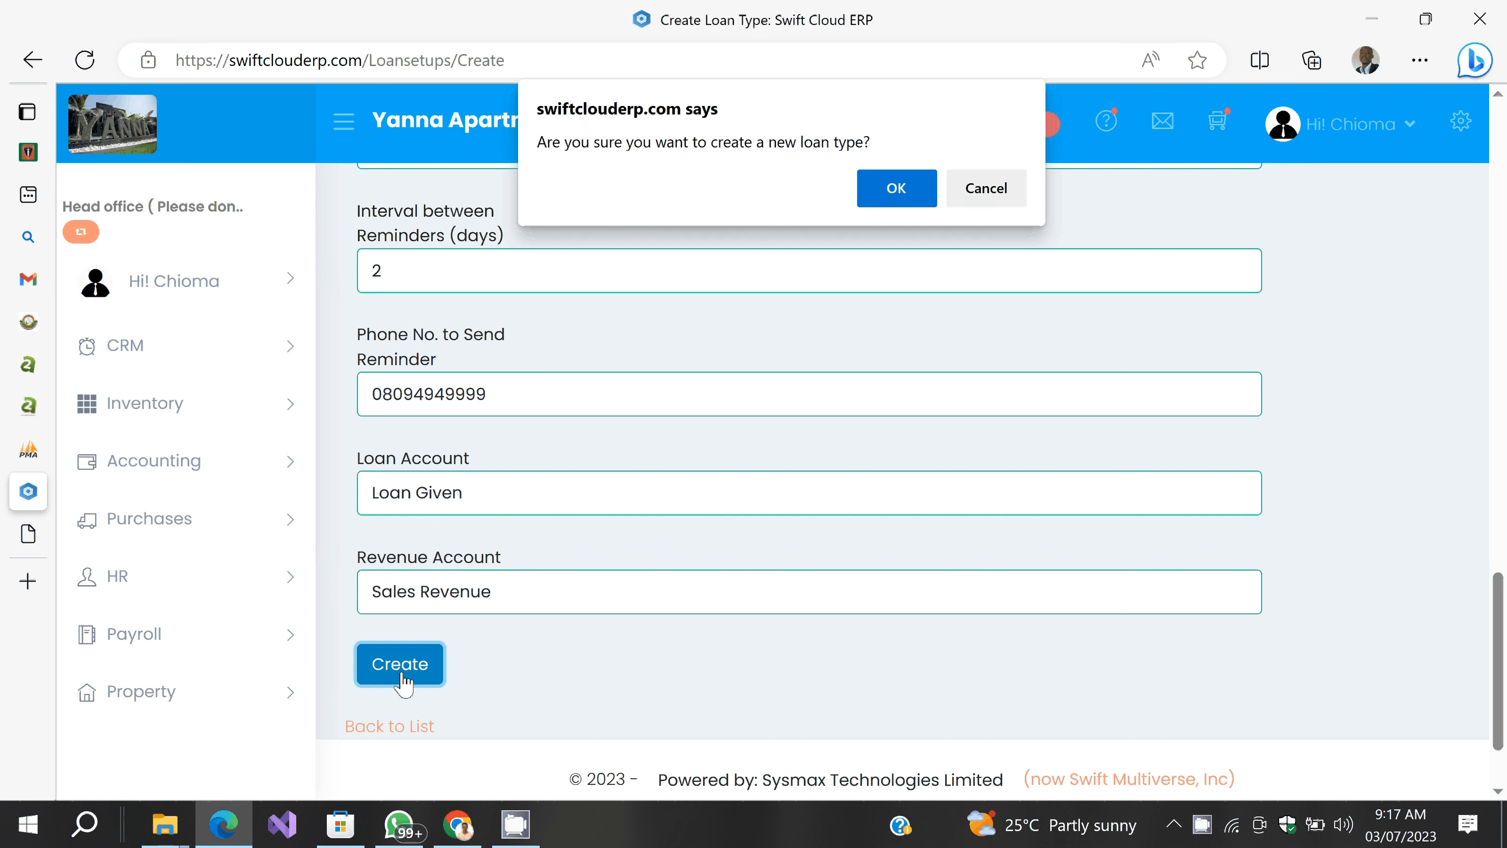
key("Return")
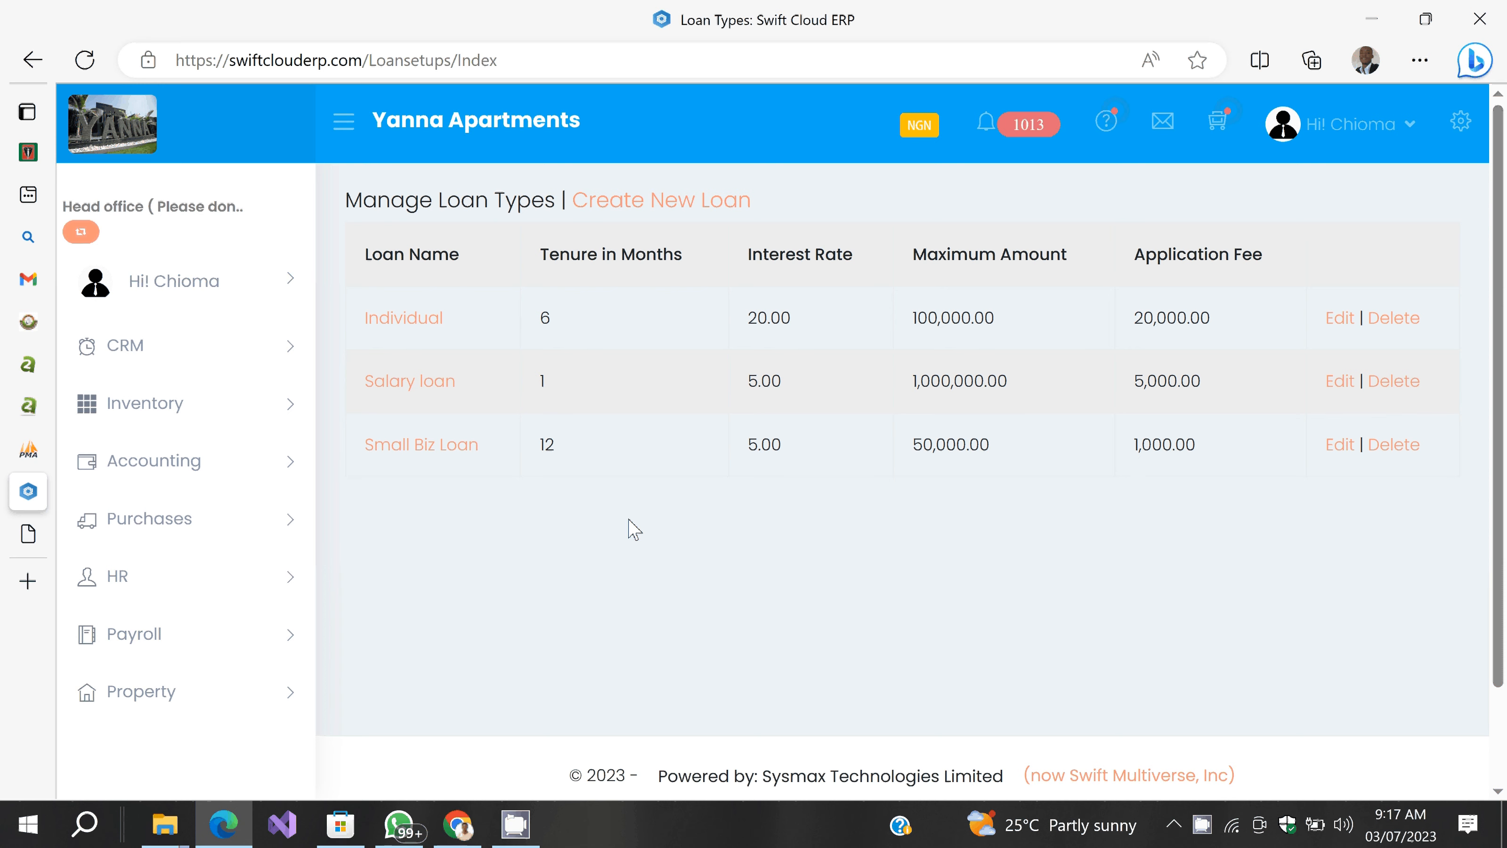
Step: Go to Banking > Accounts and open the customer's account details
scroll(205, 525, "down", 5)
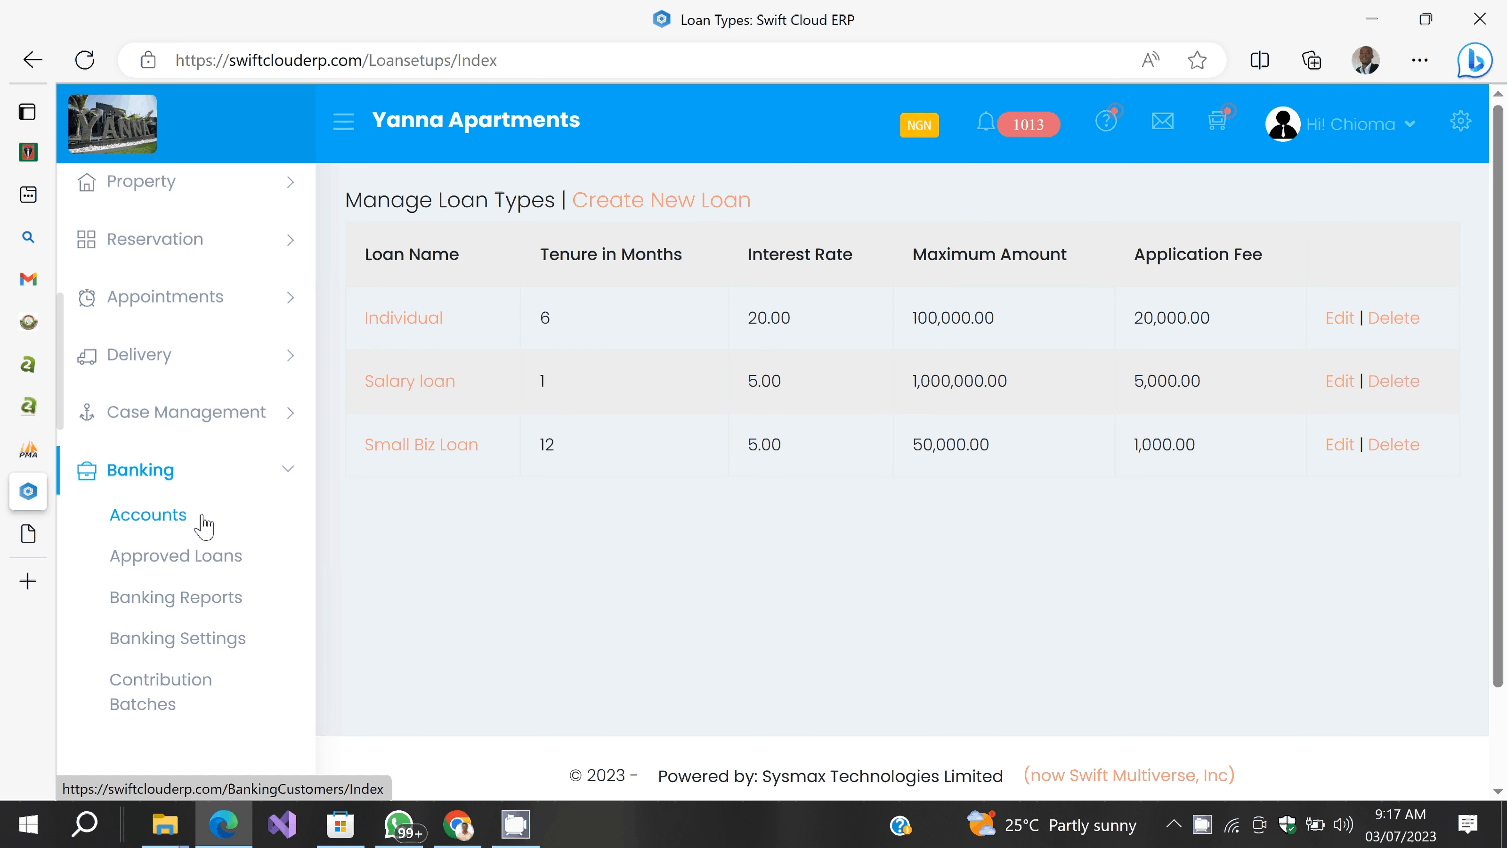
scroll(205, 526, "down", 1)
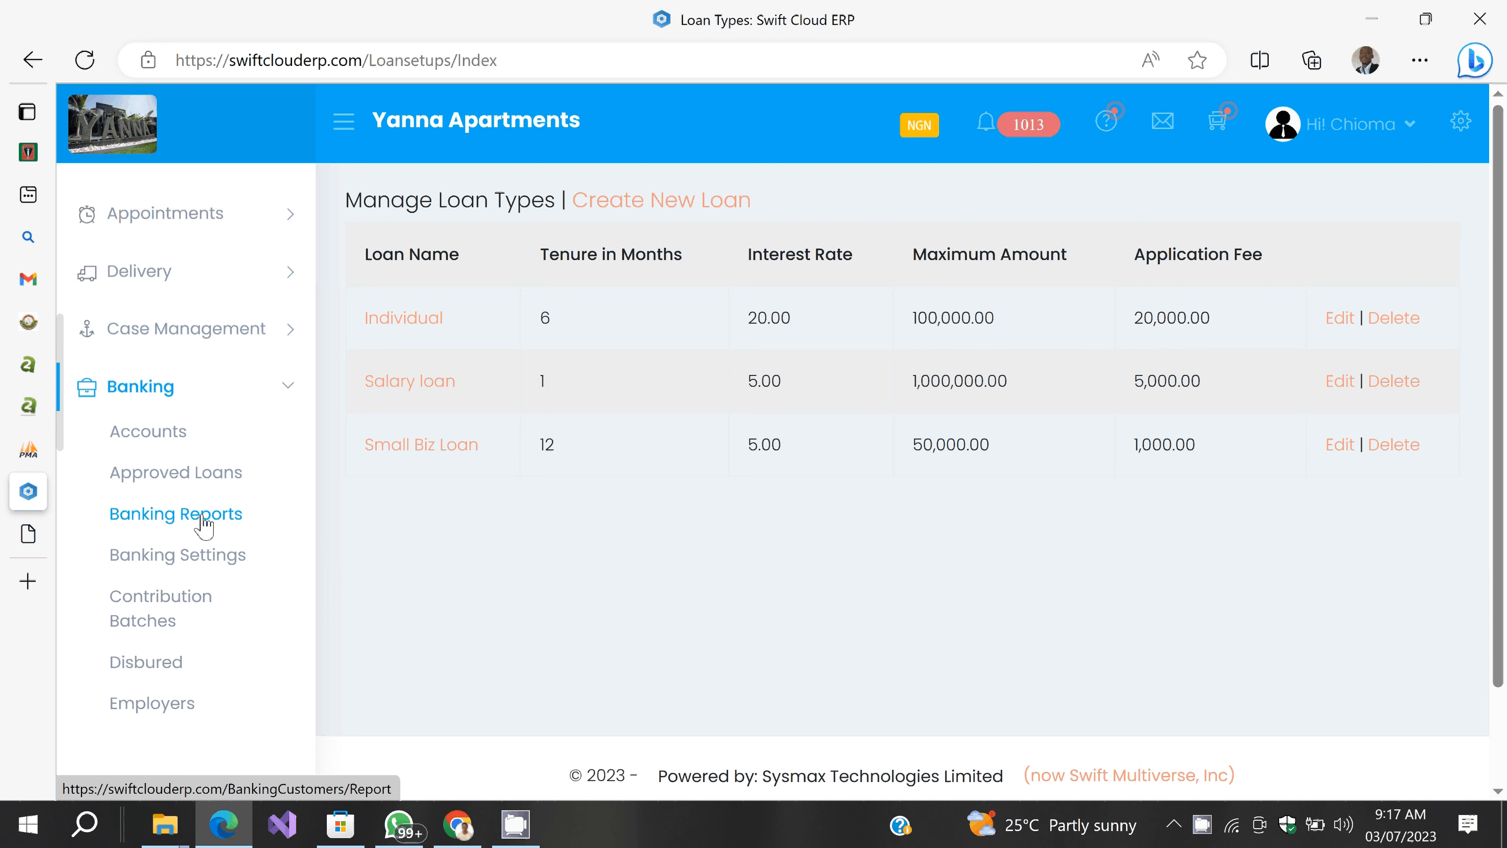
left_click(177, 440)
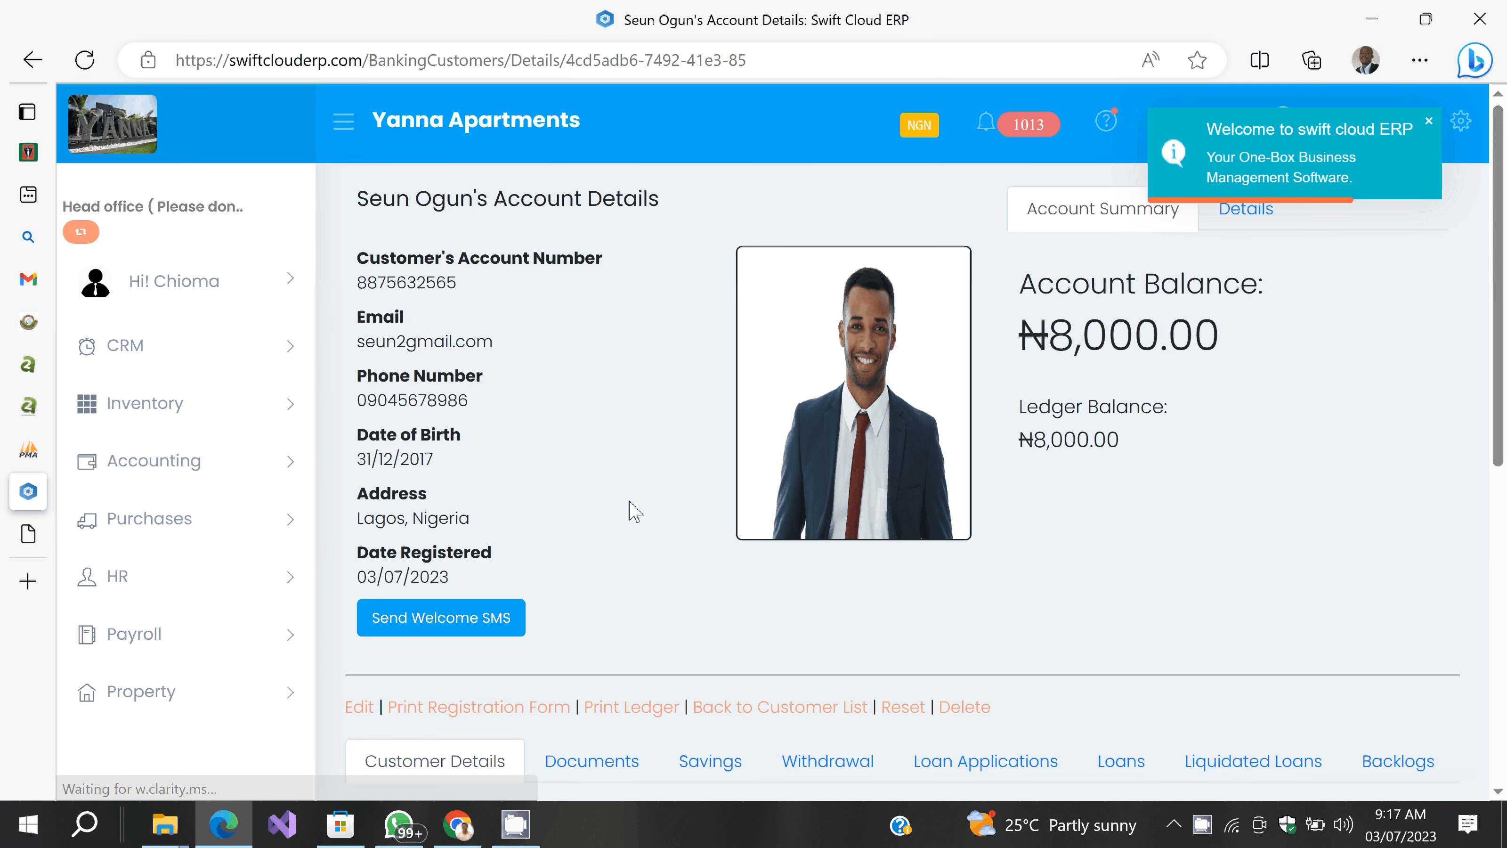
Step: Start a new loan application from the customer's Loan Applications tab
scroll(635, 511, "down", 3)
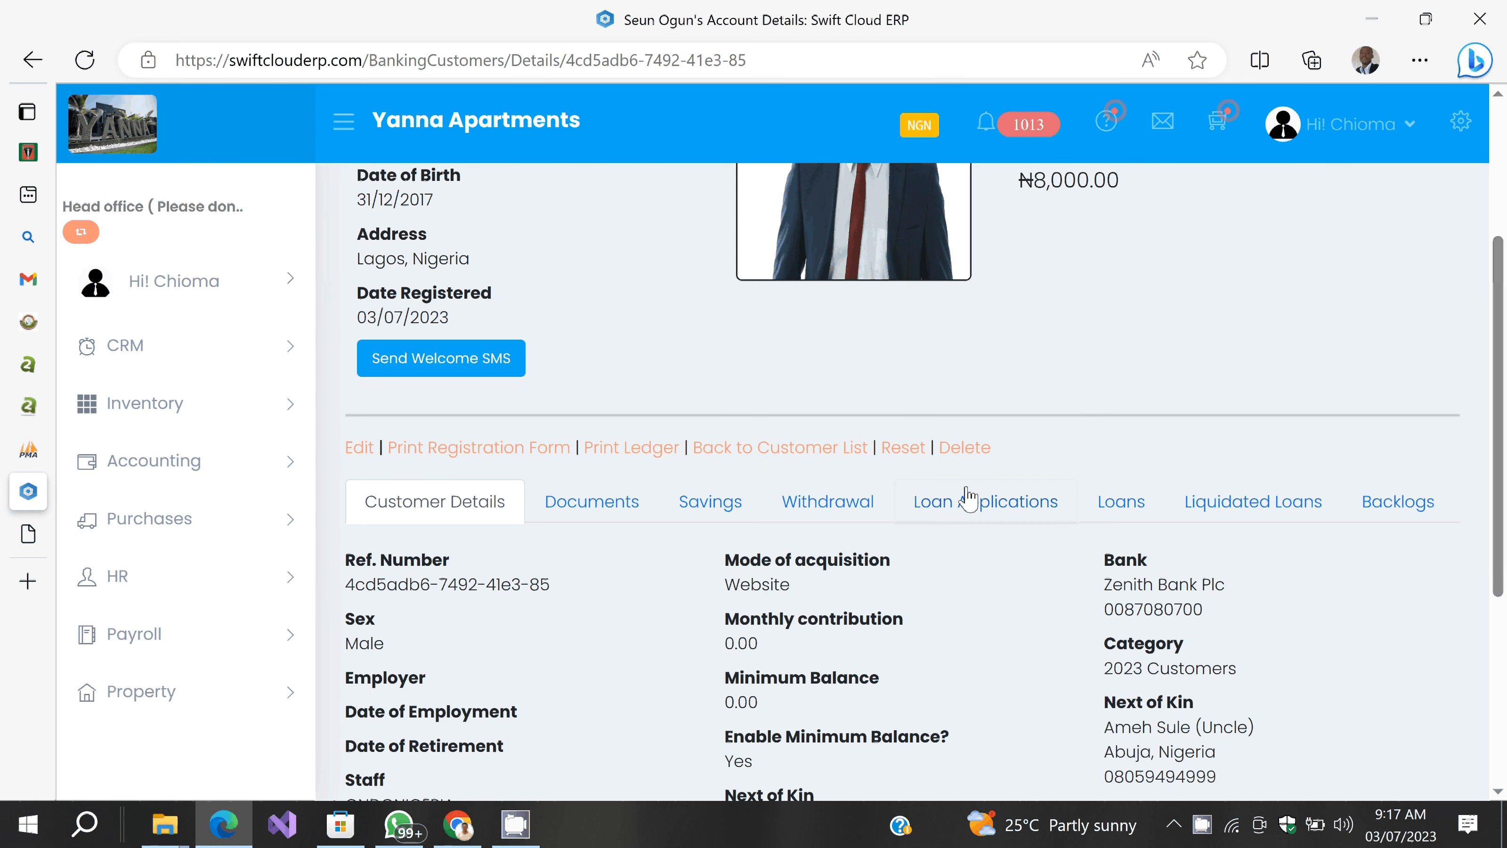
left_click(968, 498)
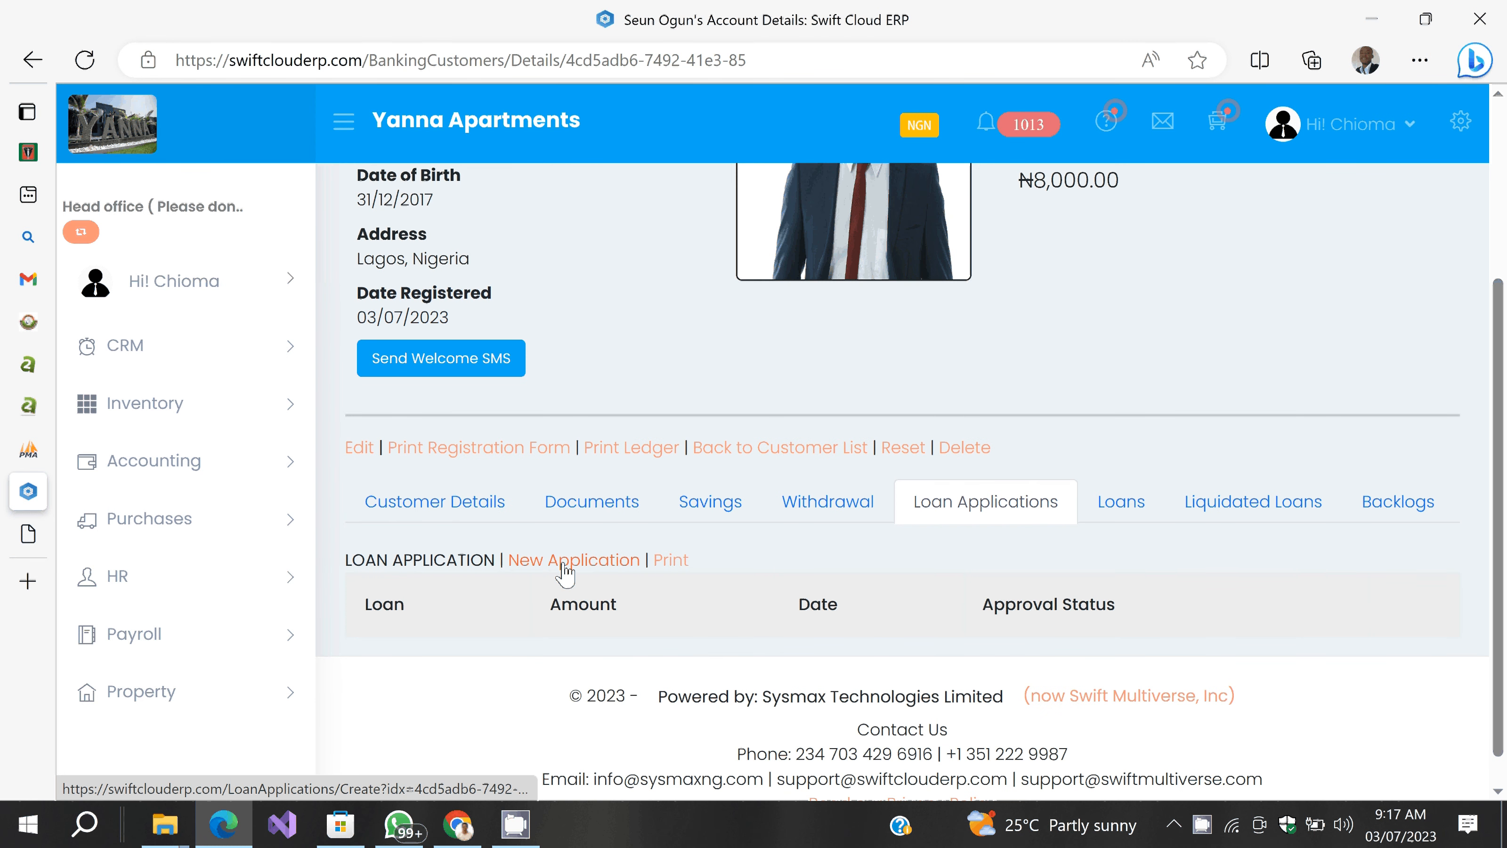
left_click(562, 561)
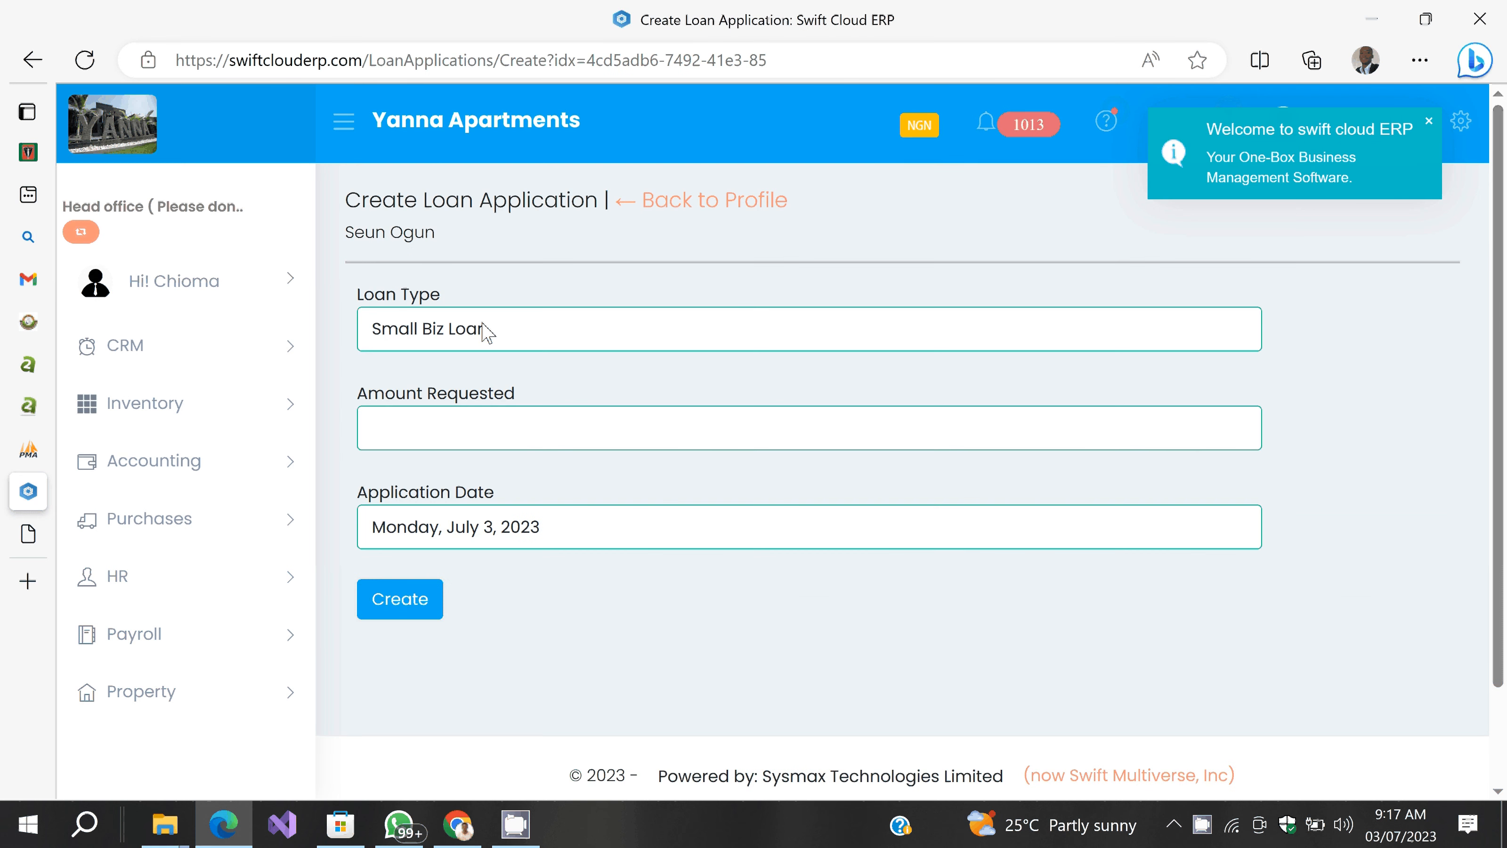
Step: Request 20000 on the Small Biz Loan application and confirm its creation
left_click(428, 428)
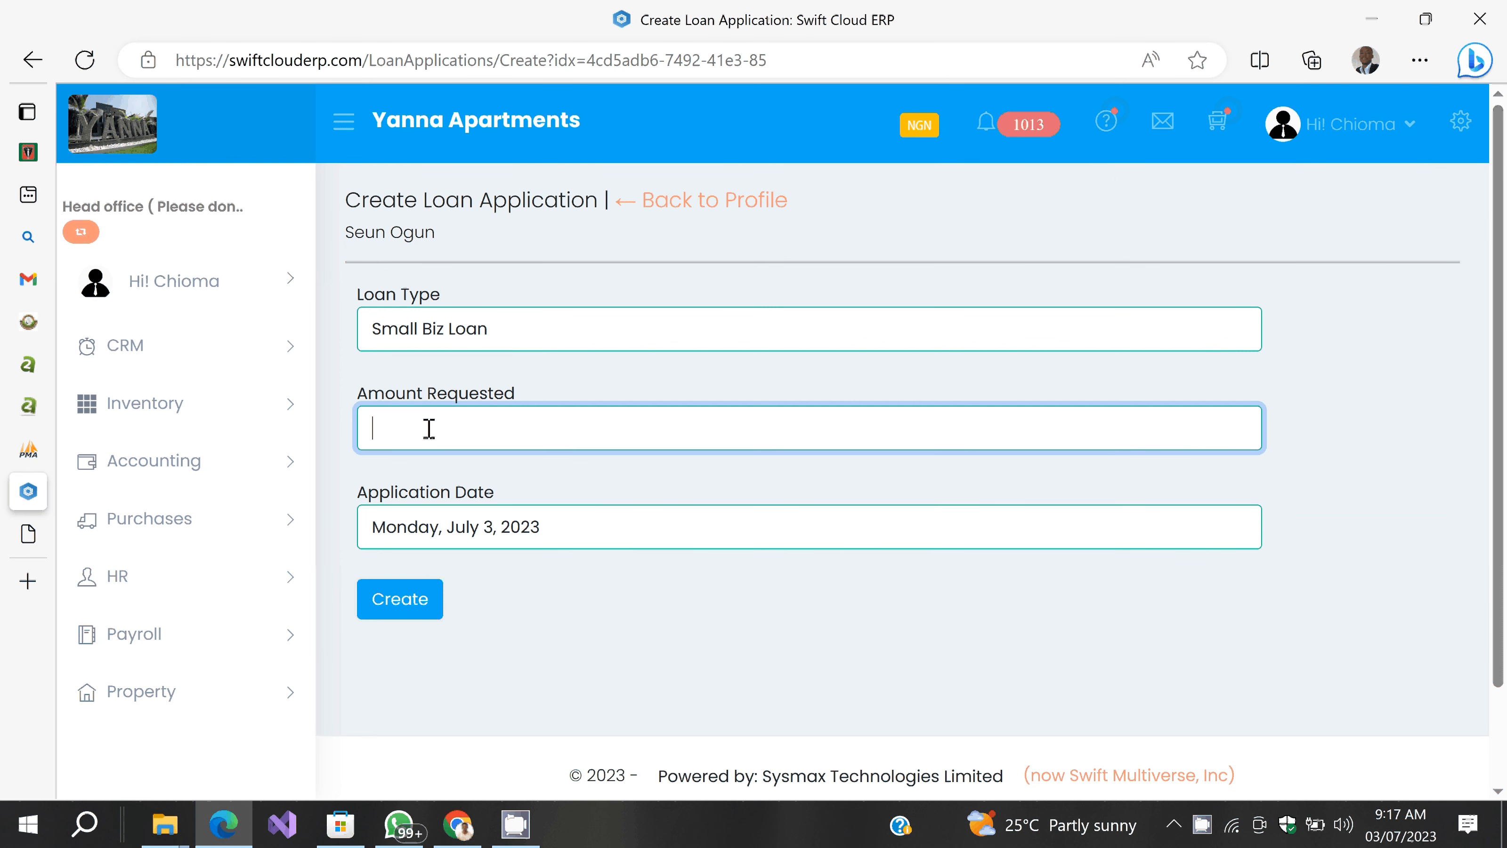
type("20000")
left_click(397, 601)
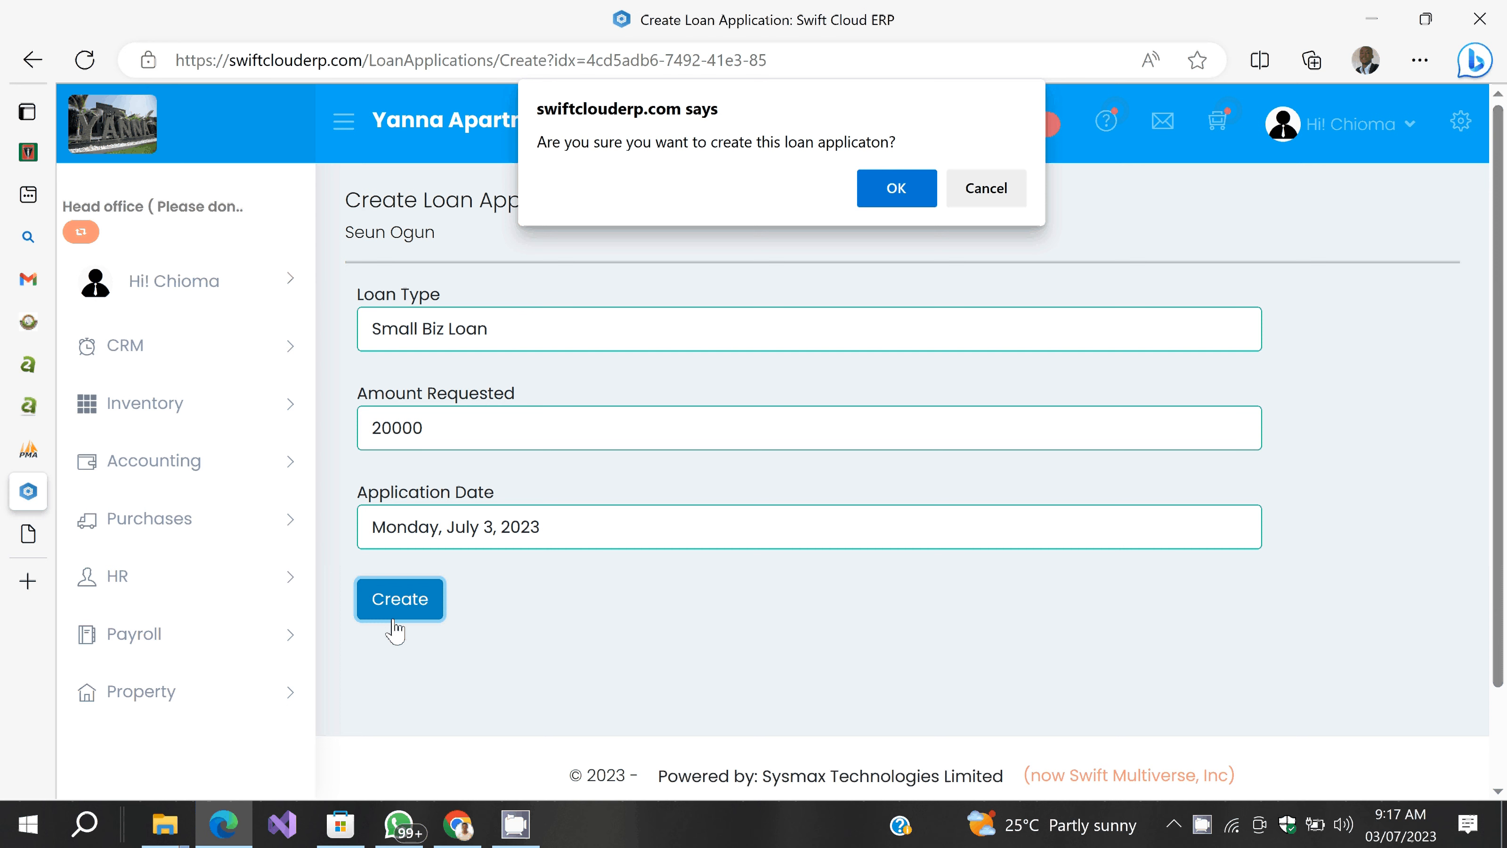
key("Return")
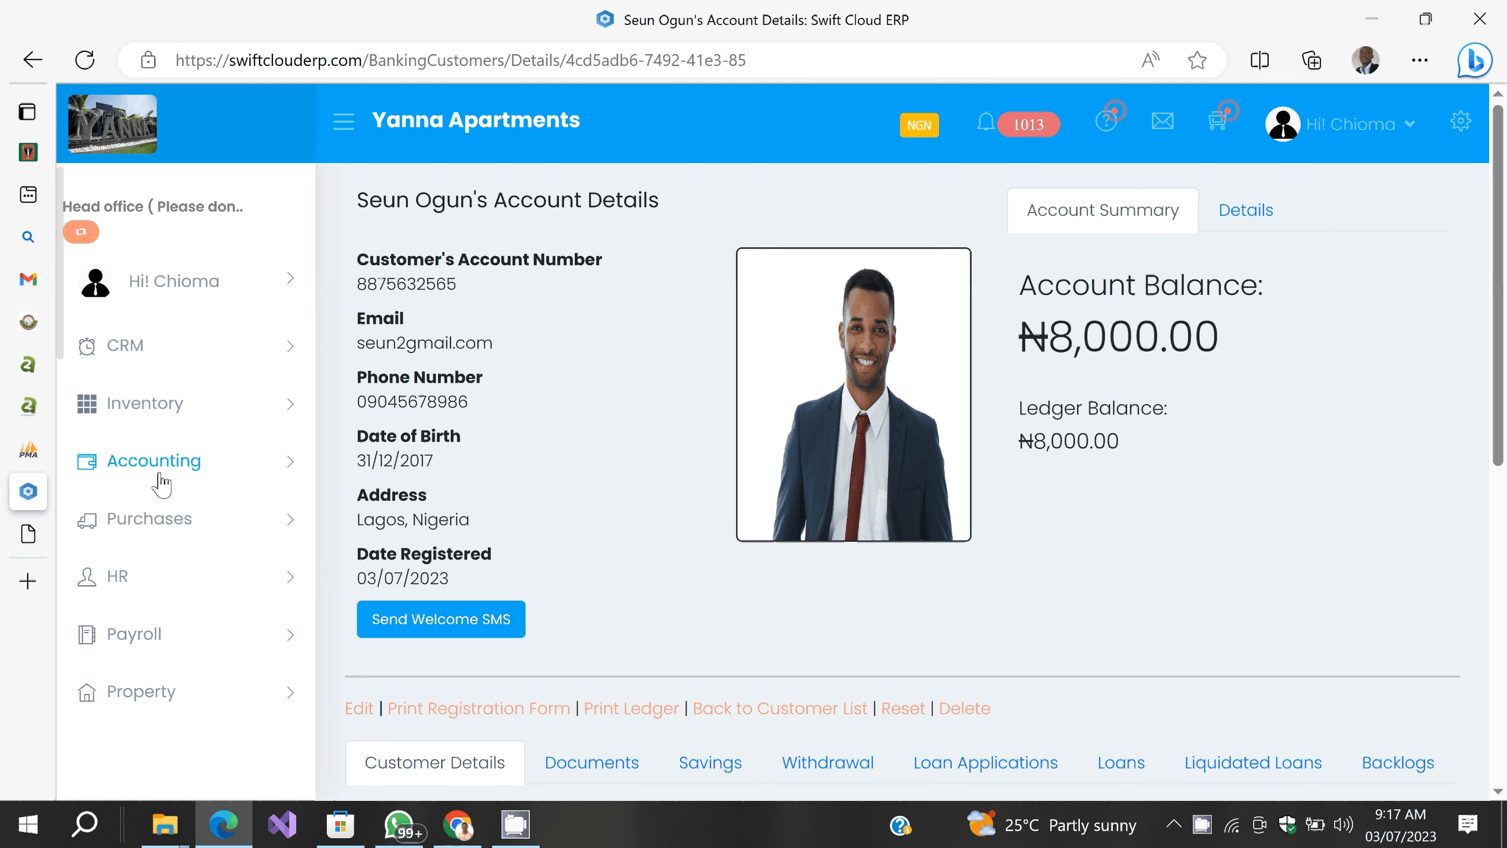
Step: Open Banking > Loan Applications to see the pending ₦20,000.00 Small Biz Loan request
scroll(154, 474, "down", 9)
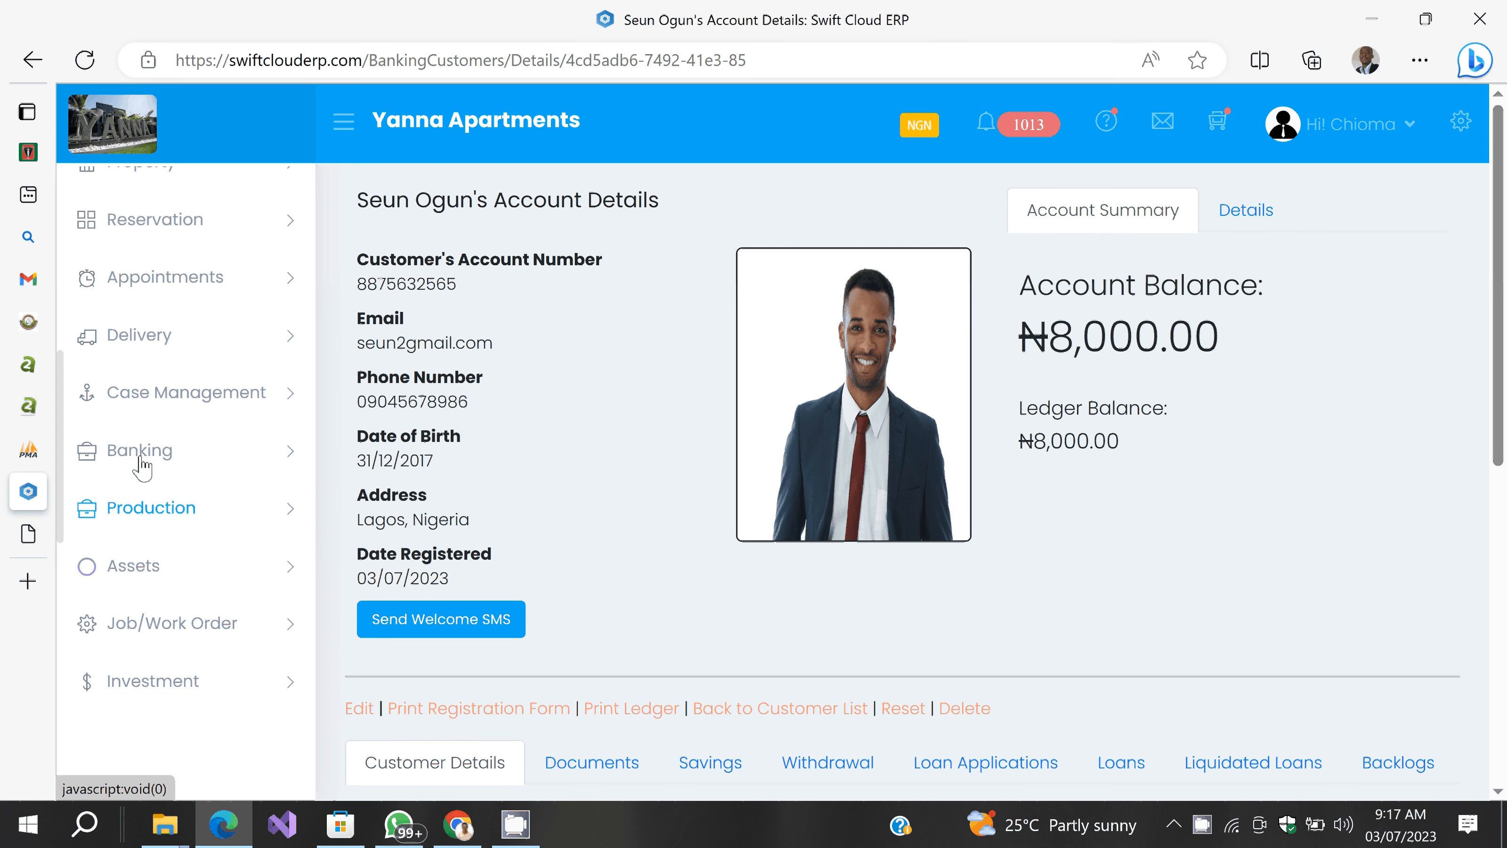
left_click(142, 457)
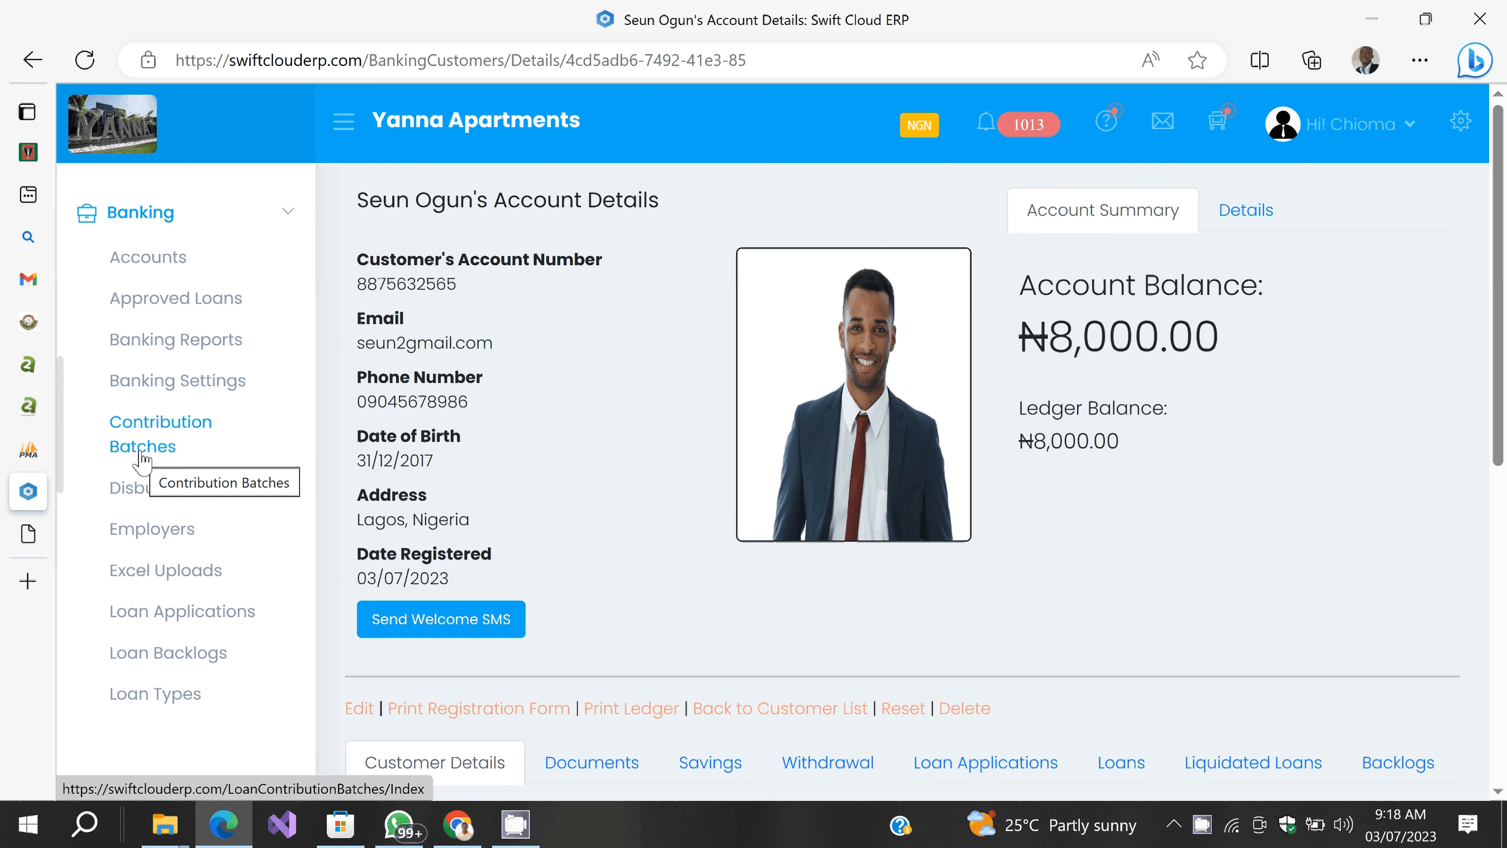
left_click(159, 619)
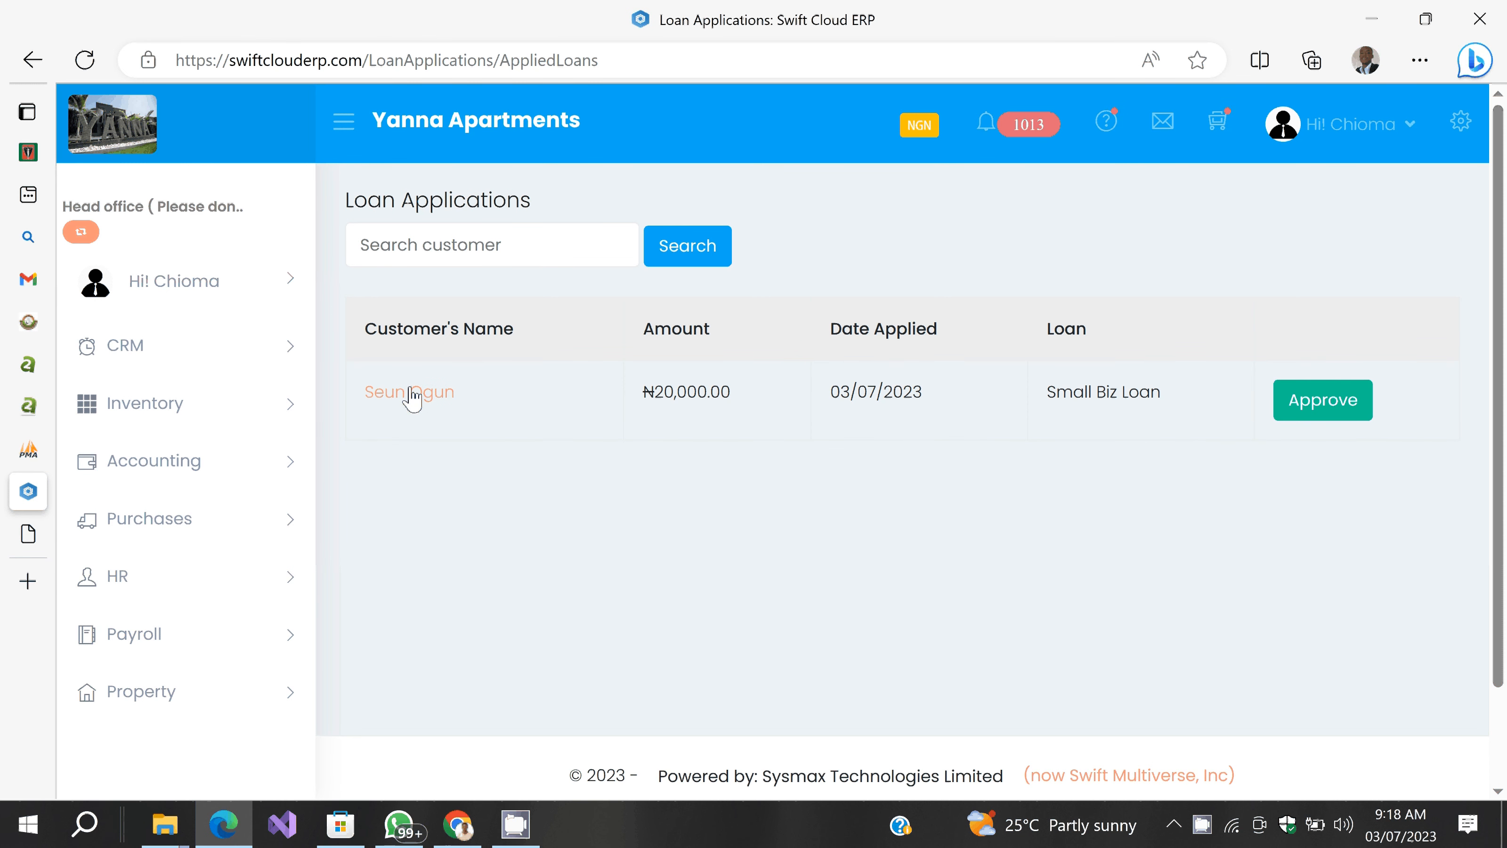
Step: Open approval for the Small Biz Loan and set repayment to start August 2023
left_click(1325, 415)
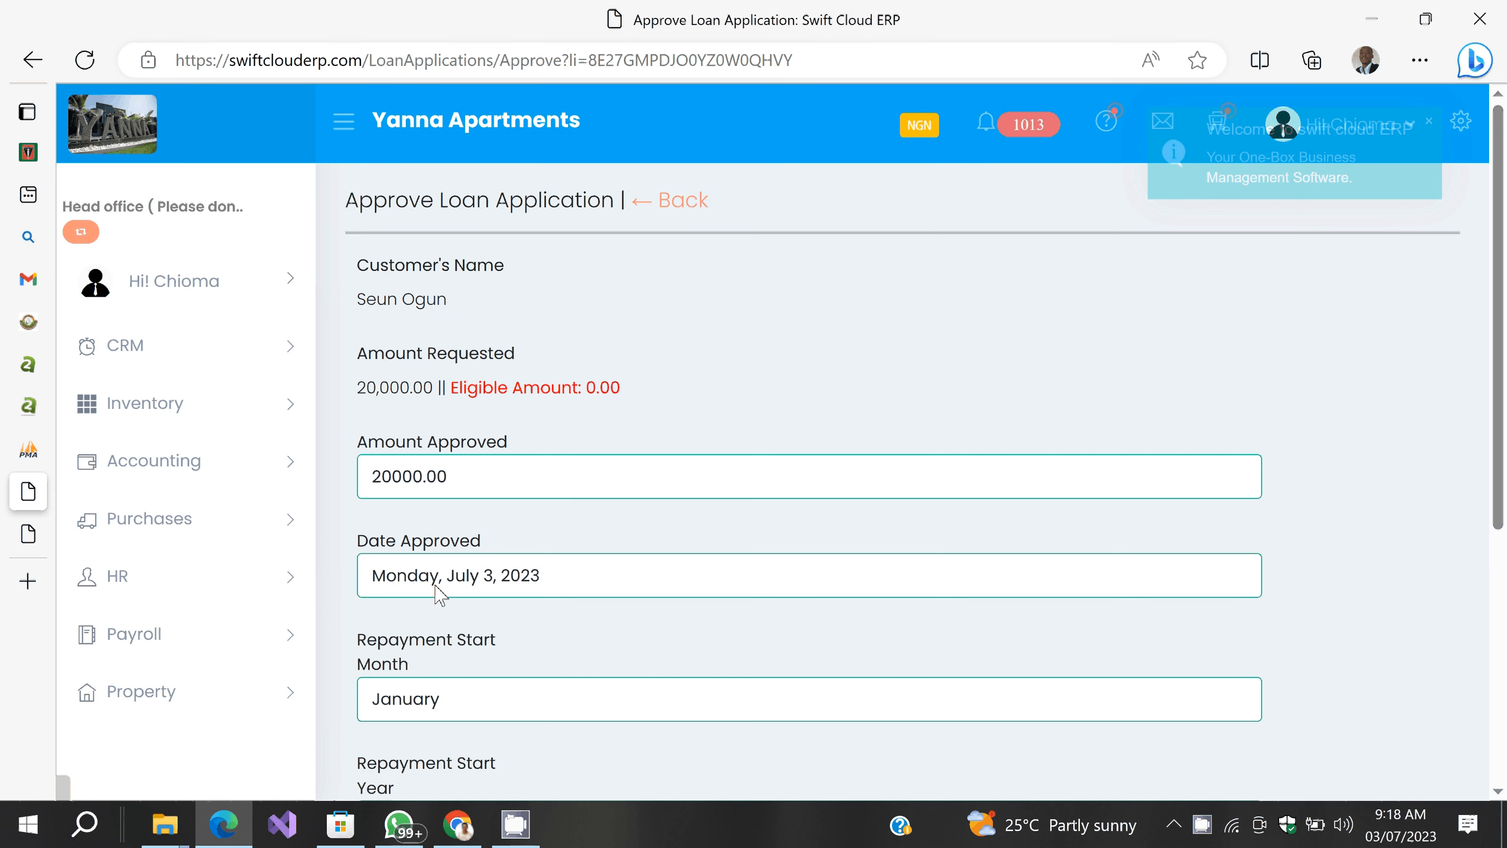
scroll(758, 390, "down", 3)
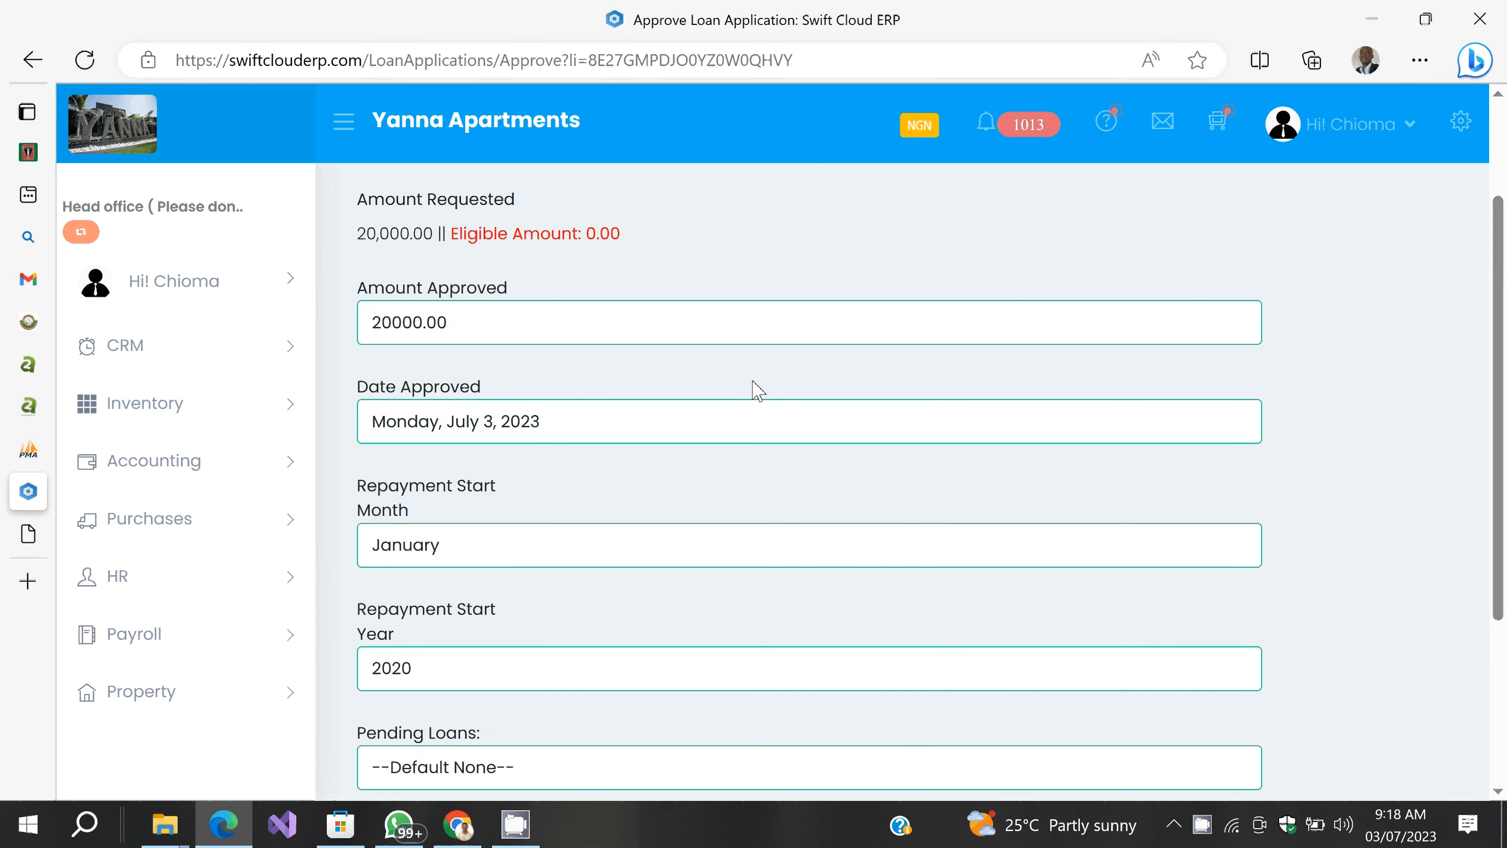
scroll(758, 390, "down", 1)
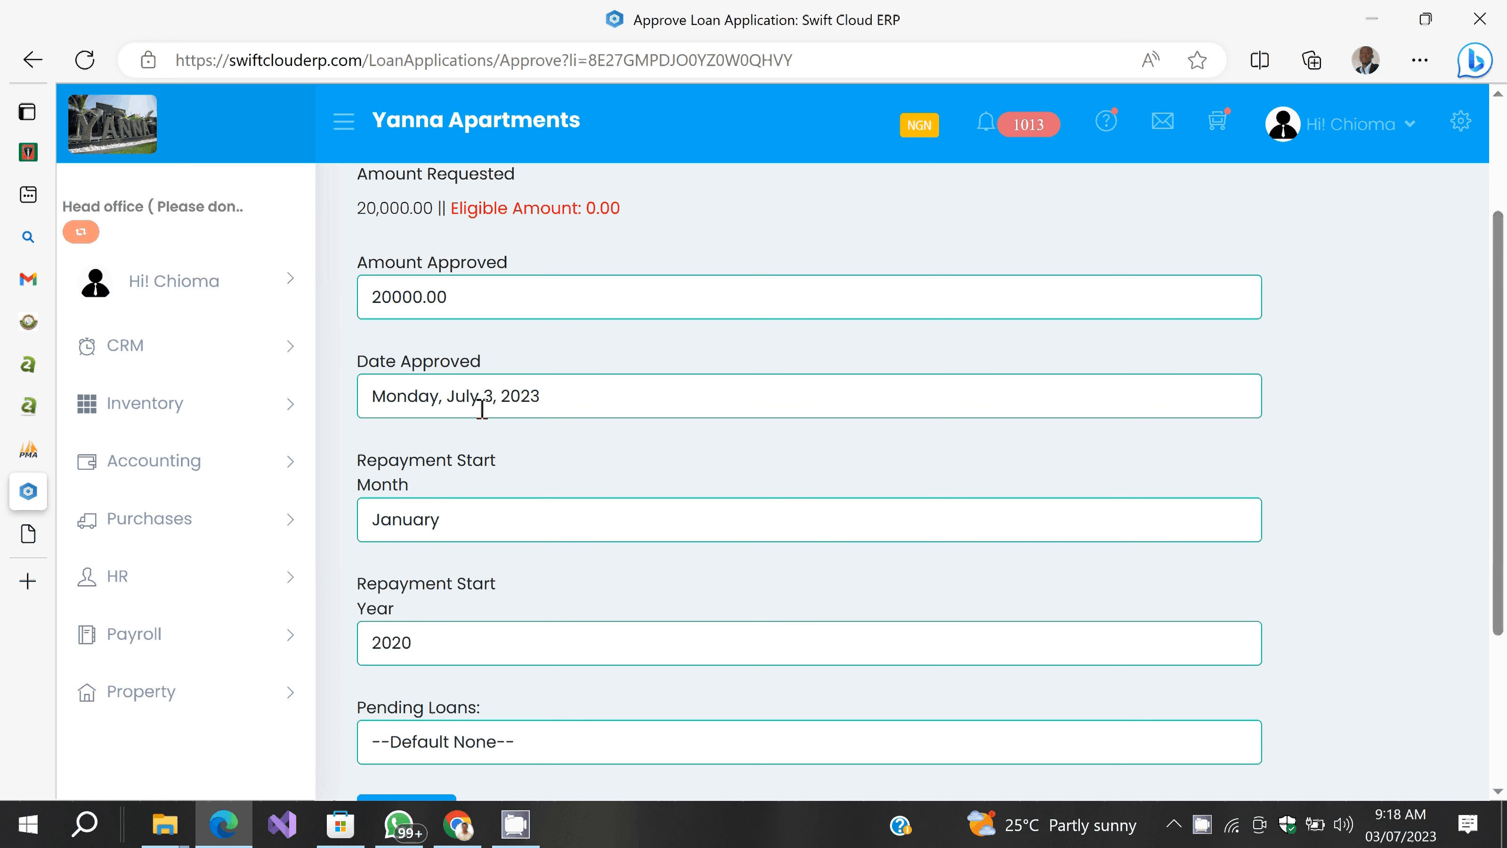
left_click(484, 517)
left_click(434, 382)
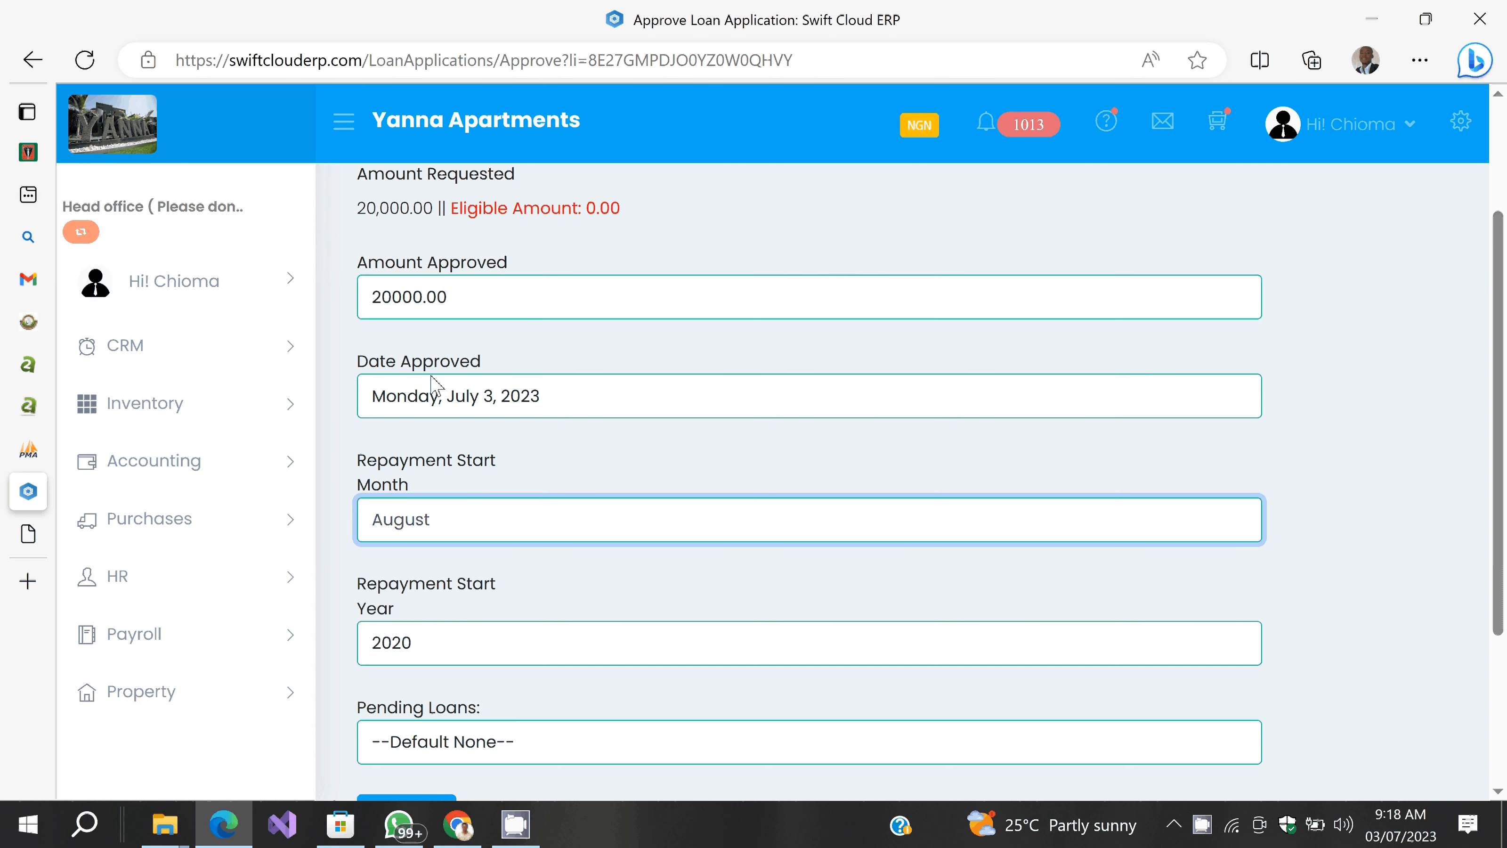
left_click(471, 585)
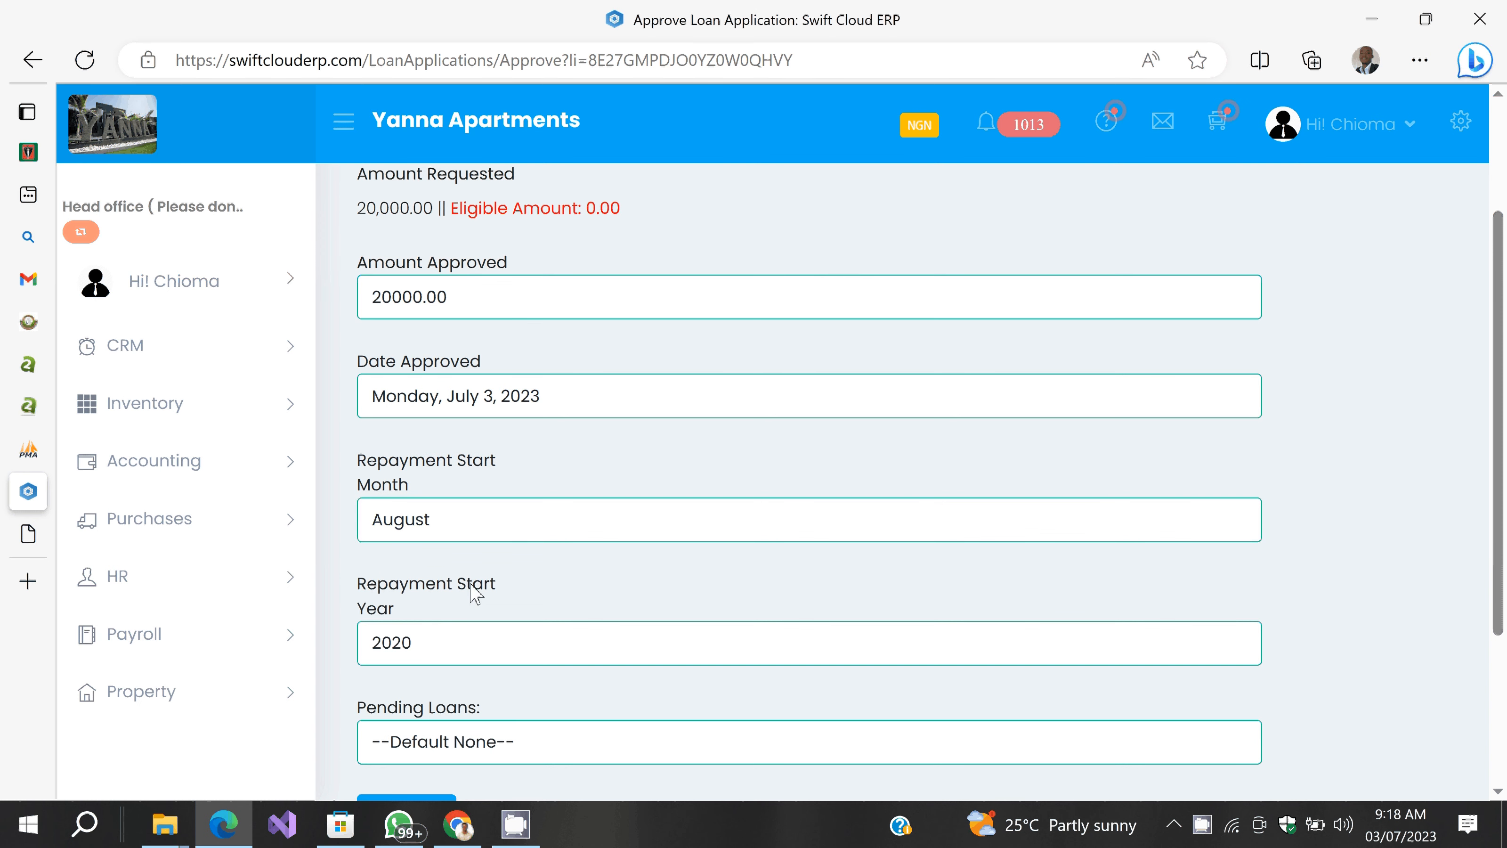
left_click(475, 643)
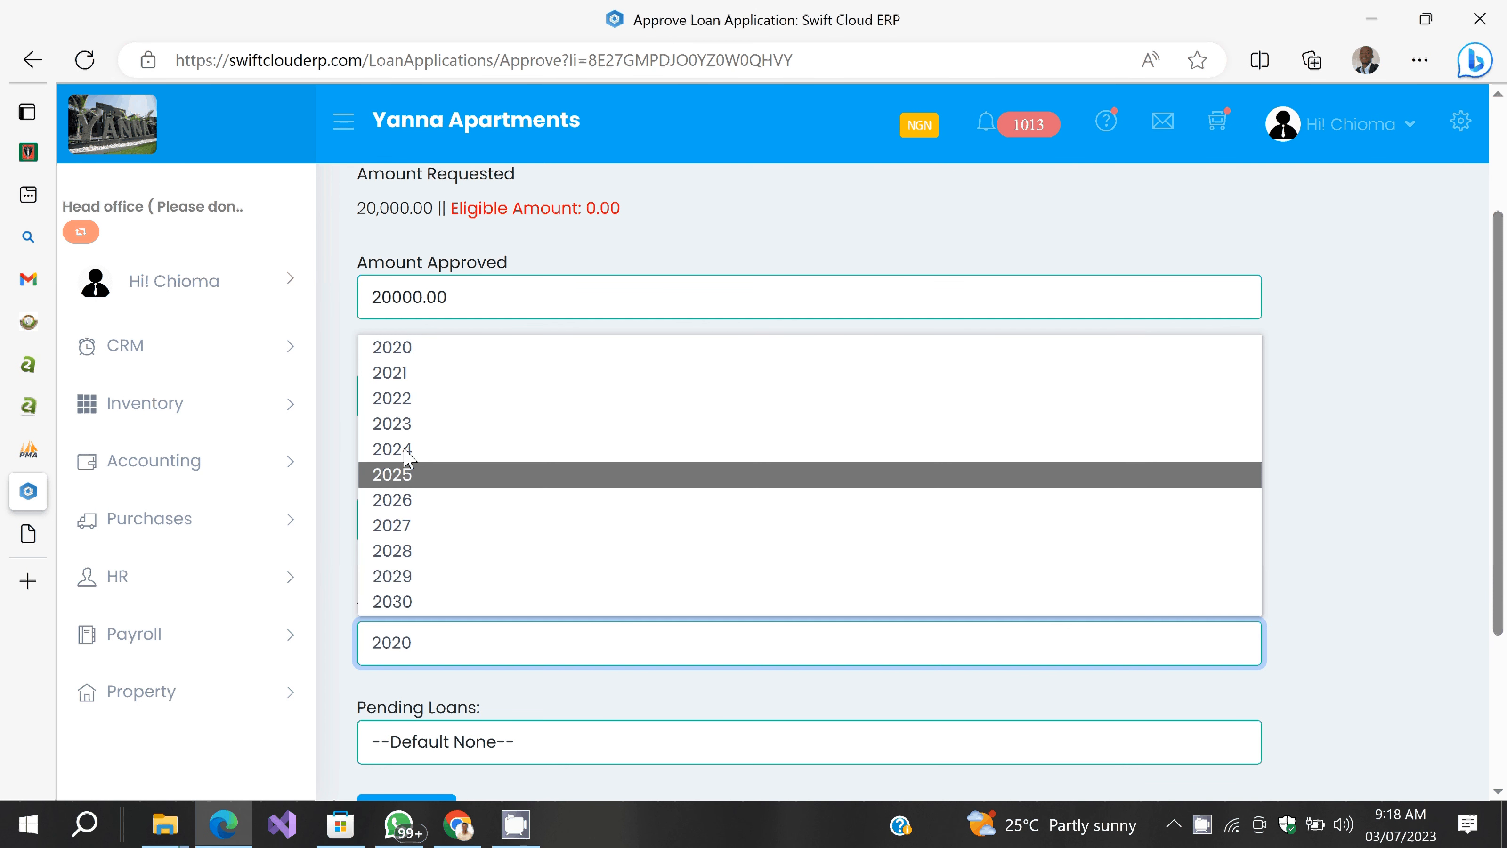
left_click(391, 423)
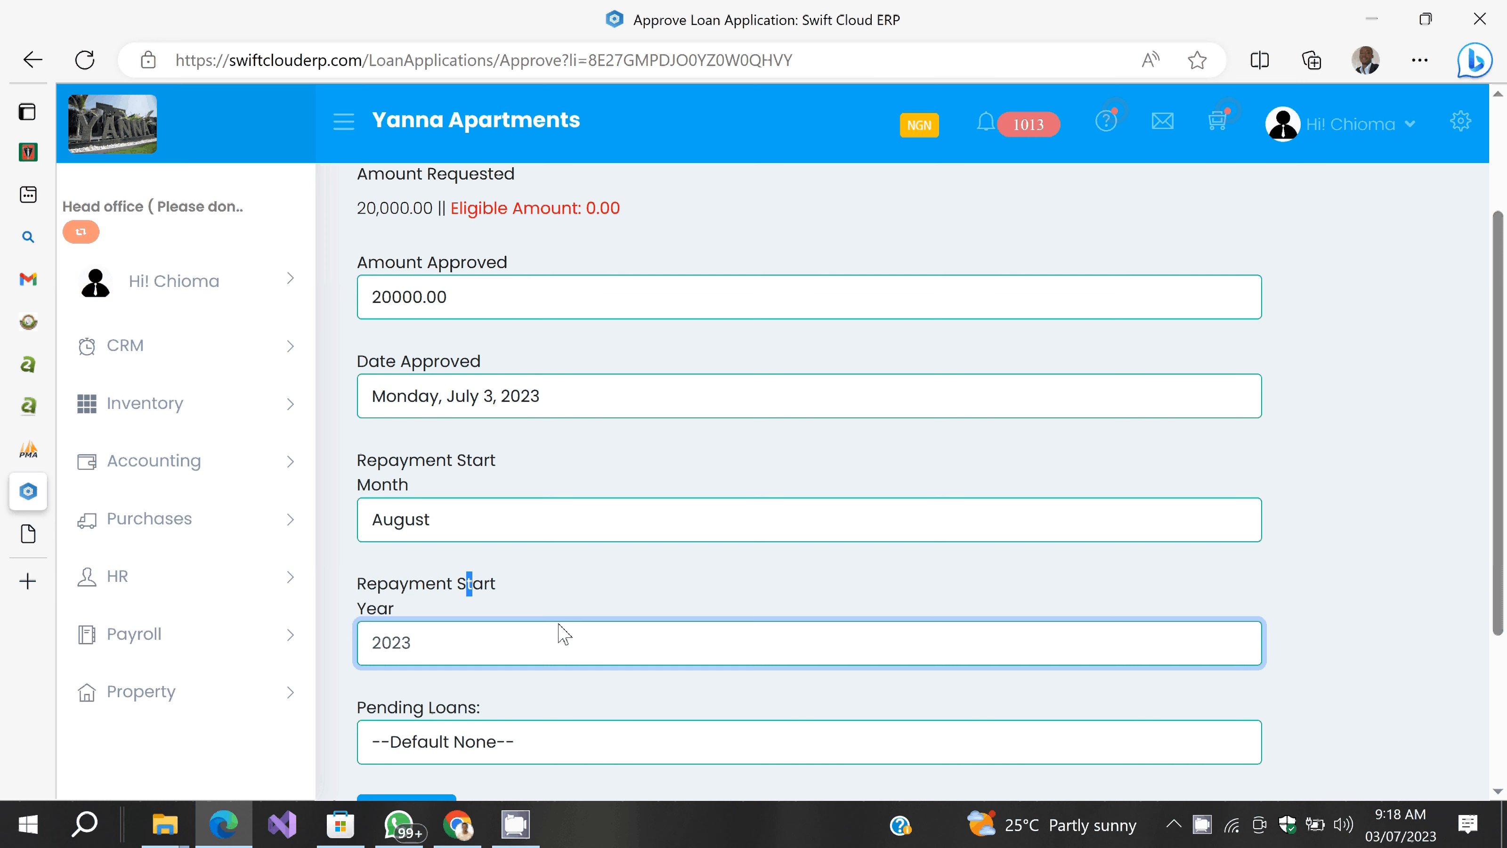
left_click(1376, 642)
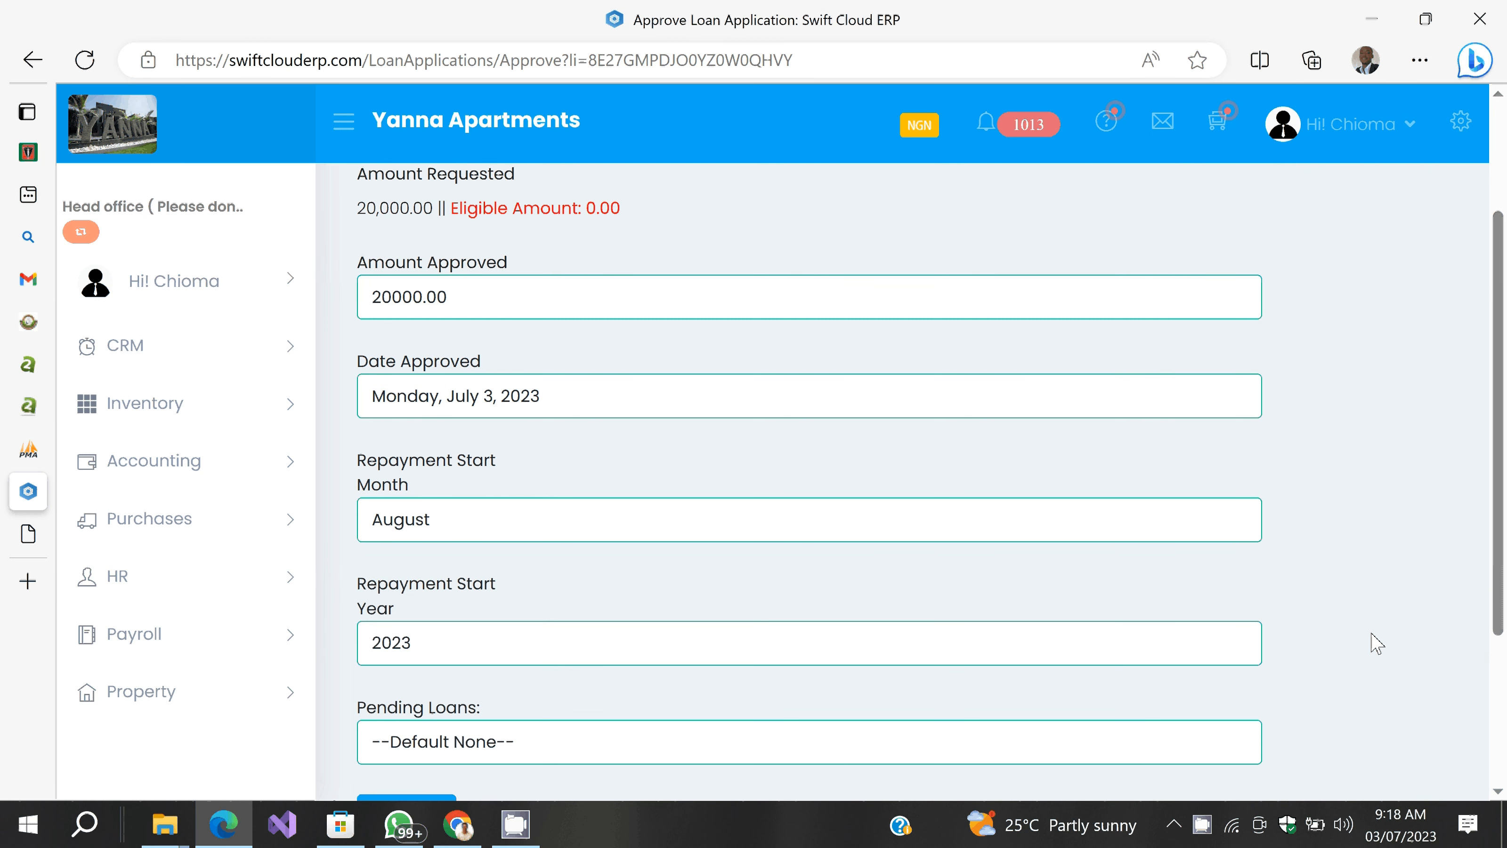
Step: Leave pending loans at none, then submit and confirm the loan approval
scroll(882, 509, "down", 4)
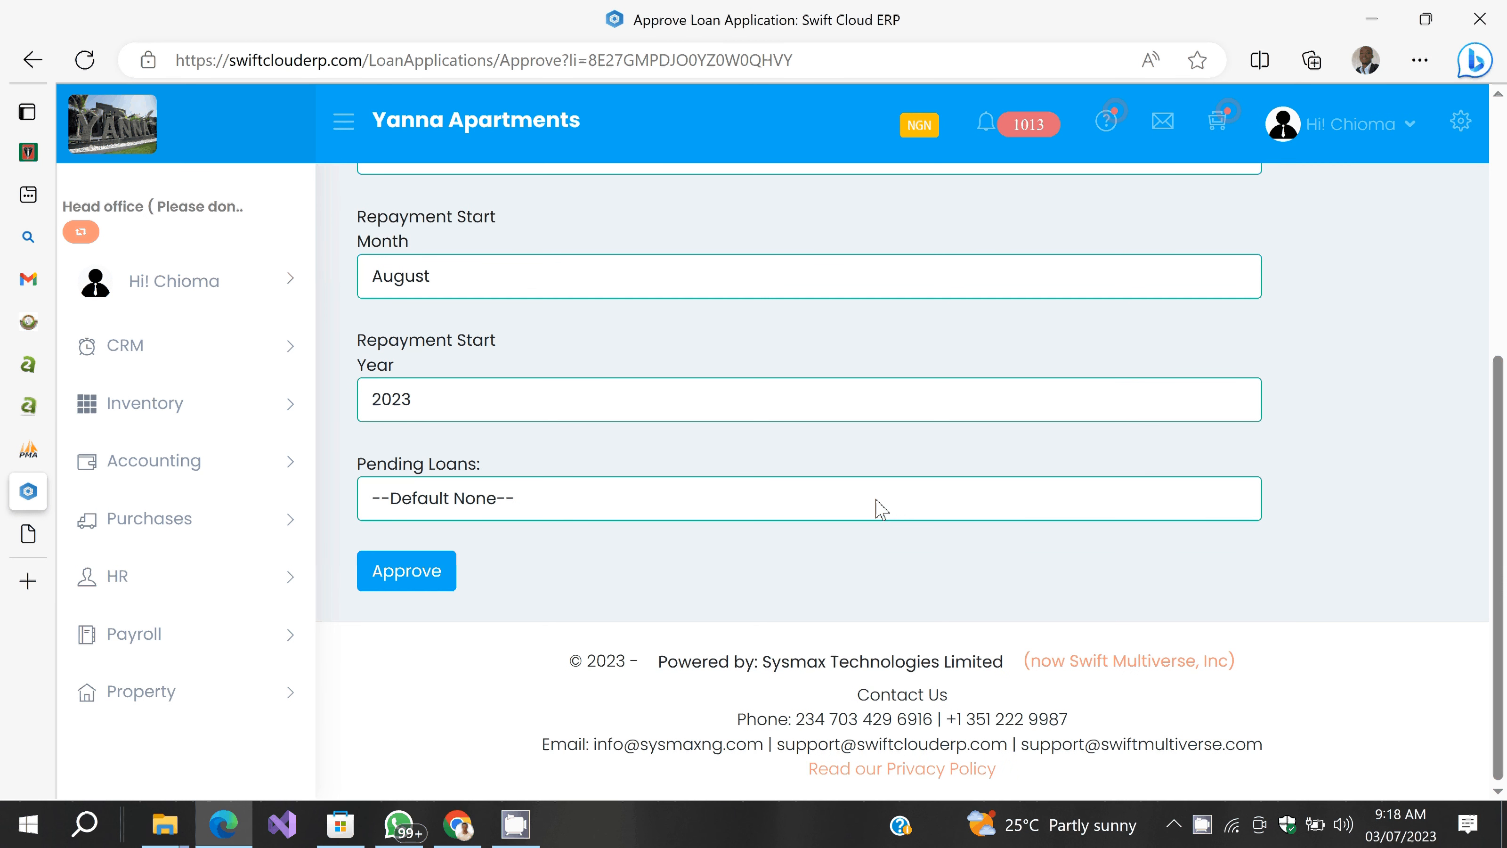
left_click(881, 509)
left_click(919, 590)
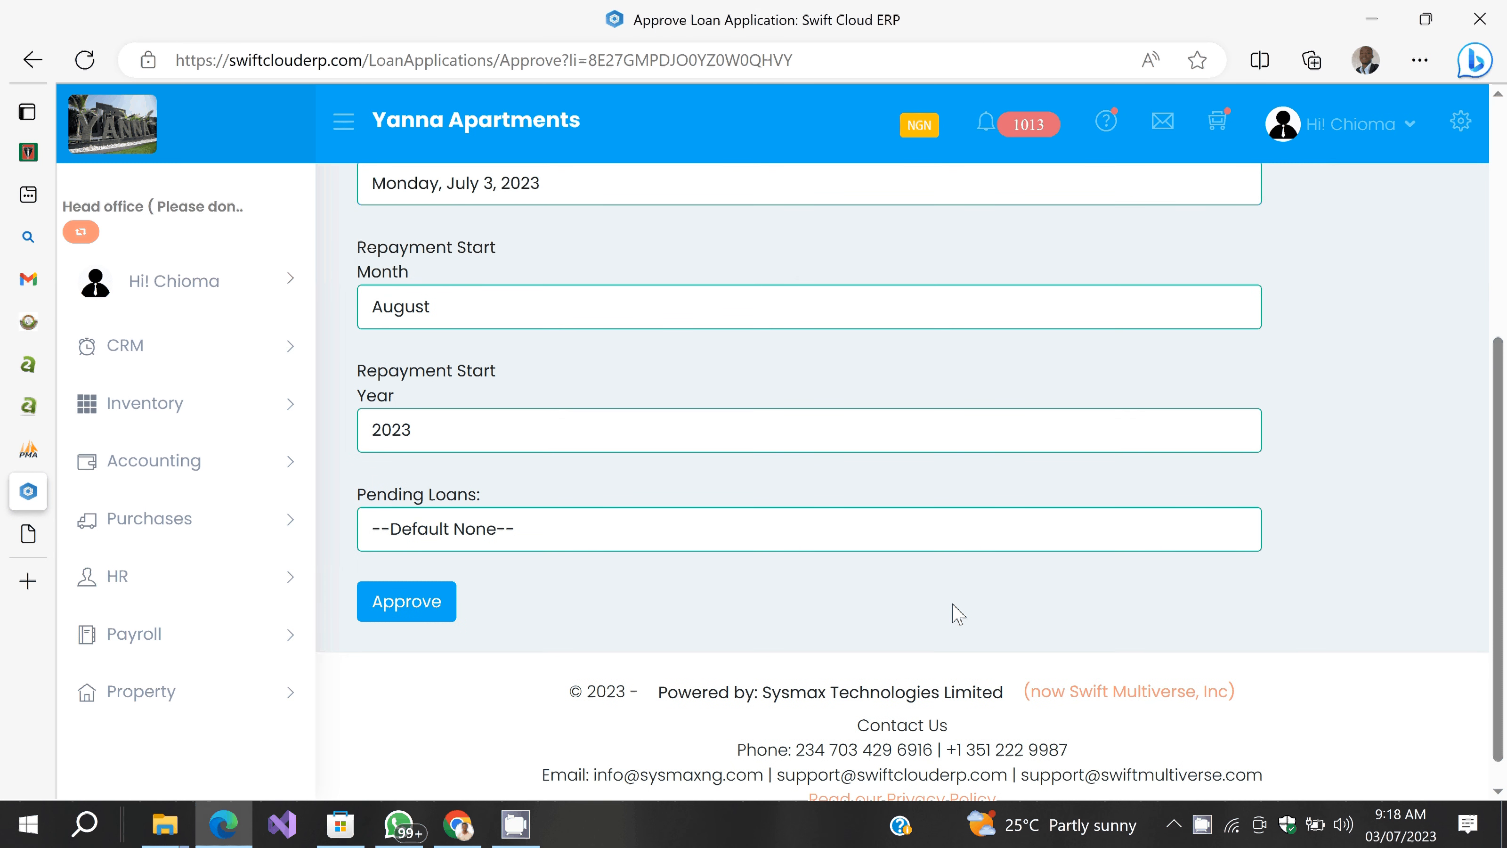
scroll(586, 615, "down", 1)
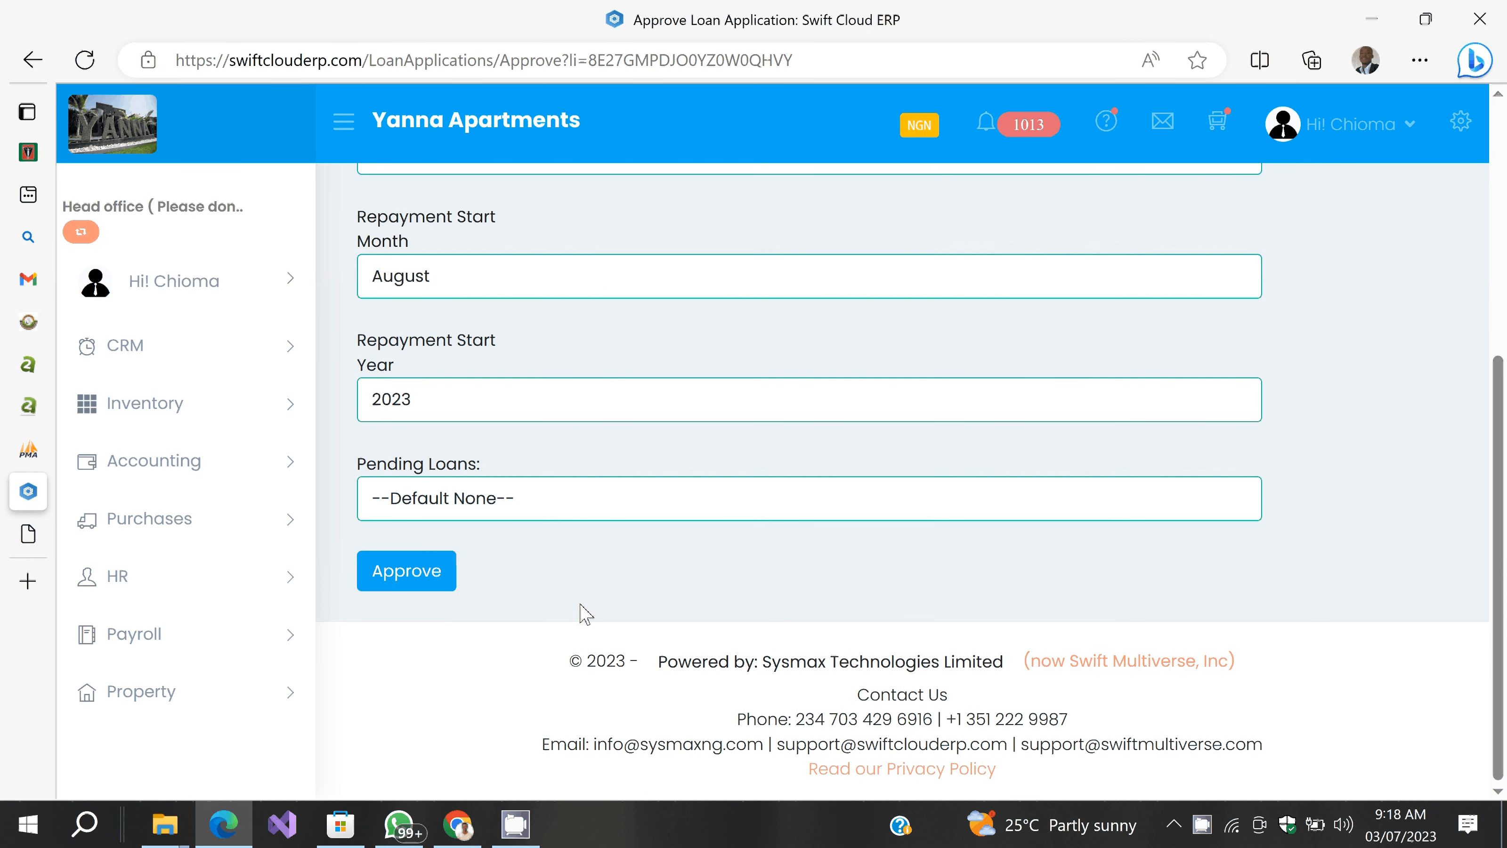
left_click(425, 594)
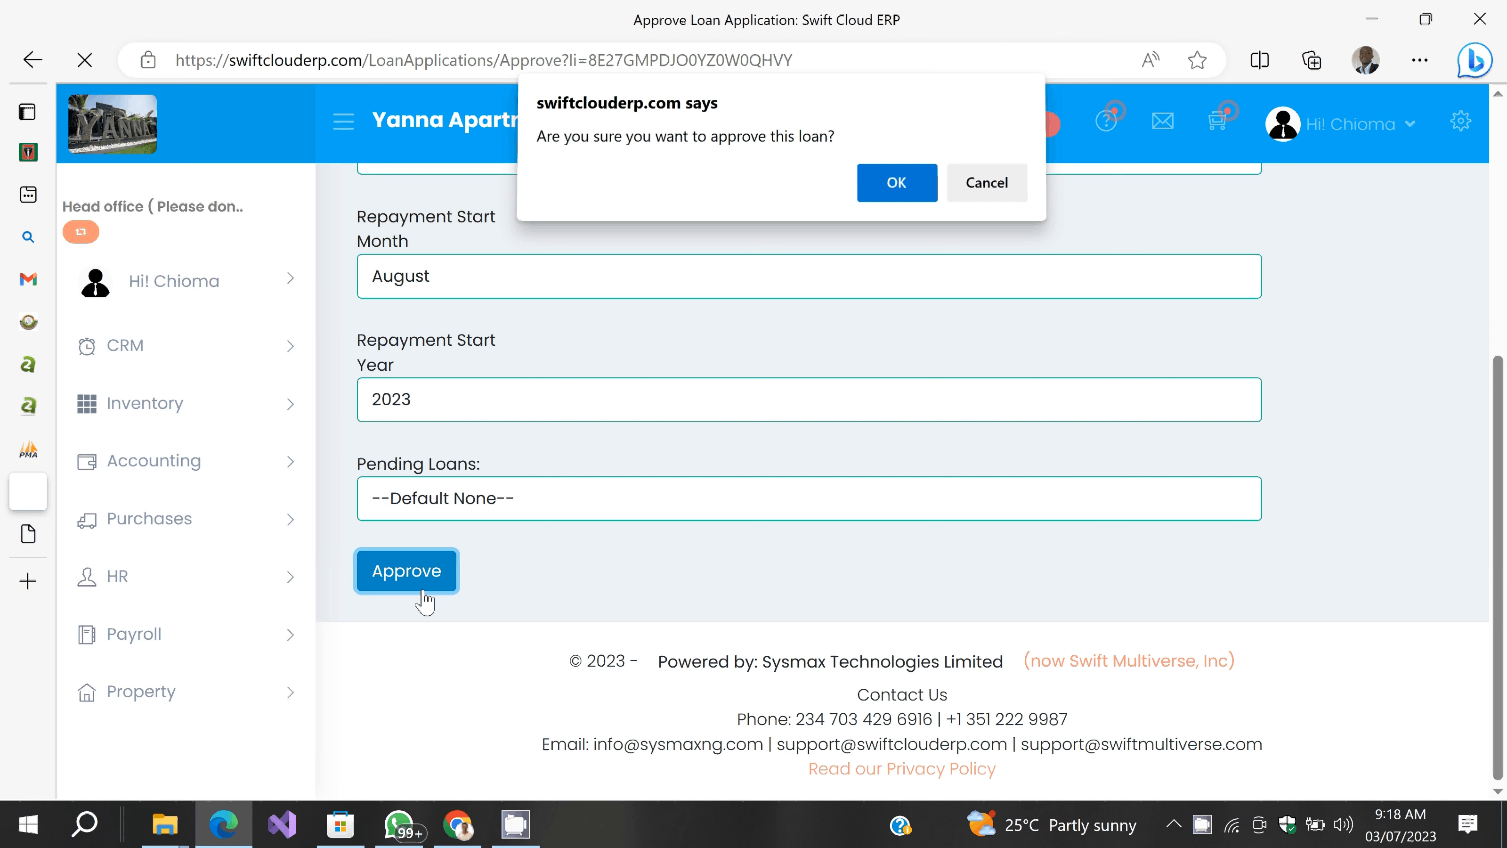
key("Return")
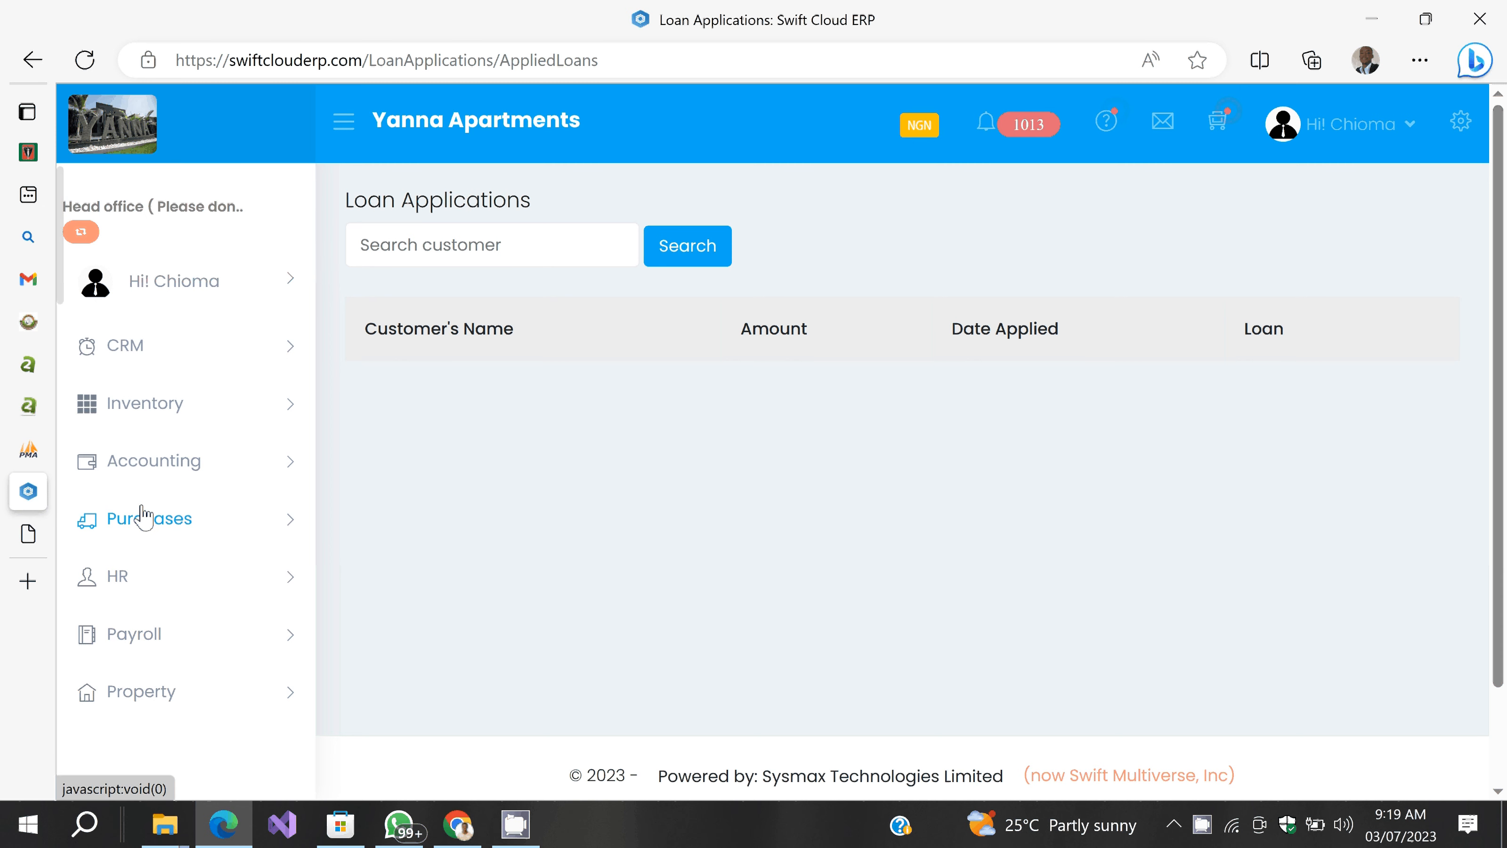
Step: Open the Loans Disbursed page from Banking, showing no loans and a 0.00 total
scroll(142, 517, "down", 5)
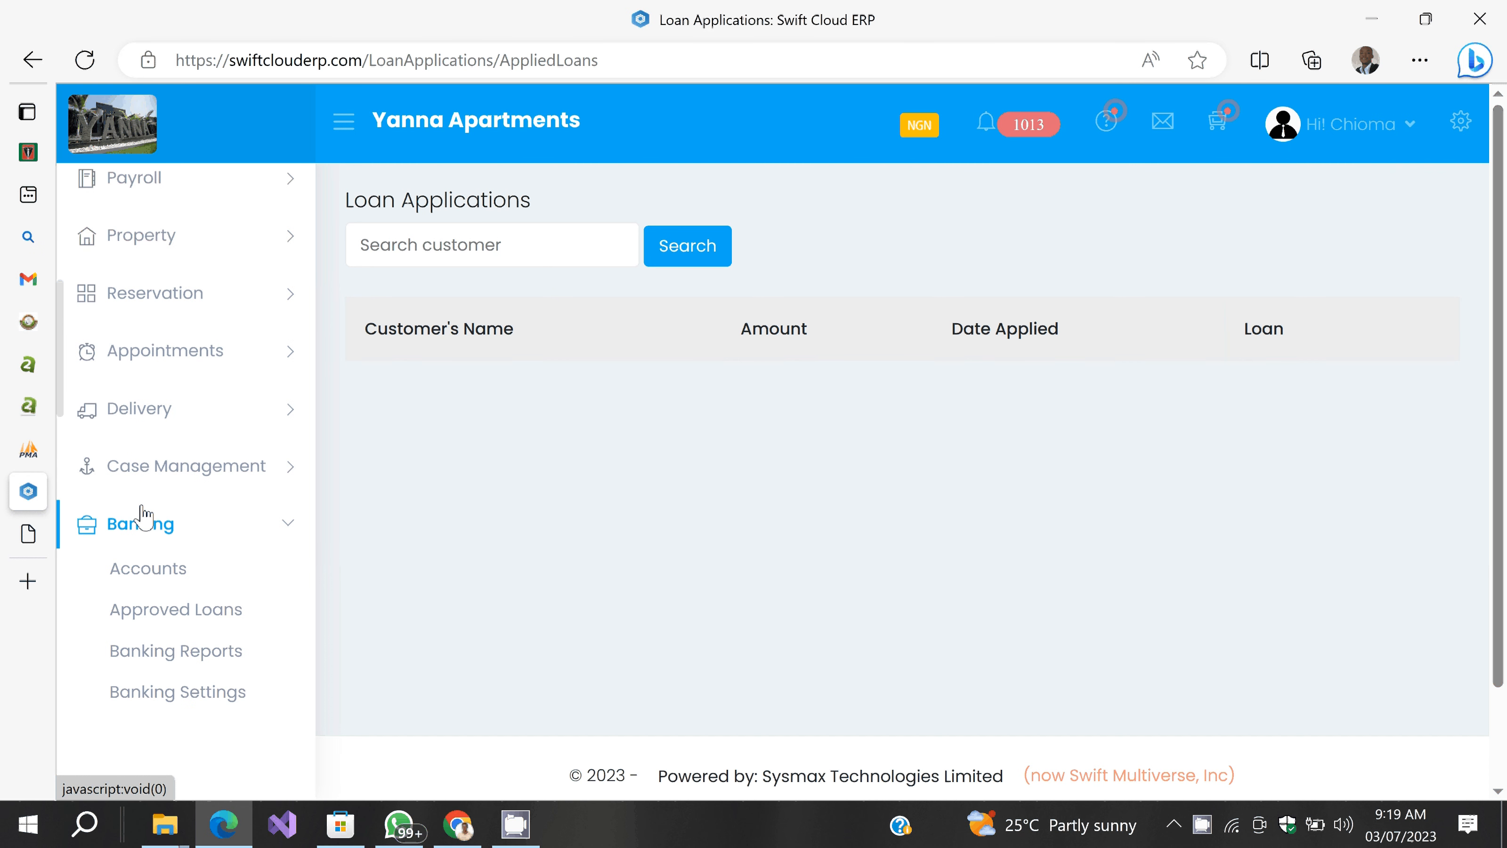
scroll(163, 436, "down", 3)
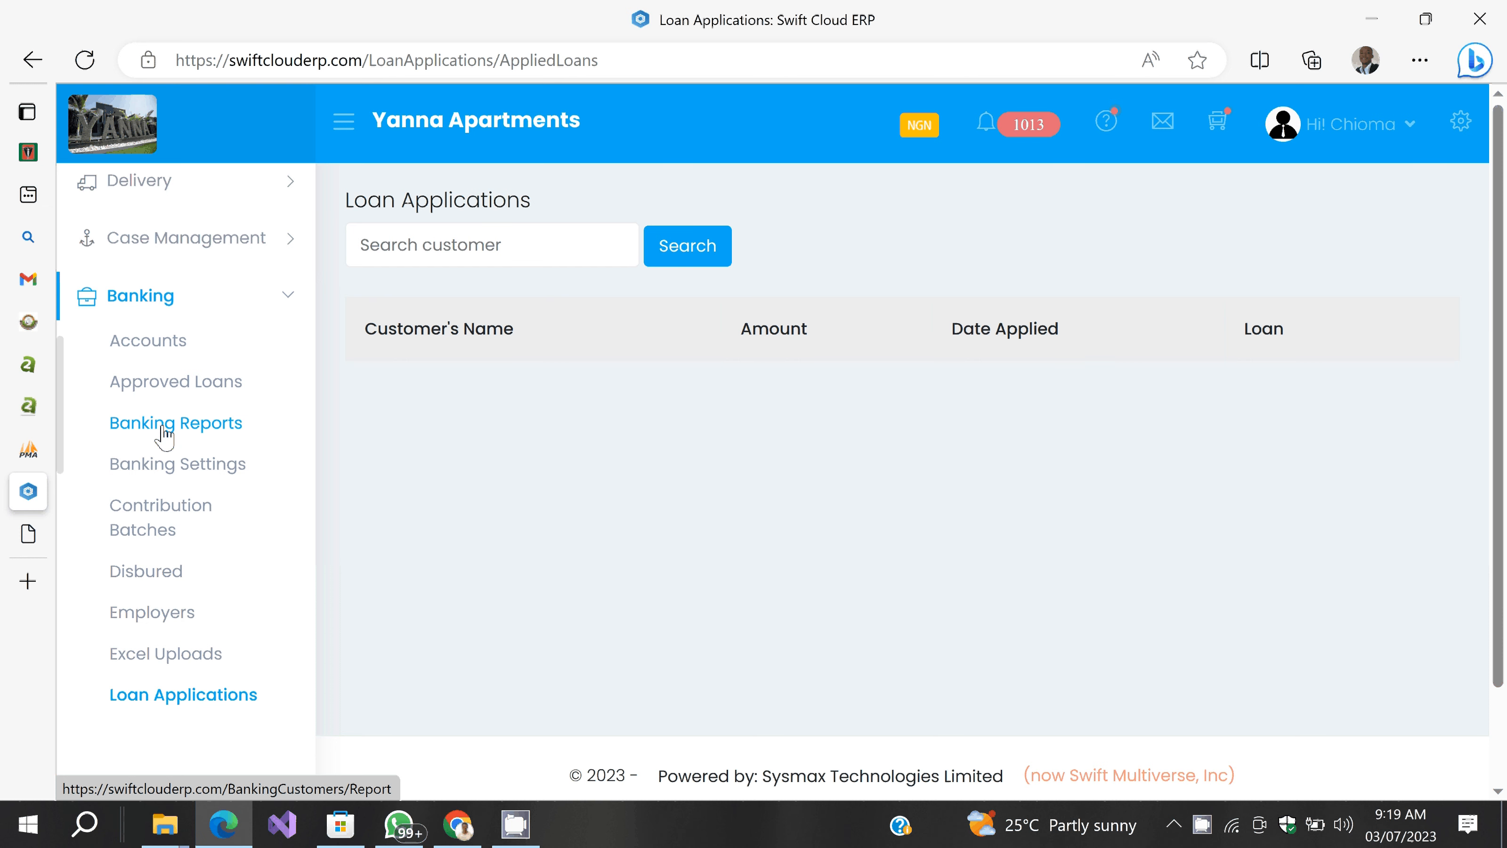
scroll(164, 435, "down", 2)
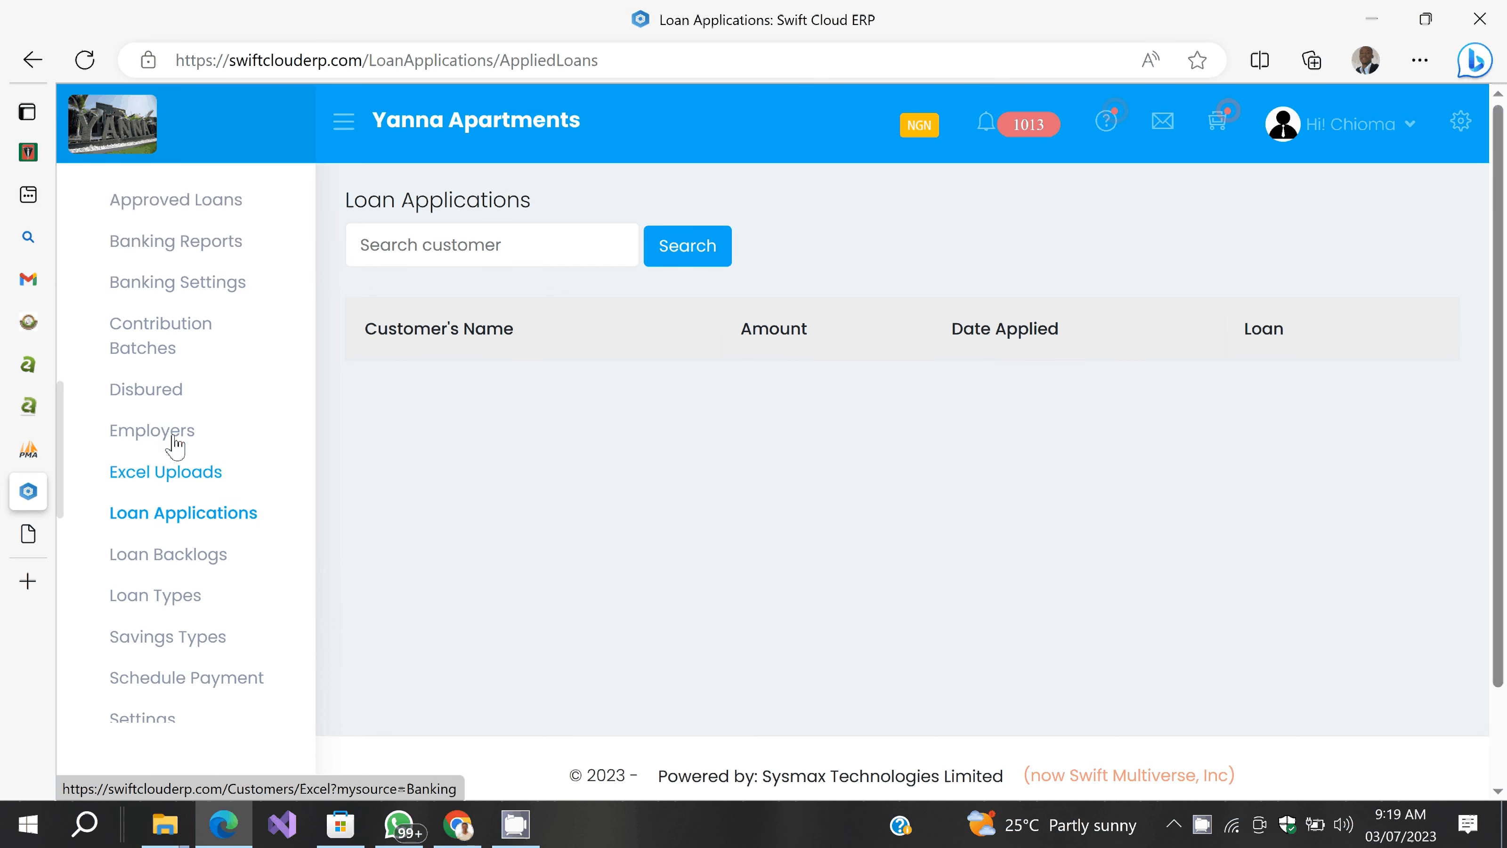
scroll(175, 445, "down", 3)
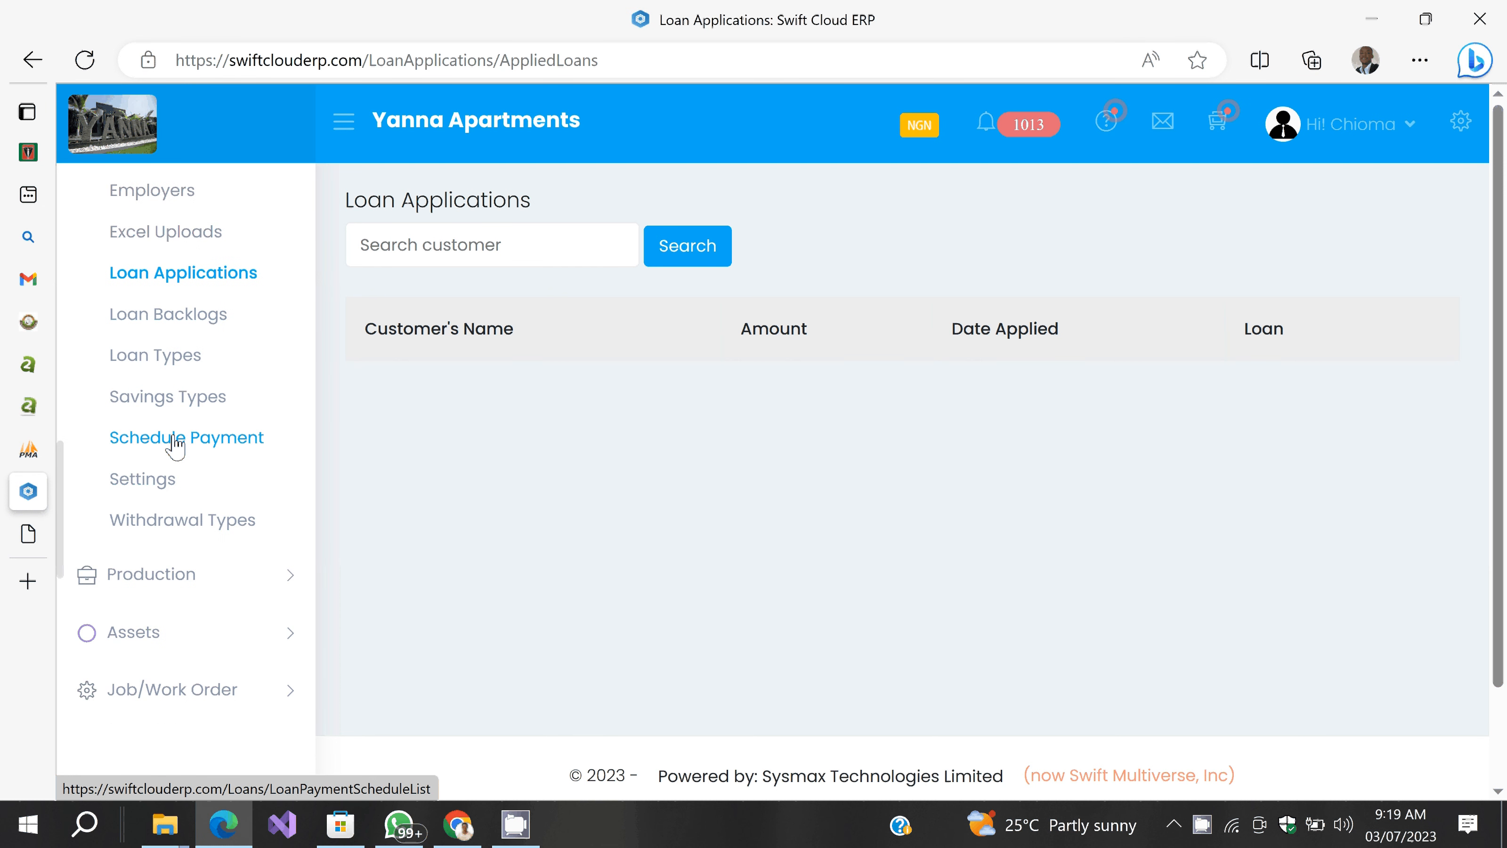
scroll(175, 445, "up", 1)
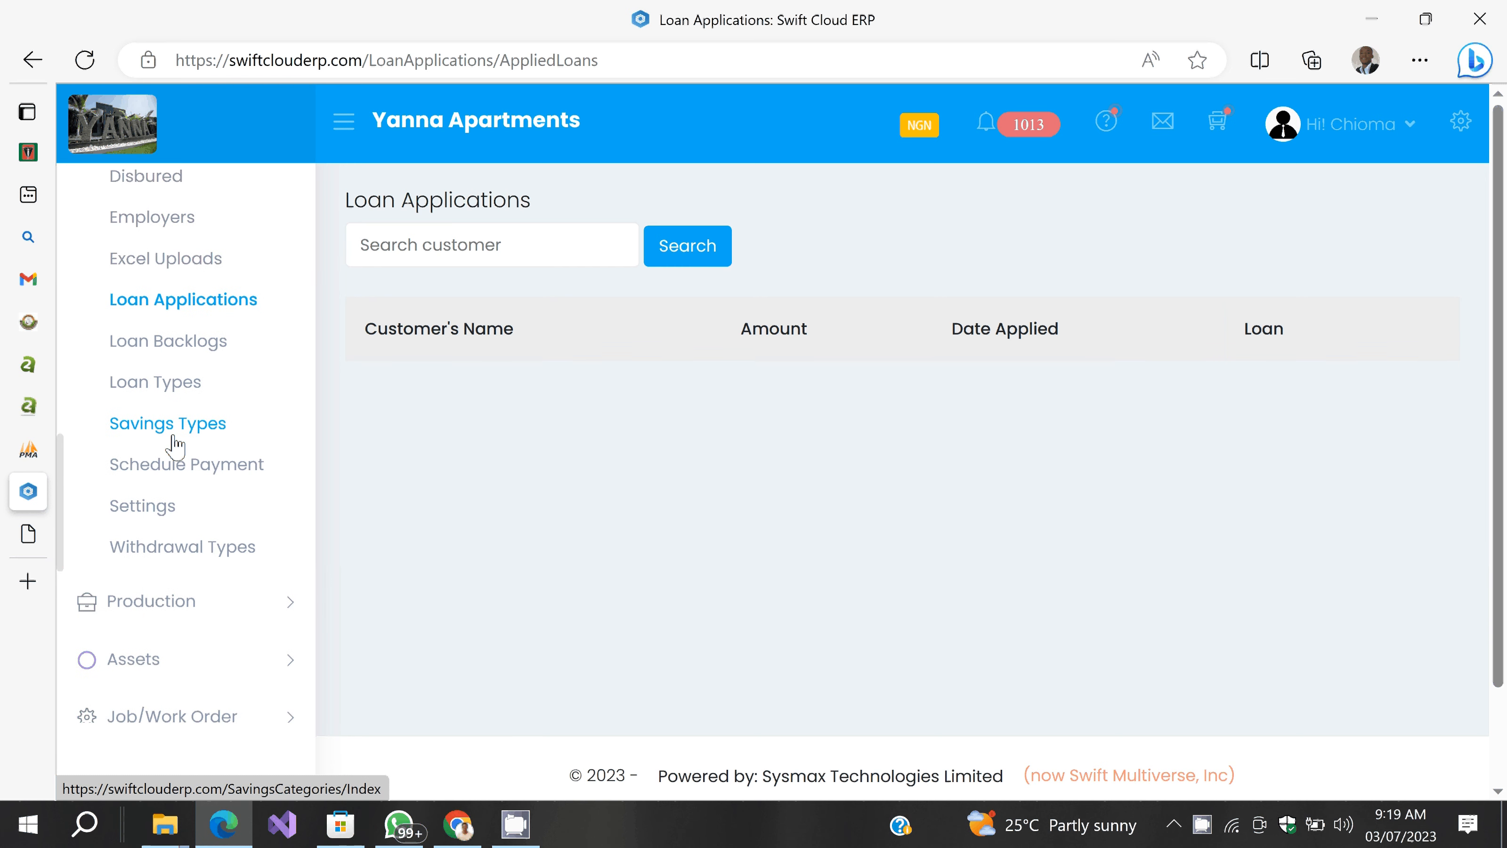
scroll(175, 445, "up", 1)
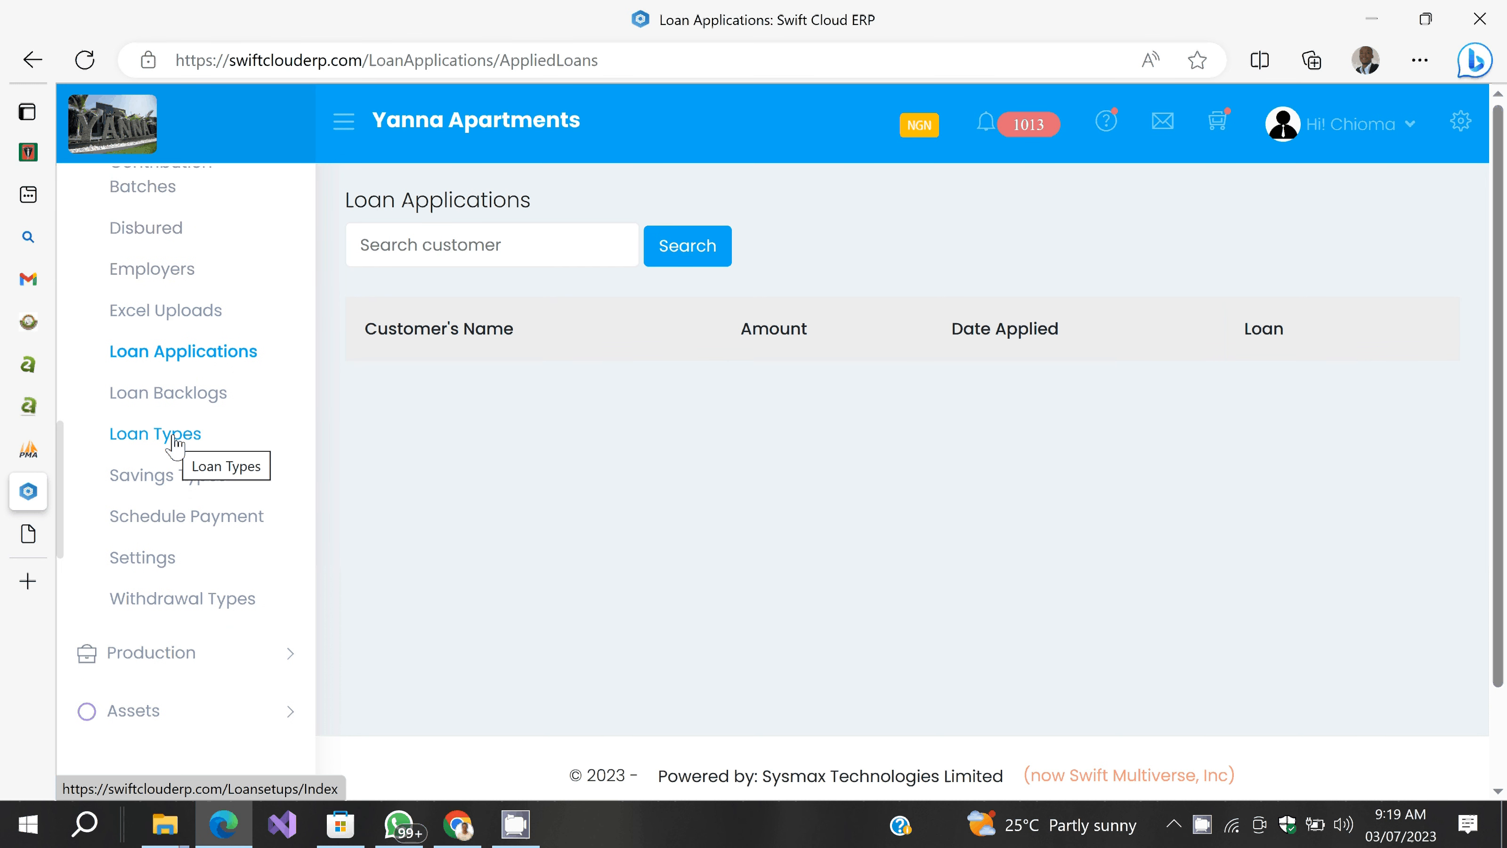
scroll(176, 445, "up", 2)
scroll(175, 445, "up", 1)
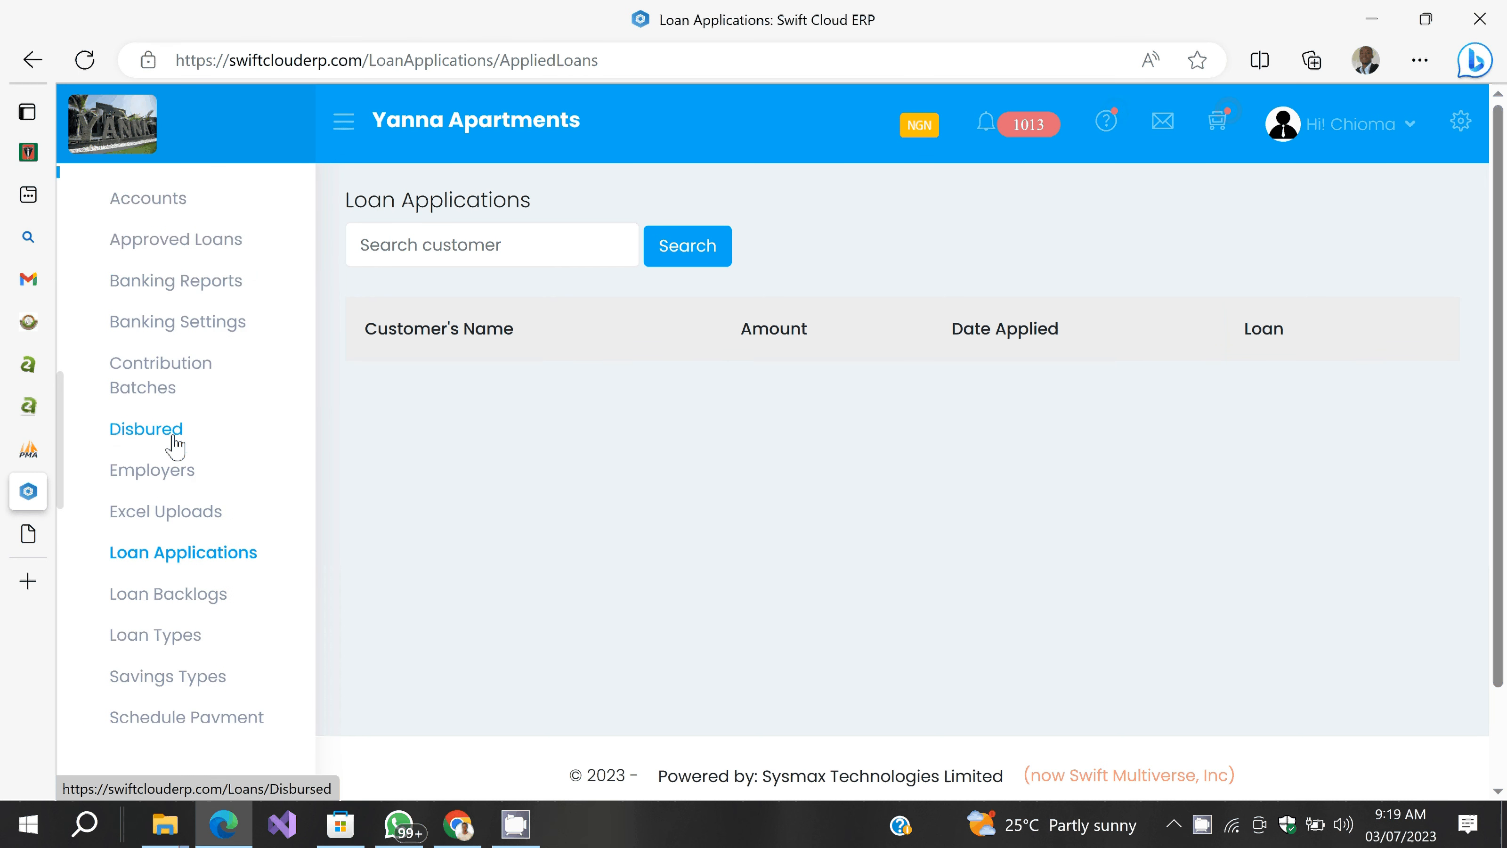
scroll(176, 445, "up", 1)
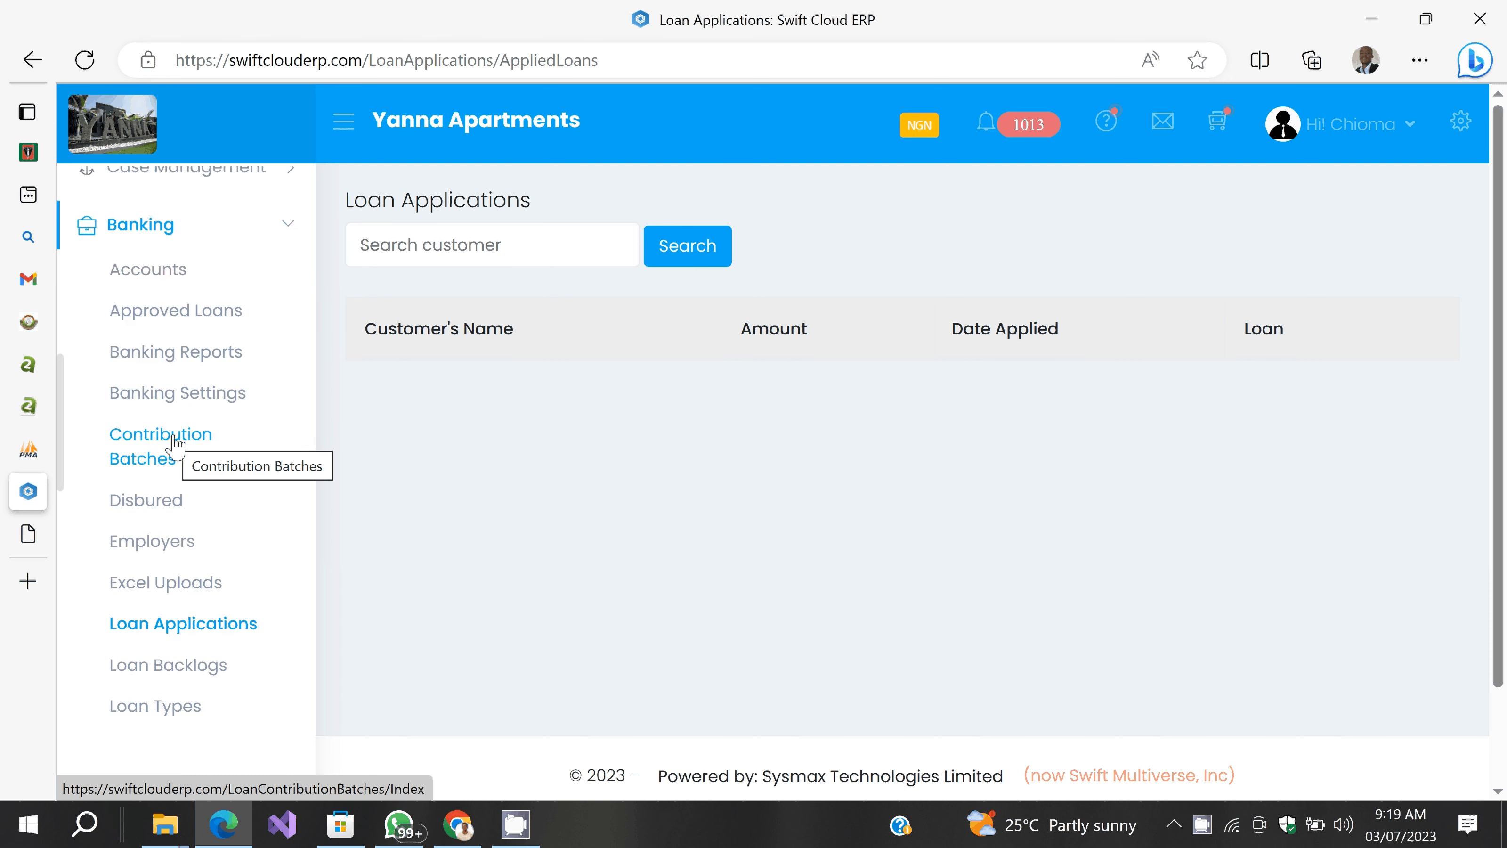
scroll(175, 445, "up", 2)
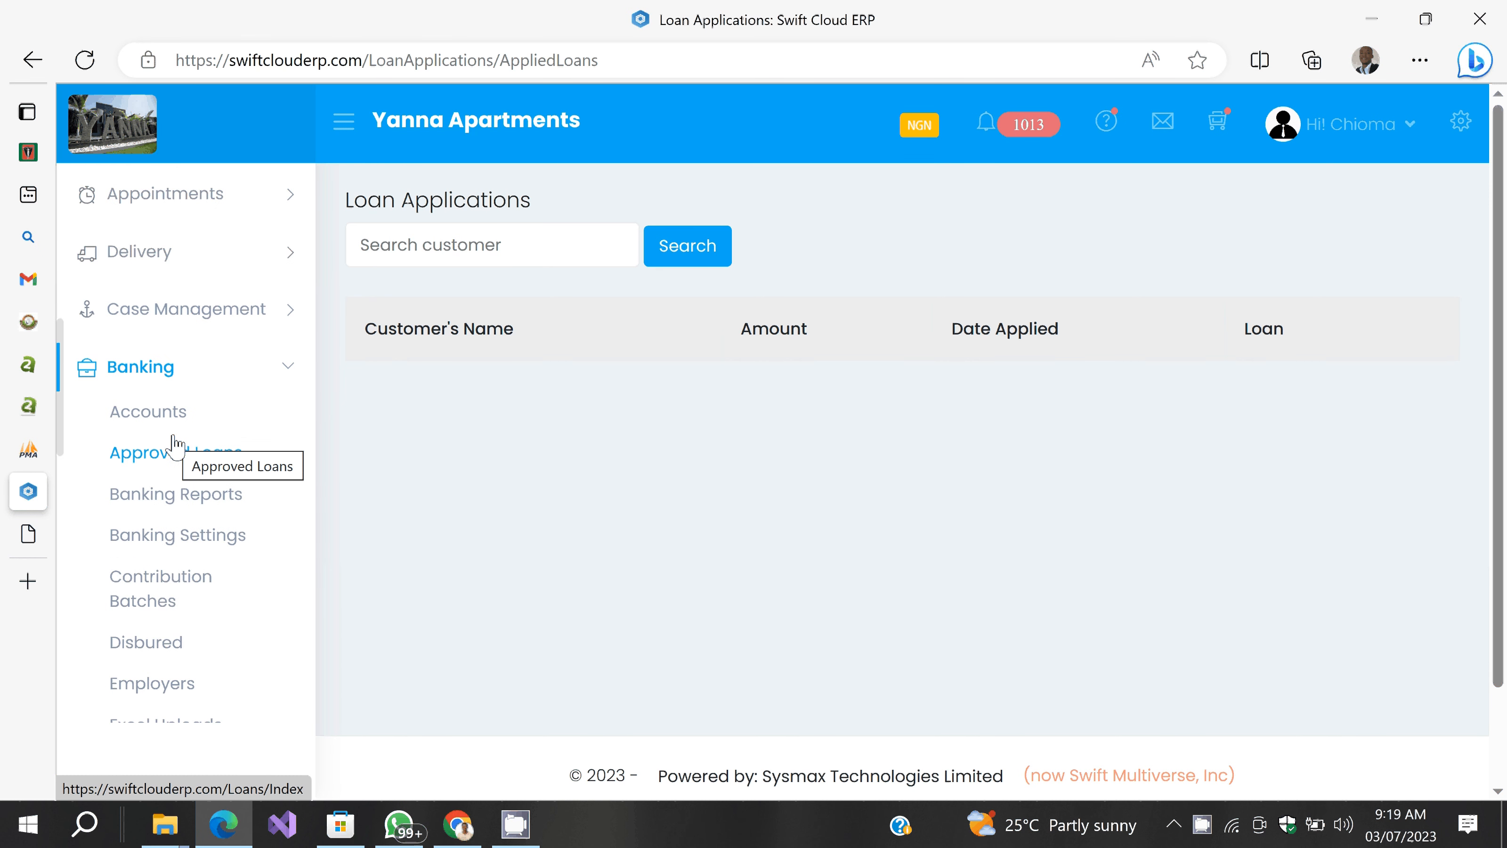
left_click(175, 445)
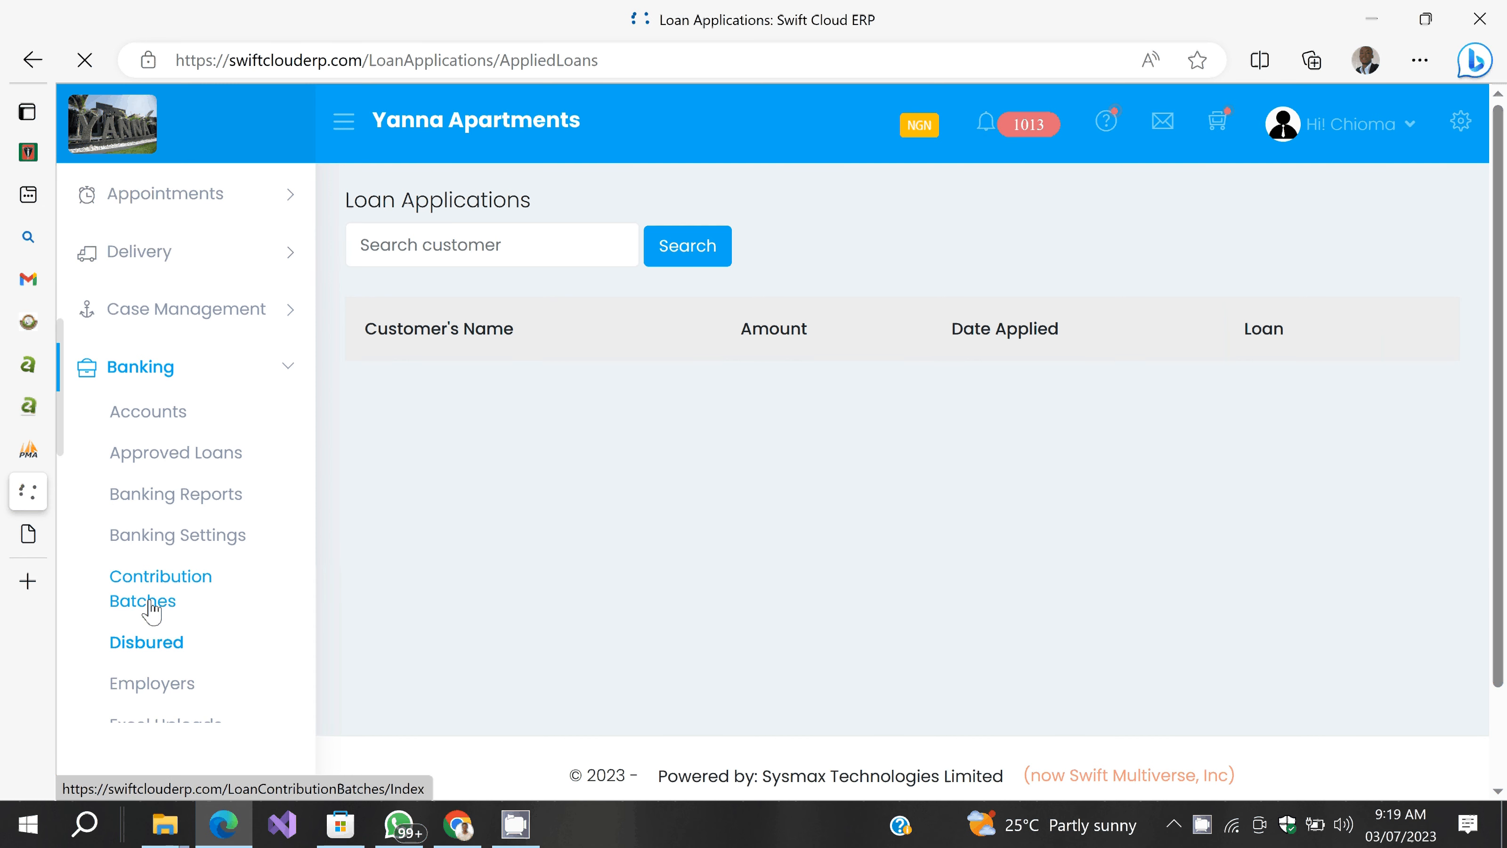
scroll(153, 611, "down", 4)
scroll(153, 611, "down", 3)
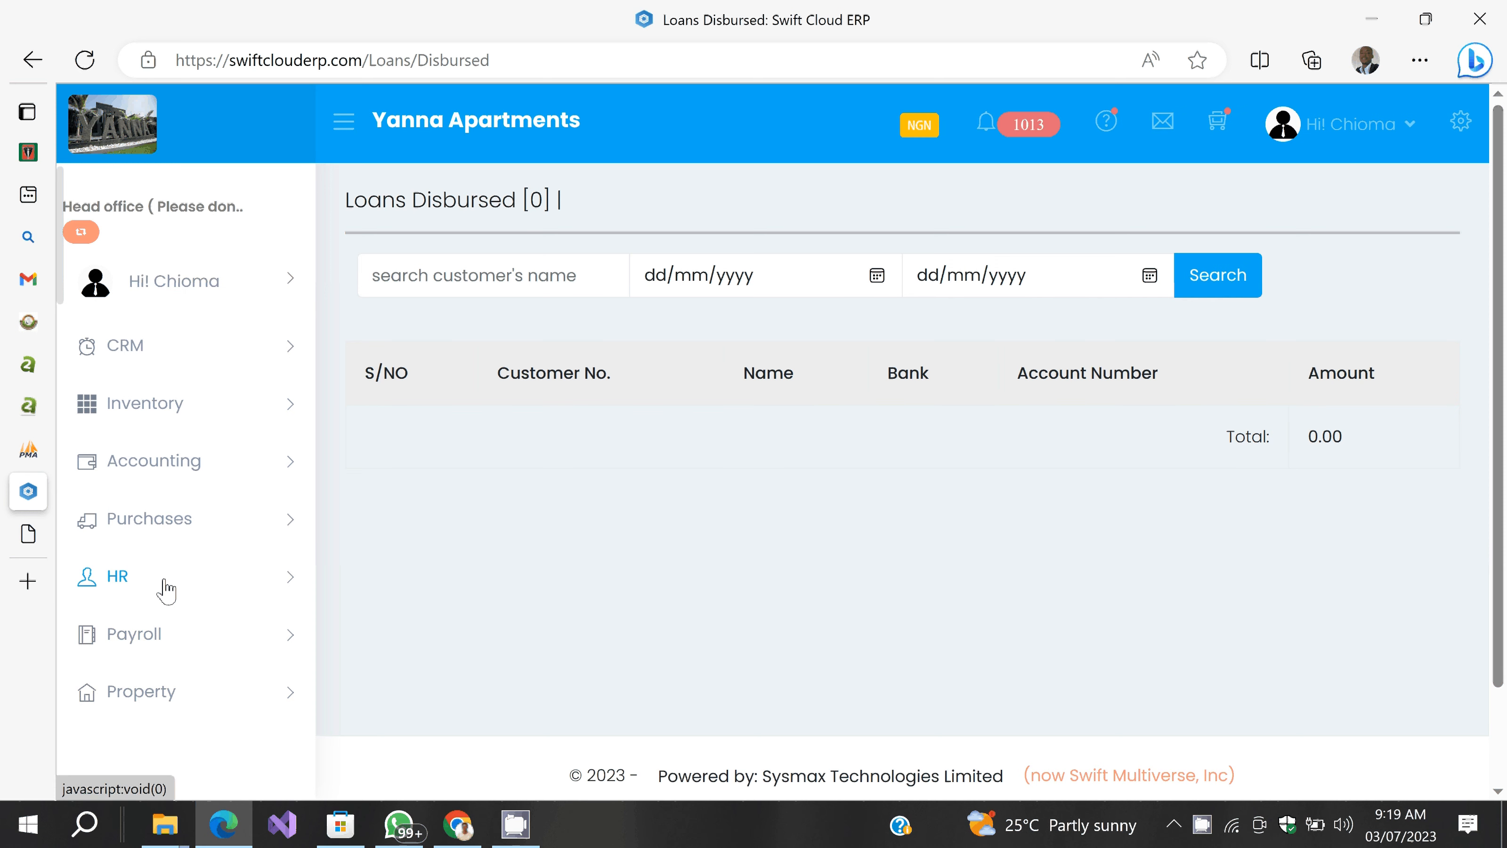
Step: Open the Approved Loans report, filtered to Active loans
scroll(154, 612, "down", 10)
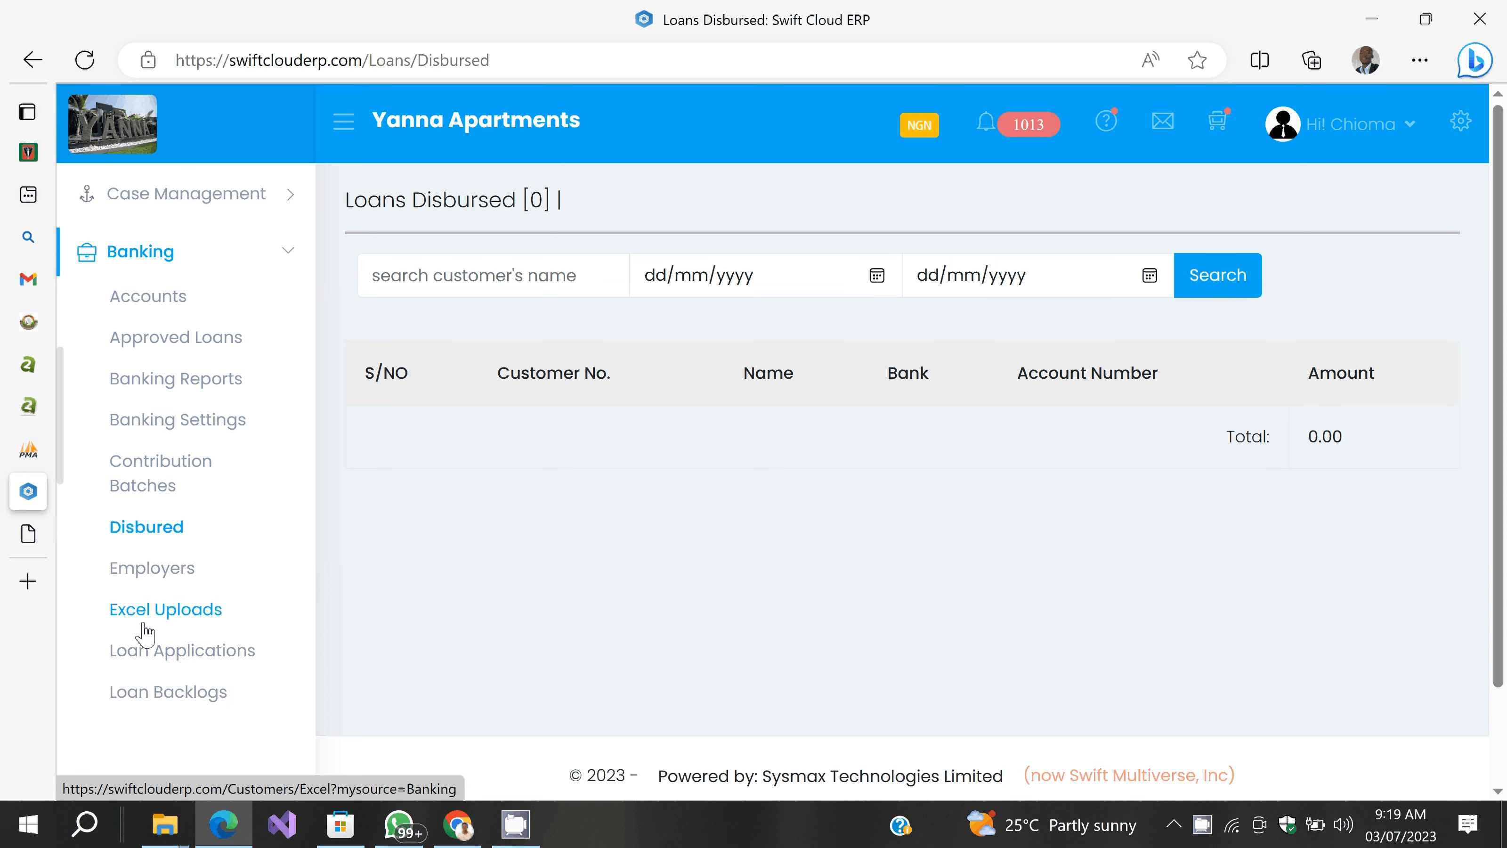
scroll(145, 338, "up", 1)
left_click(146, 351)
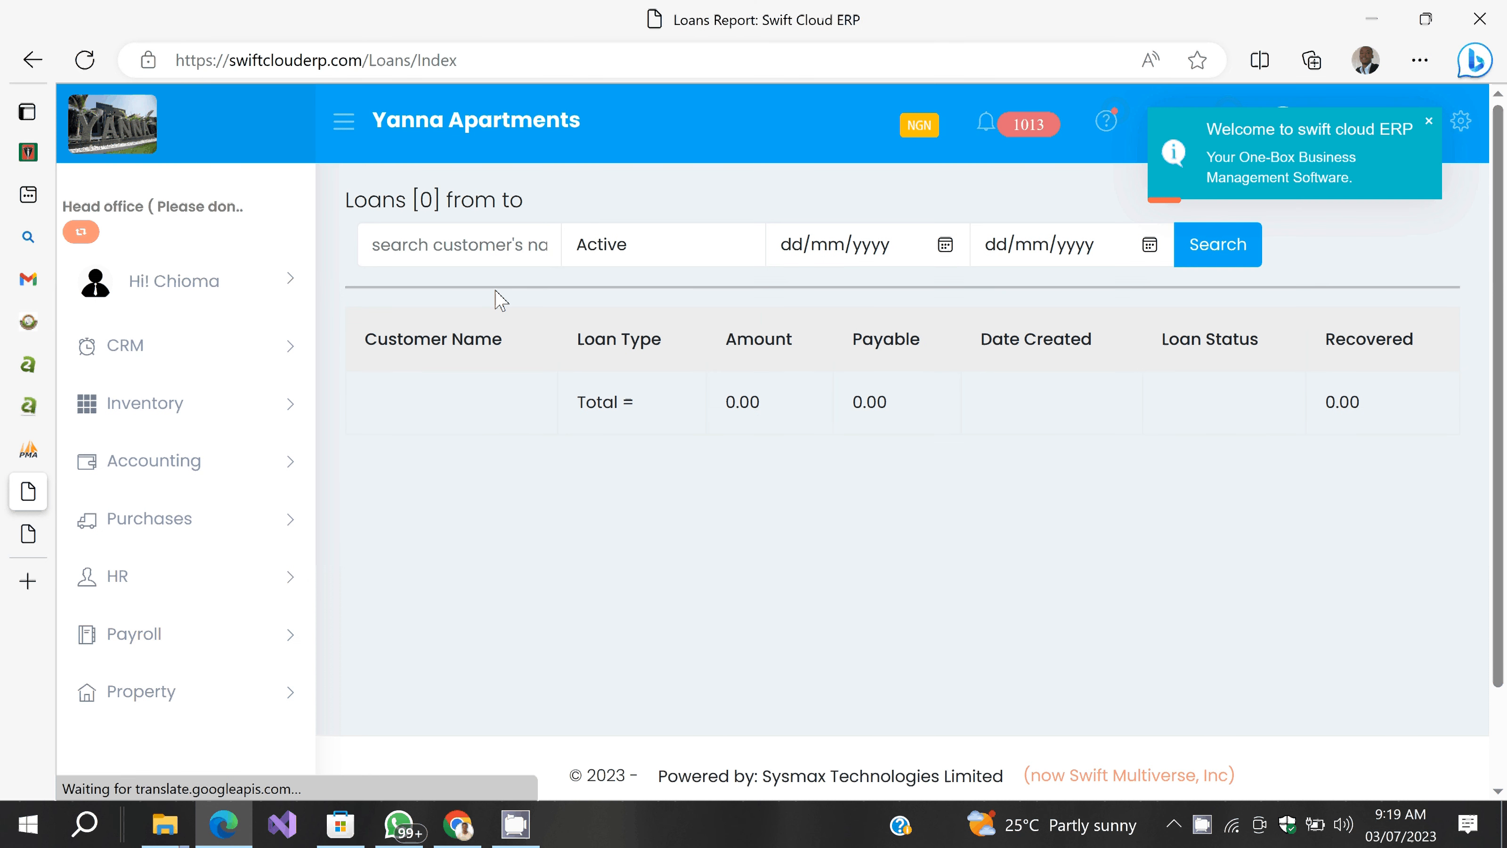
Step: Search loans from 03/07/2023 to 03/07/2023 and open the Small Biz Loan's details
left_click(946, 245)
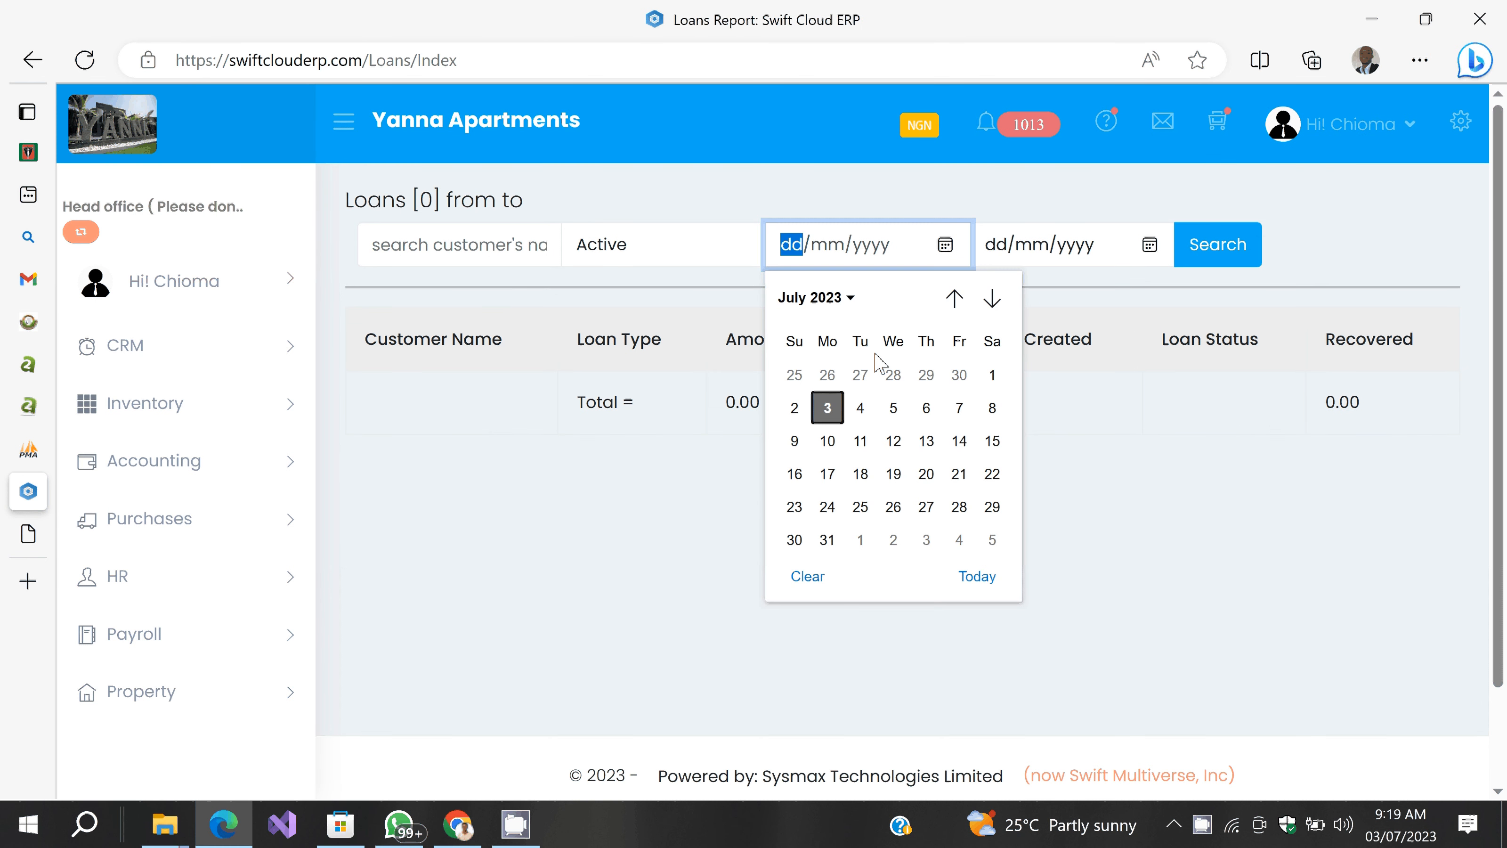
left_click(827, 408)
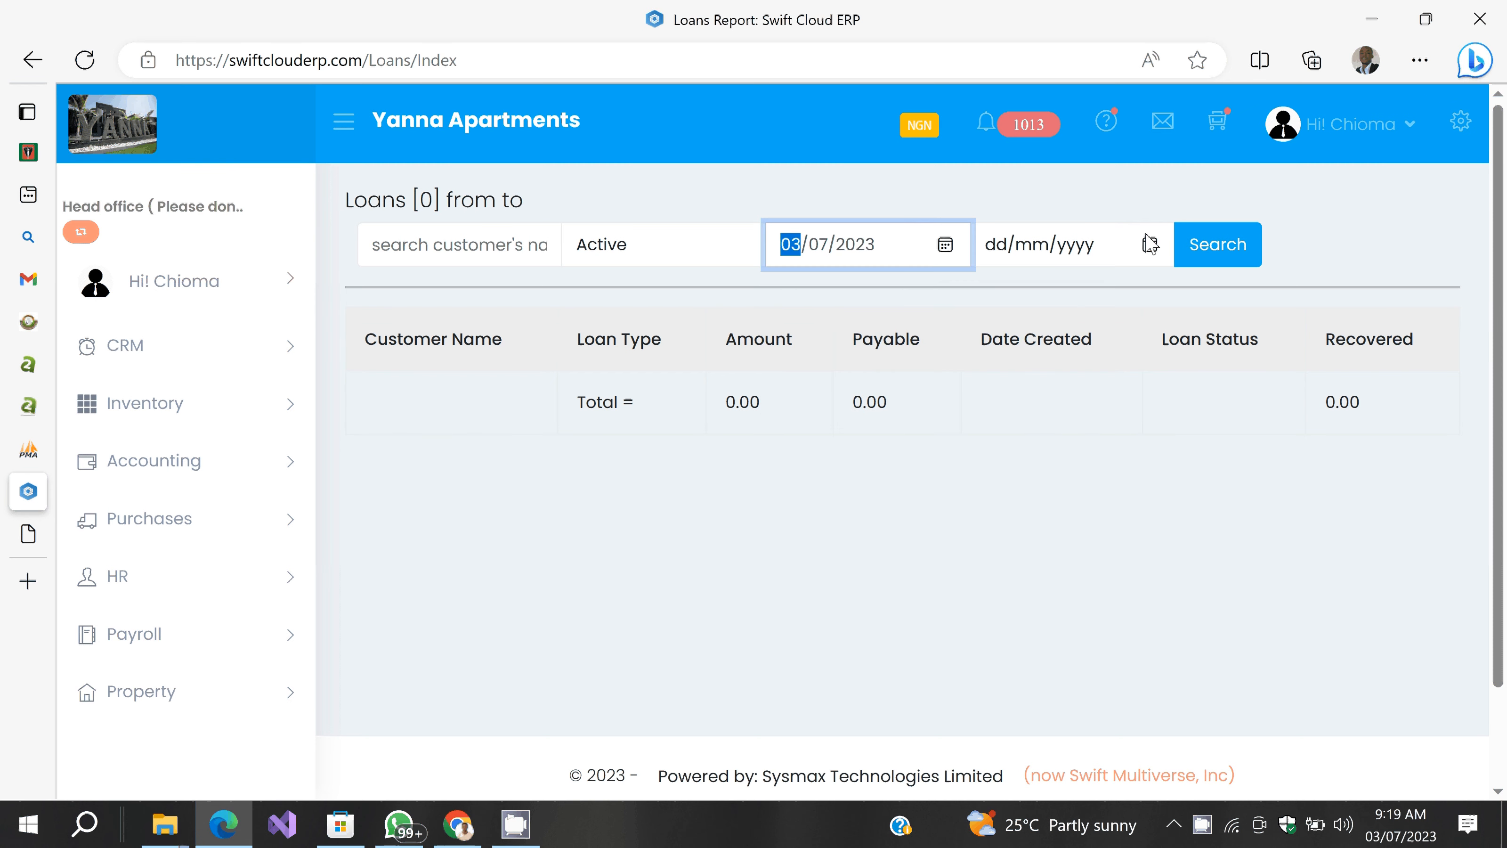
left_click(1150, 243)
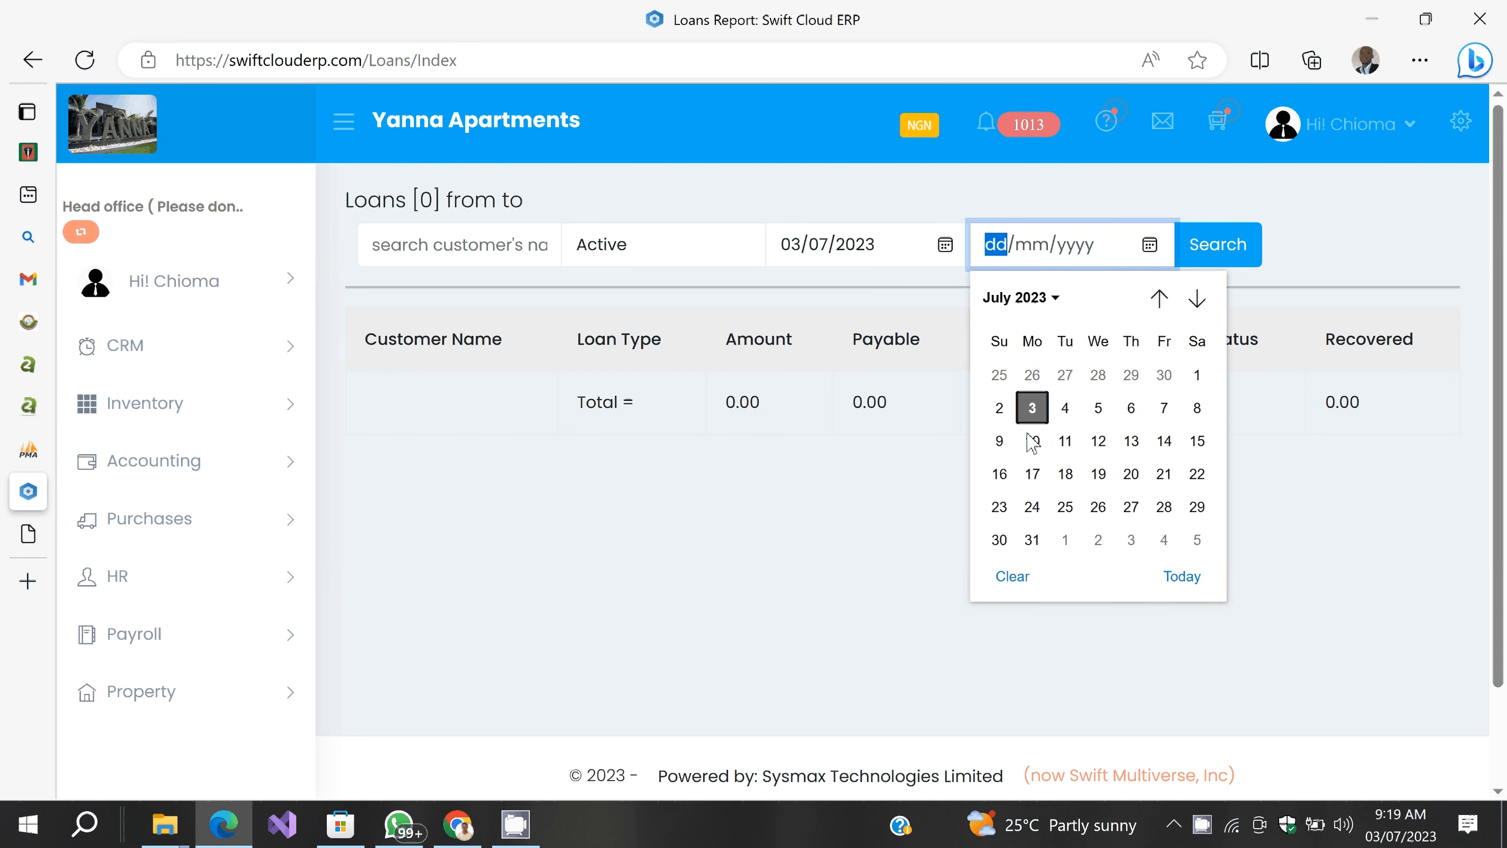
left_click(1032, 408)
left_click(1214, 239)
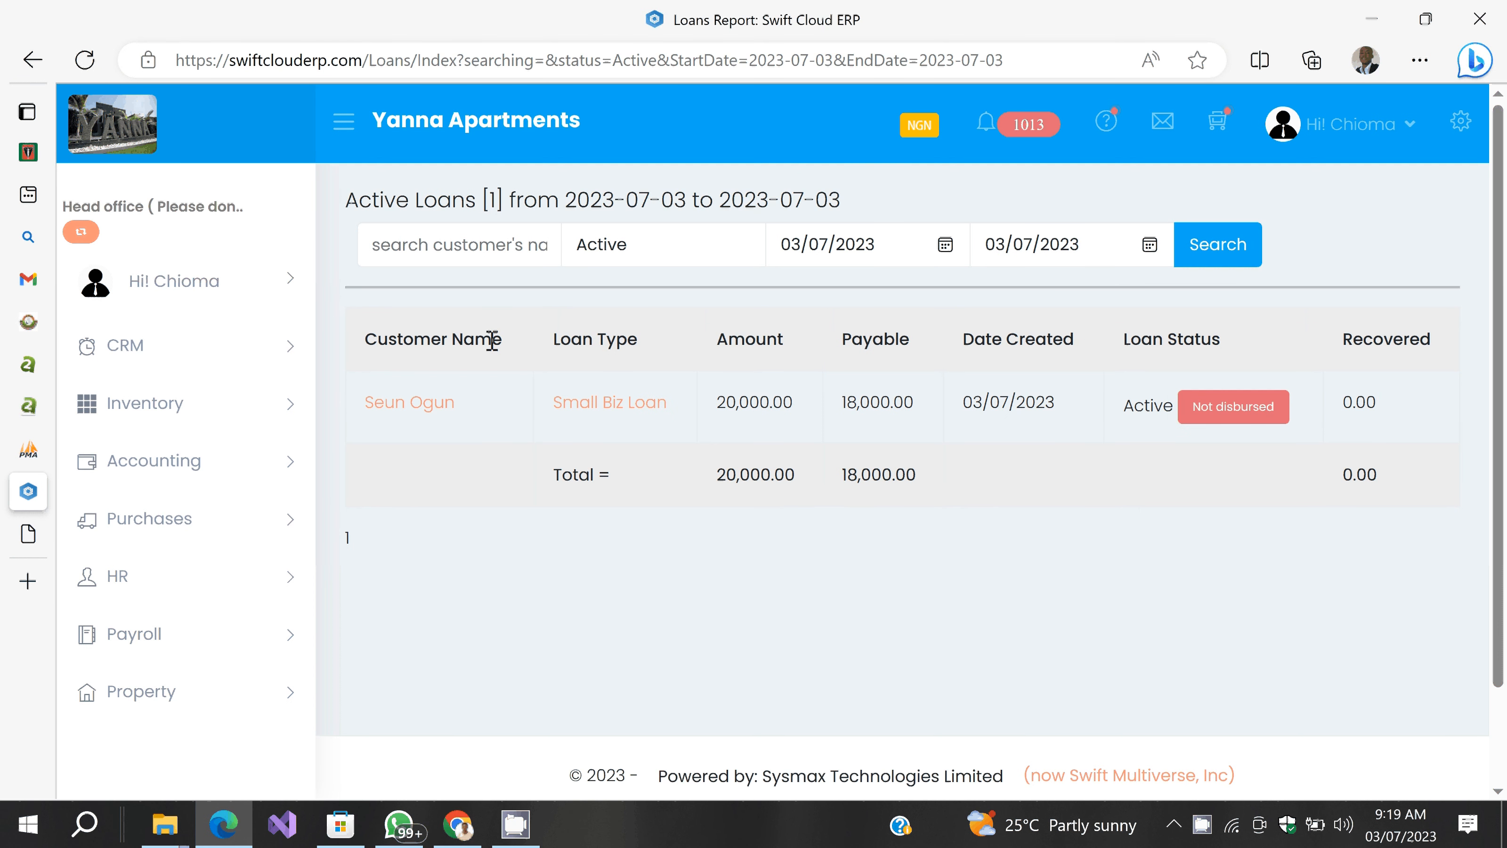
left_click(617, 410)
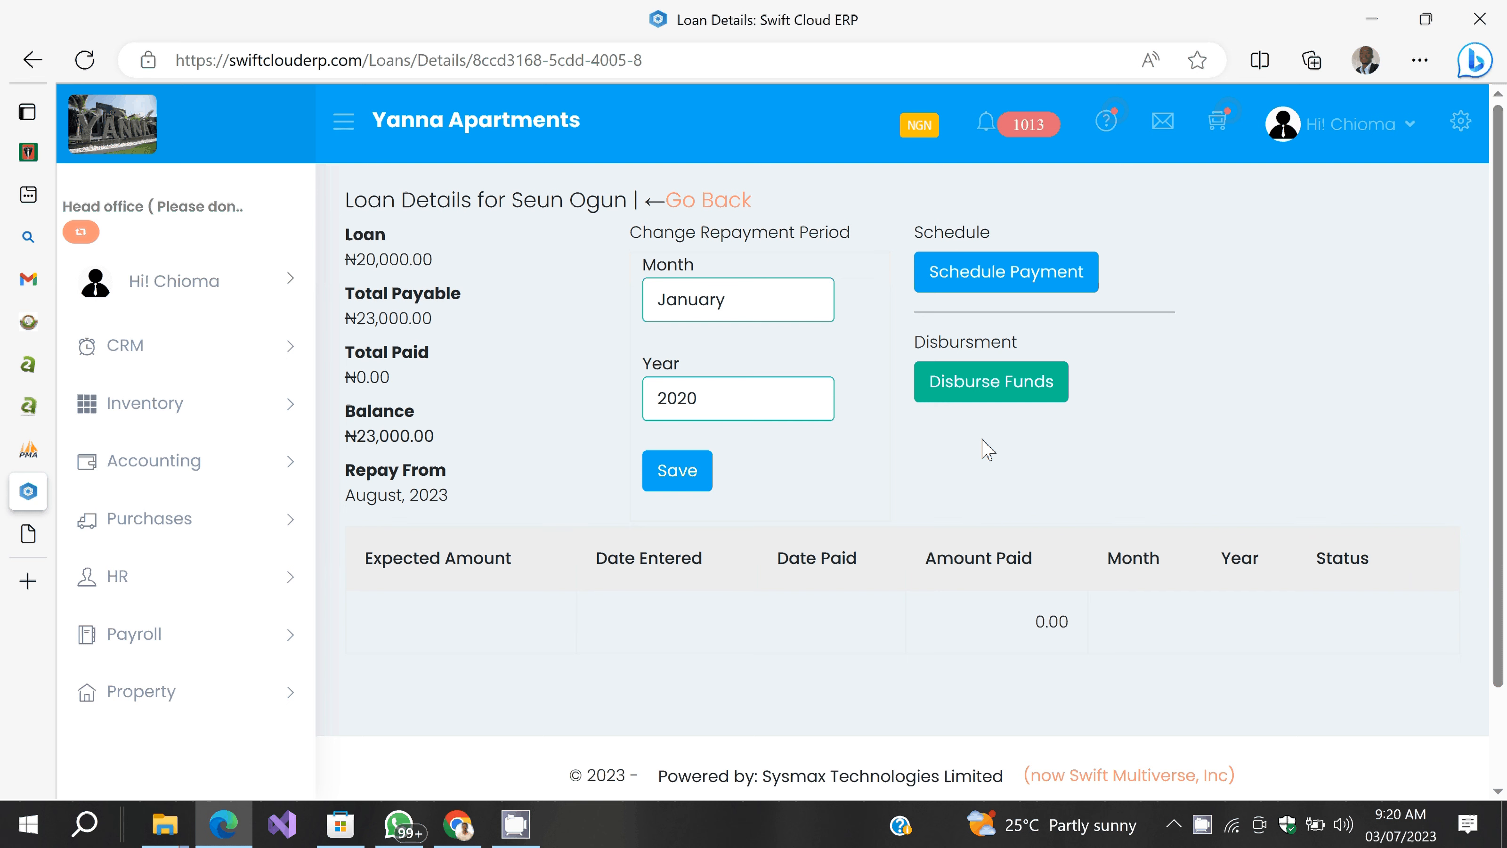
Step: Open the Disburse Funds form for the Small Biz Loan
left_click(976, 403)
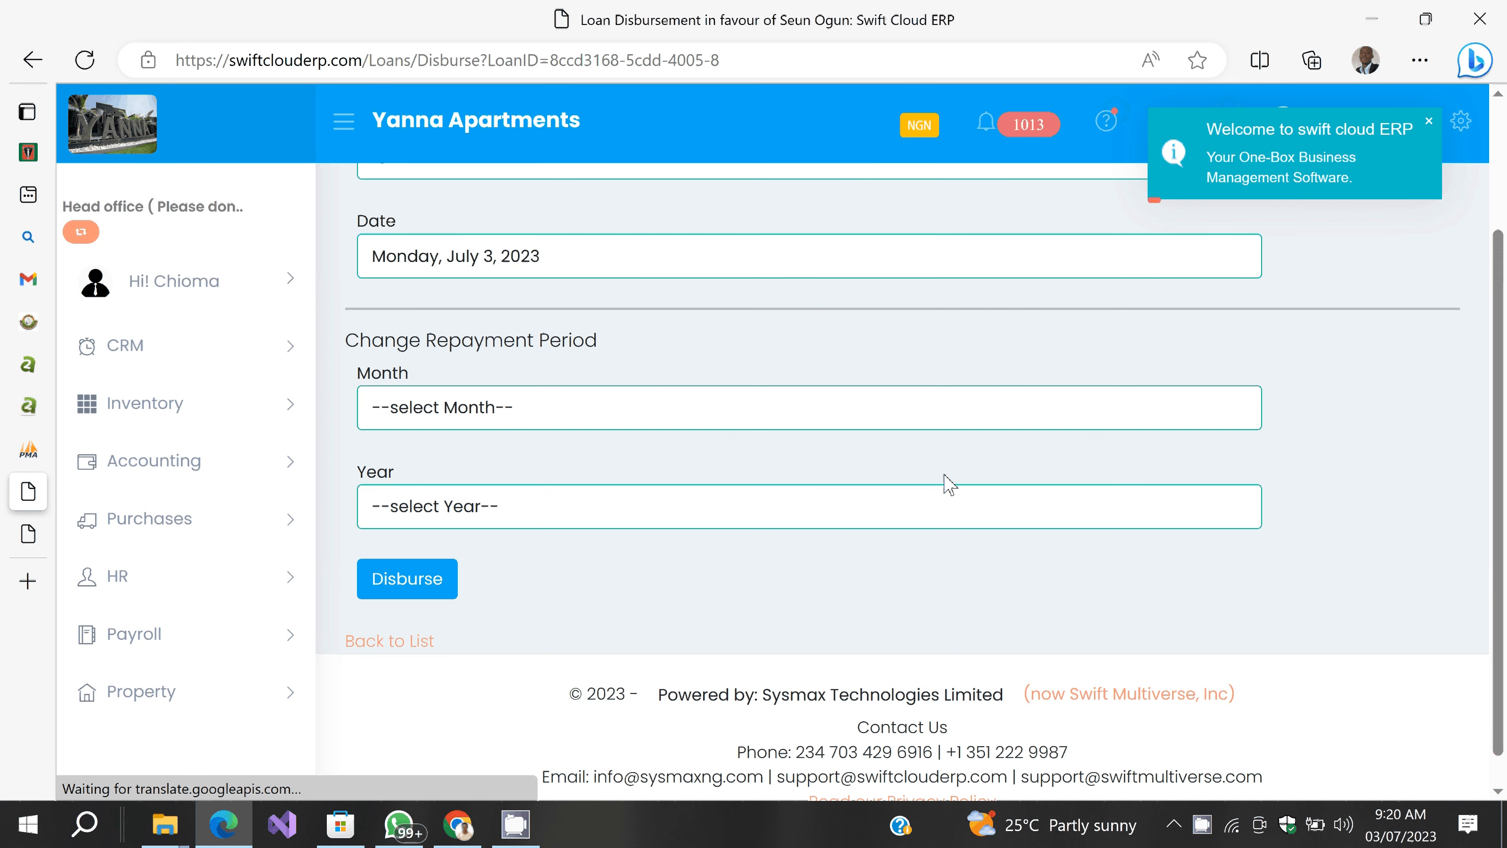
Step: Disburse ₦18,000.00 with the default amount and repayment start month, confirming the dialog
scroll(948, 483, "up", 3)
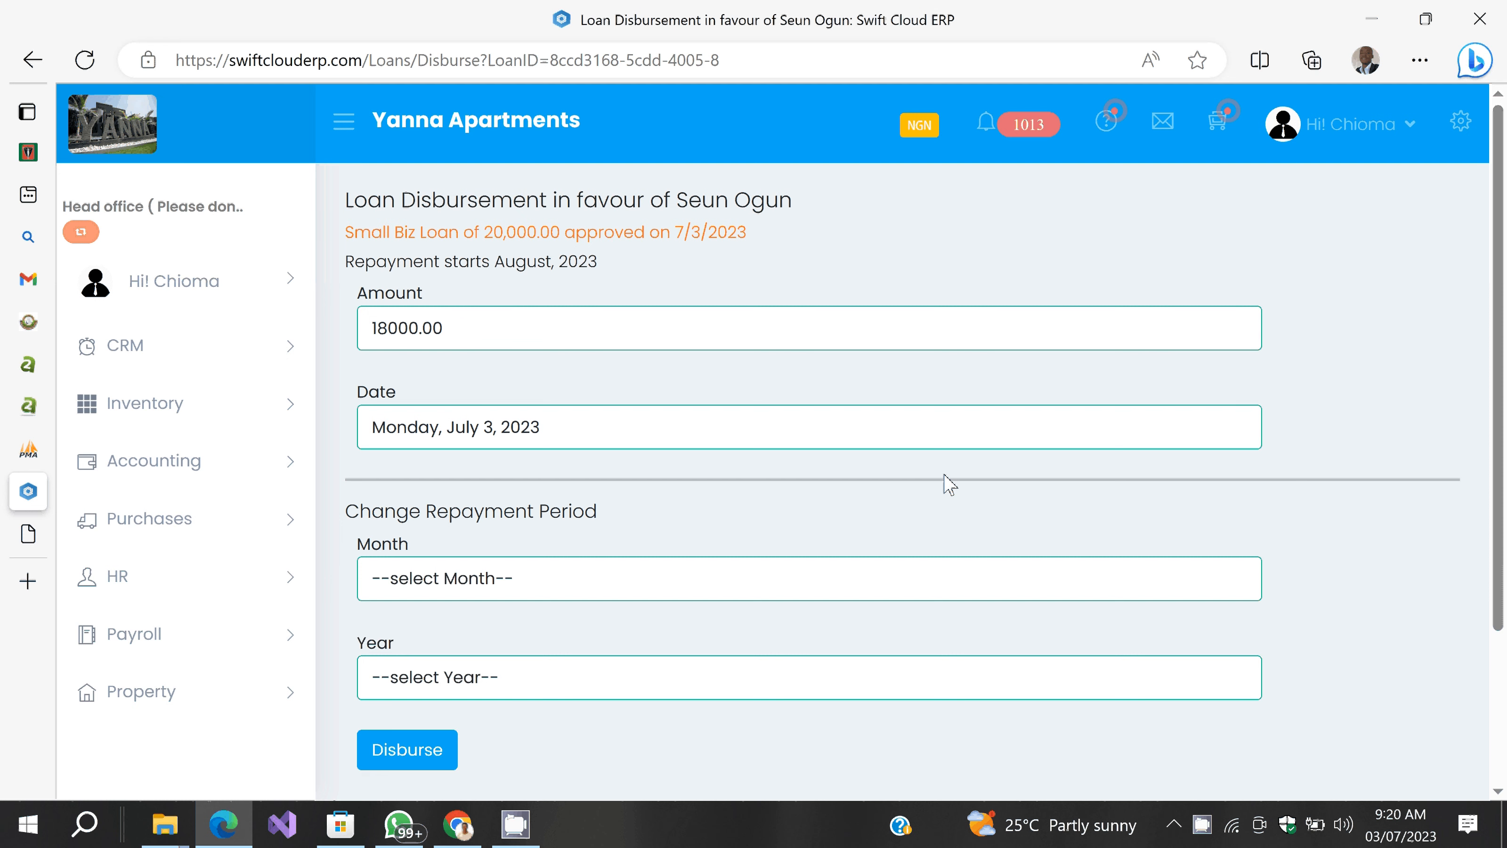
left_click(518, 308)
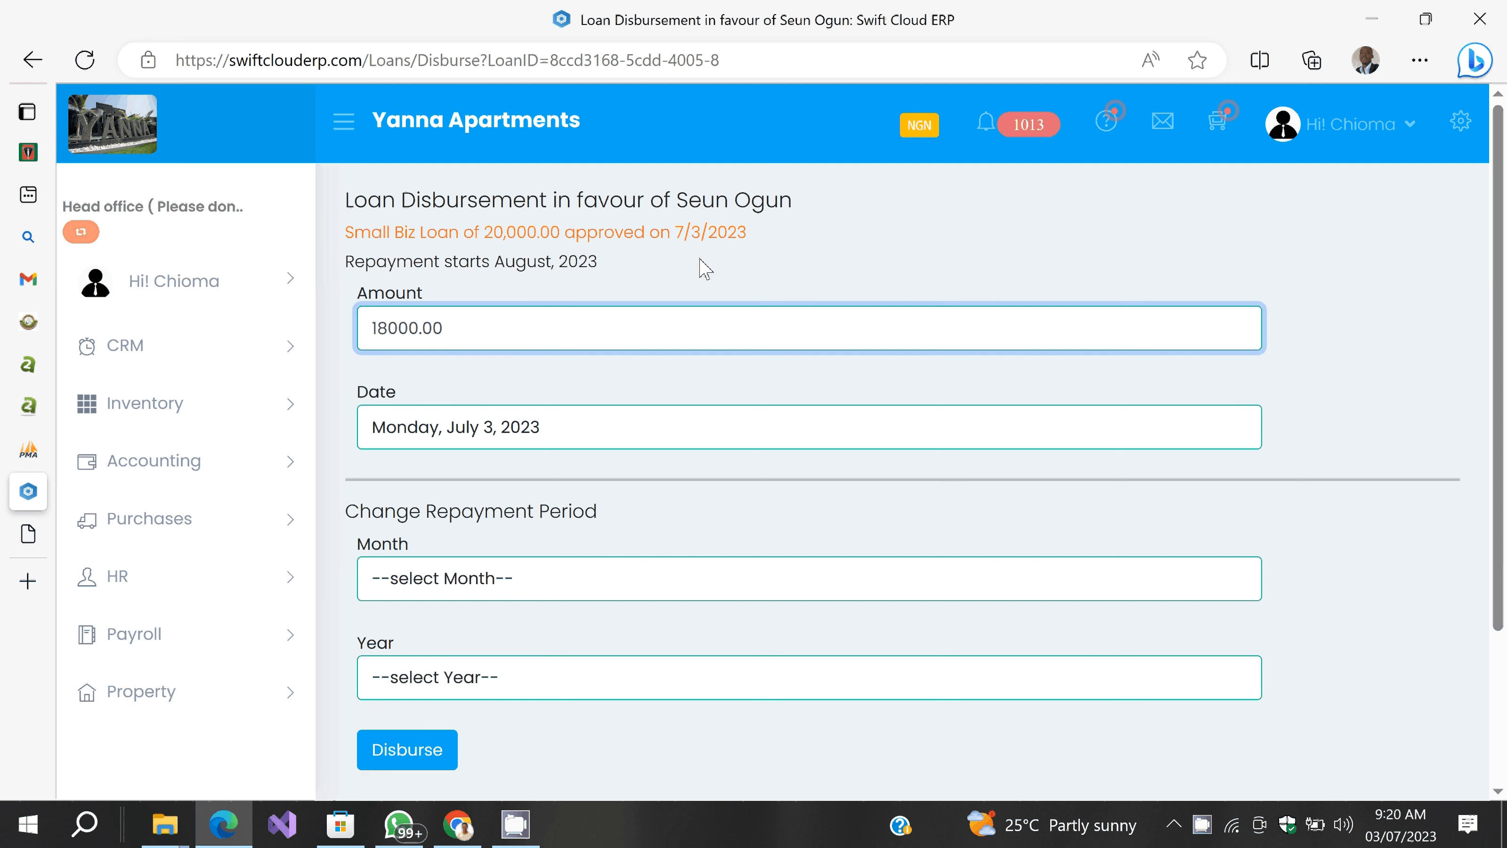
left_click(701, 259)
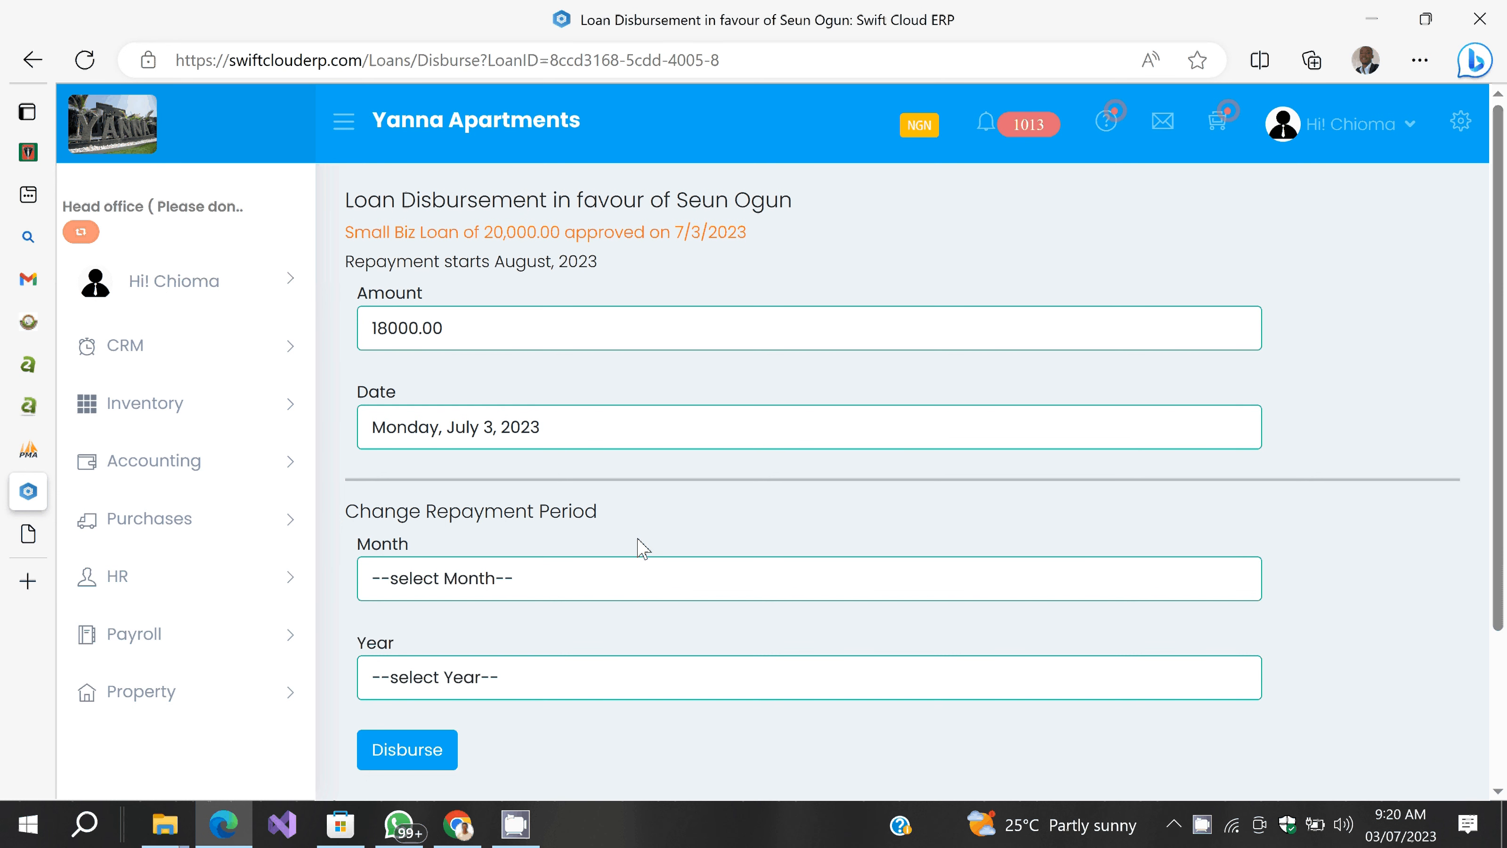
left_click(609, 580)
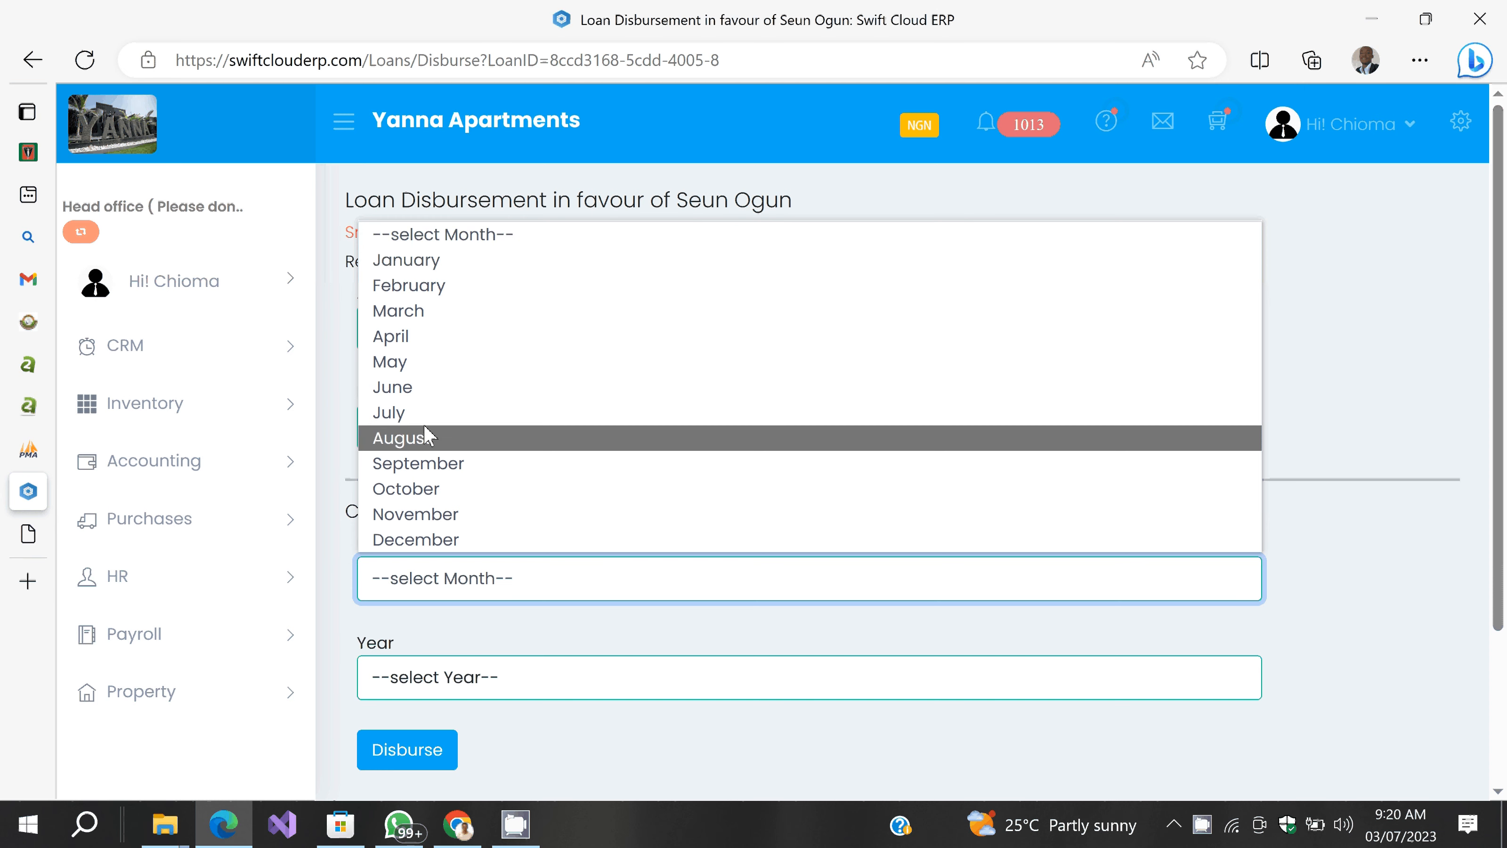
left_click(569, 748)
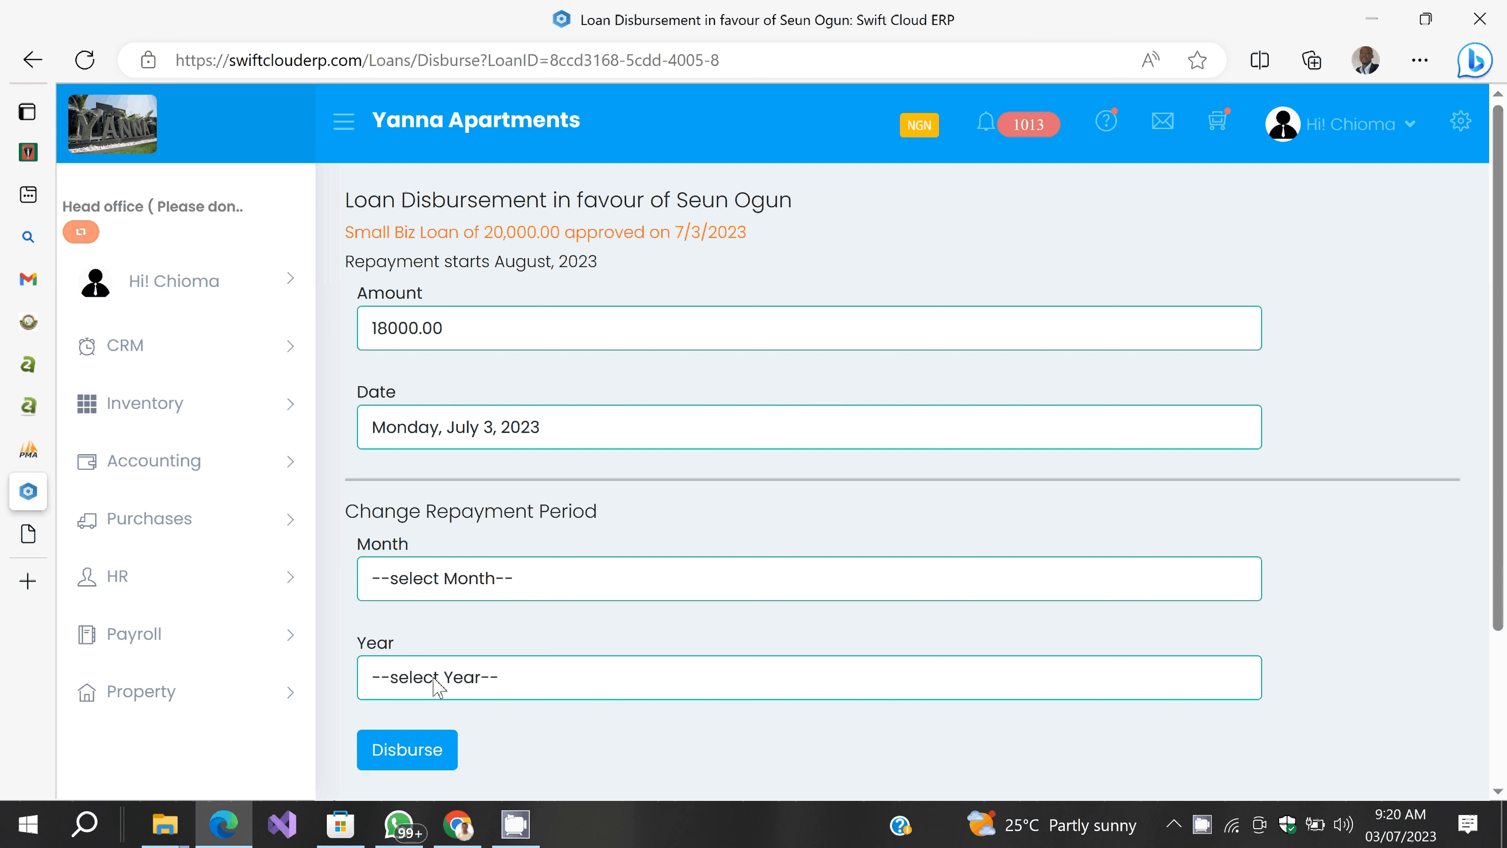
left_click(428, 744)
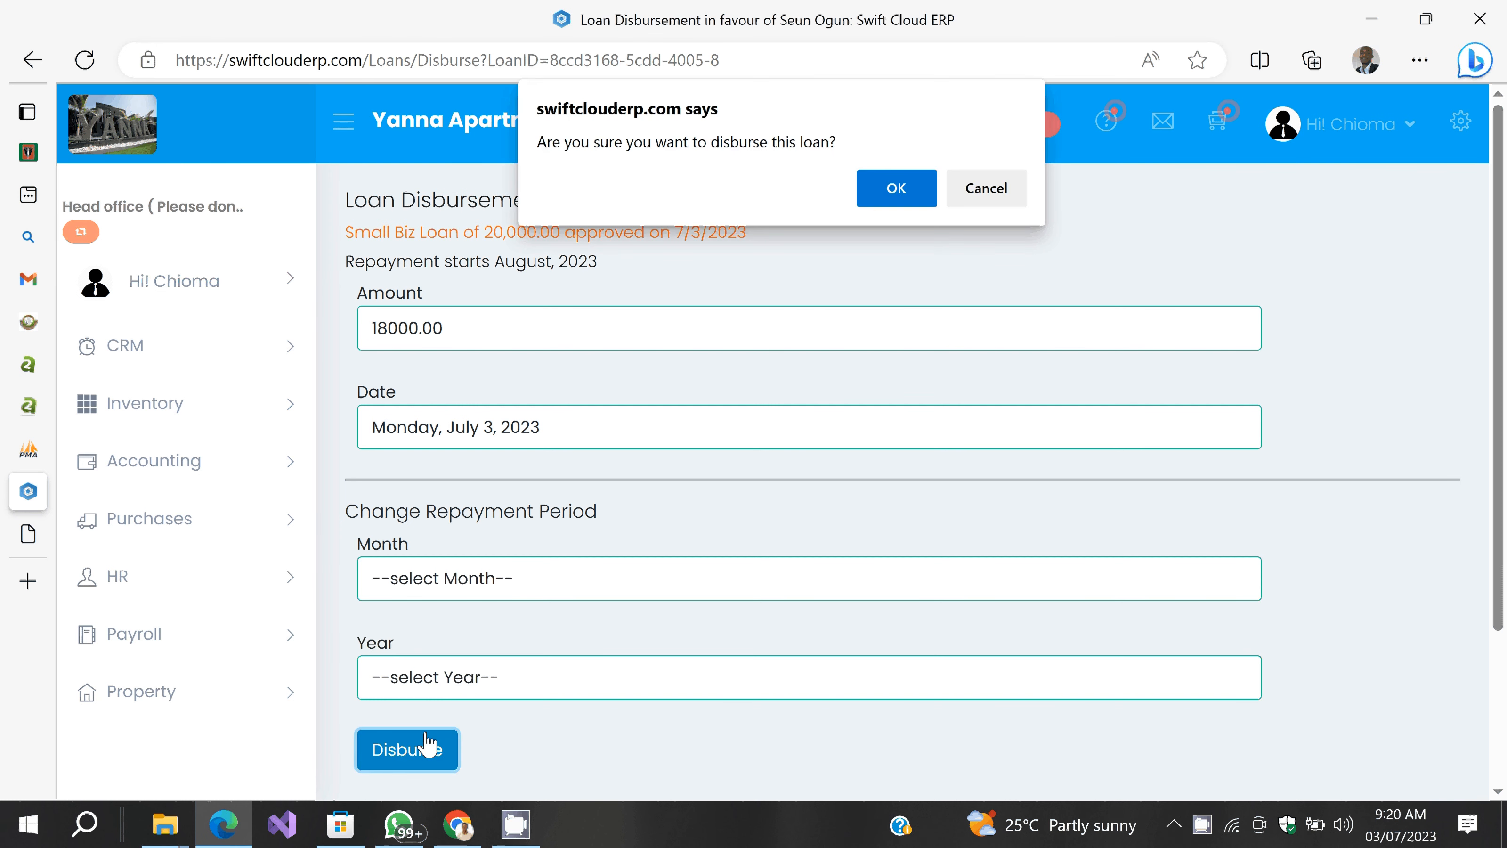
key("Return")
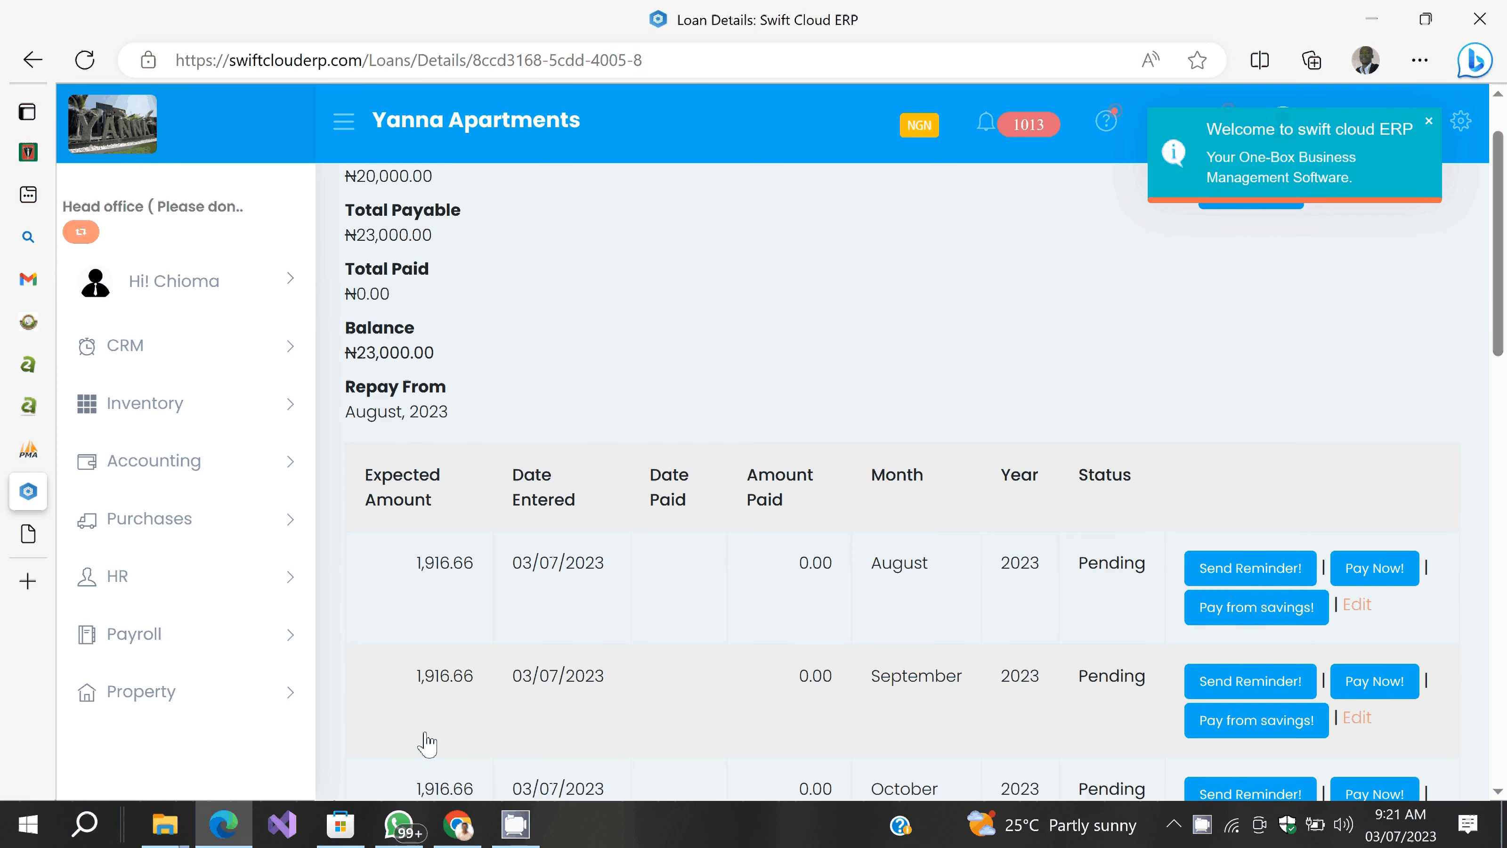
scroll(427, 743, "up", 1)
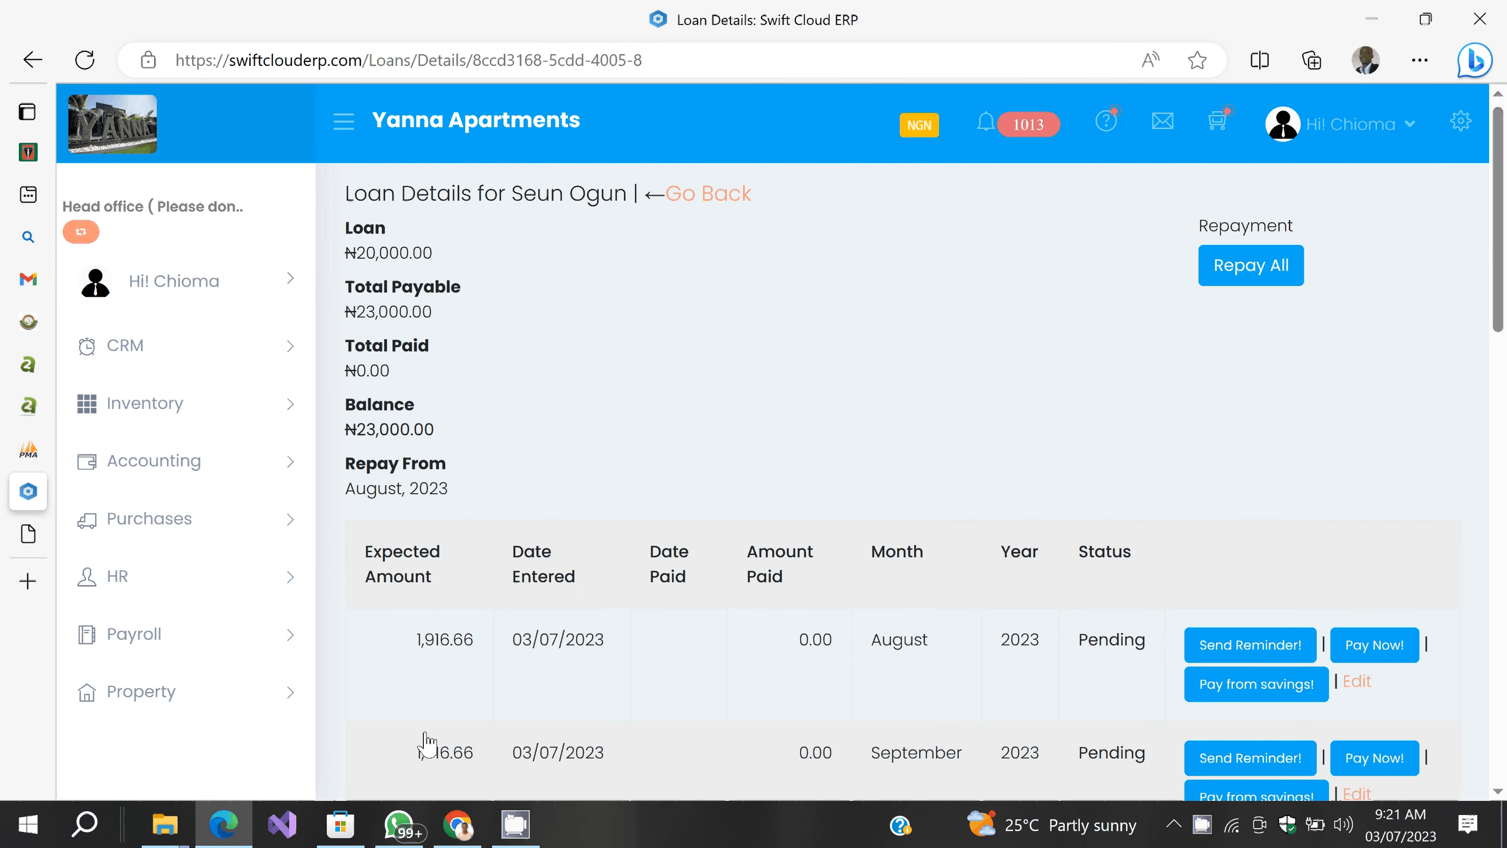
scroll(427, 743, "down", 6)
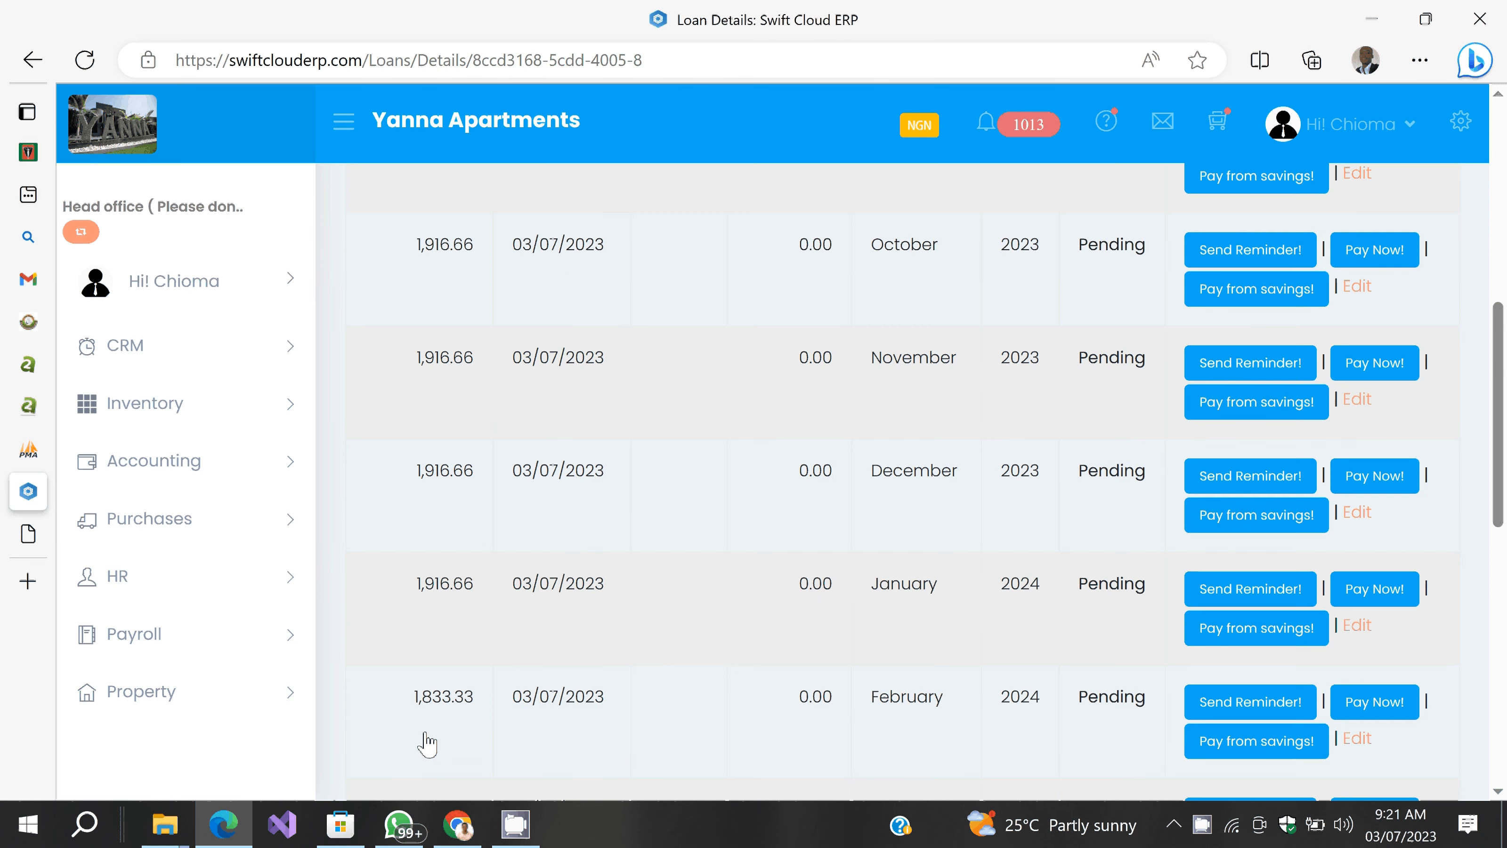
scroll(426, 743, "up", 5)
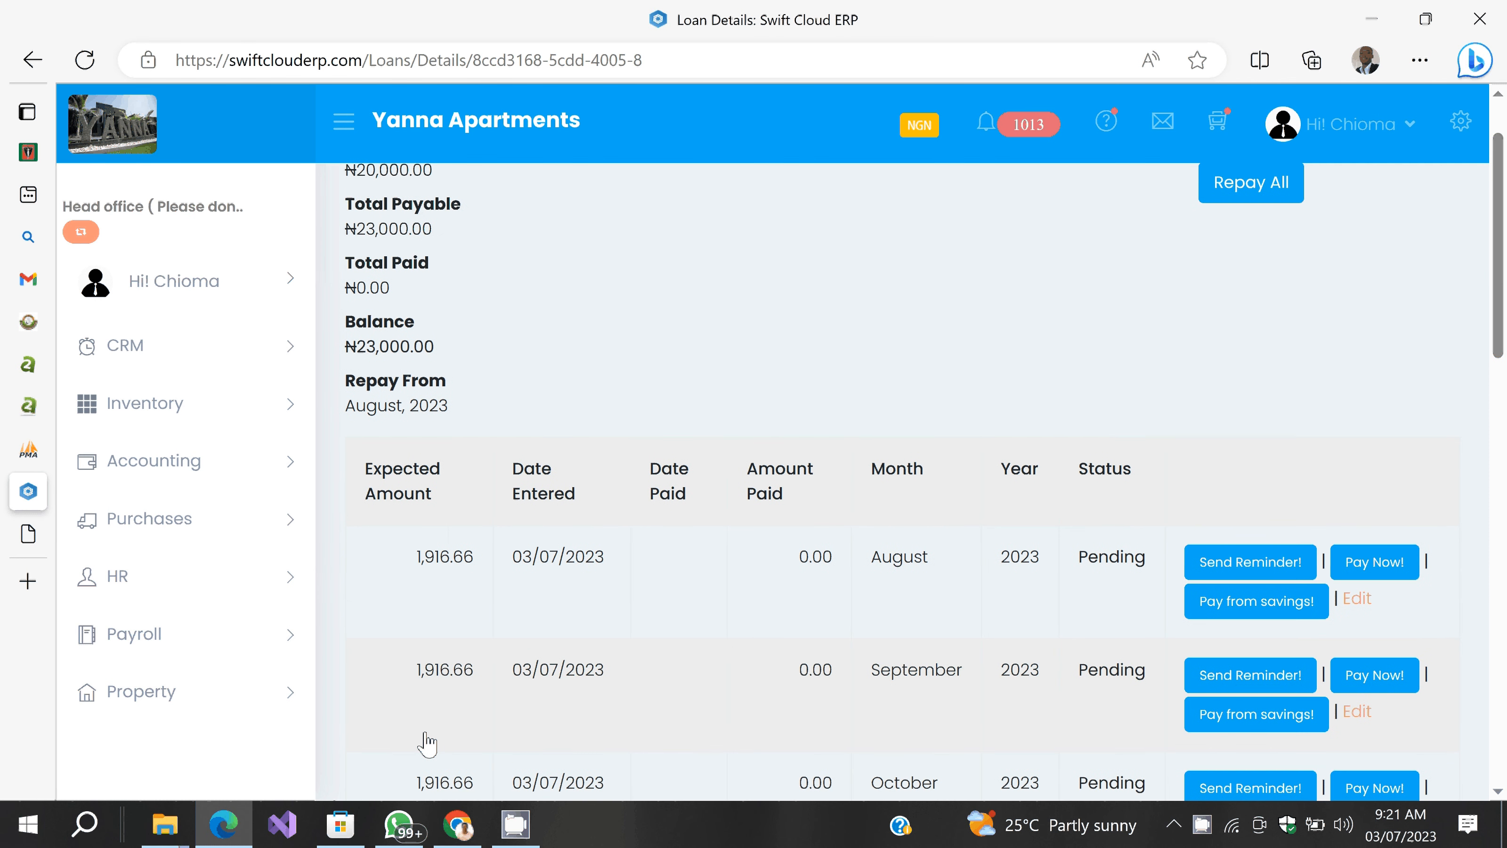
scroll(426, 743, "up", 1)
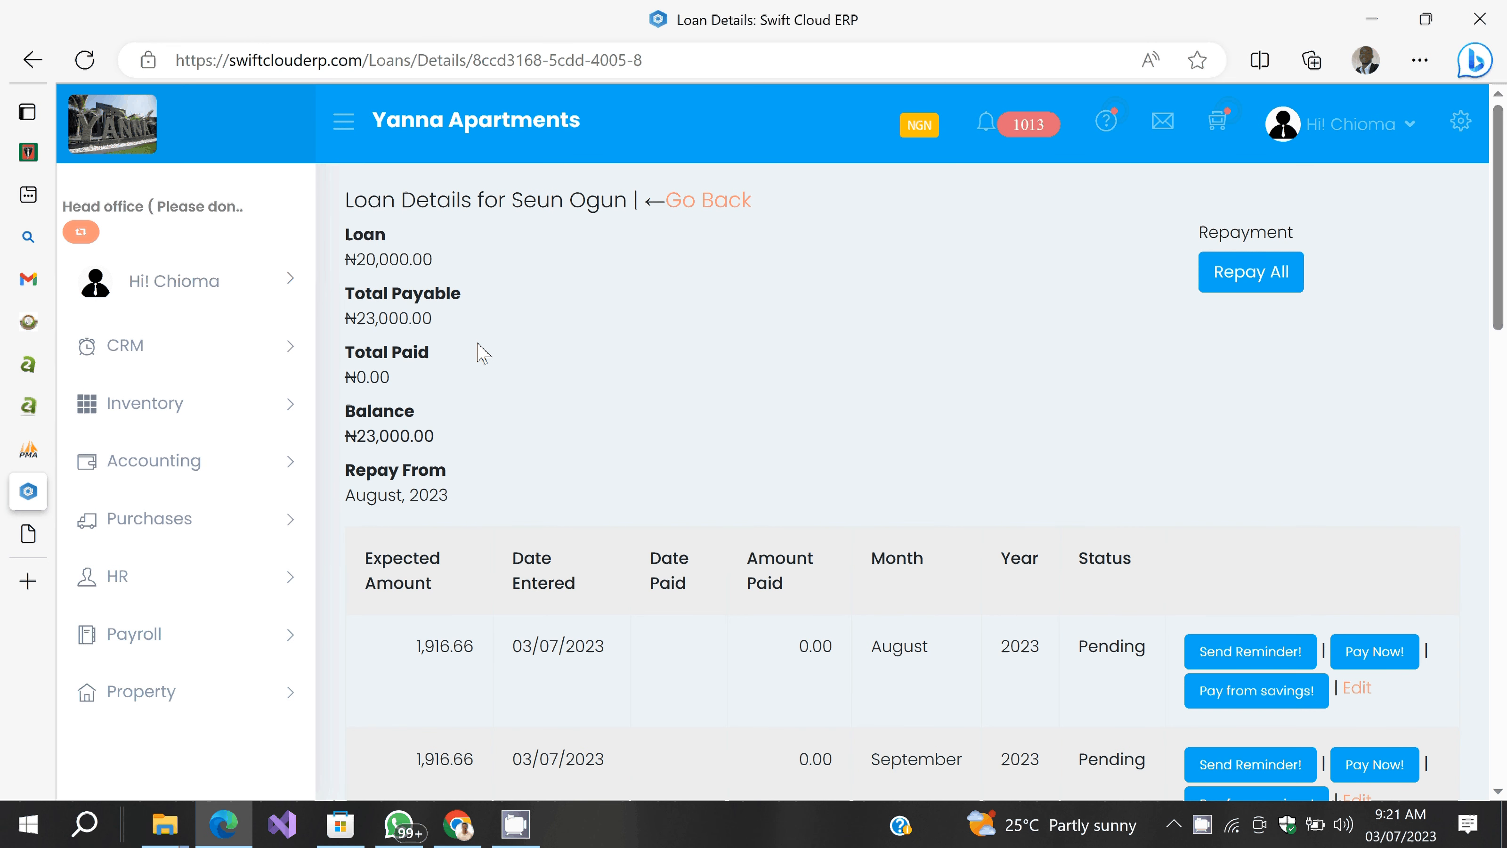
scroll(483, 354, "down", 1)
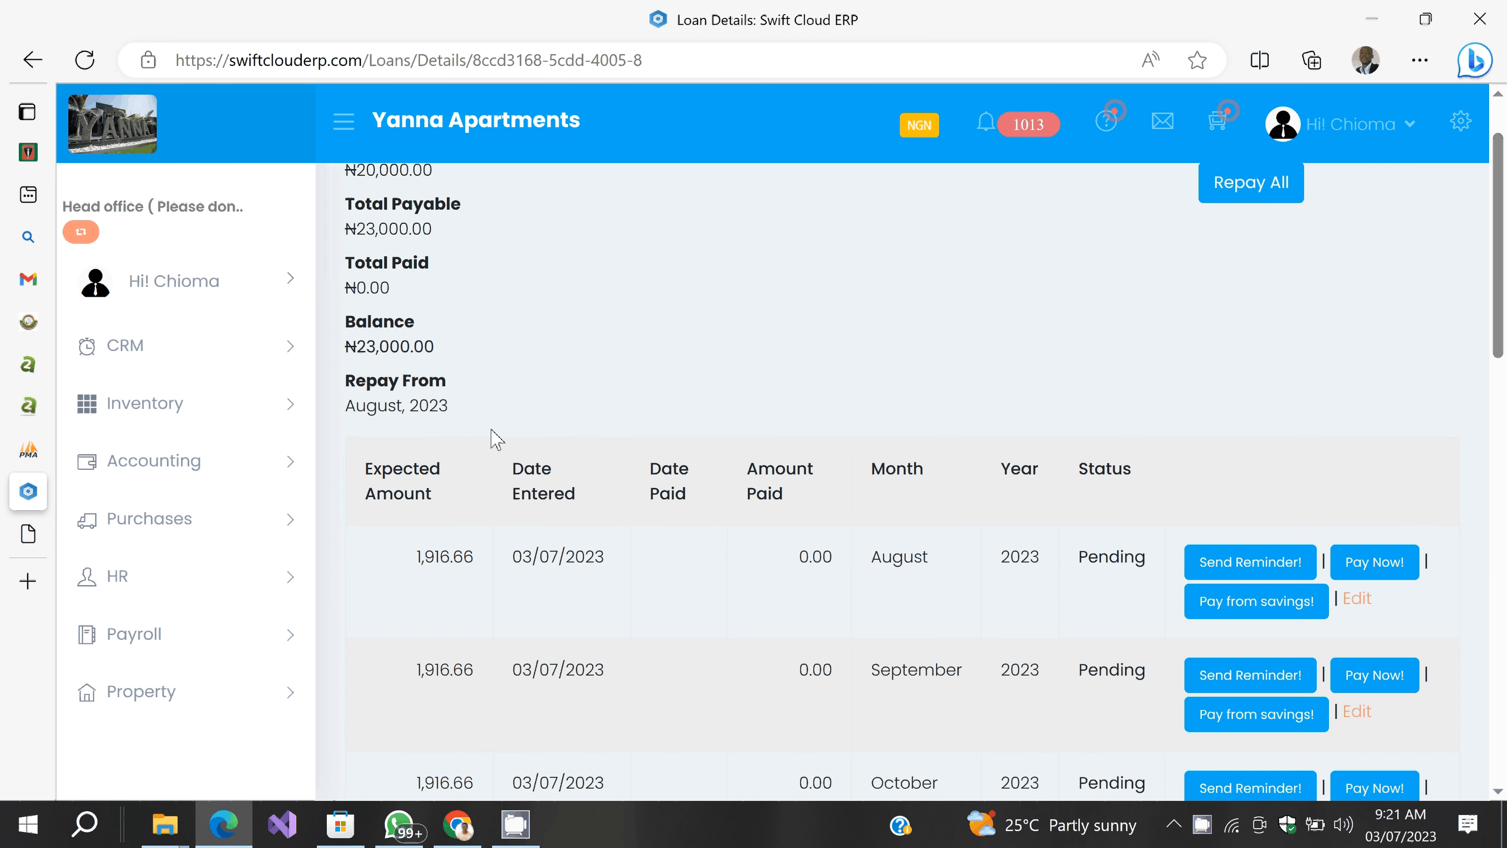
scroll(686, 323, "down", 3)
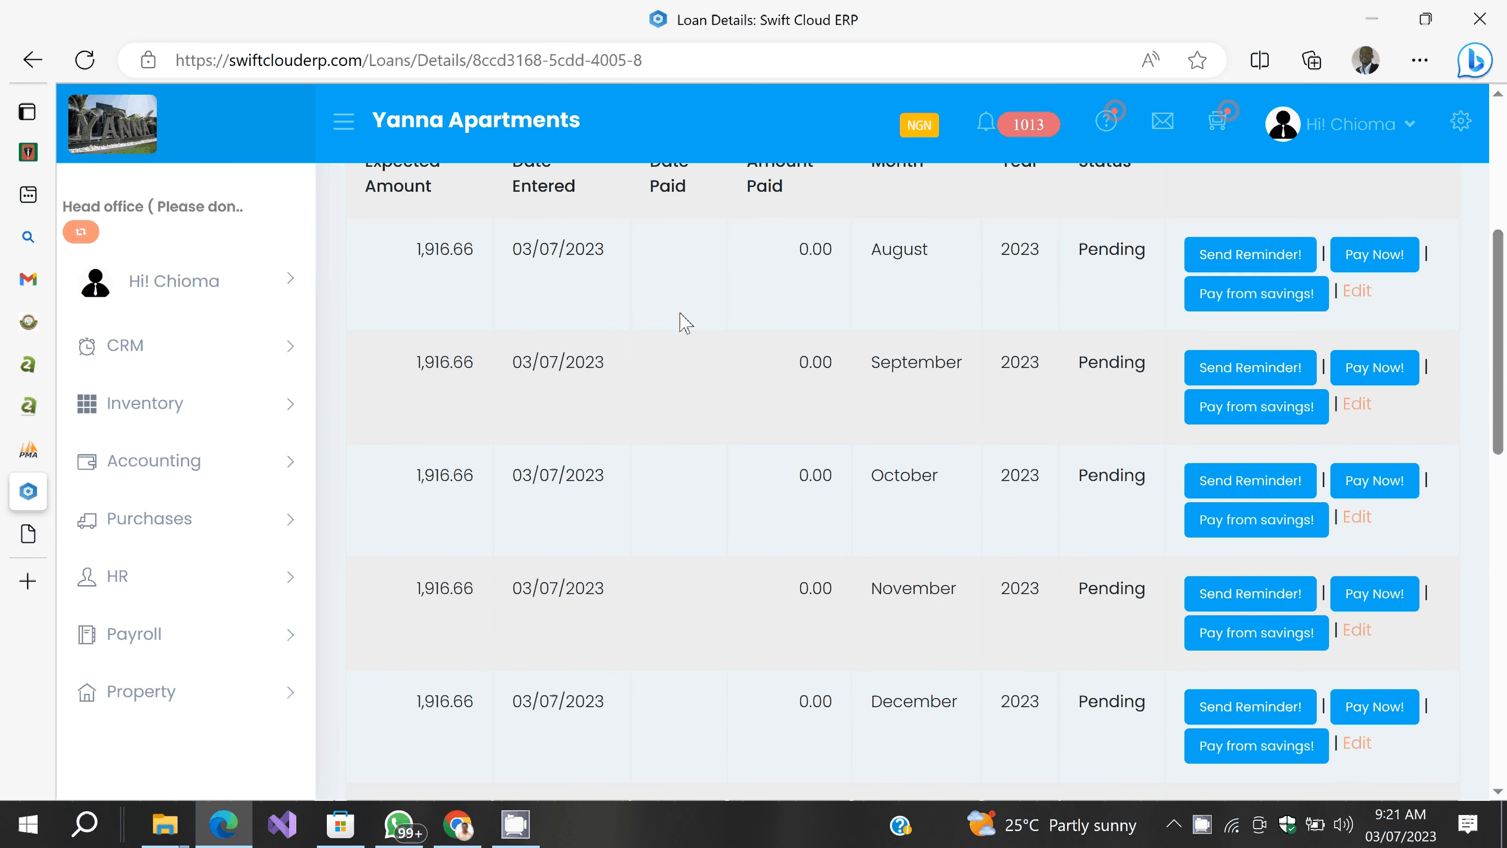
scroll(686, 323, "down", 1)
scroll(686, 324, "down", 3)
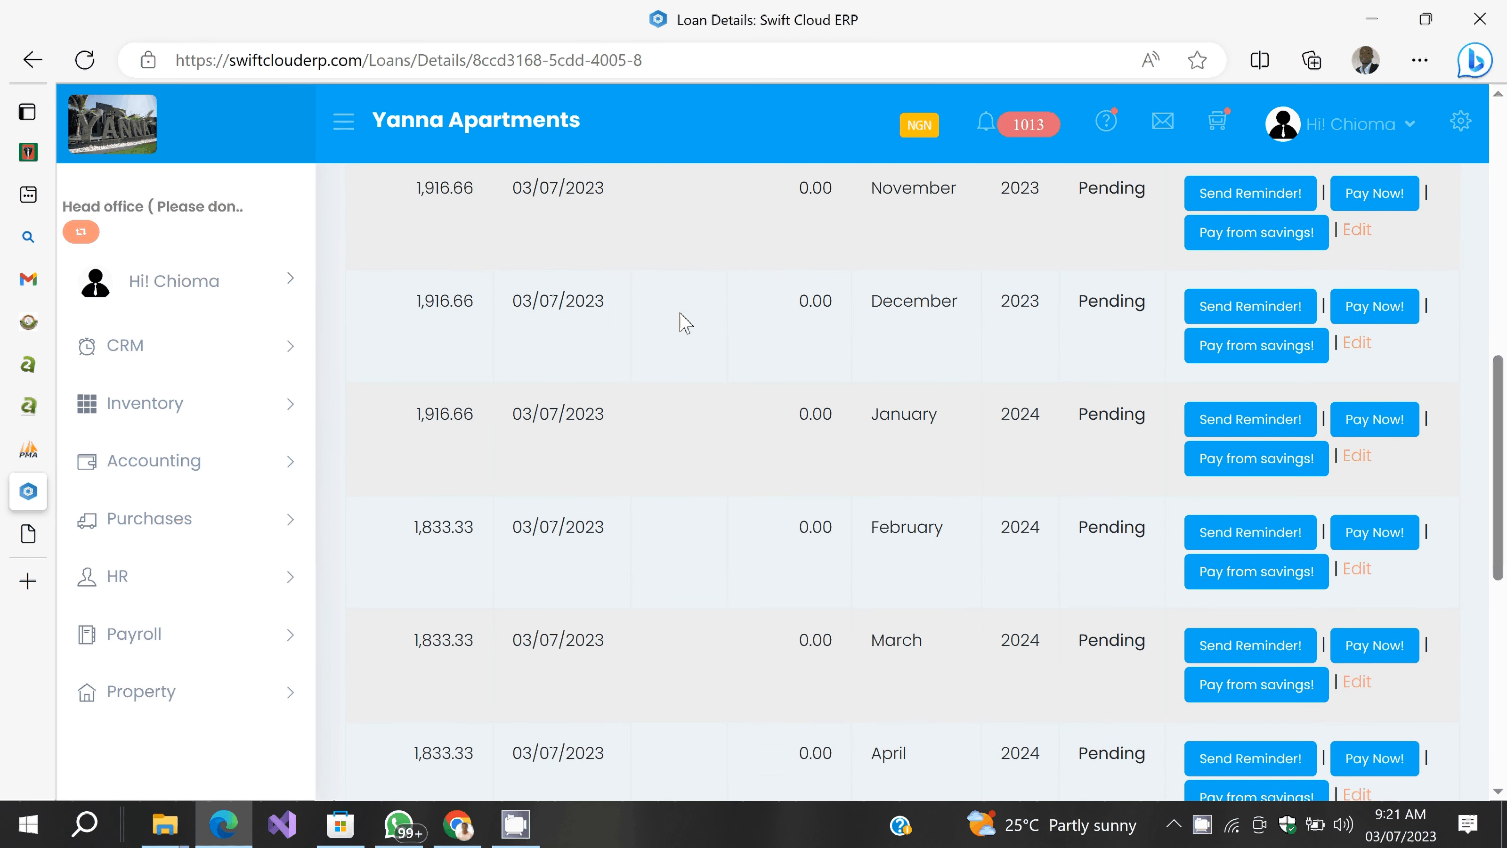
scroll(686, 323, "down", 5)
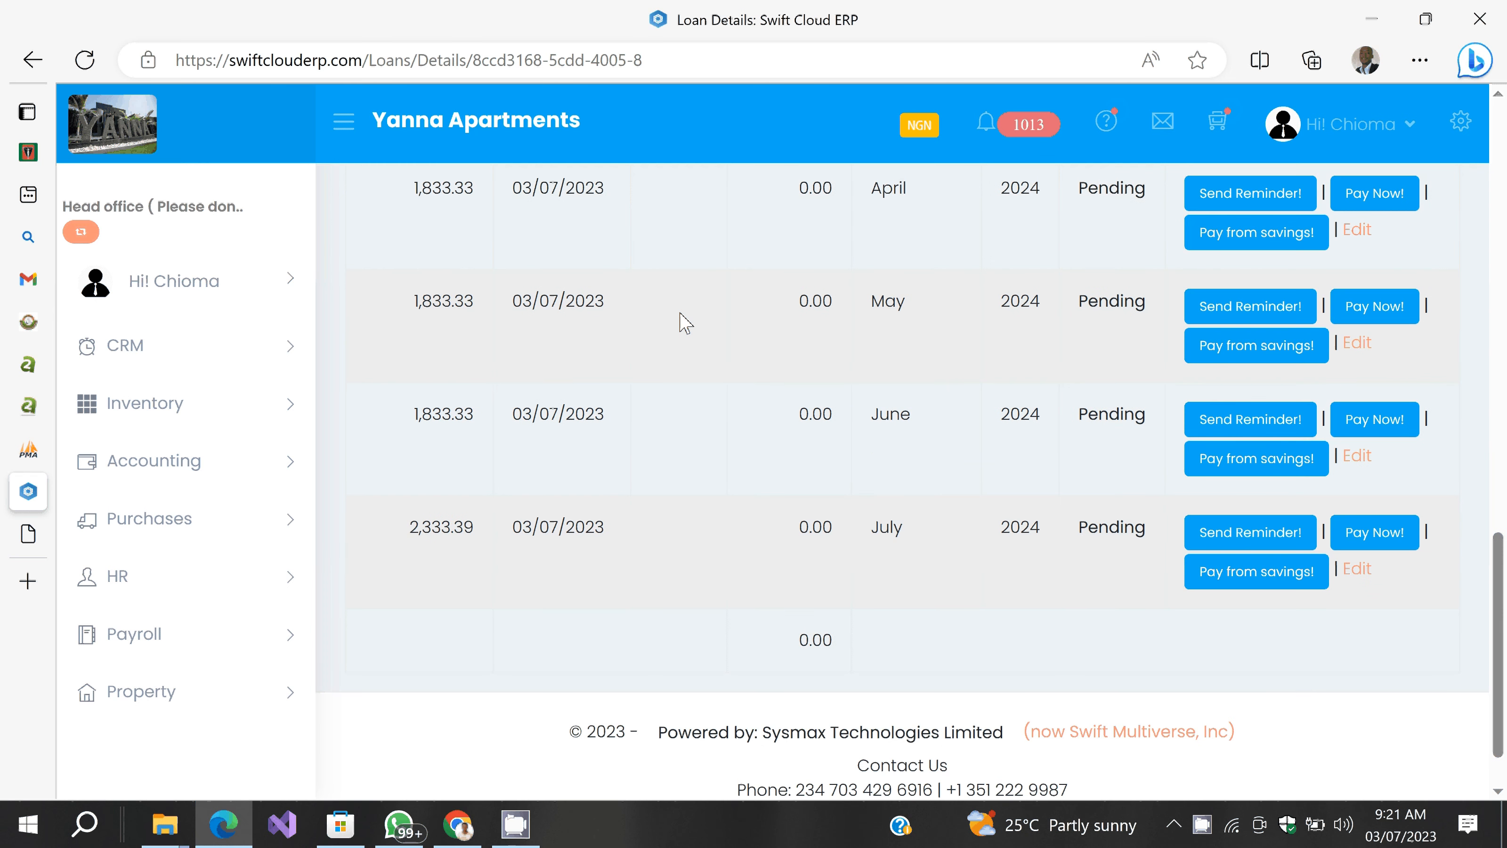
scroll(685, 323, "up", 4)
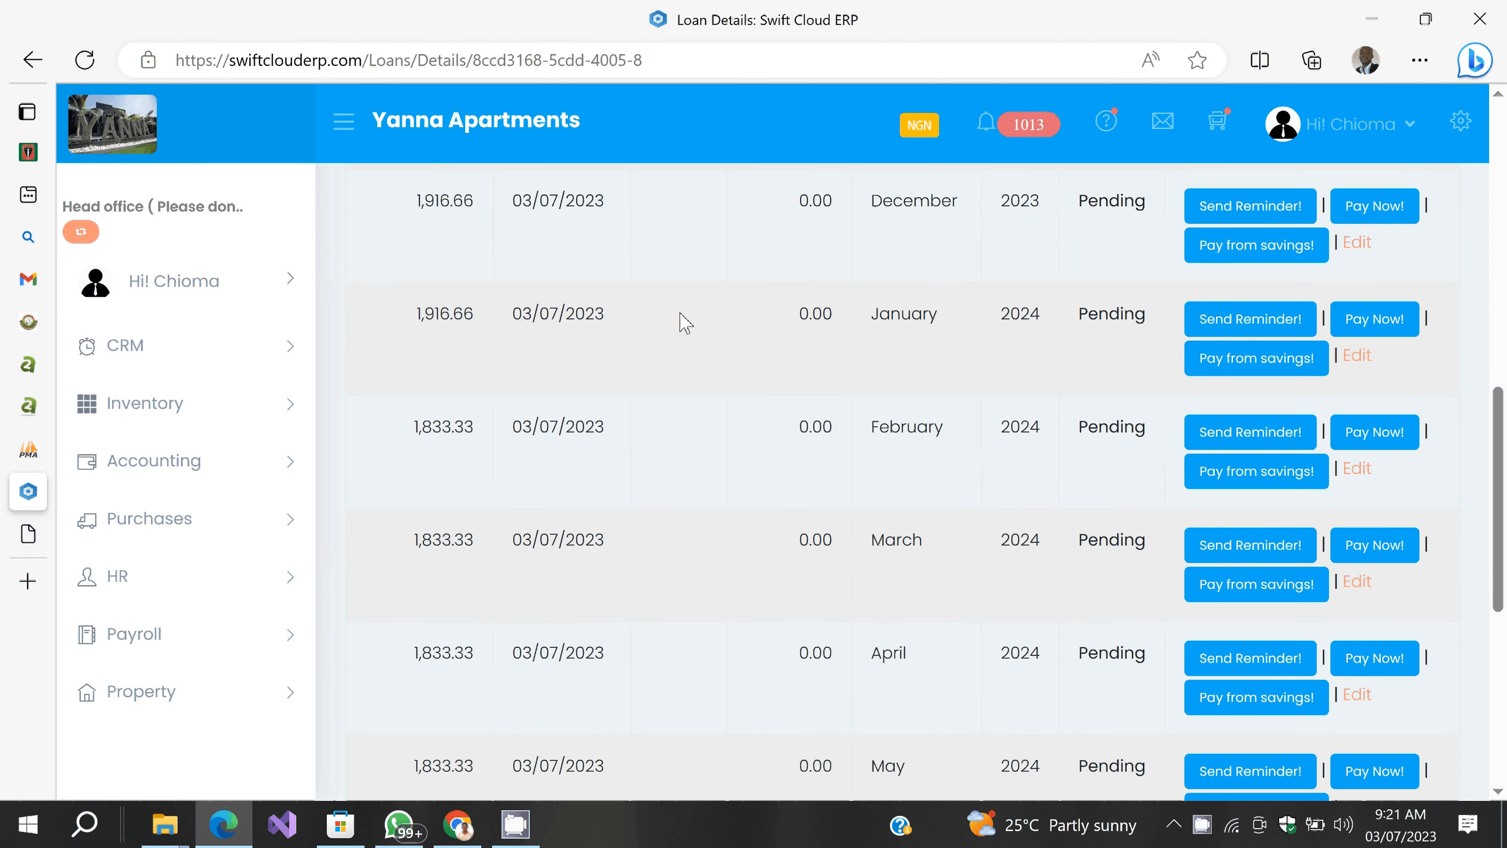
scroll(685, 324, "up", 6)
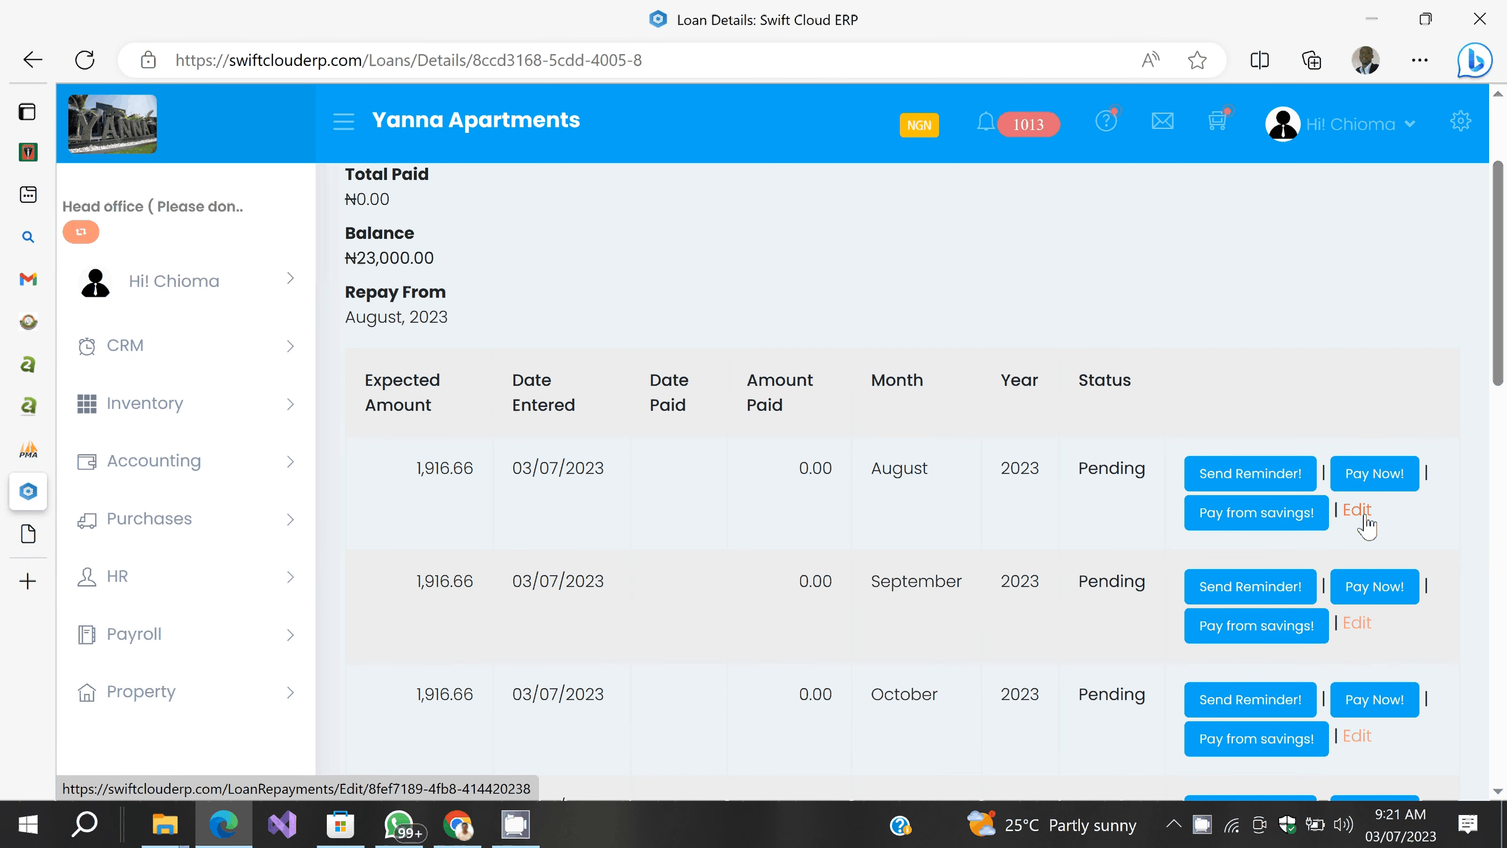
Step: Pay the August 2023 instalment of 1,916.66 and confirm it
scroll(995, 526, "down", 5)
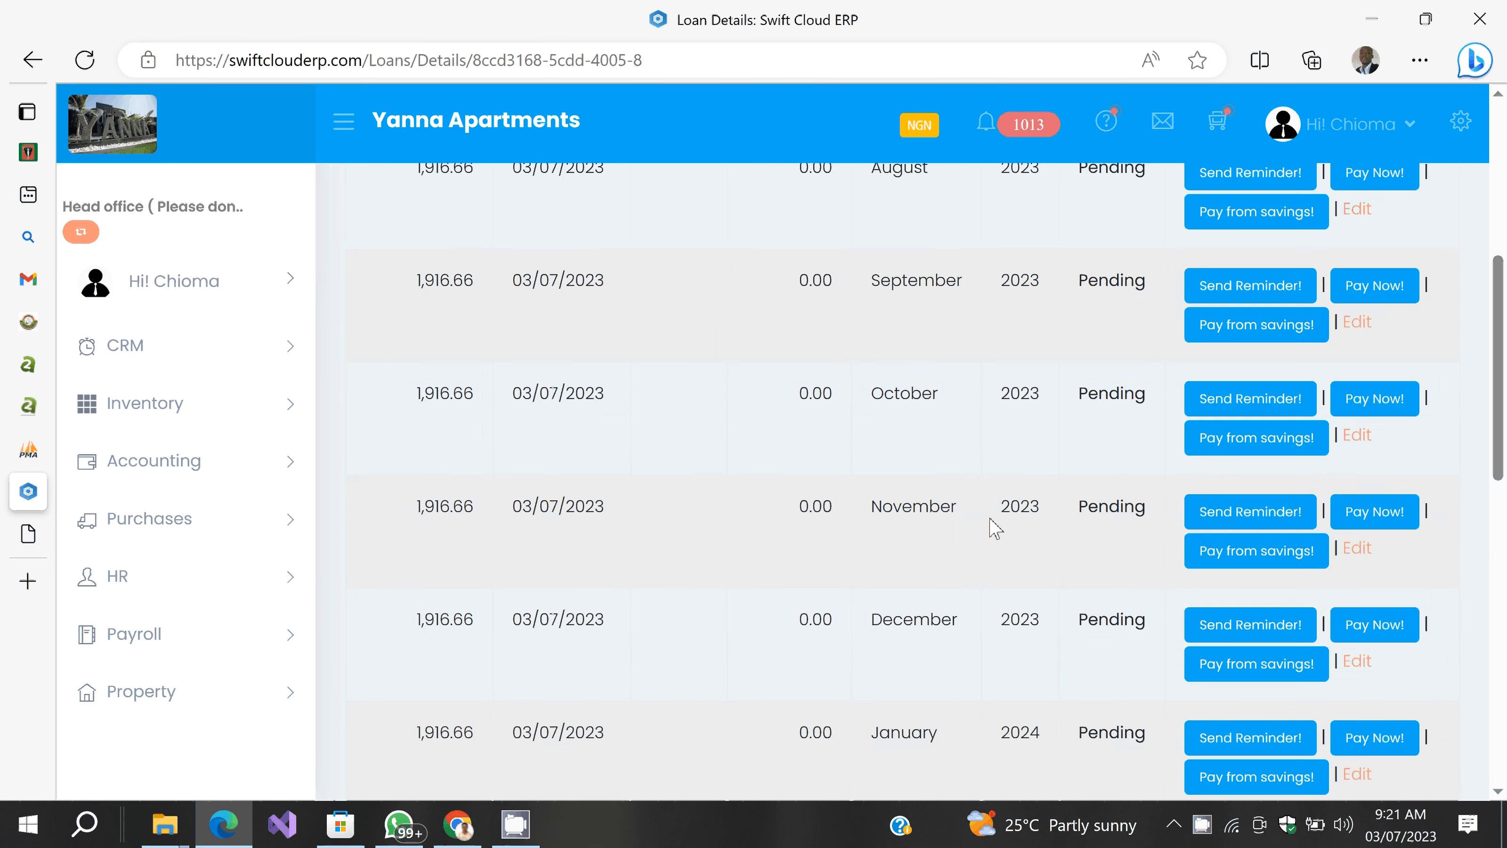
scroll(995, 527, "up", 5)
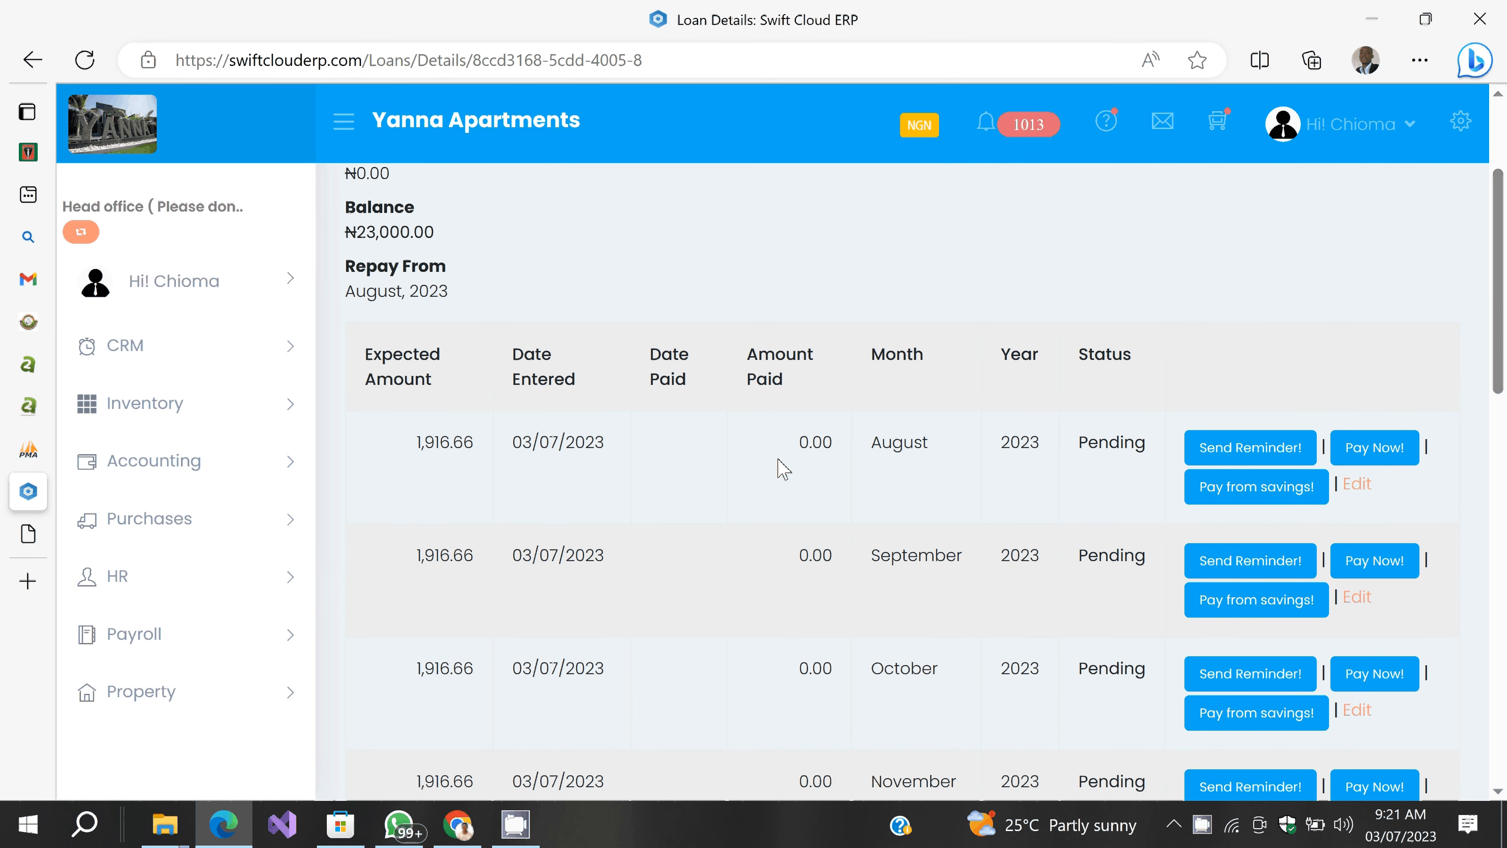
left_click(1375, 447)
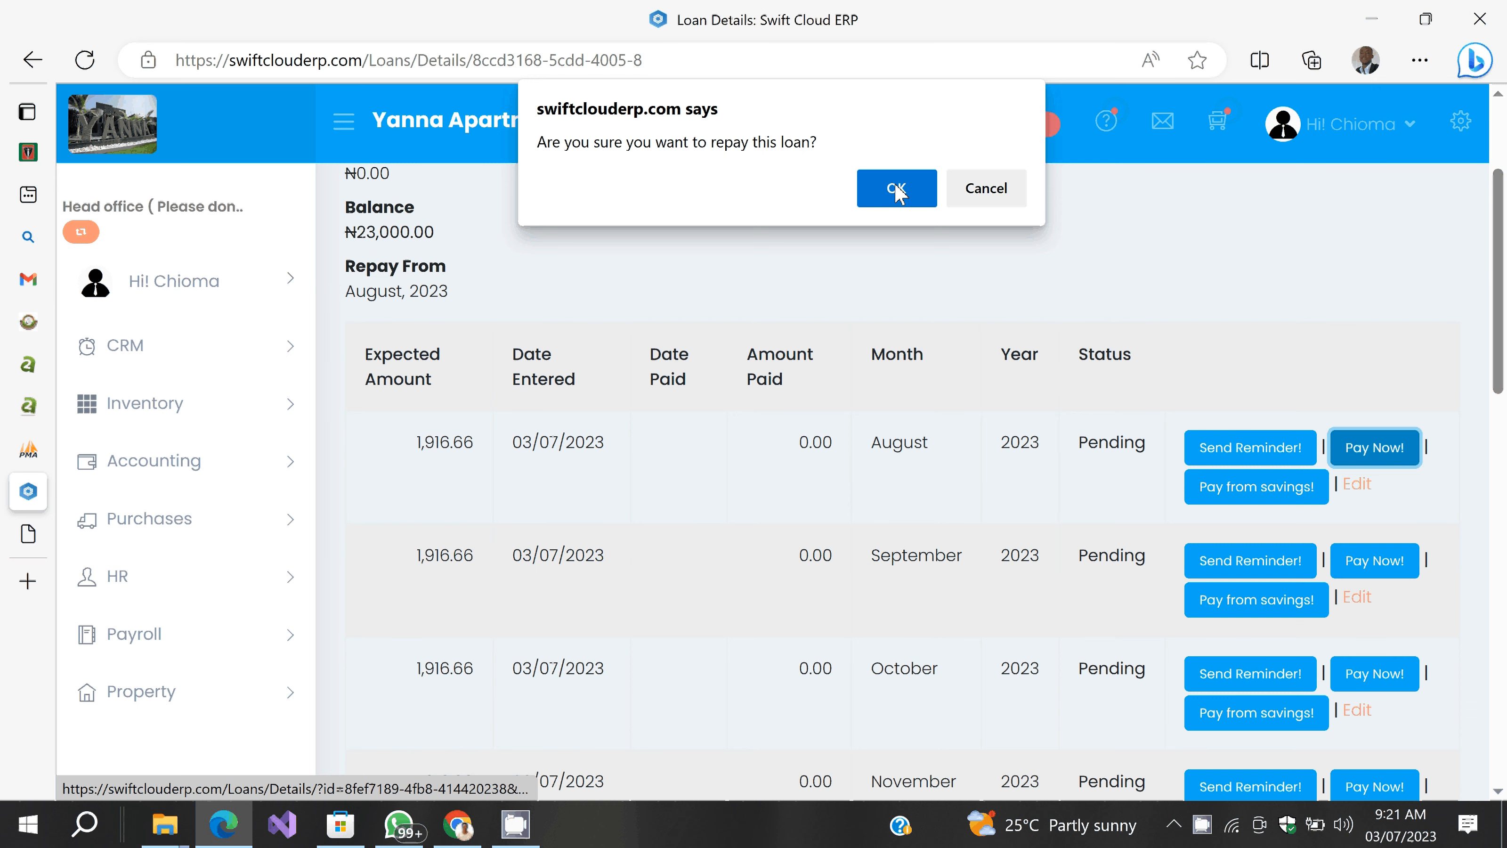
left_click(897, 189)
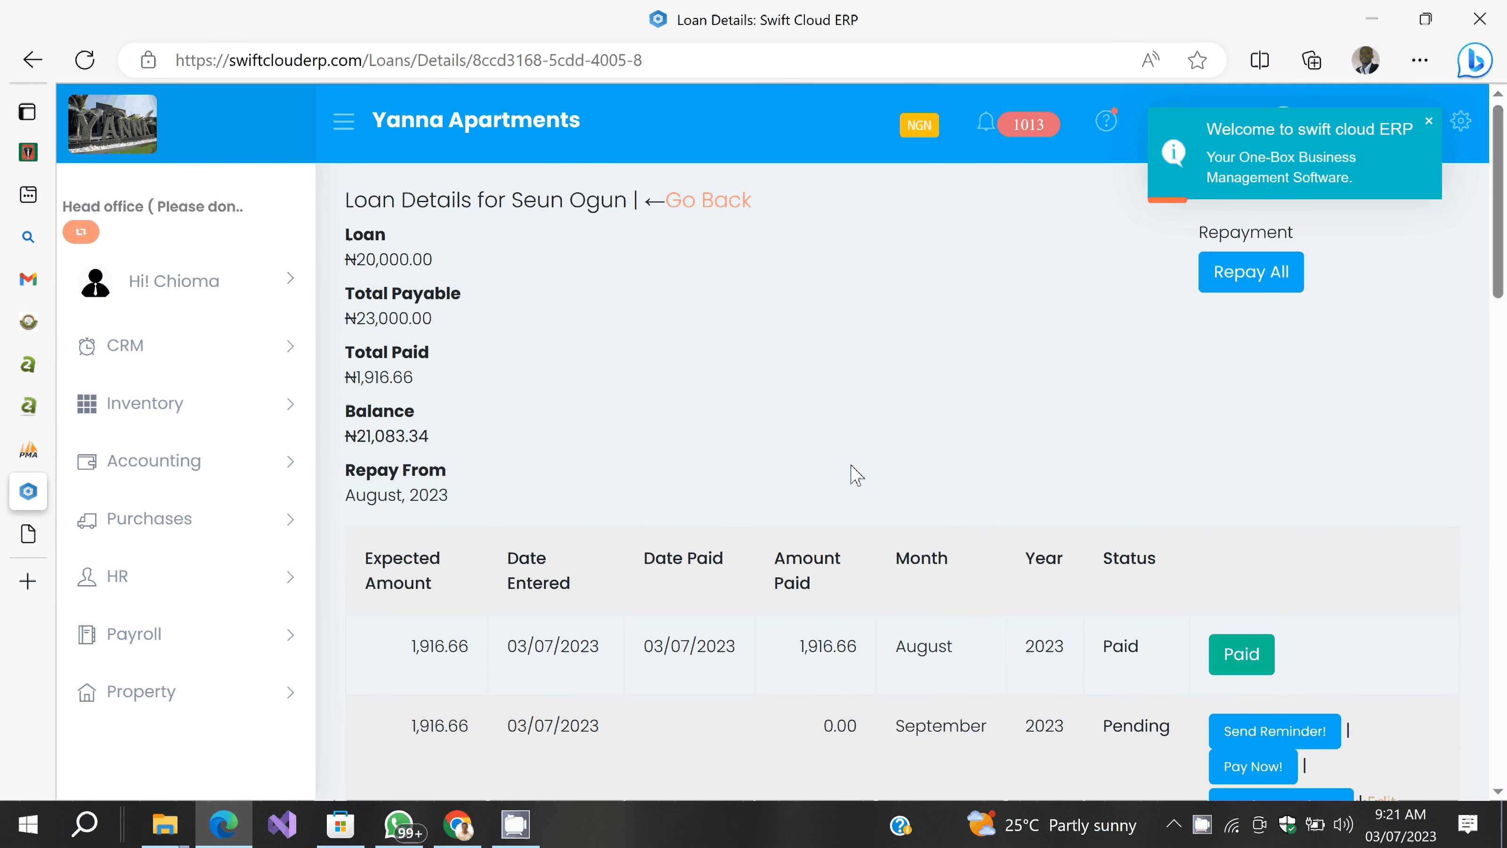
Step: Pay the September and October 2023 instalments, leaving a ₦17,250.02 balance
scroll(1263, 544, "down", 4)
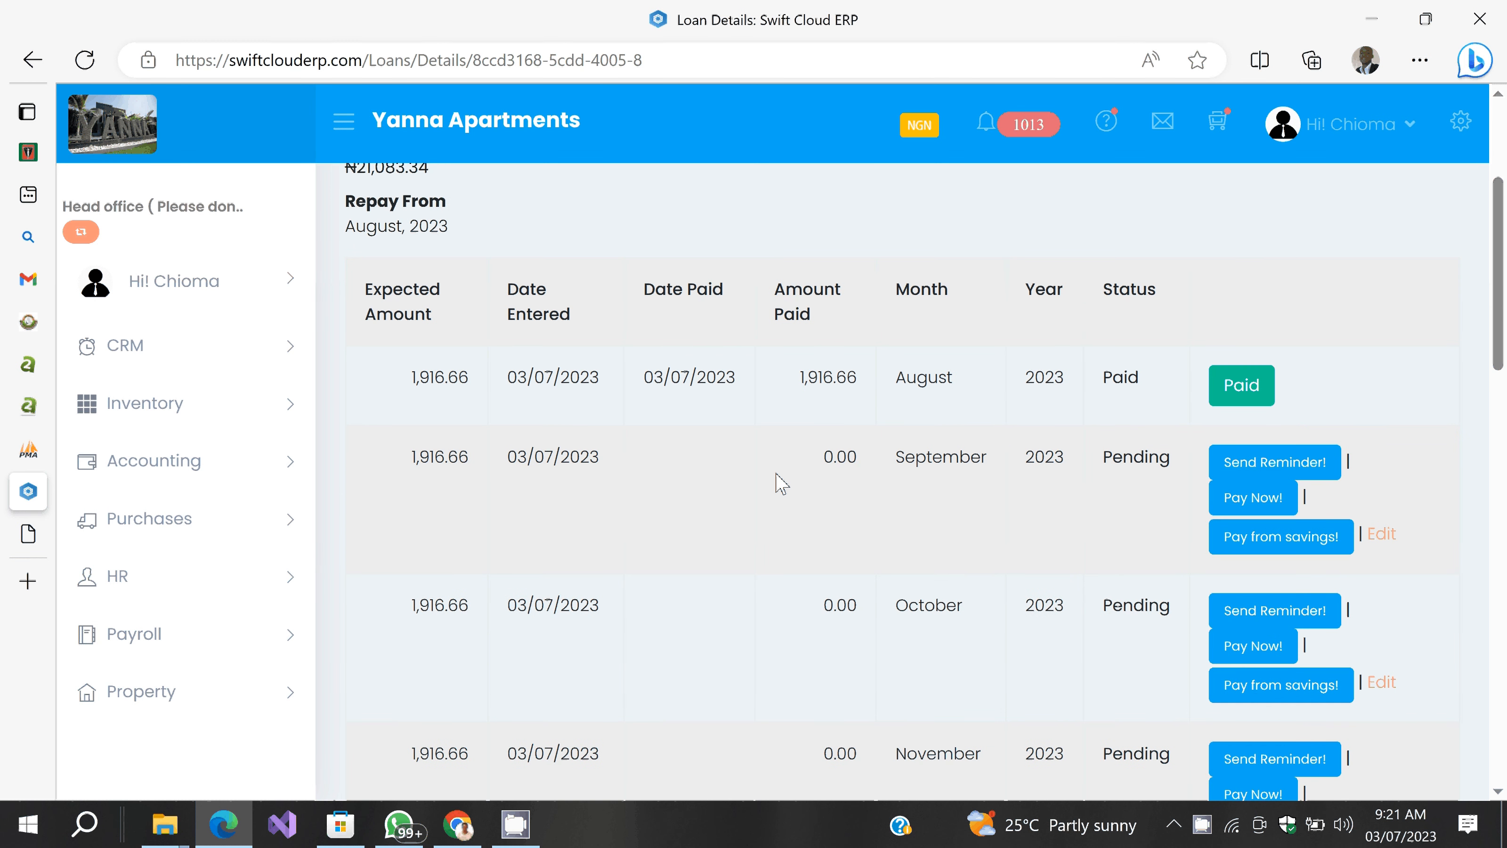
scroll(782, 484, "down", 20)
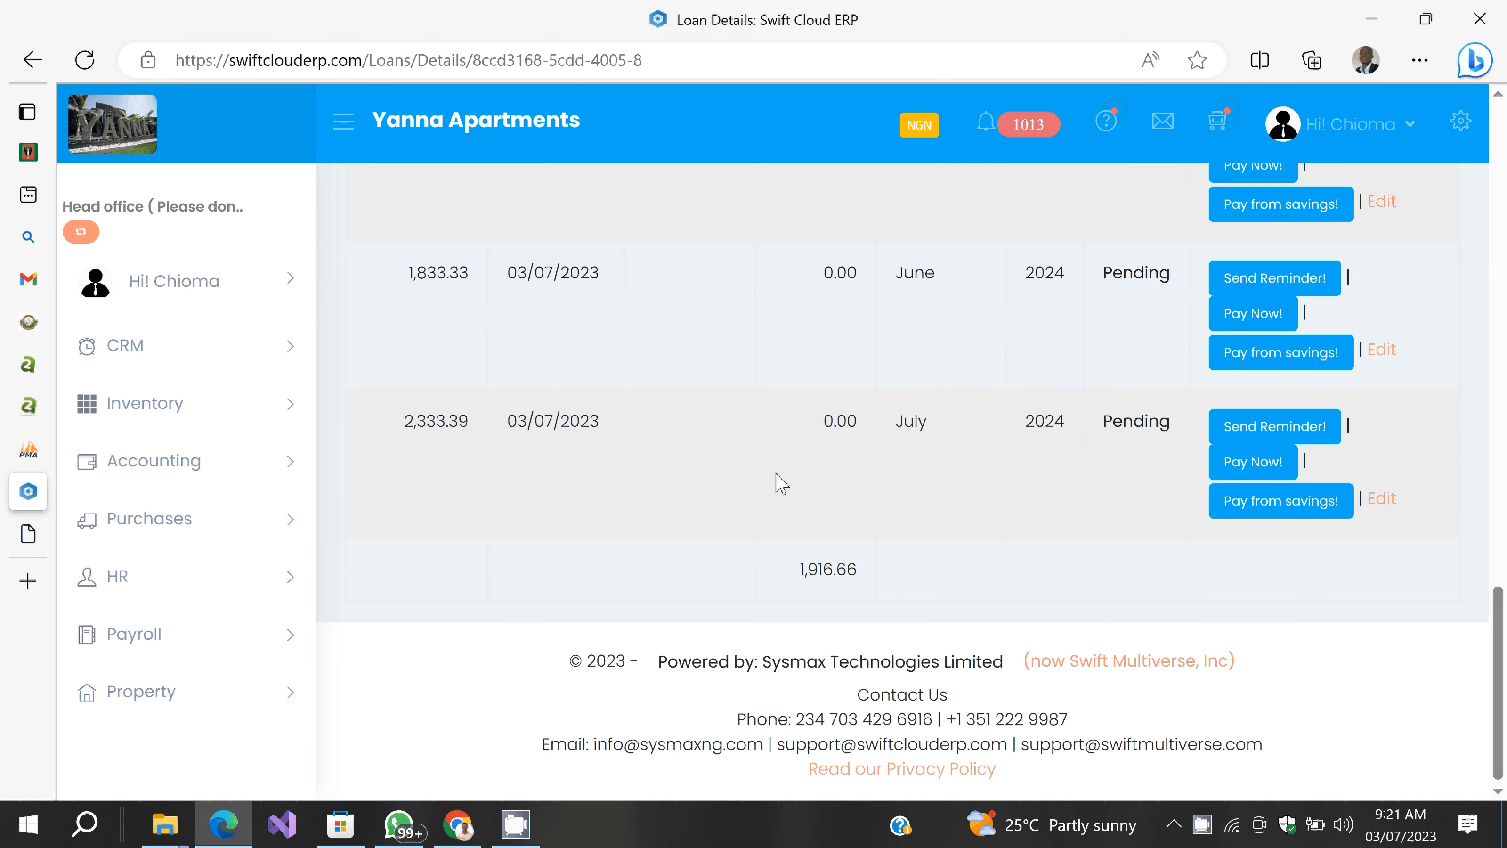
scroll(781, 484, "up", 20)
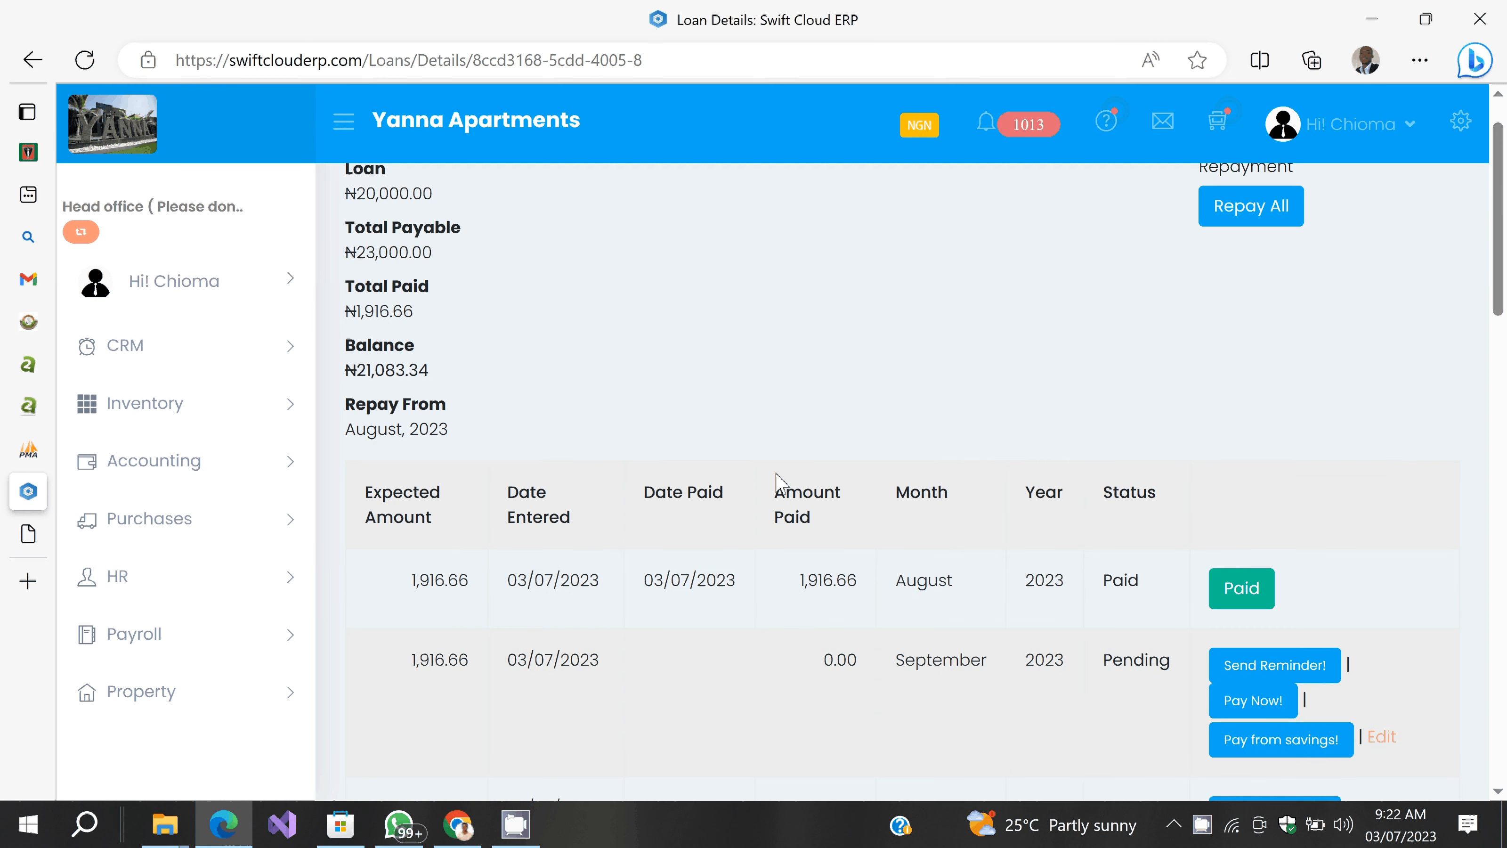
scroll(777, 482, "up", 1)
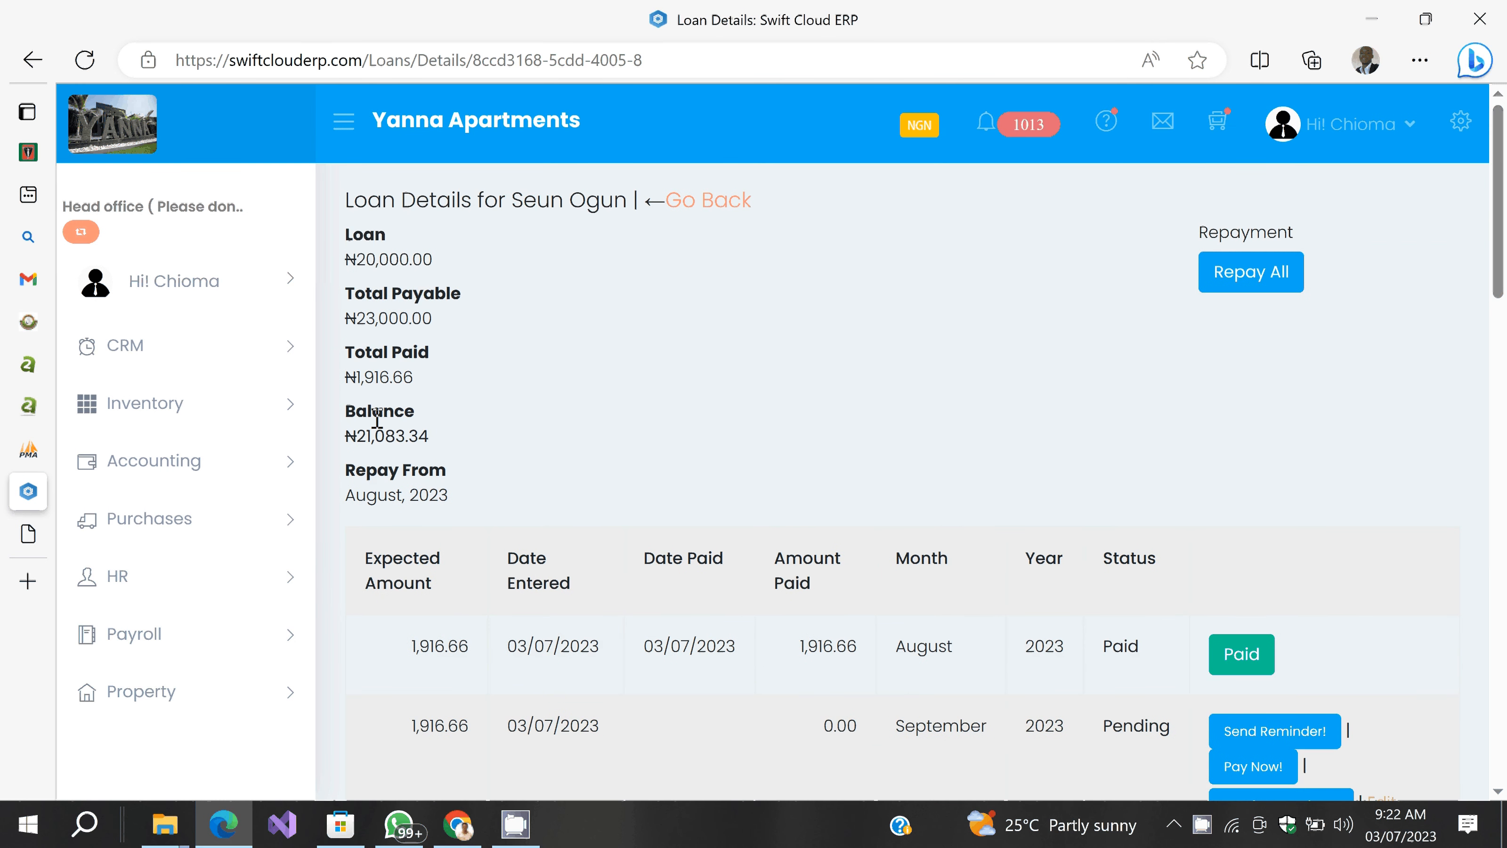
scroll(792, 430, "down", 3)
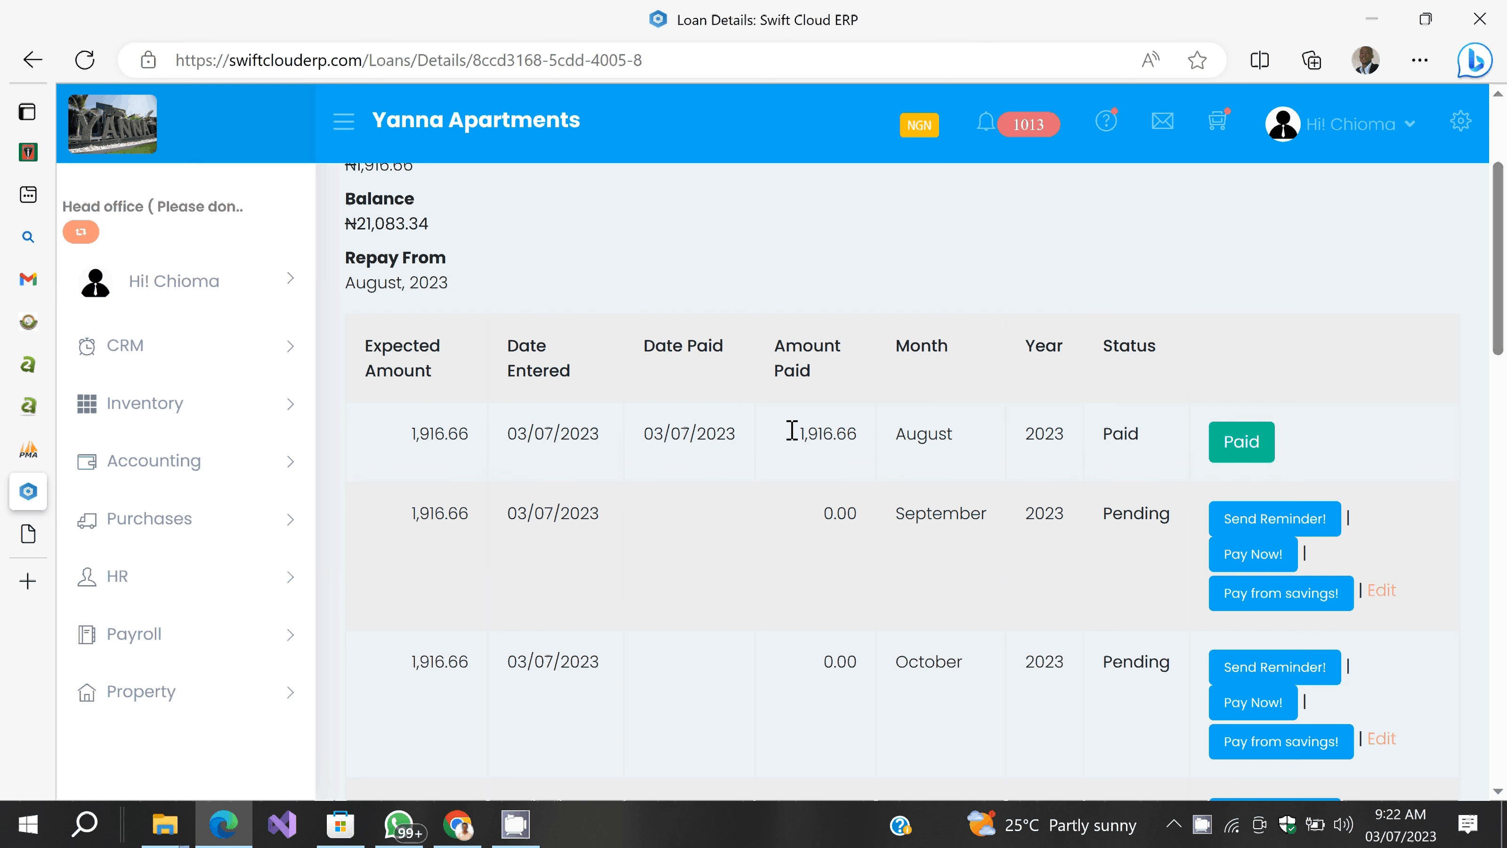
left_click(1245, 555)
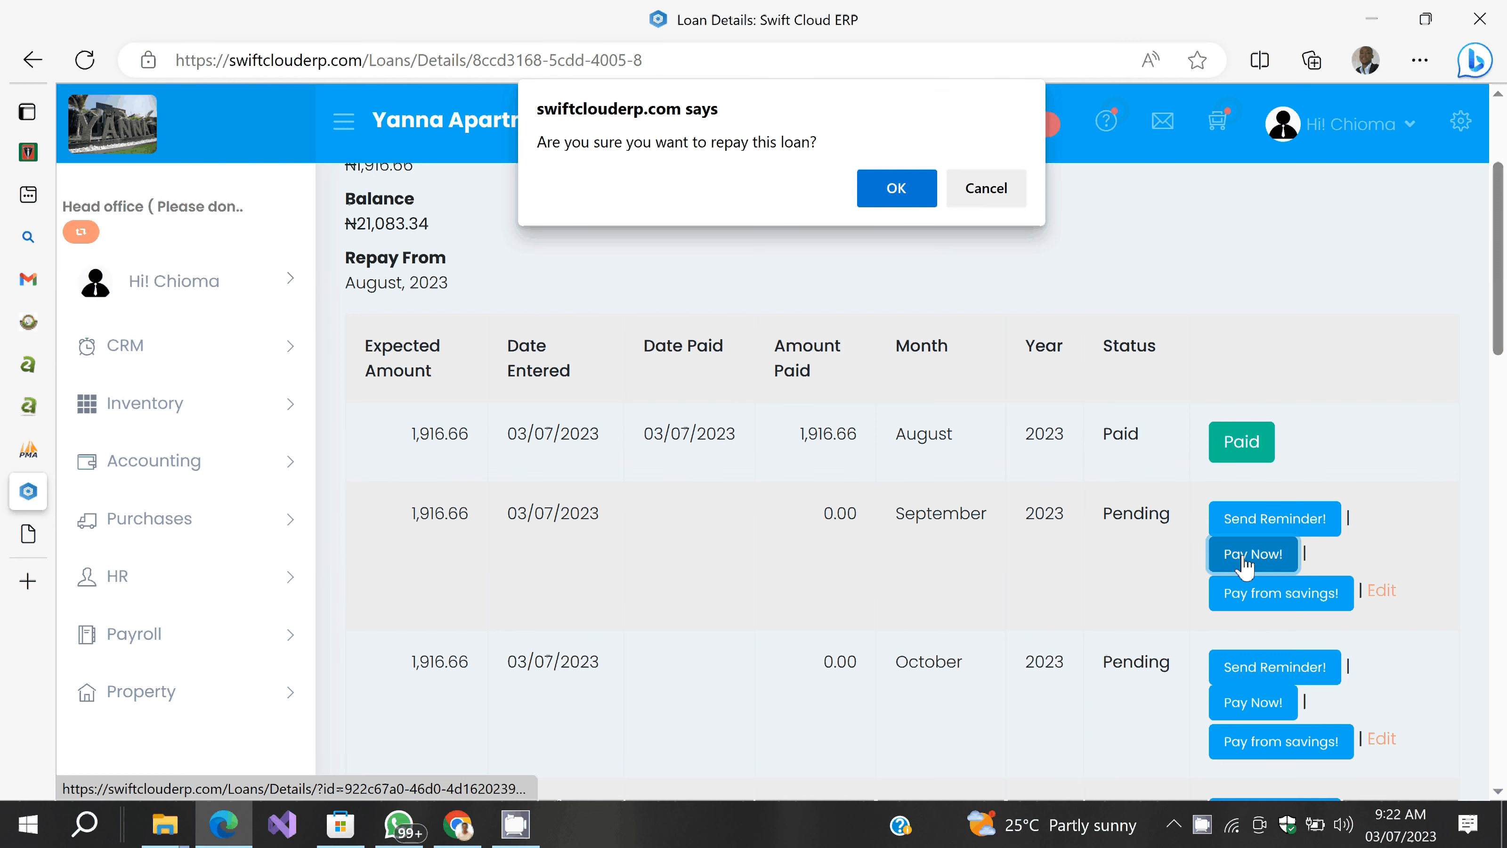
key("Return")
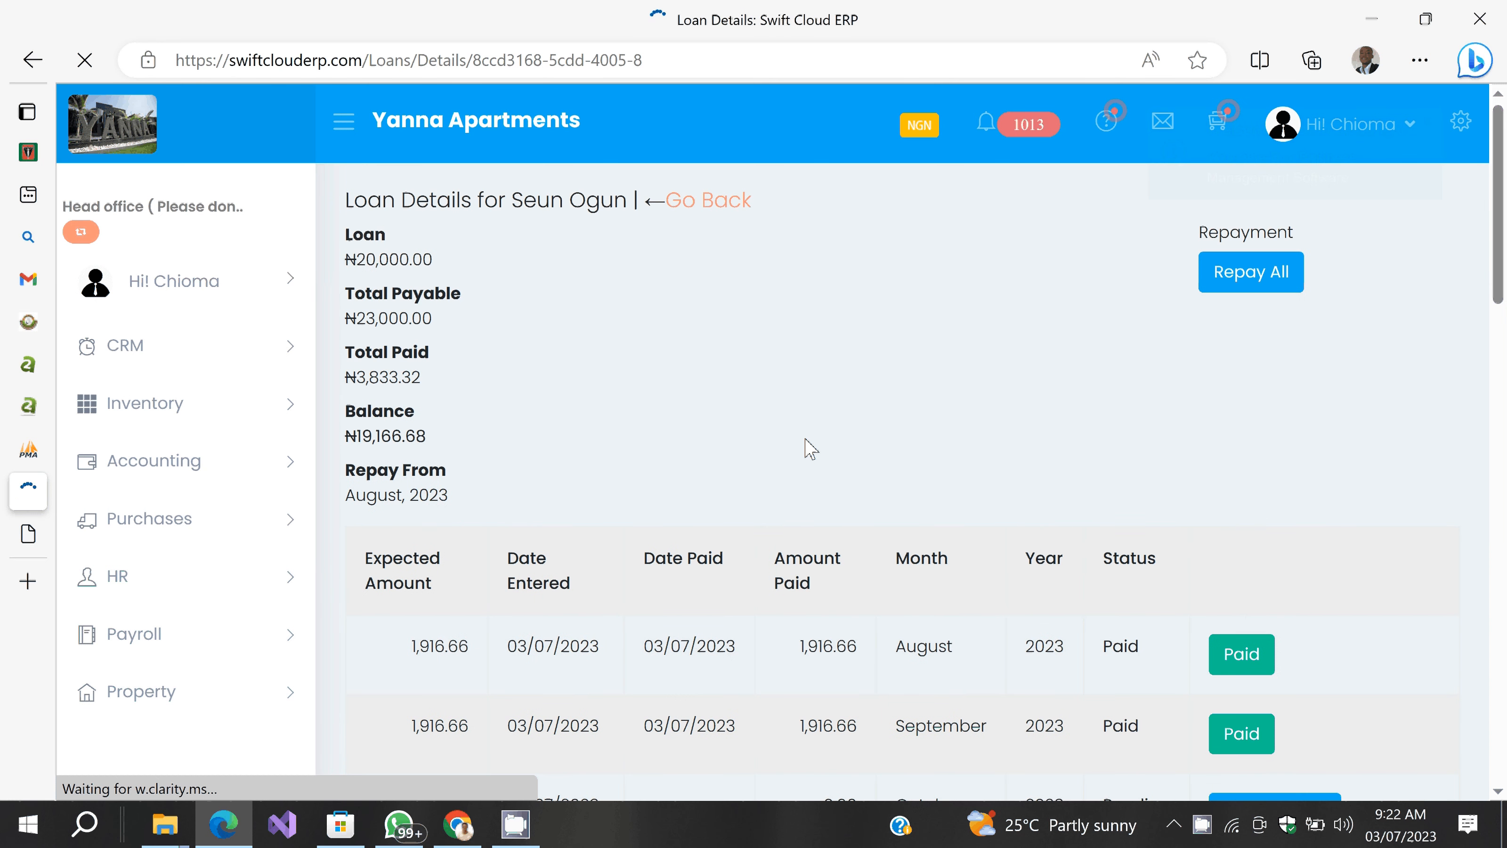
scroll(1107, 372, "down", 10)
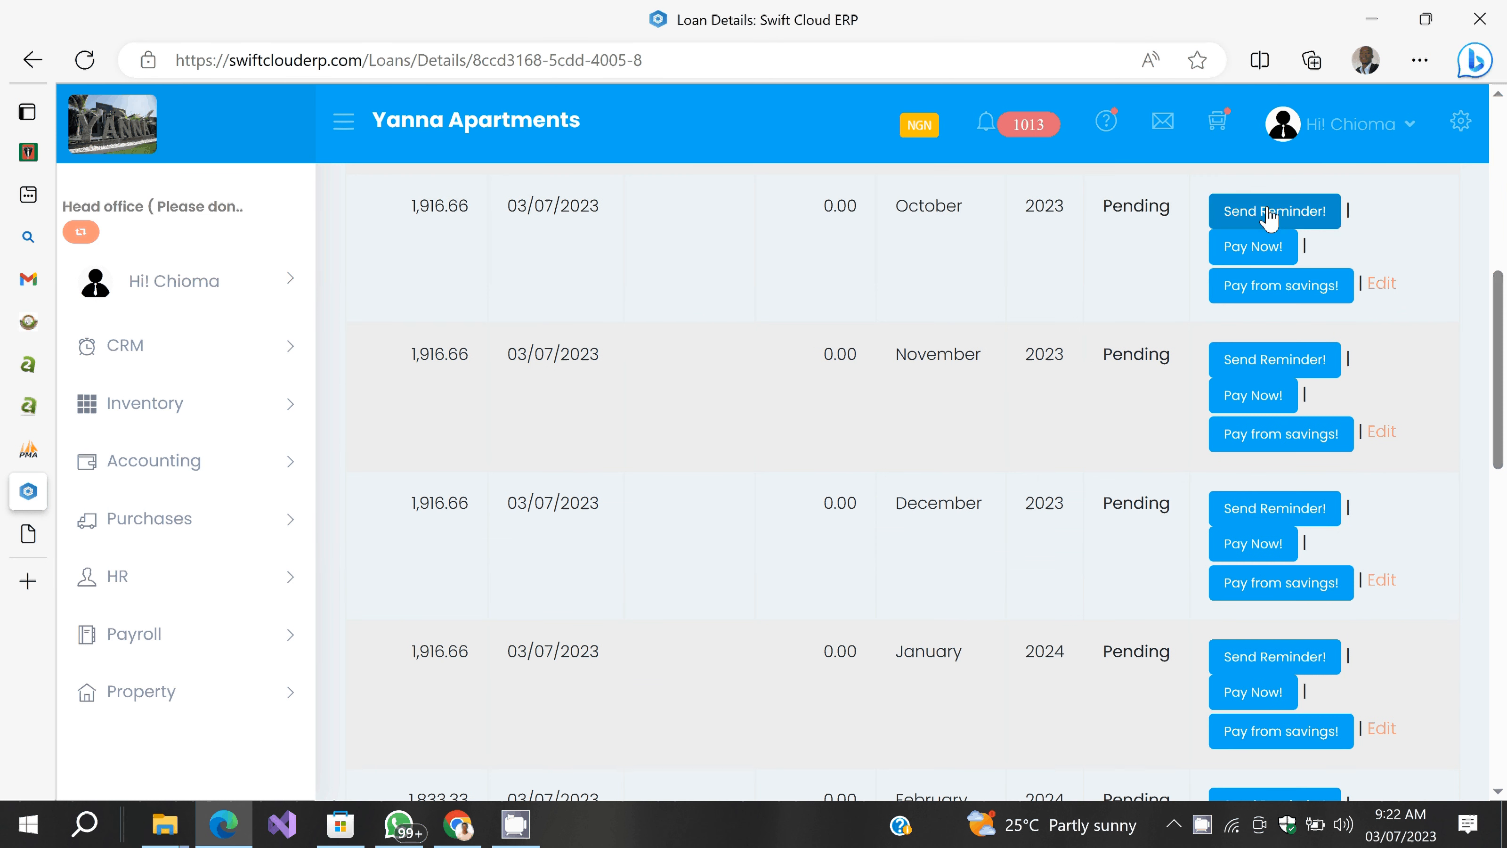
left_click(1254, 247)
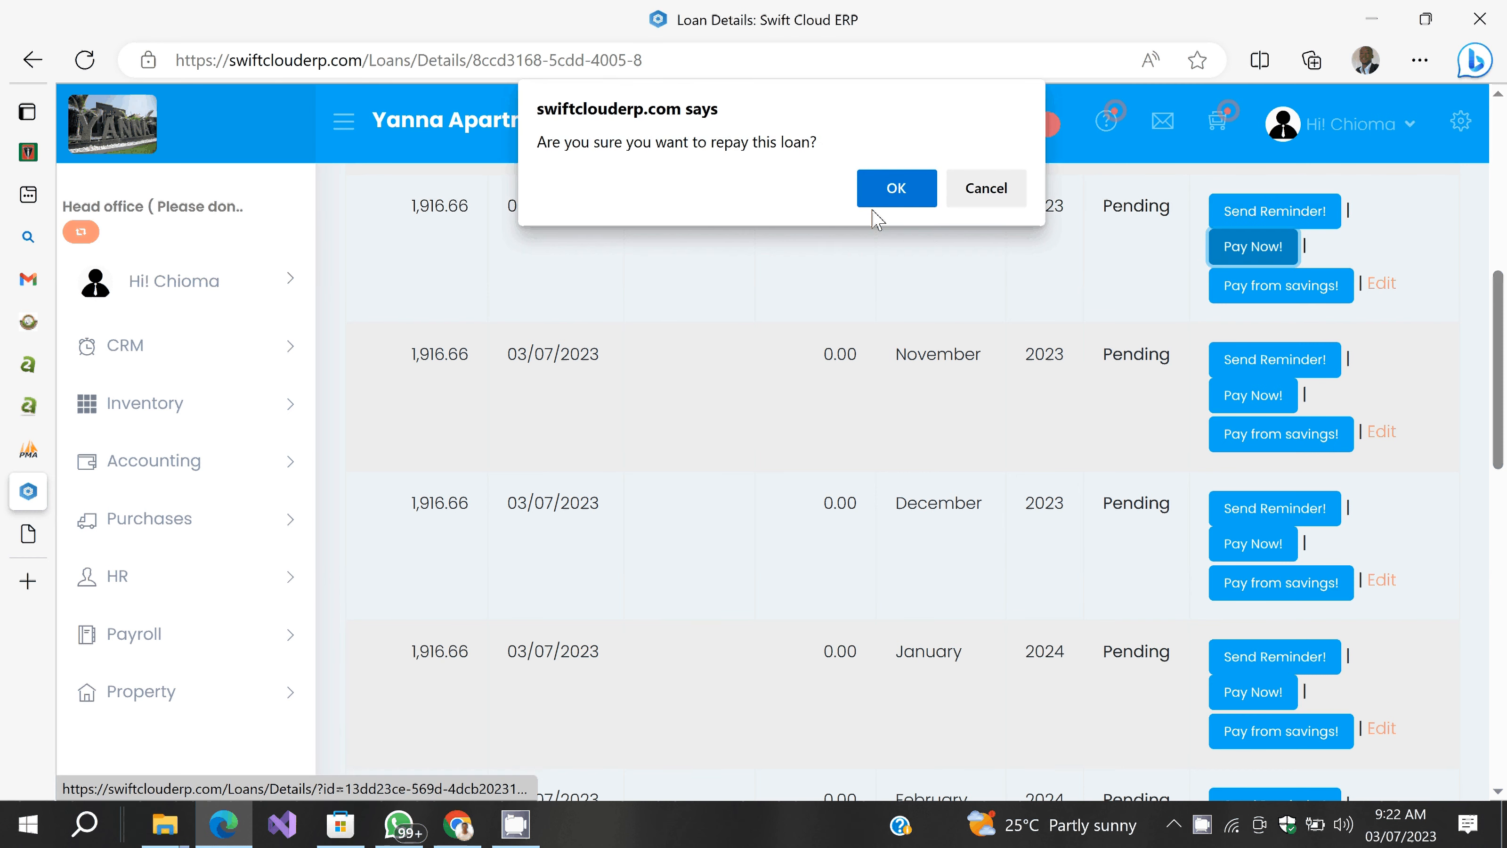
left_click(873, 205)
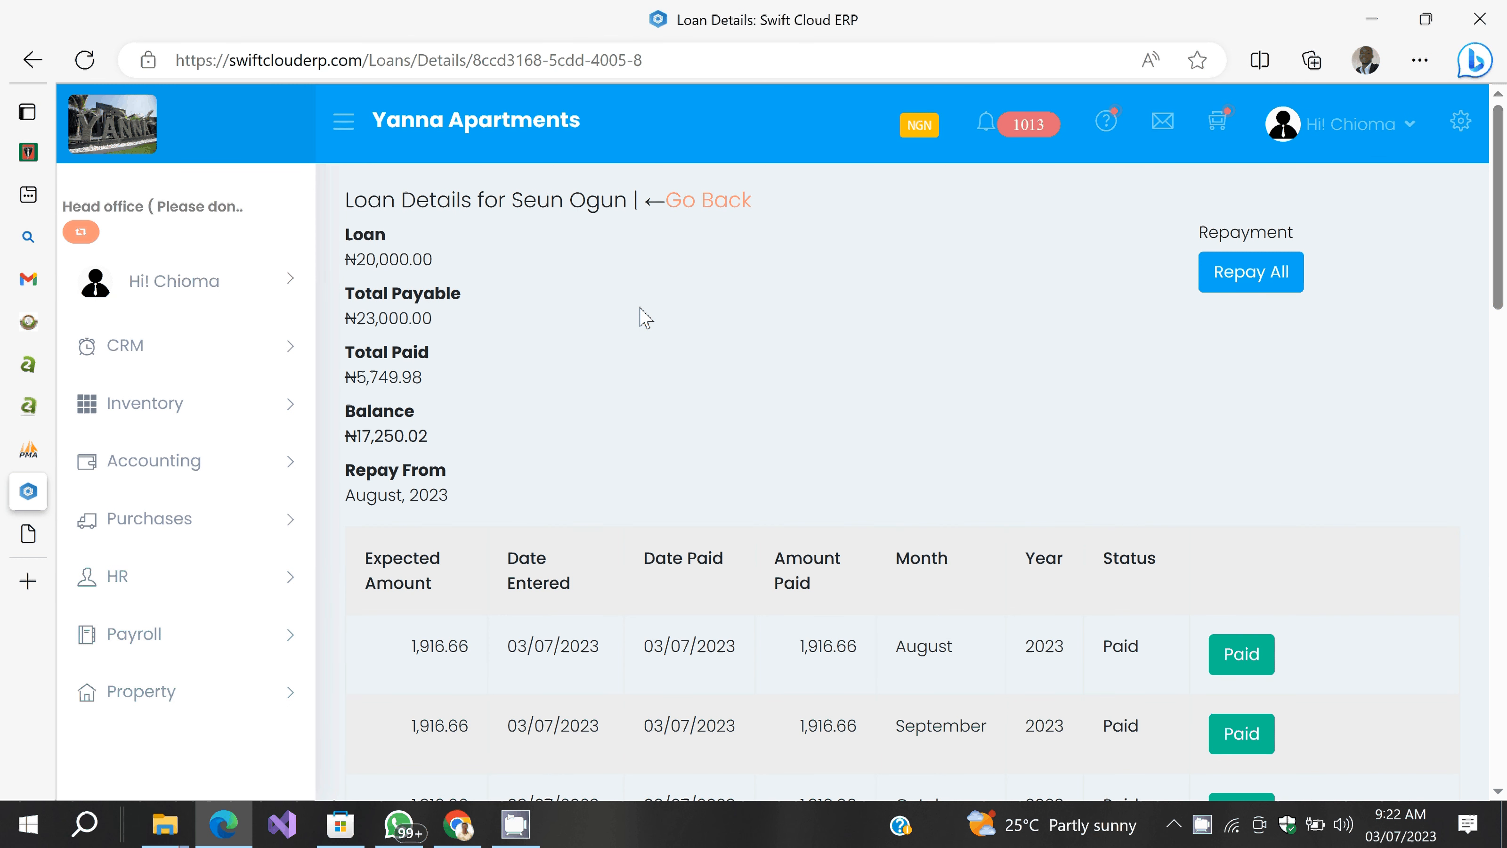
Step: Show the customer's Loans tab: Small Biz Loan, 5,749.98 recovered, ₦17,250.02 outstanding
left_click(718, 215)
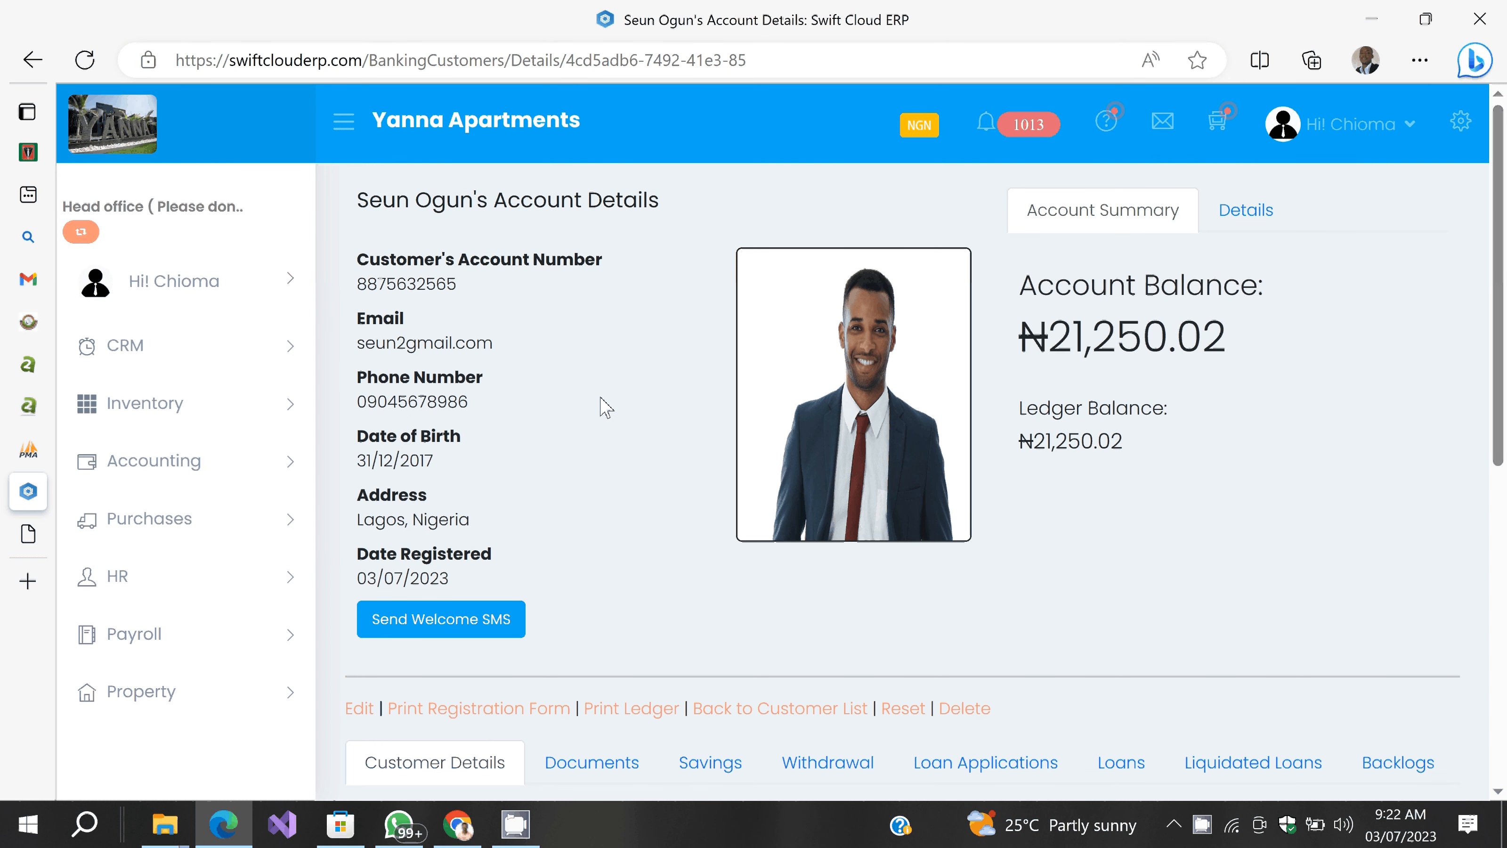
scroll(605, 407, "down", 10)
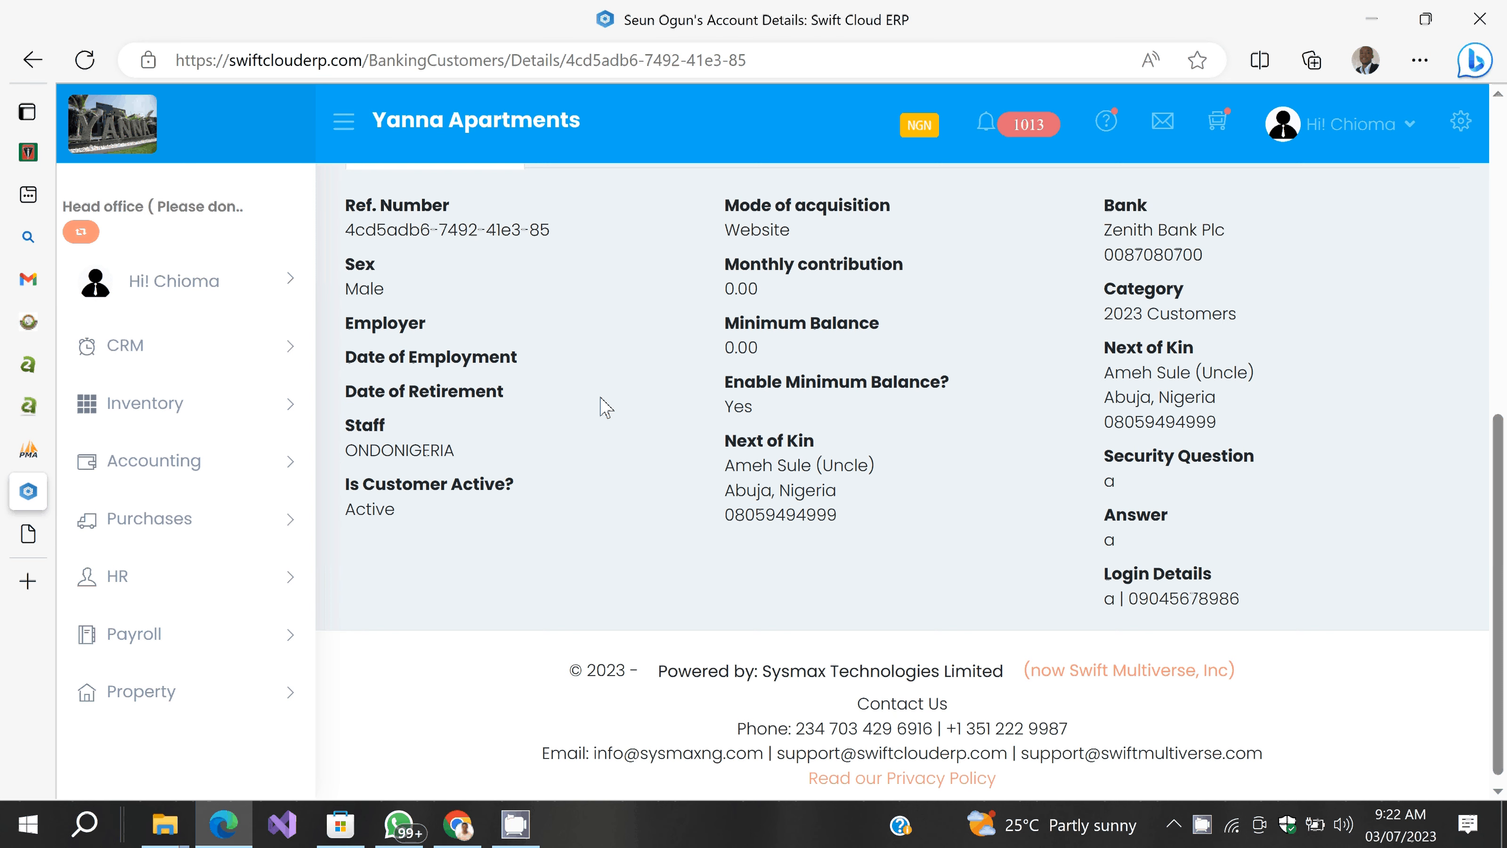
scroll(825, 436, "up", 5)
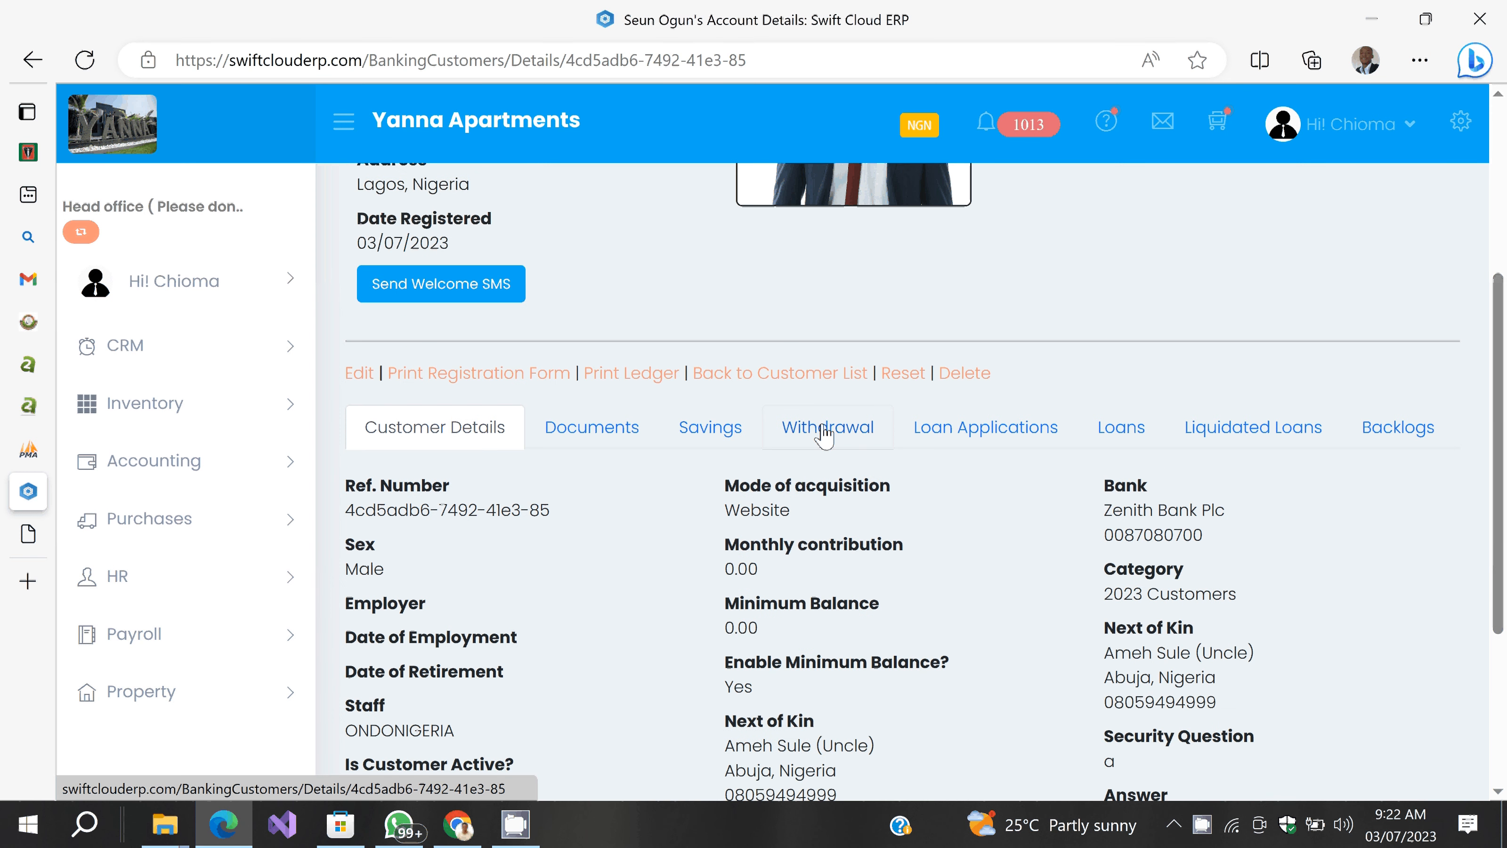
left_click(905, 434)
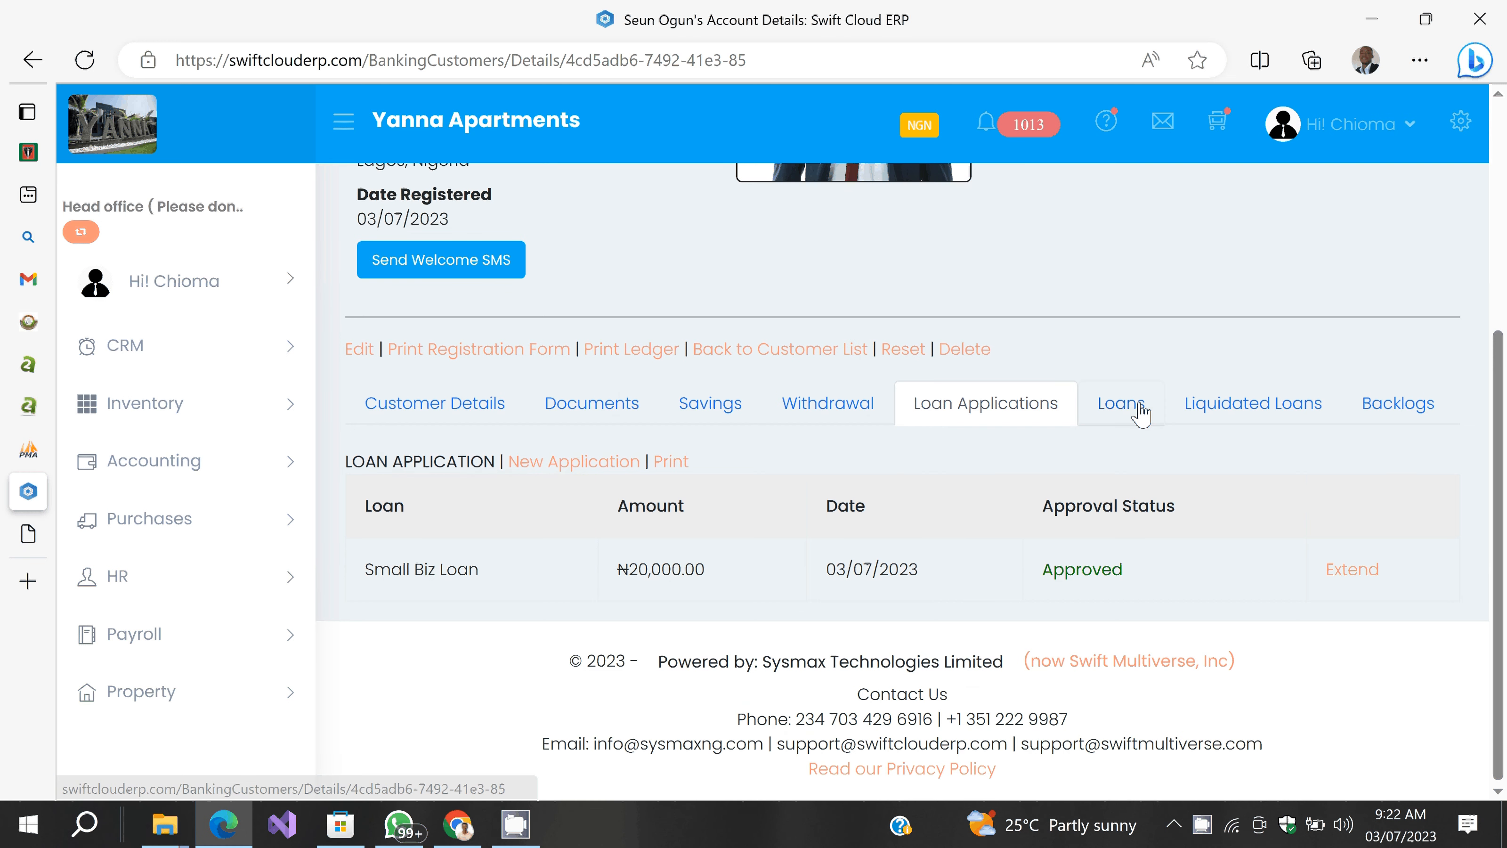
left_click(1121, 404)
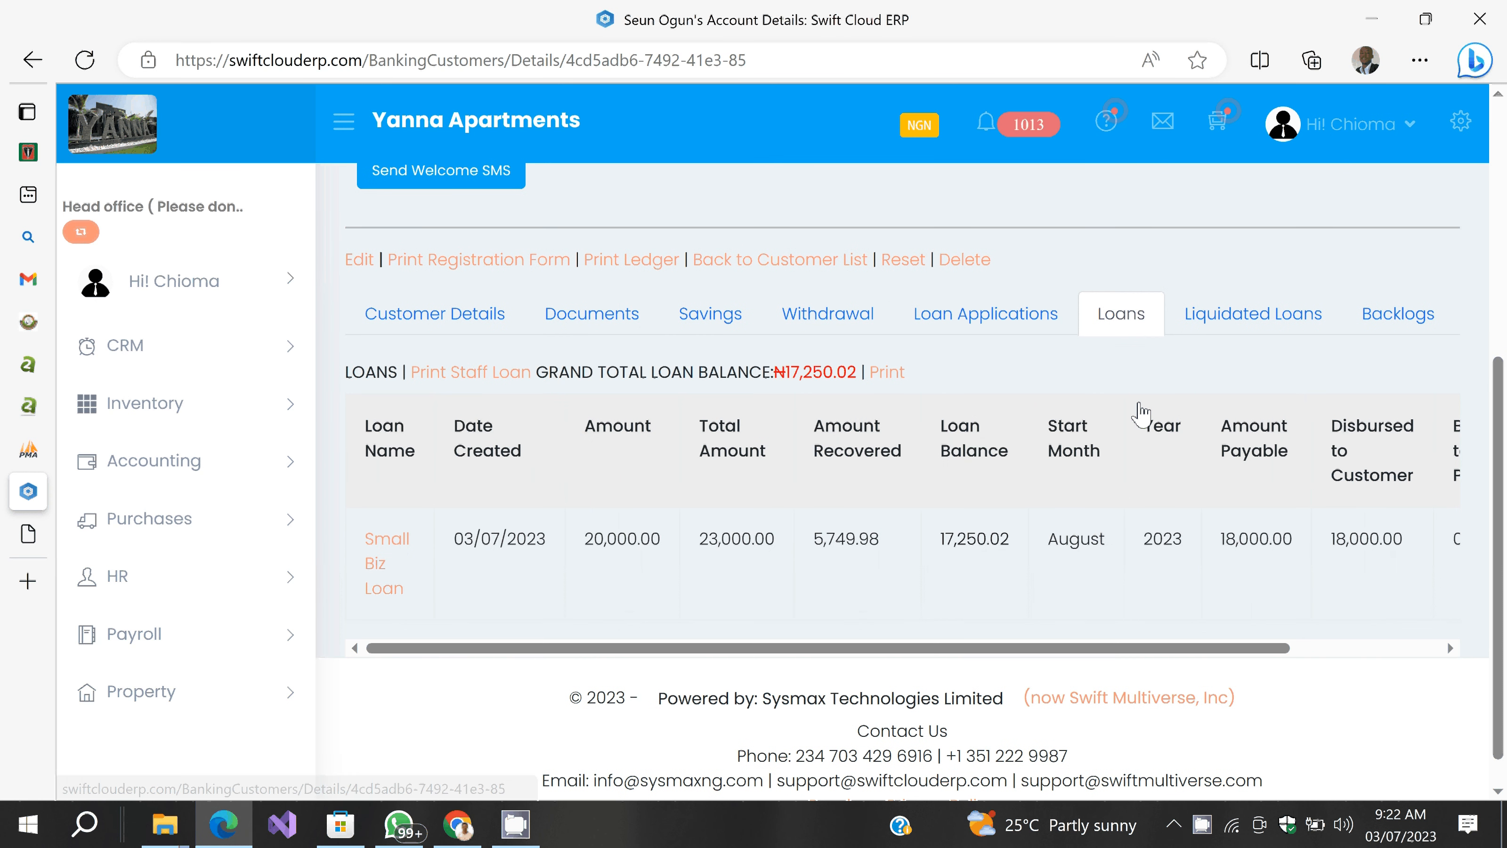
scroll(669, 570, "right", 3)
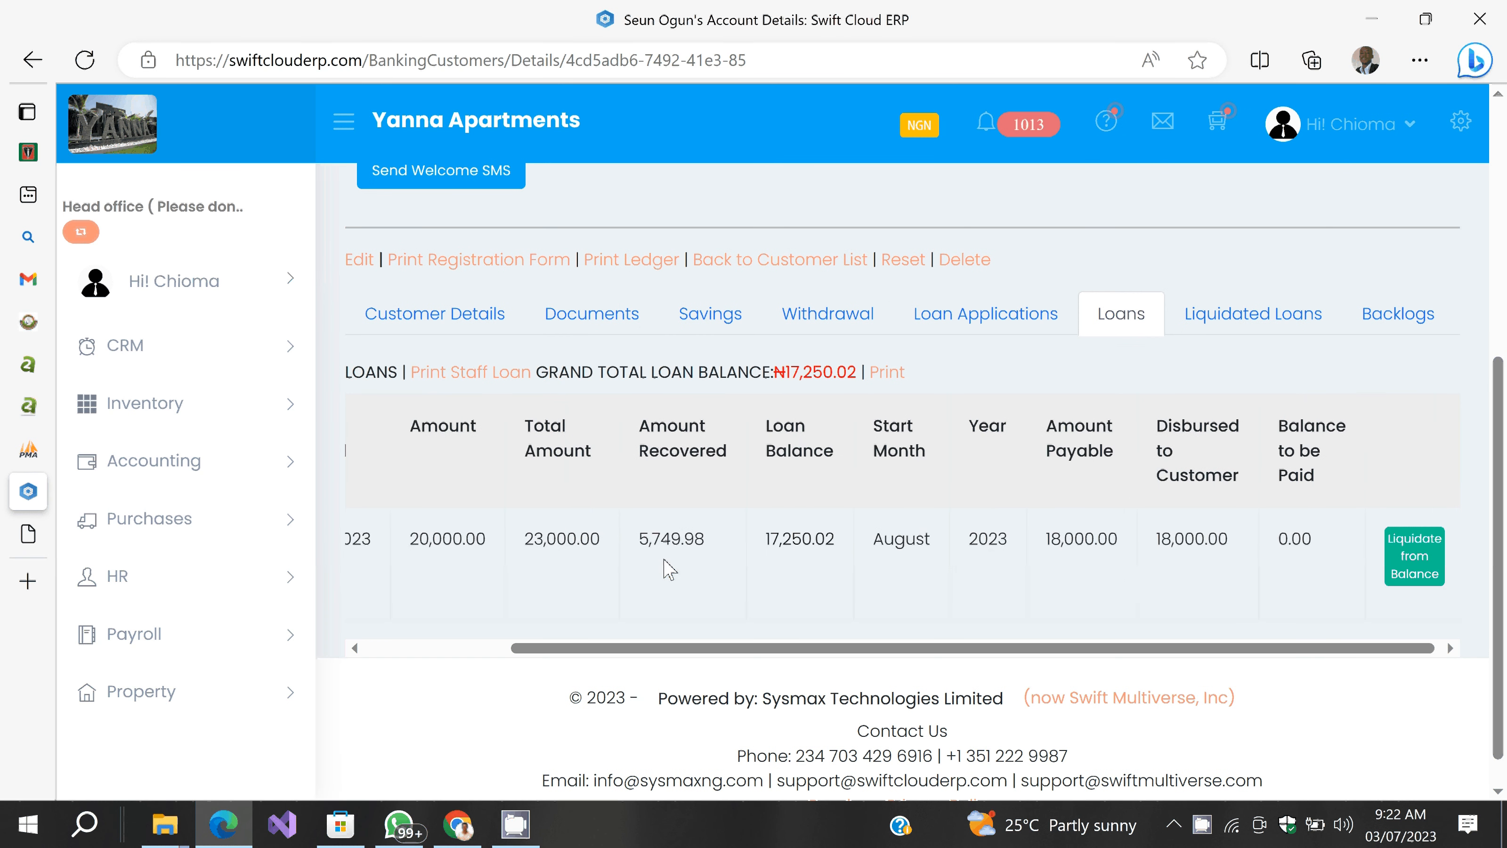
scroll(669, 570, "left", 3)
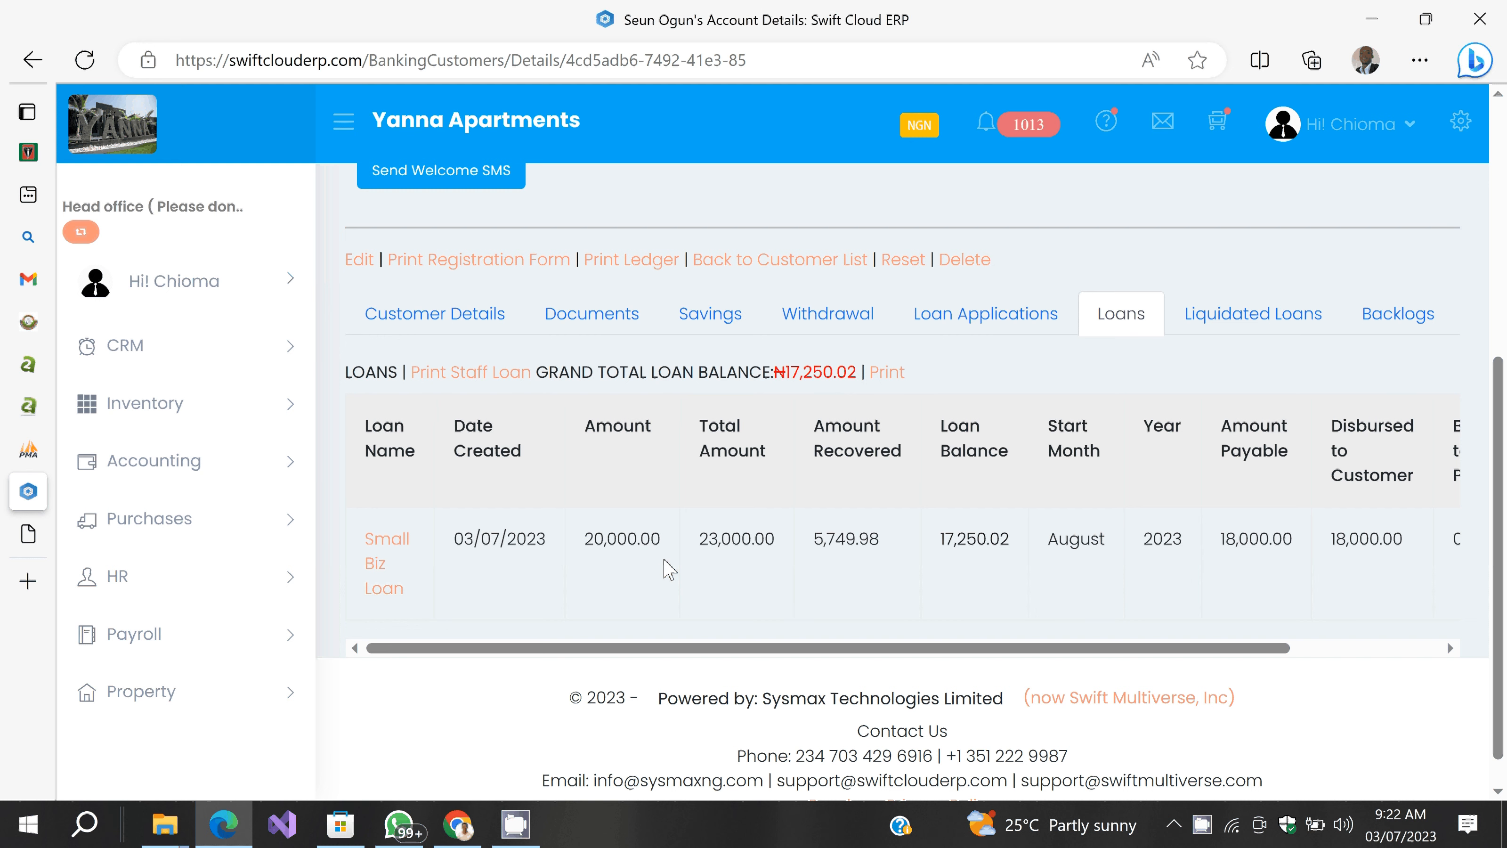
Step: Open the Small Biz Loan's details and scroll through its monthly repayment schedule
left_click(387, 541)
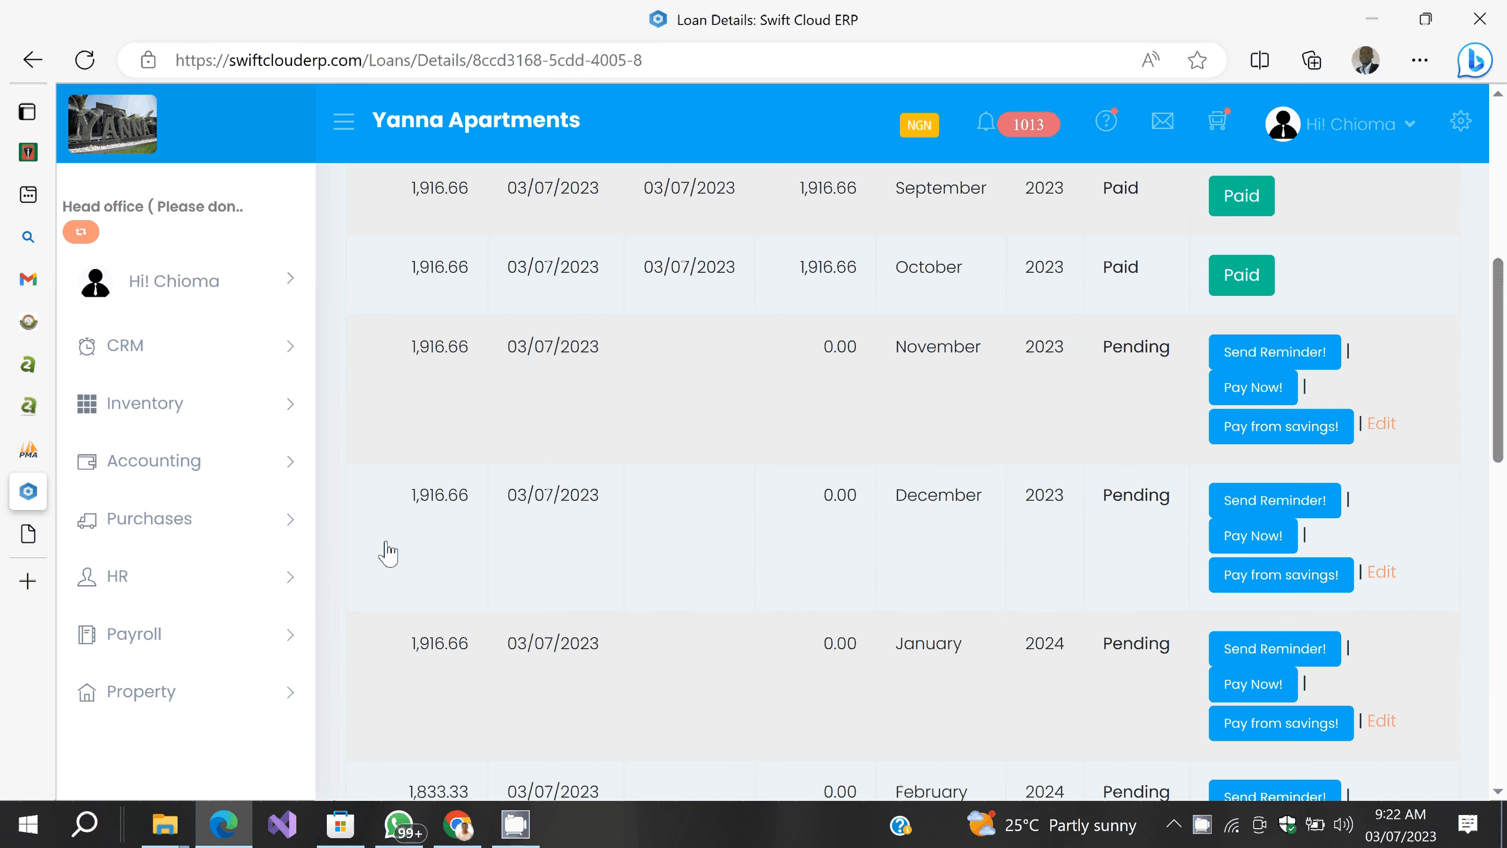
scroll(612, 567, "down", 4)
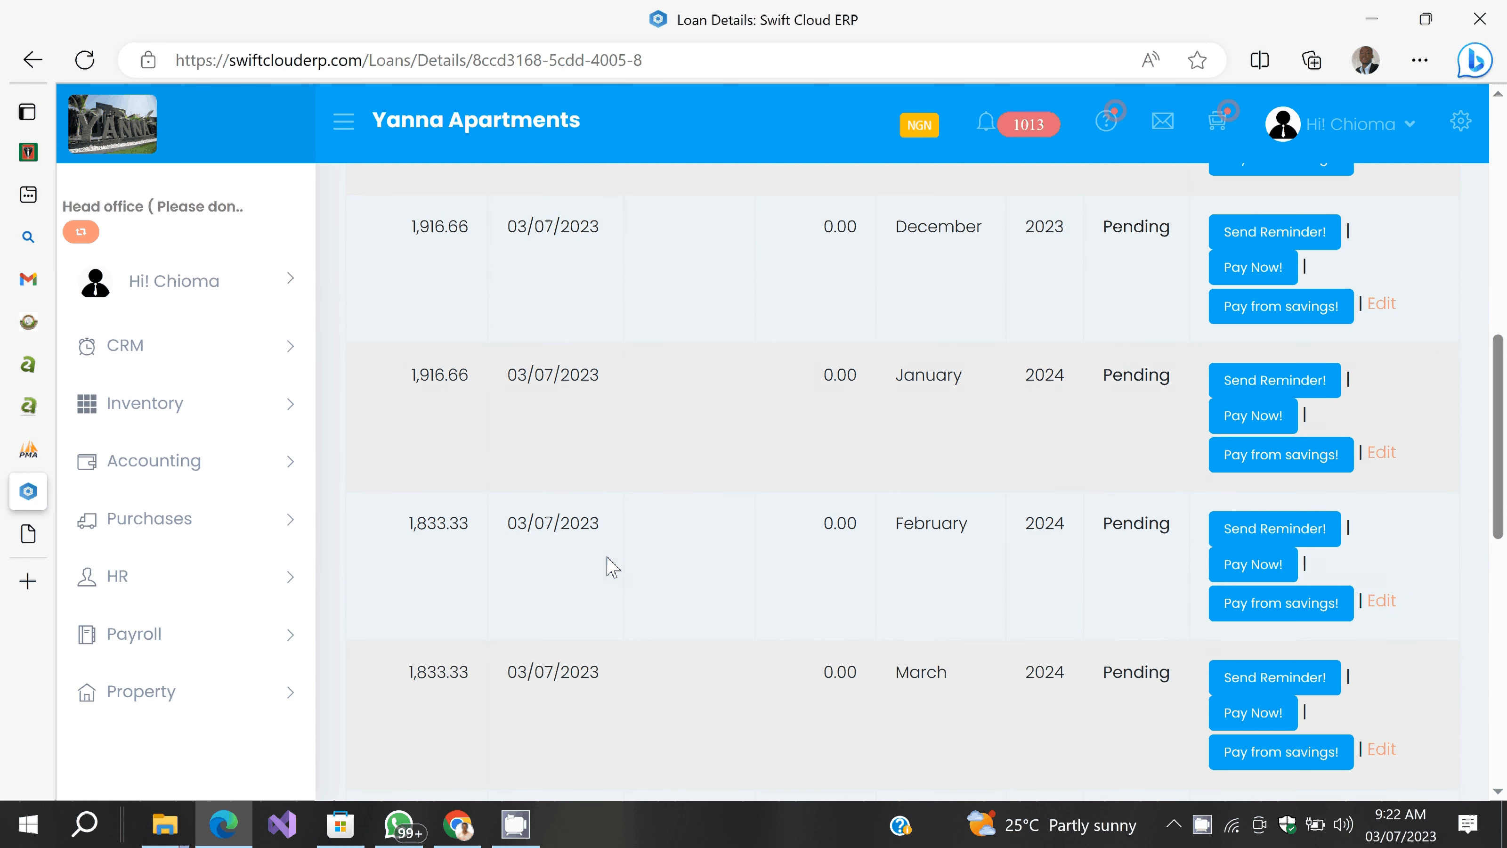
scroll(611, 567, "up", 10)
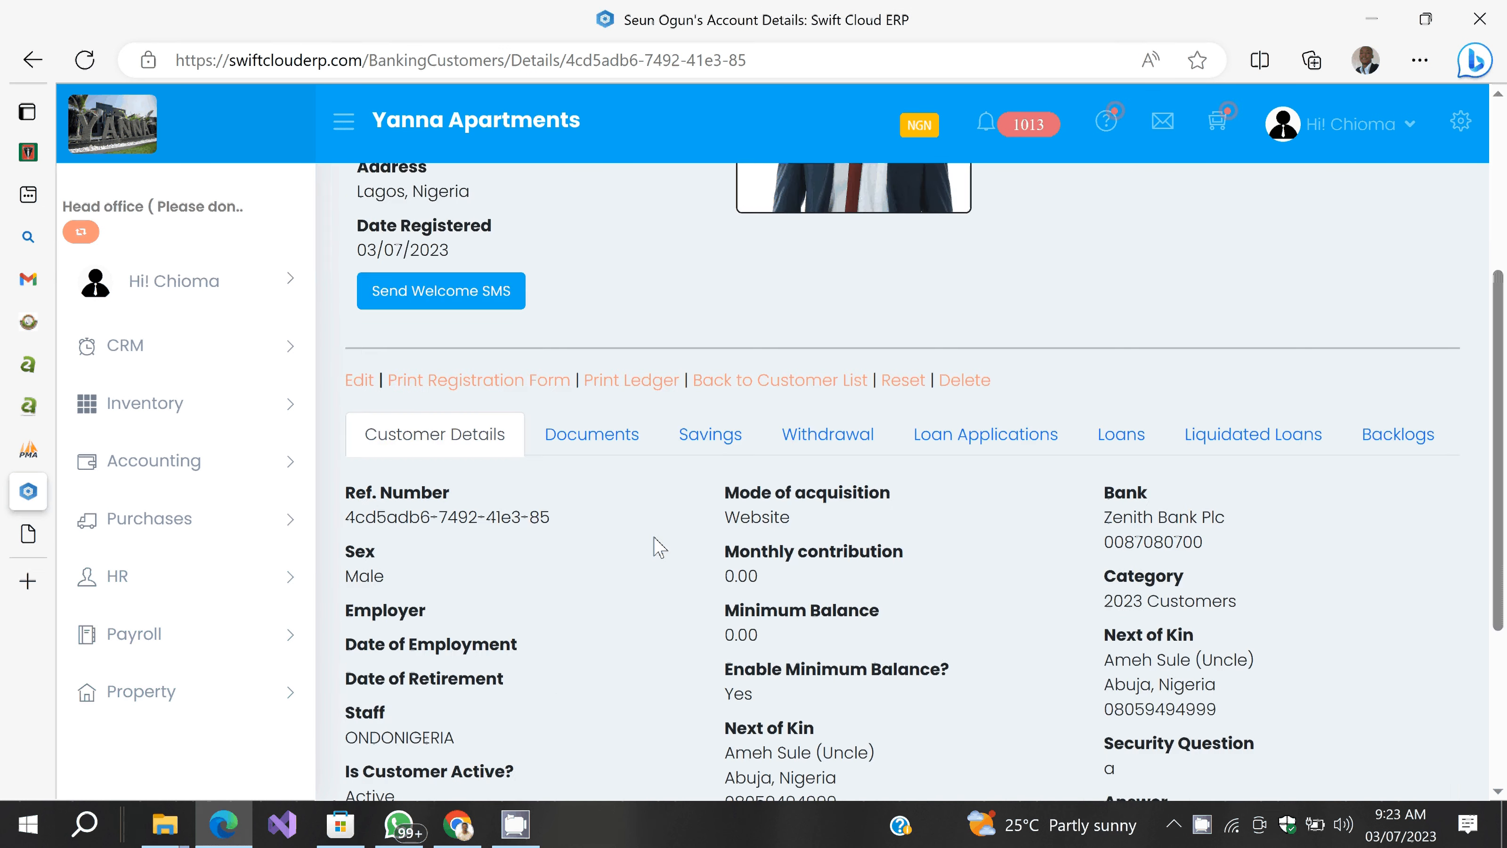
scroll(656, 546, "down", 2)
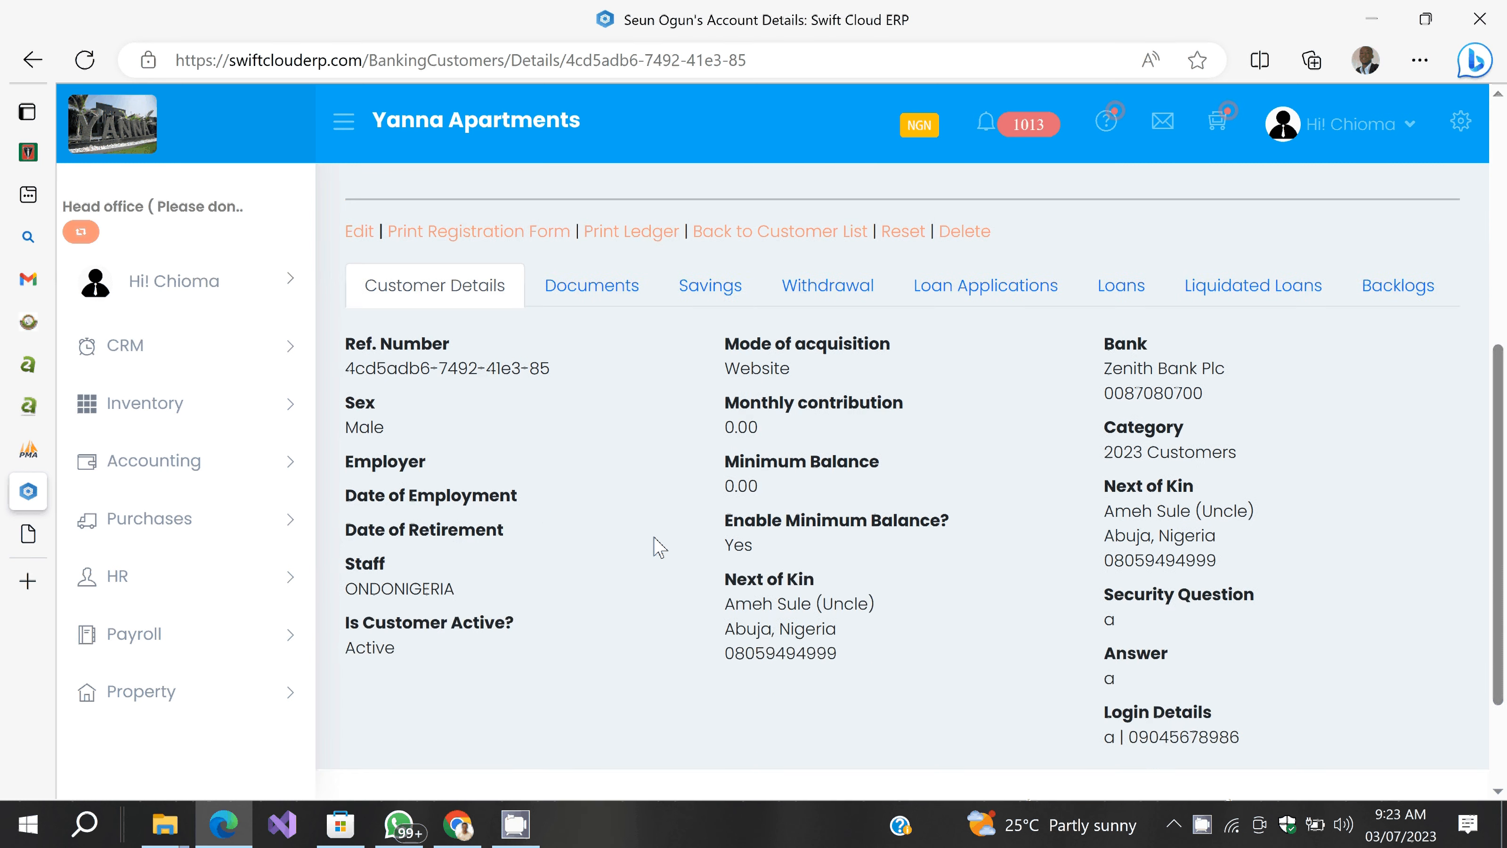
scroll(656, 546, "up", 3)
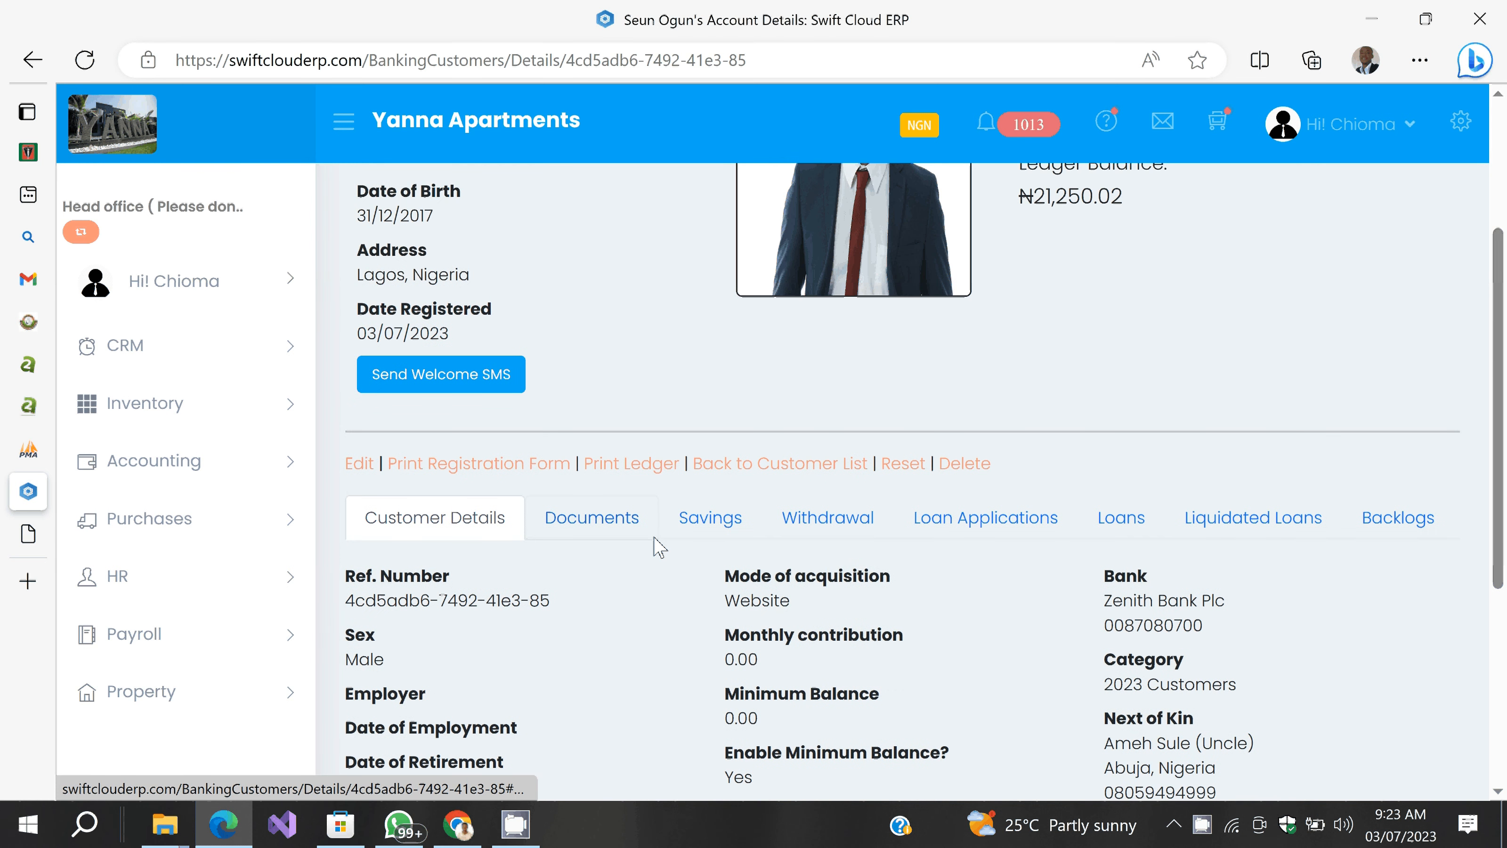
scroll(656, 546, "up", 3)
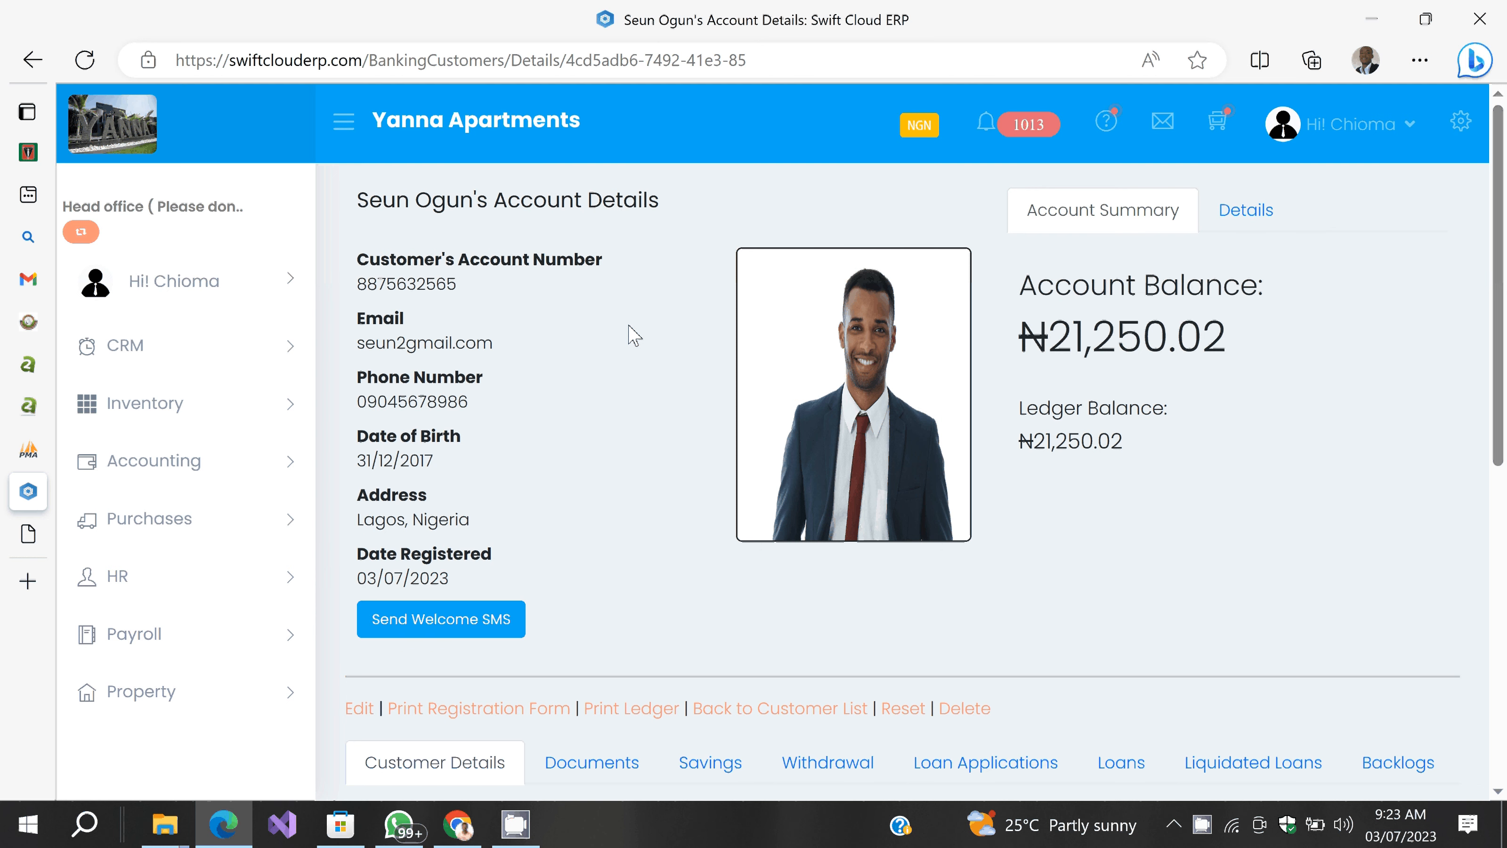
left_click(1245, 217)
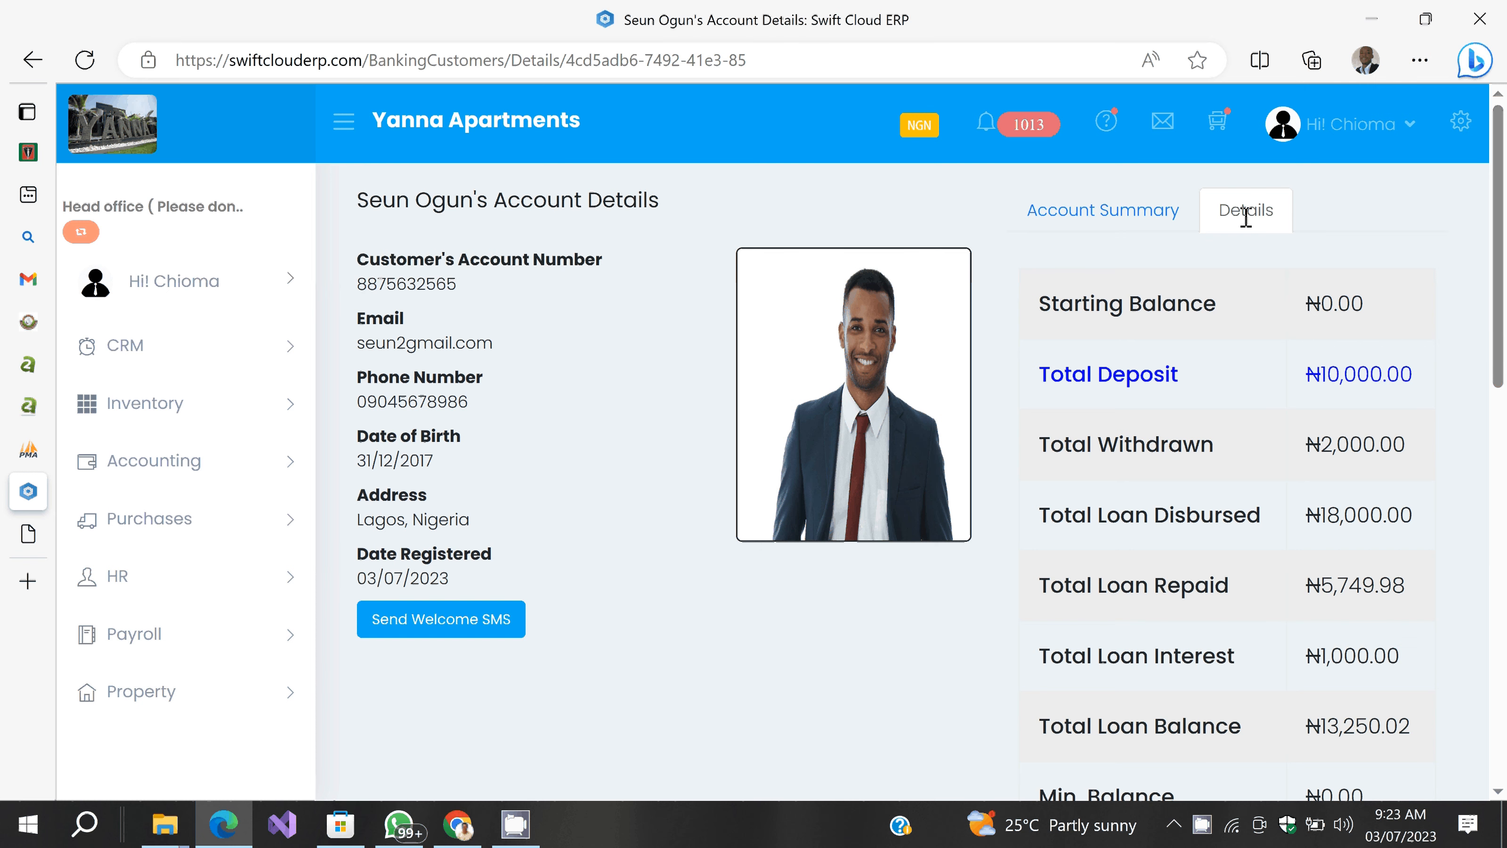
scroll(1245, 217, "down", 3)
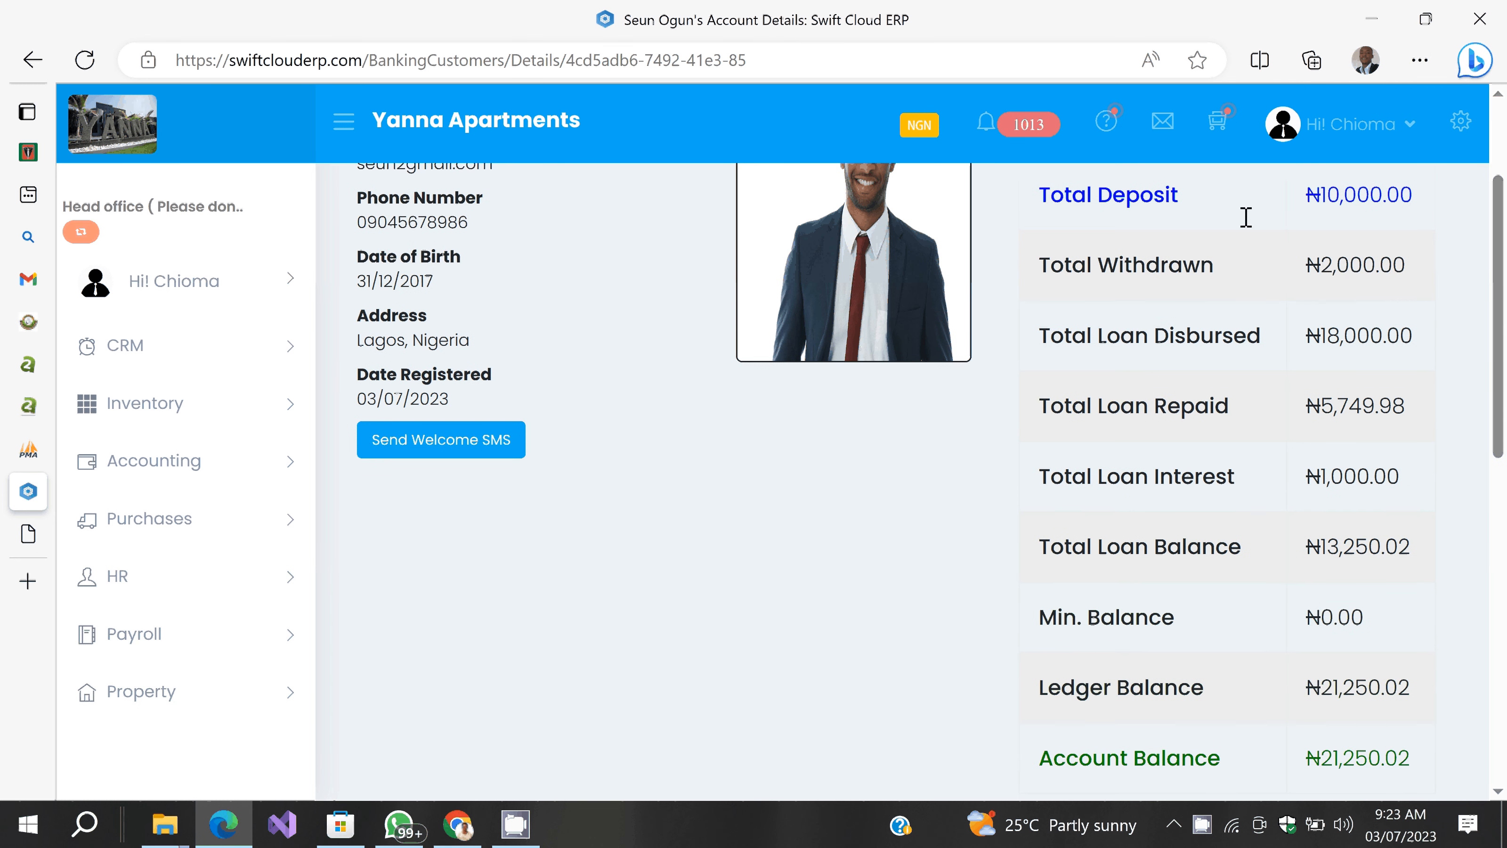
scroll(1246, 217, "up", 2)
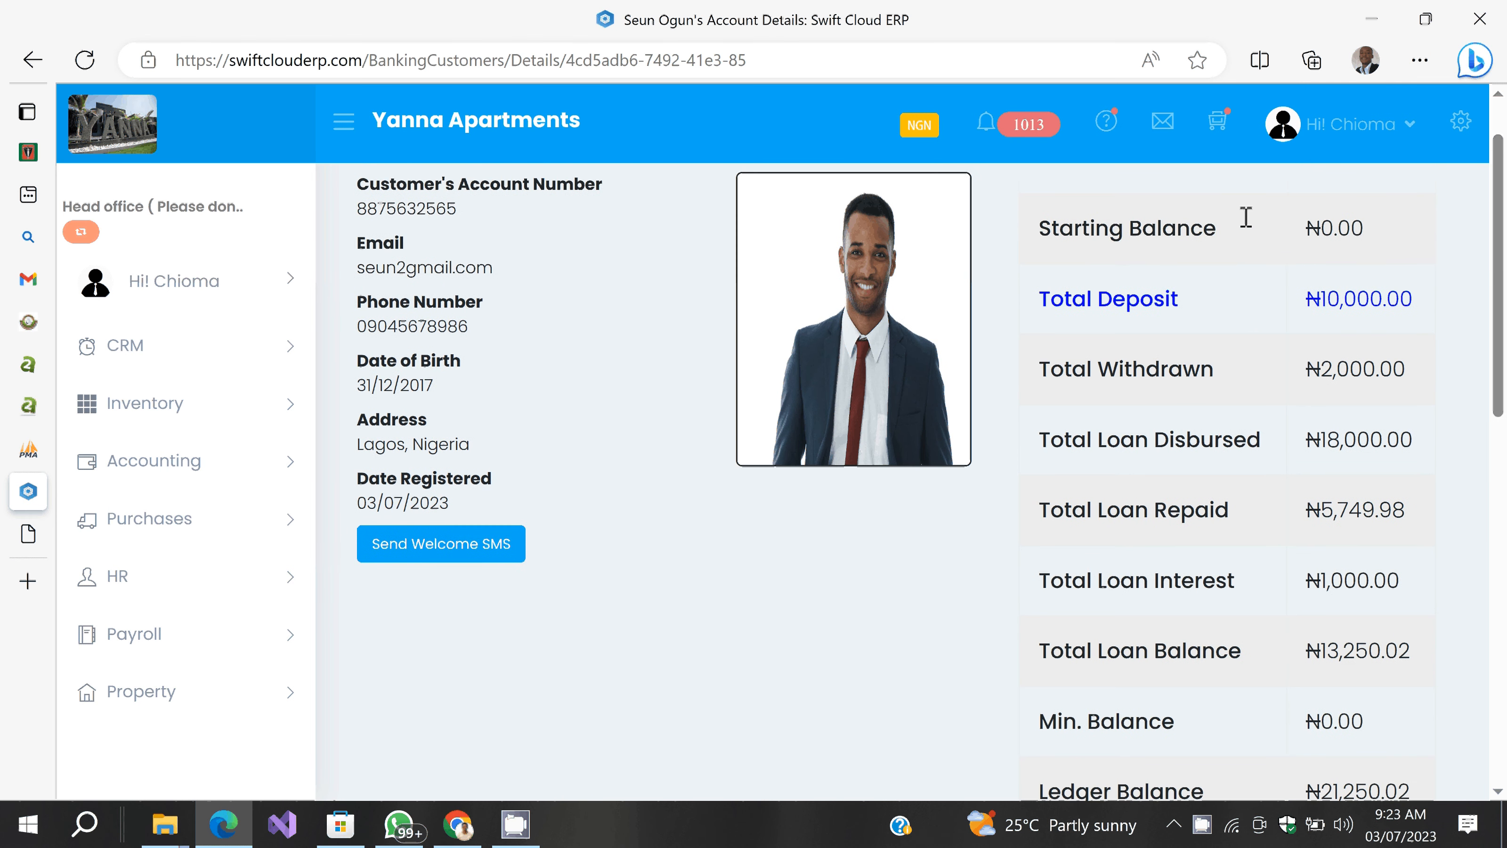
scroll(1205, 220, "up", 2)
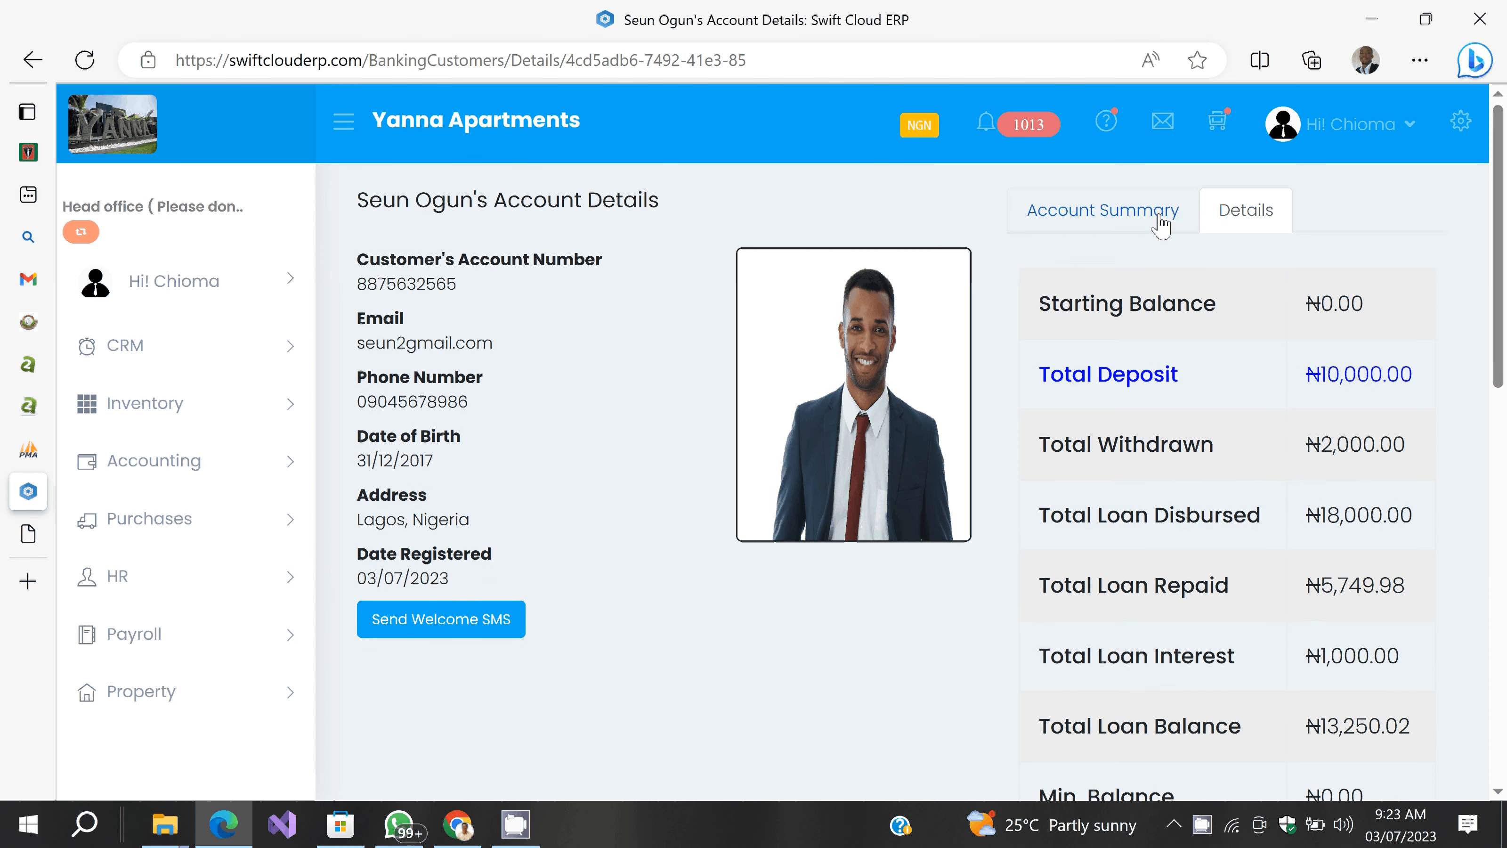
scroll(713, 392, "down", 3)
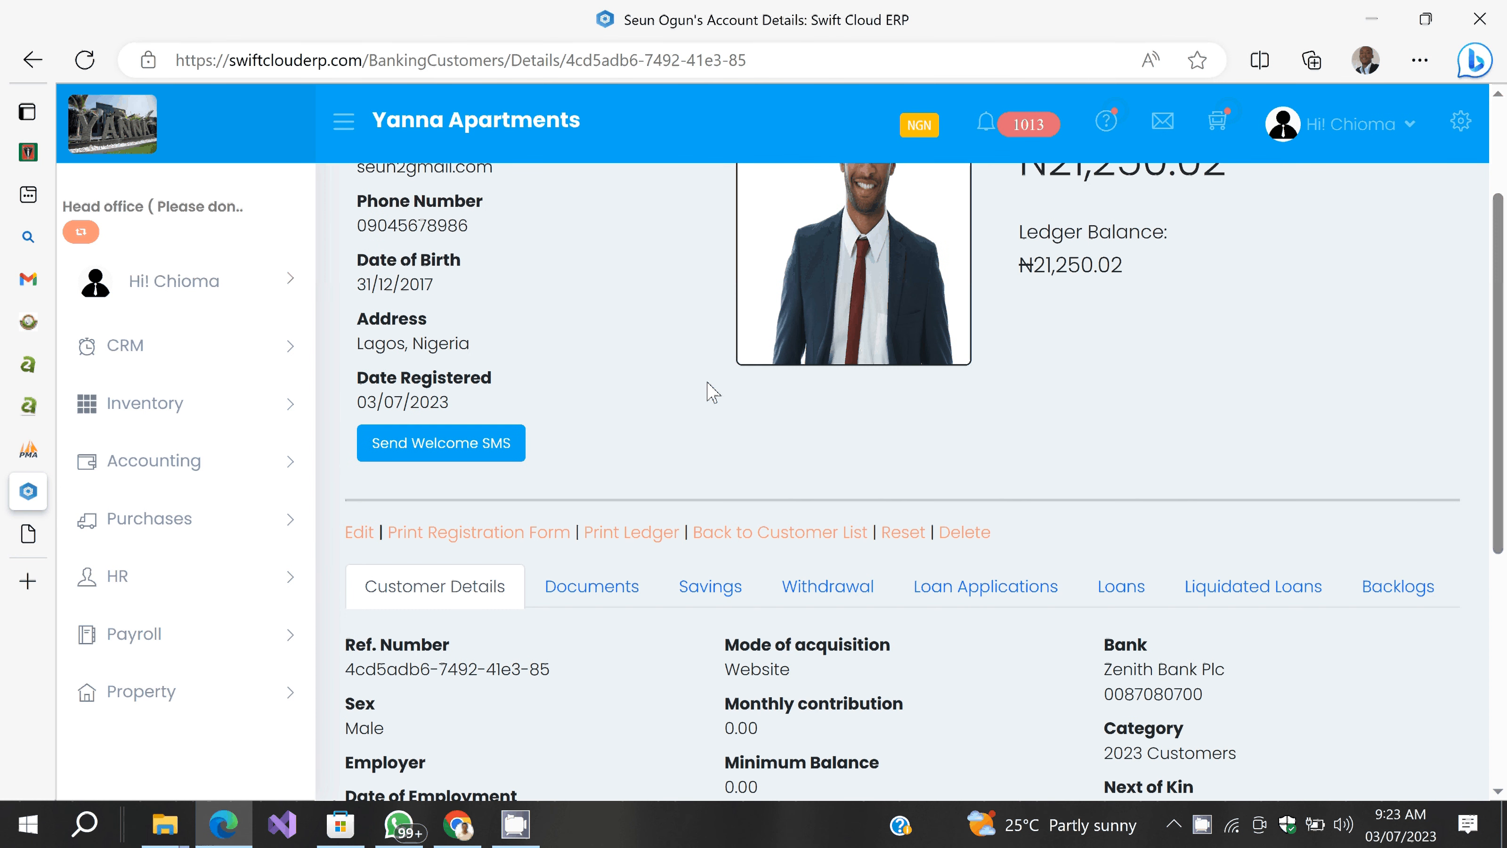
Step: Print the customer's ledger showing the loan disbursement, interest and three repayments
left_click(610, 530)
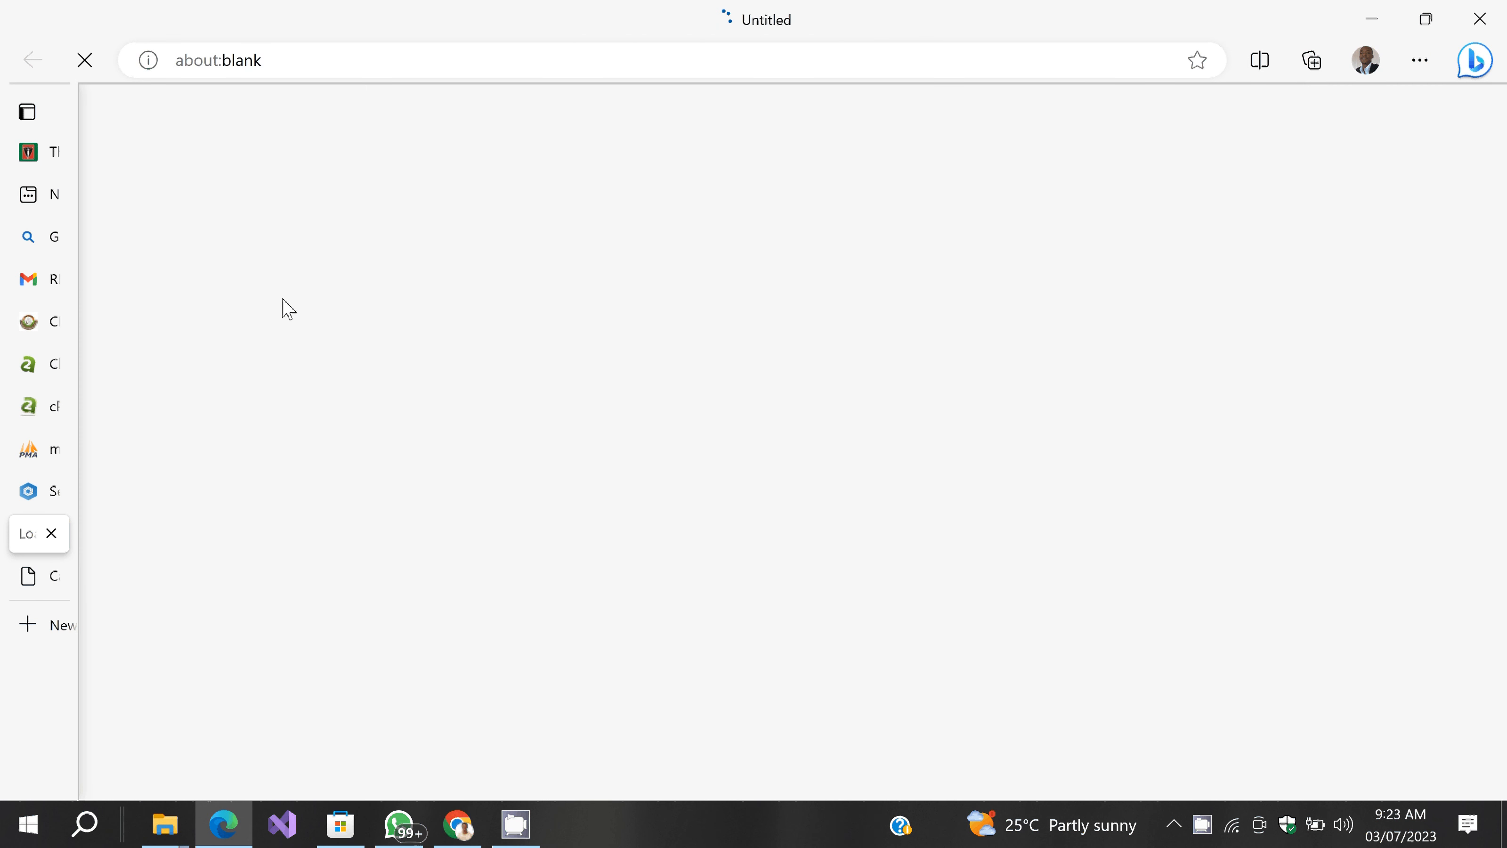
left_click(55, 502)
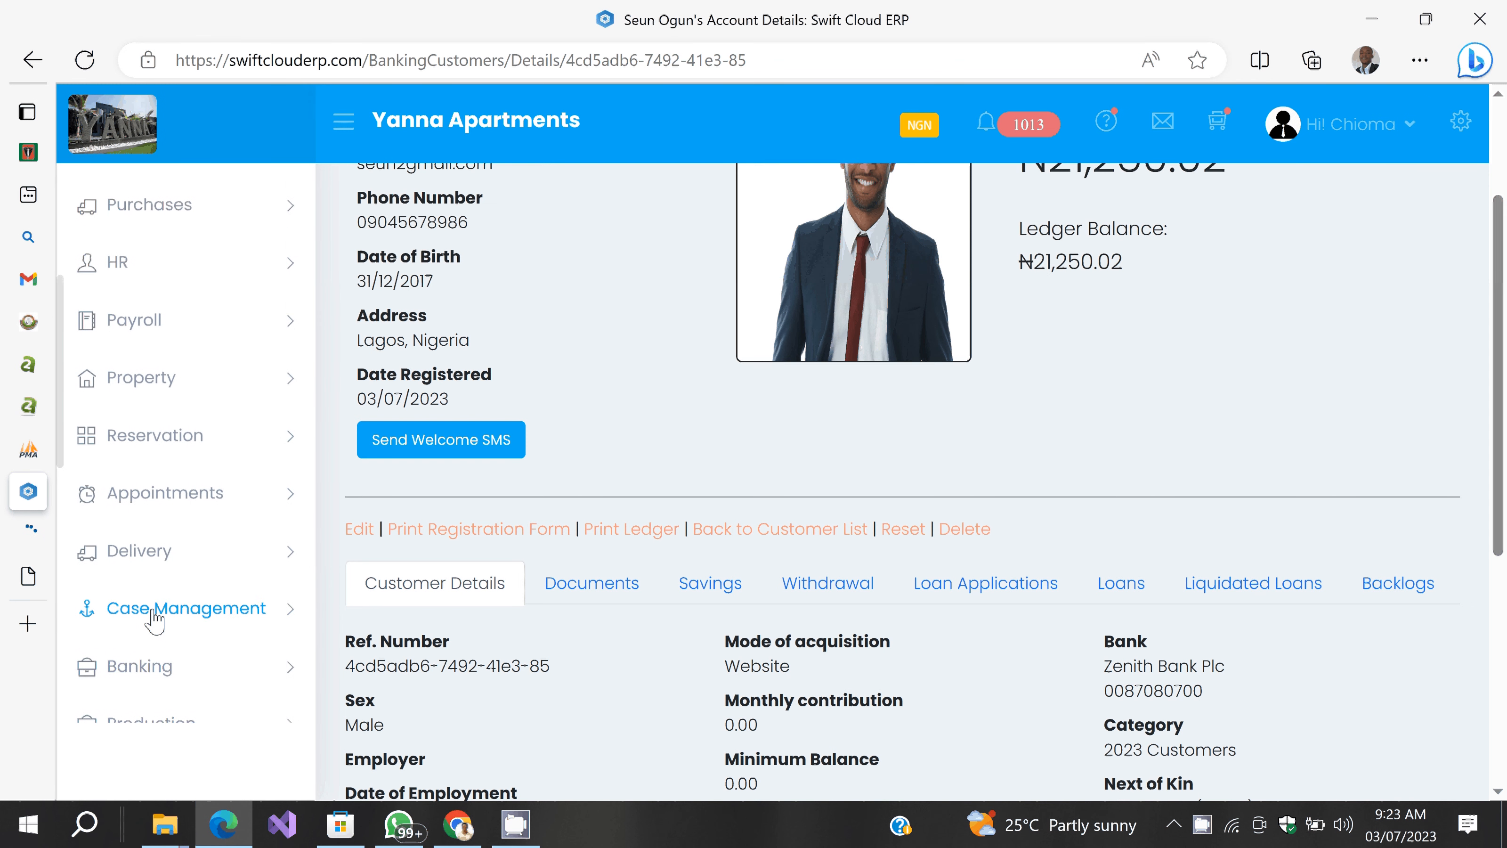
left_click(144, 667)
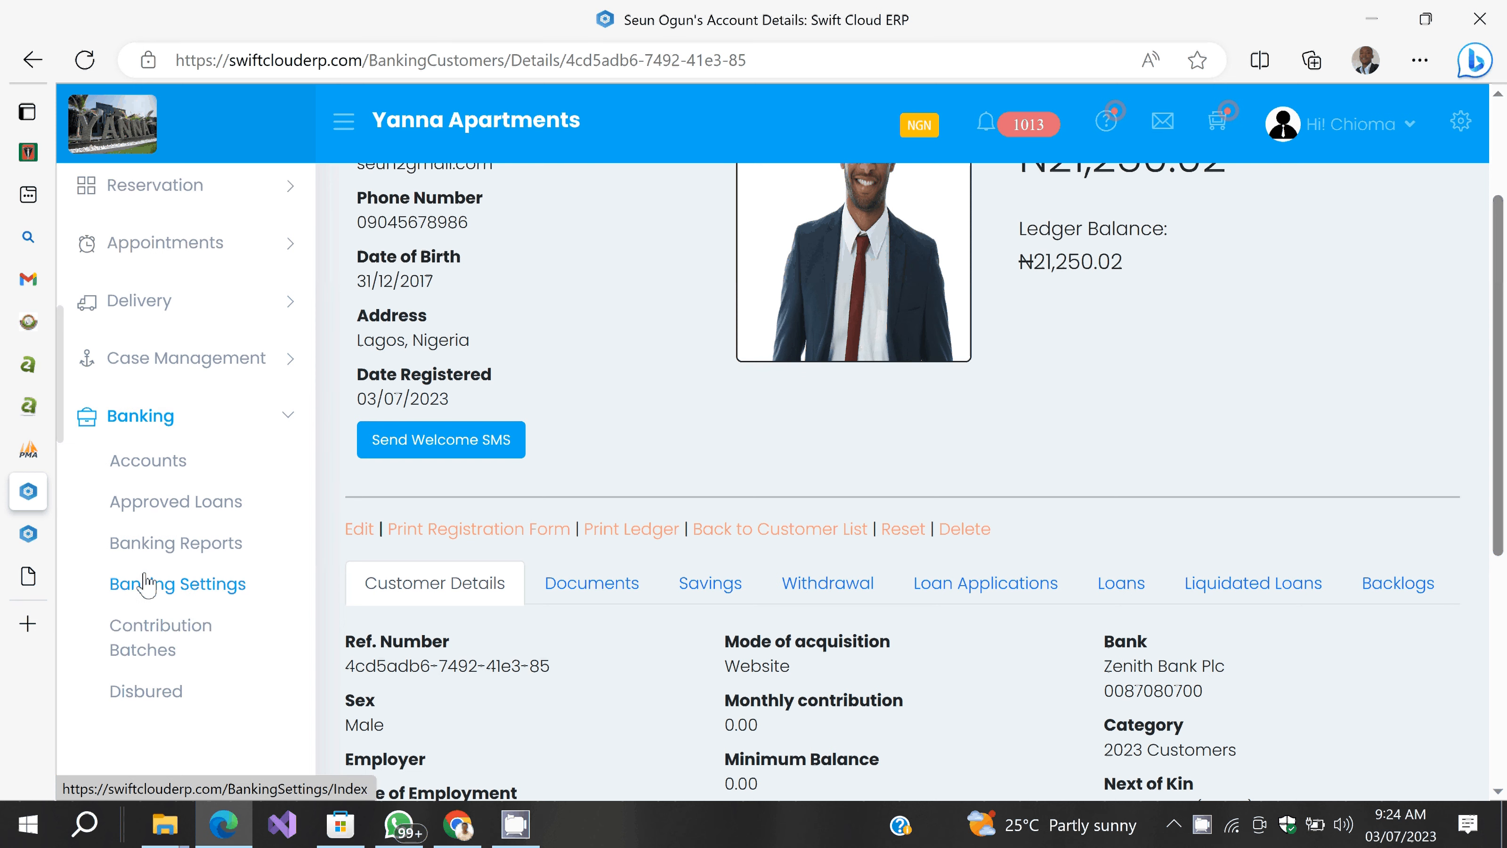
Step: Open Banking Reports in a new tab and switch to it
right_click(153, 544)
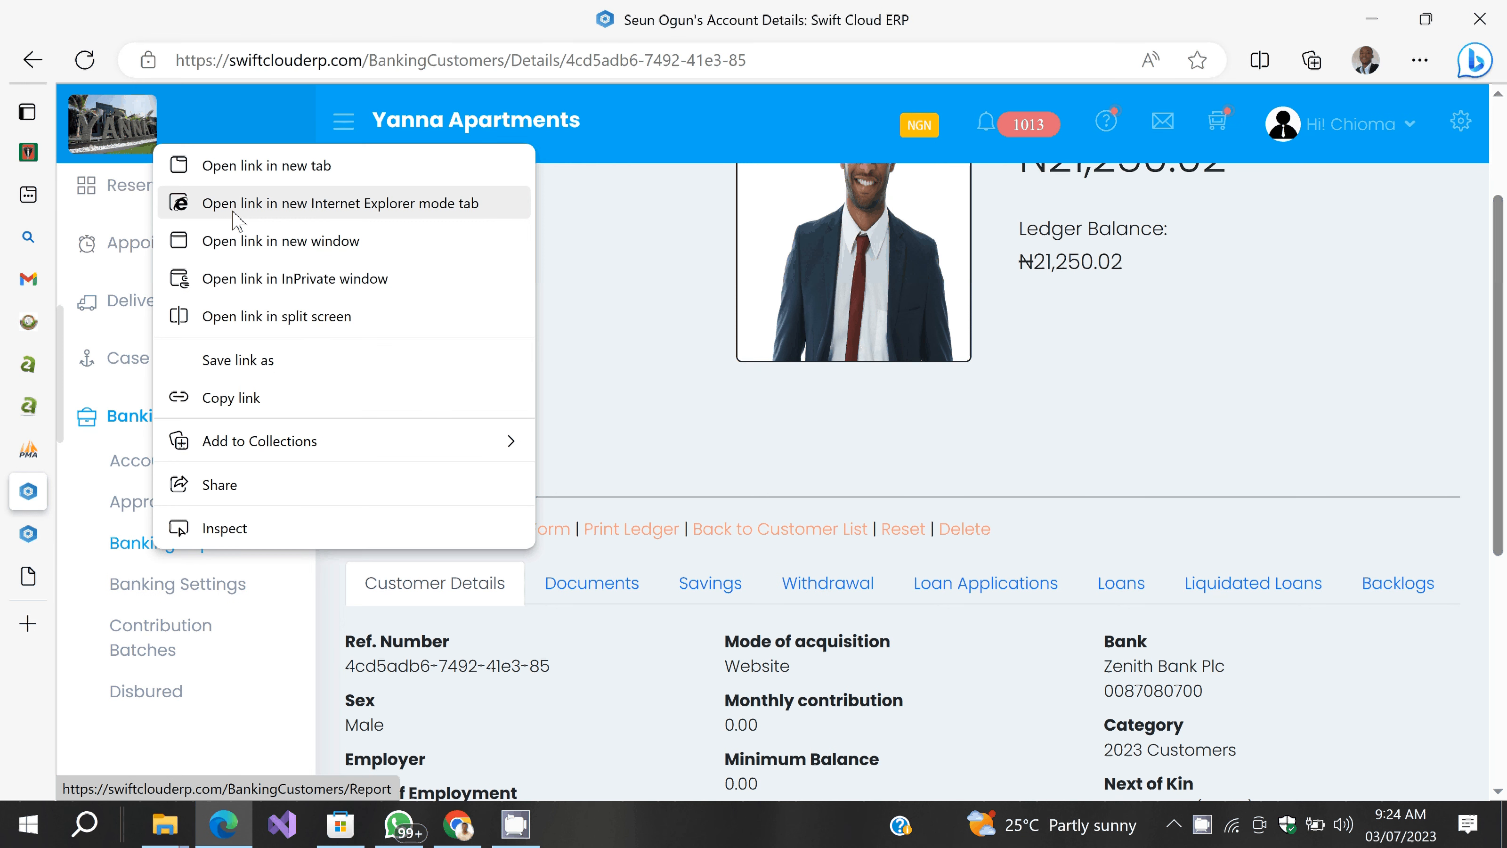
left_click(235, 167)
left_click(35, 533)
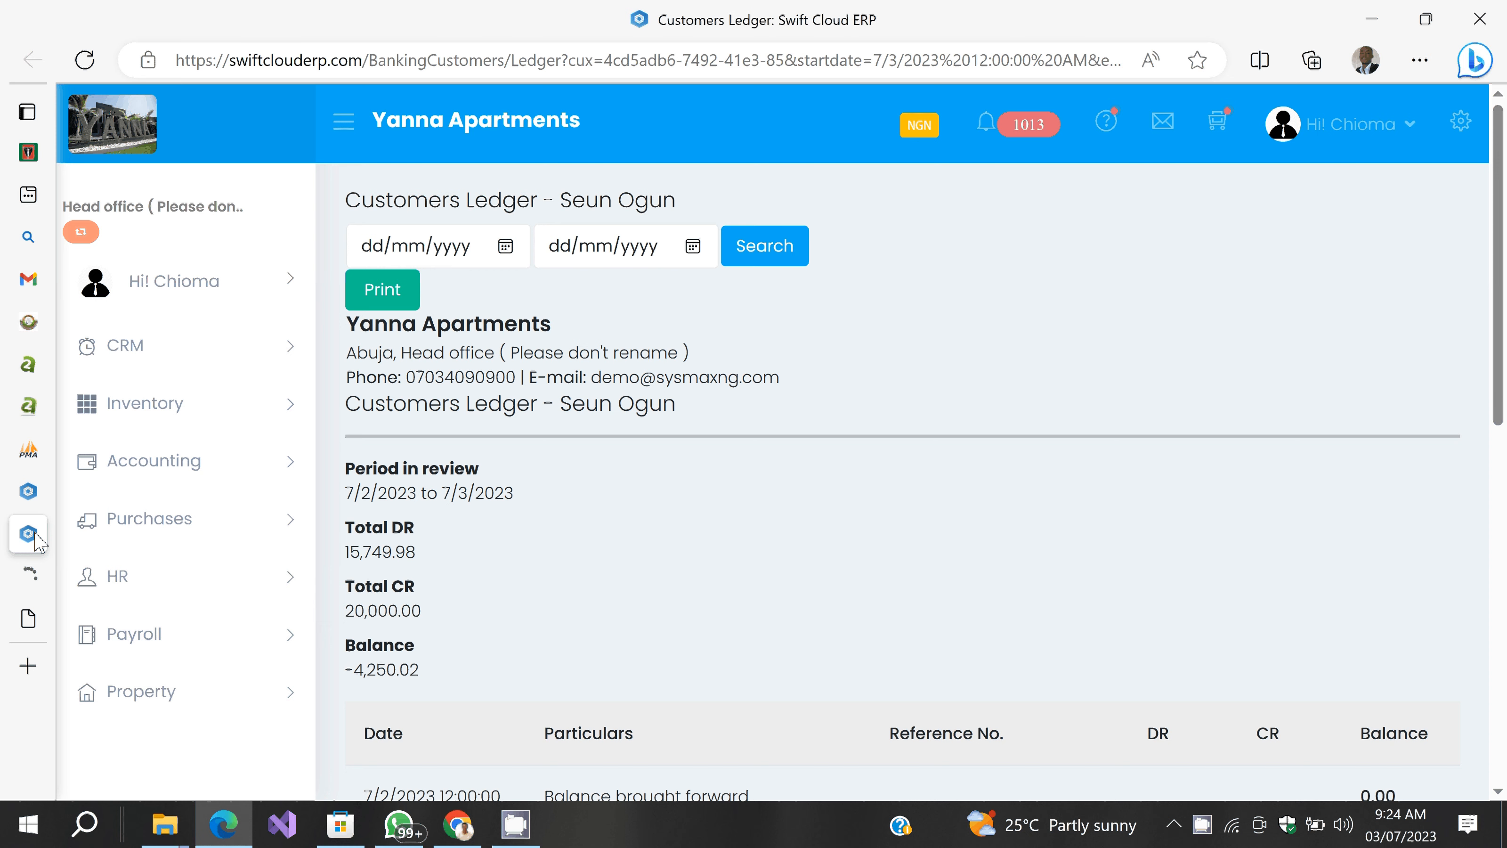
scroll(804, 435, "down", 8)
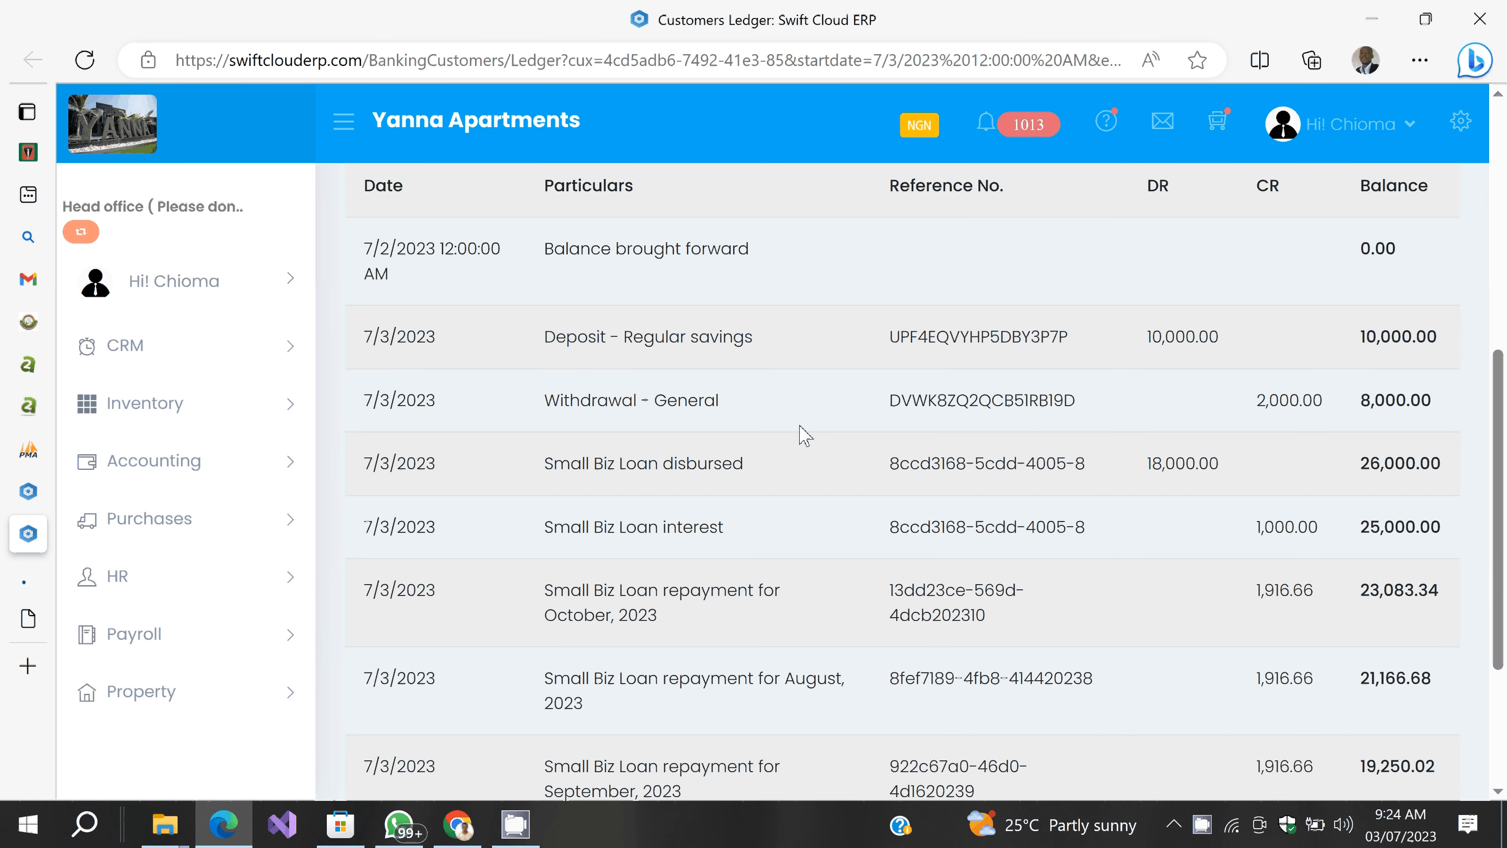
scroll(804, 435, "down", 2)
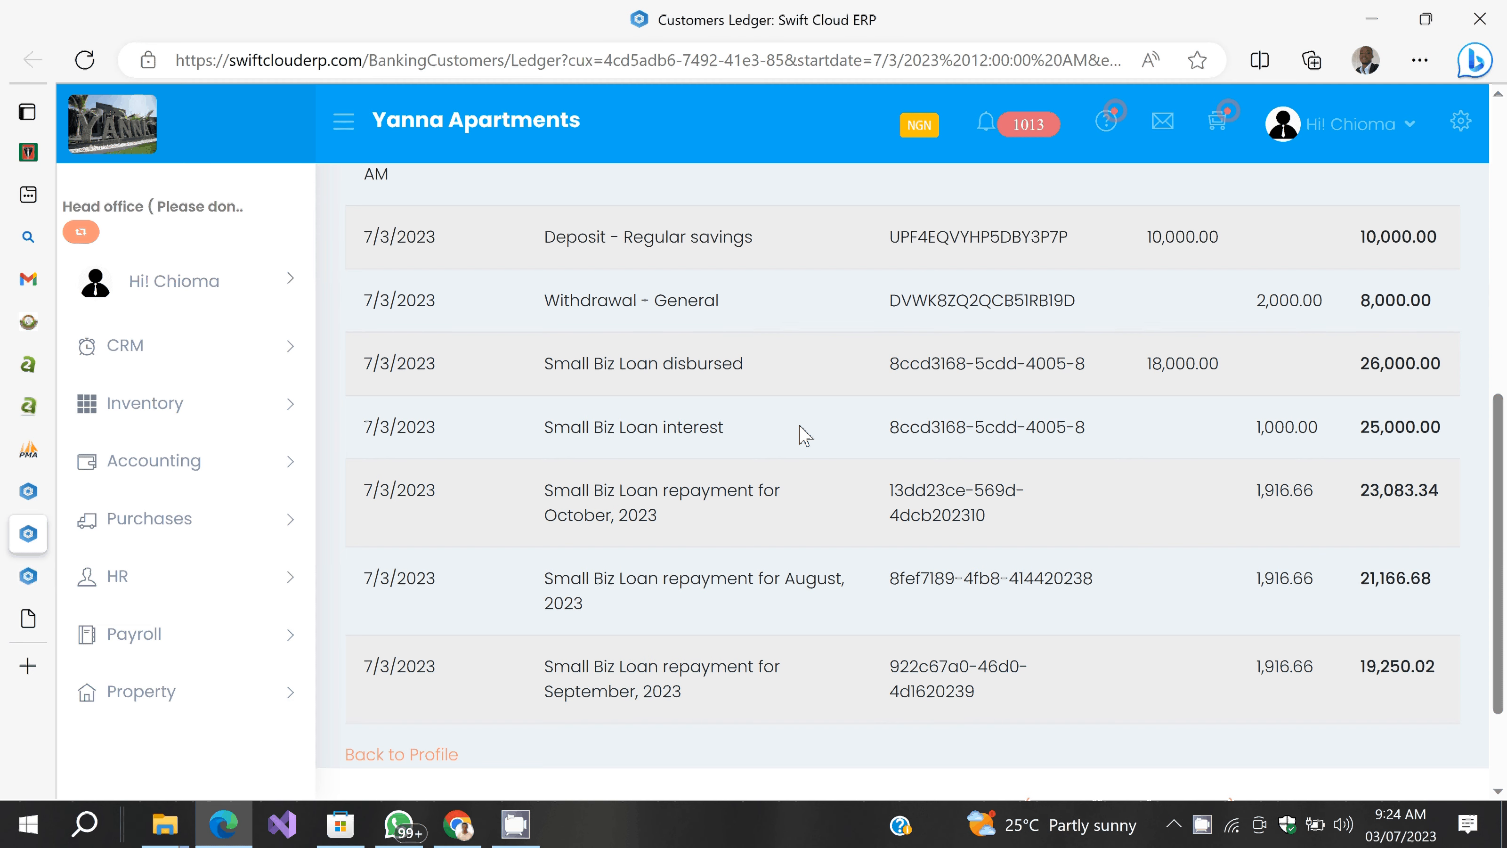
scroll(804, 435, "up", 5)
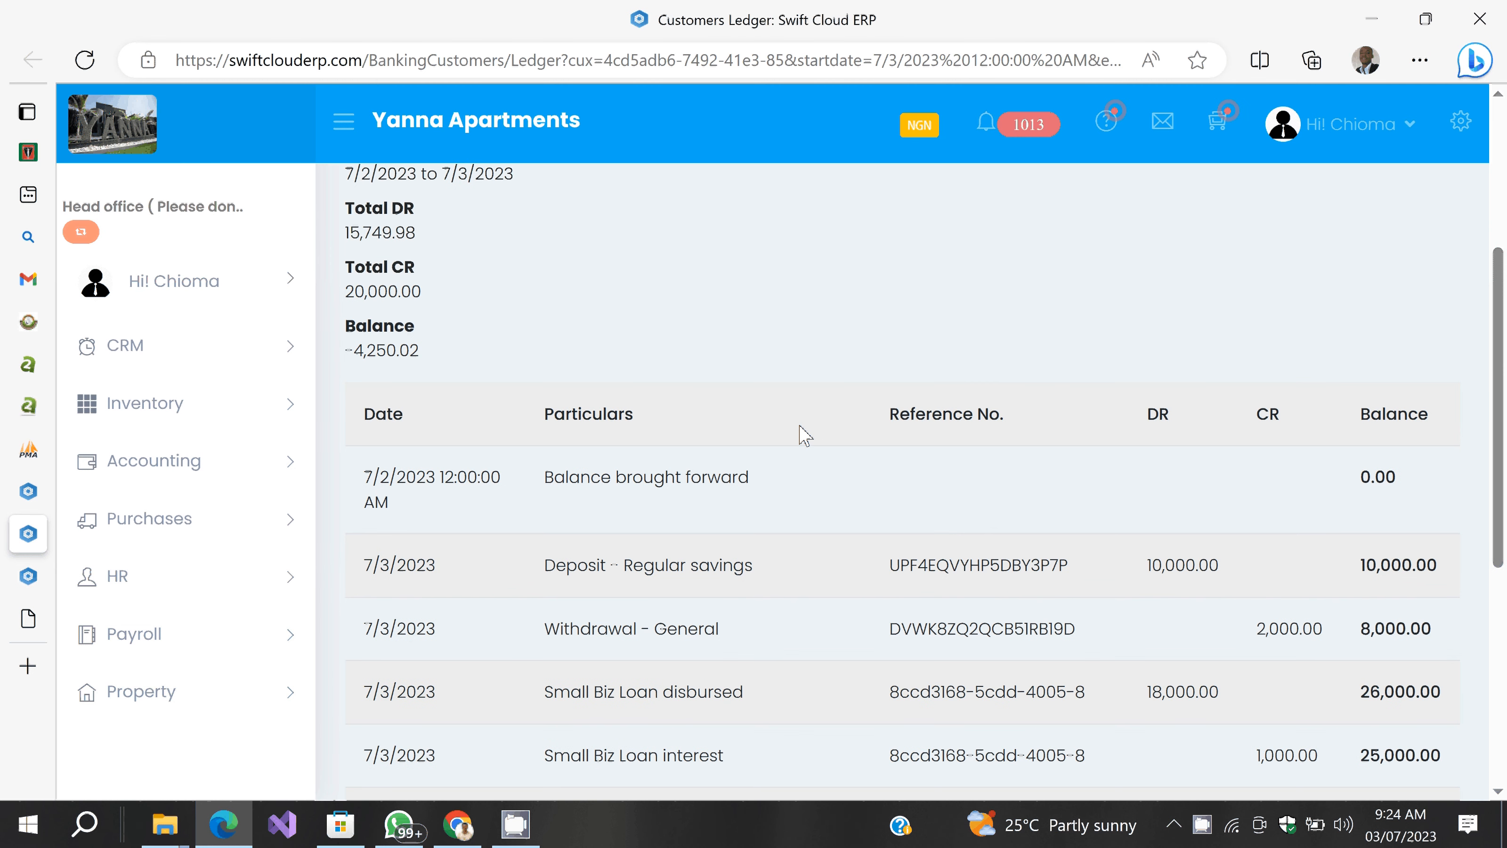
key("ctrl+Tab")
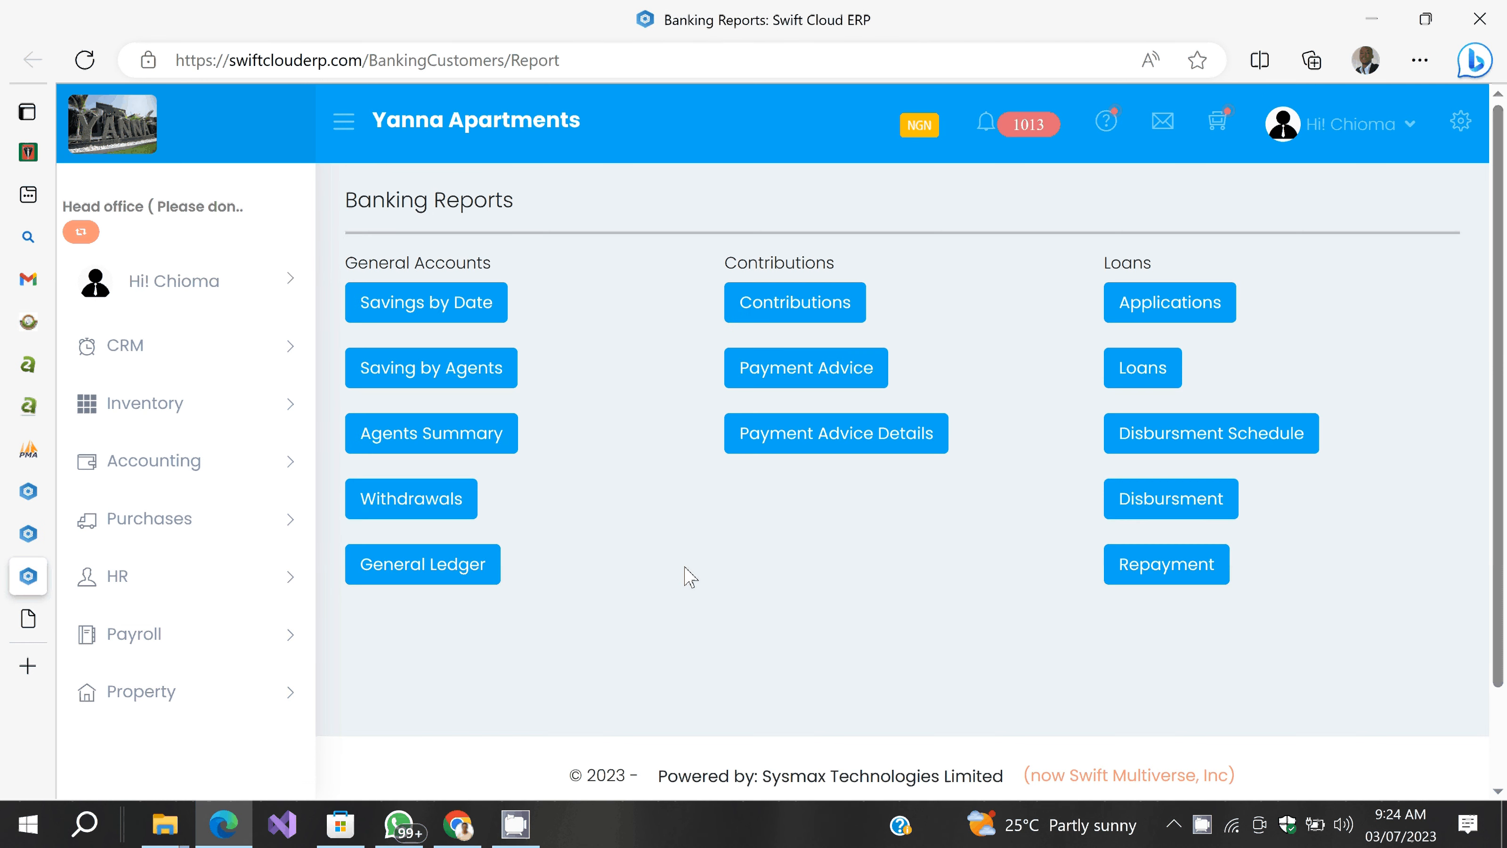